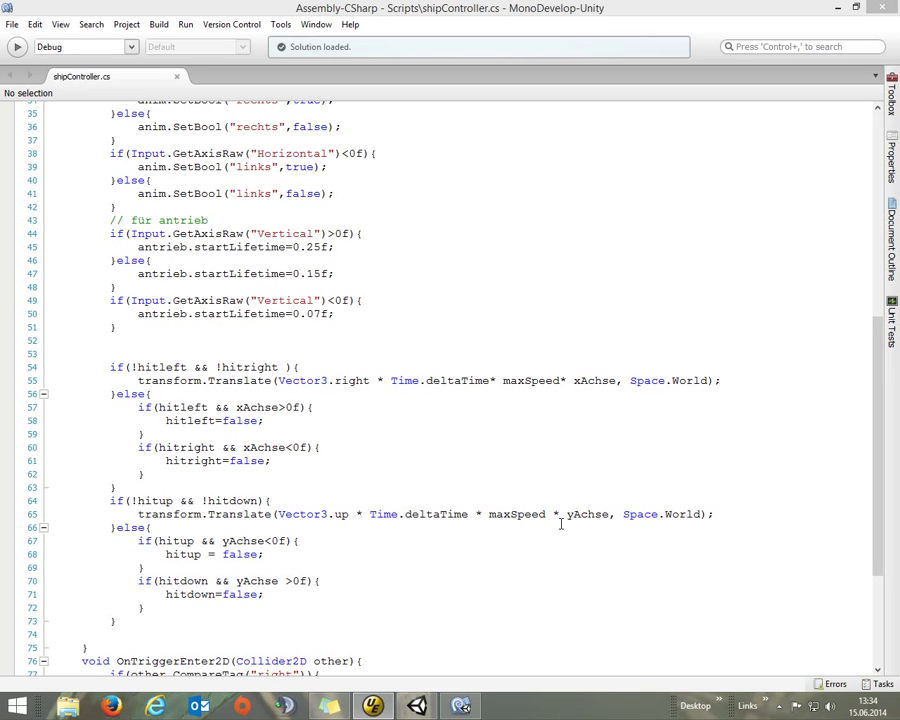
- Select the ship in Unity to show its components, glance at shipController.cs, then return to Unity
{"action": "left_click", "coordinate": [417, 706]}
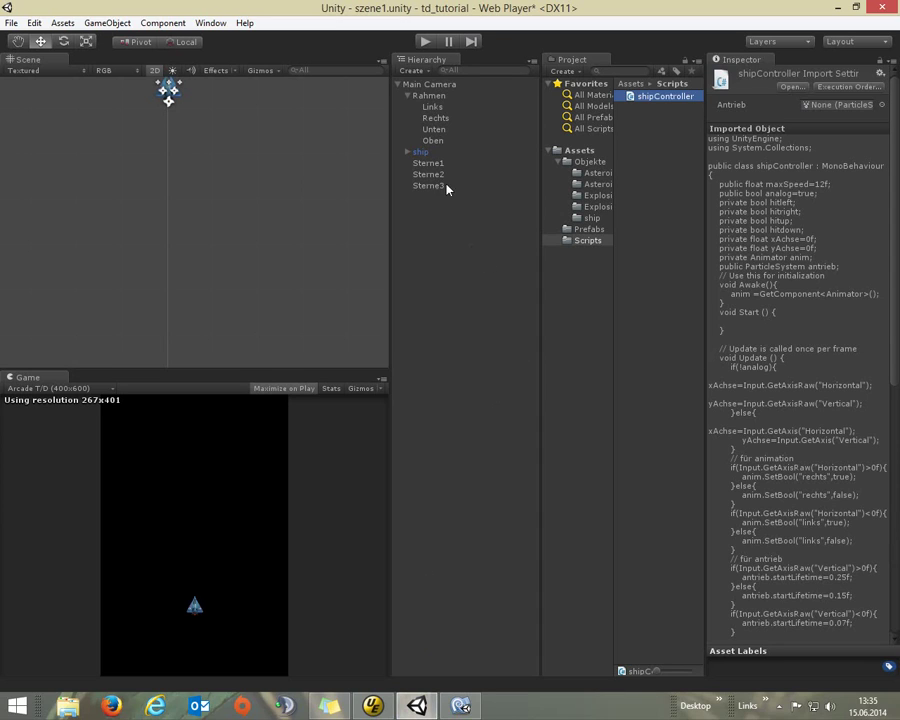
{"action": "left_click", "coordinate": [421, 152]}
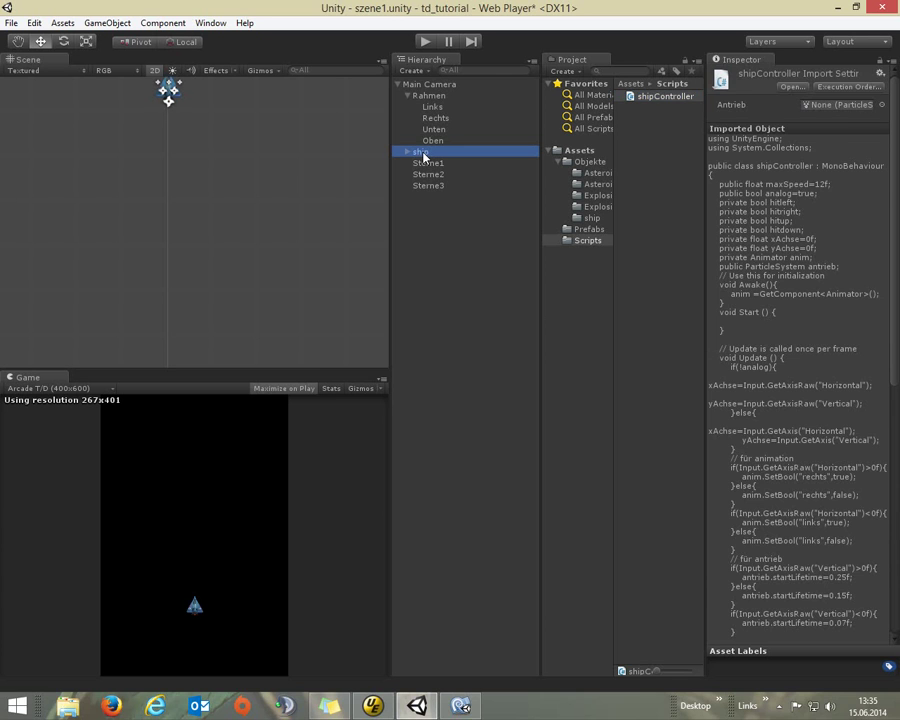
{"action": "left_click", "coordinate": [459, 706]}
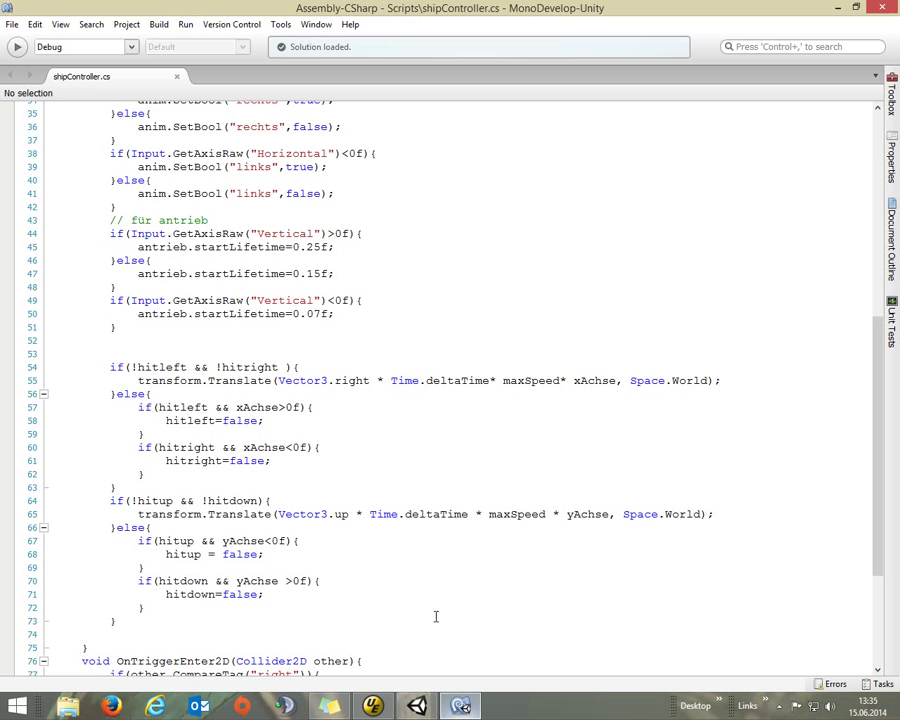
{"action": "scroll", "coordinate": [331, 414], "scroll_direction": "up", "scroll_amount": 10}
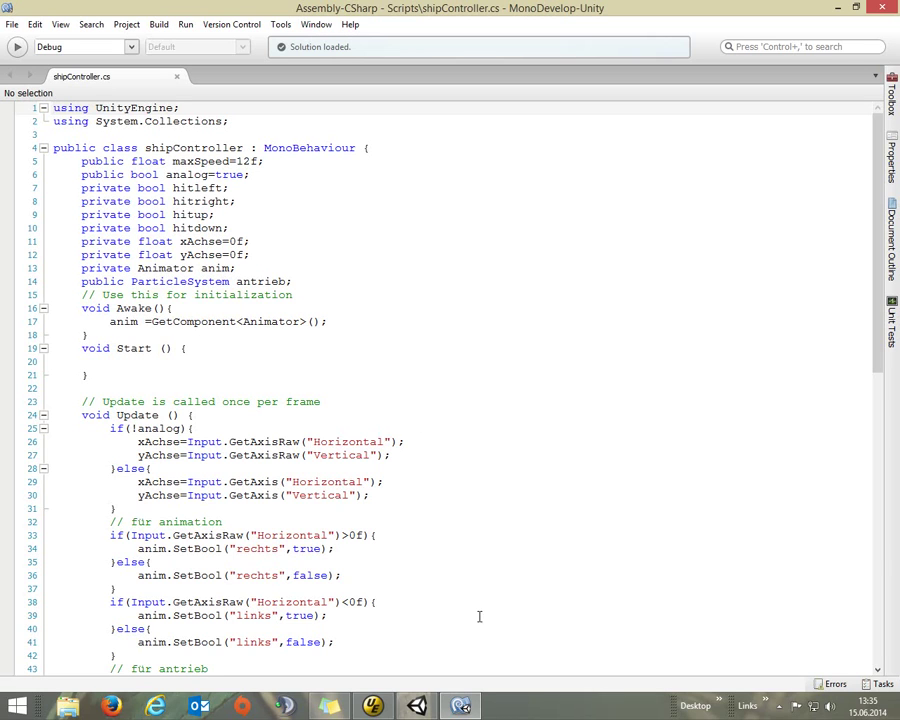
{"action": "key", "text": "alt+Tab"}
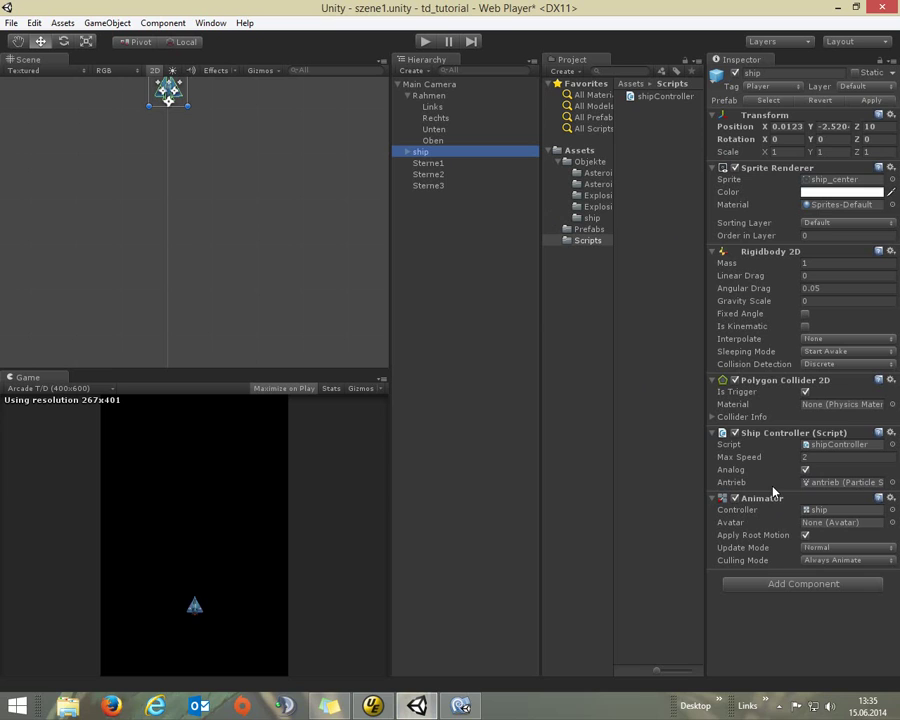
- Expand ship to inspect its antrieb thruster child, then view the GetComponent<Animator> line in shipController.cs
{"action": "left_click", "coordinate": [407, 151]}
{"action": "left_click", "coordinate": [432, 164]}
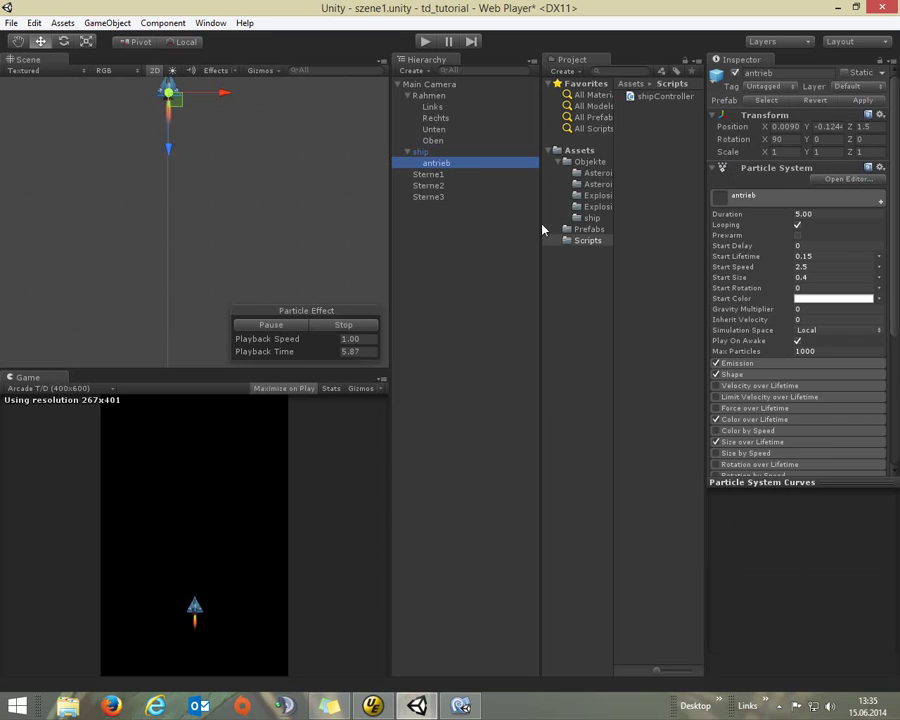
{"action": "key", "text": "Up"}
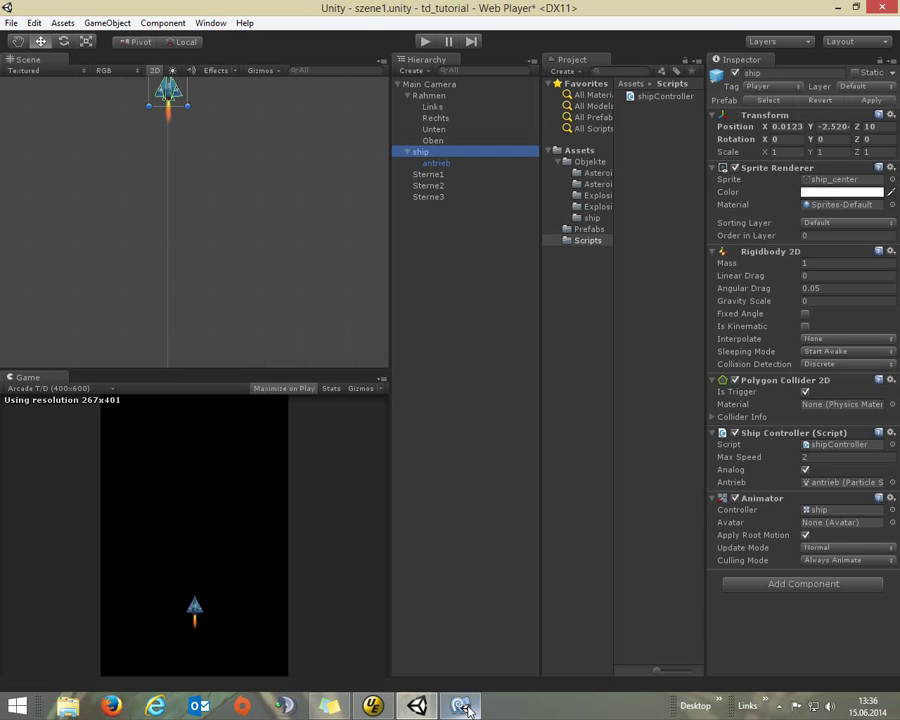
{"action": "left_click", "coordinate": [465, 708]}
{"action": "left_click", "coordinate": [236, 321]}
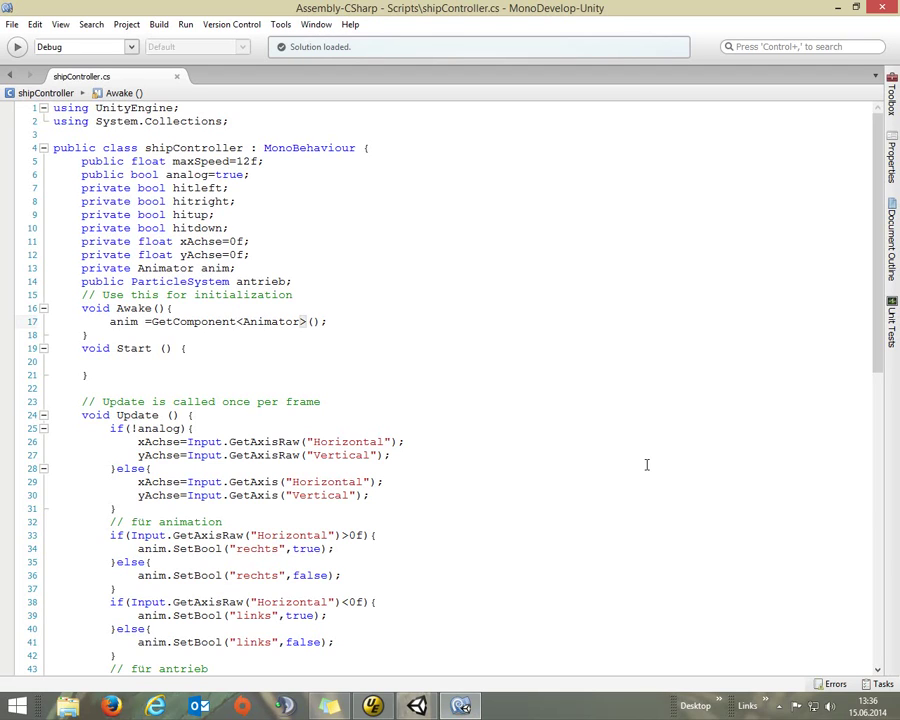
- Move within the GetComponent<Animator> line, then switch back to the Unity editor
{"action": "key", "text": "Left"}
{"action": "key", "text": "Left"}
{"action": "key", "text": "Left"}
{"action": "left_click", "coordinate": [426, 702]}
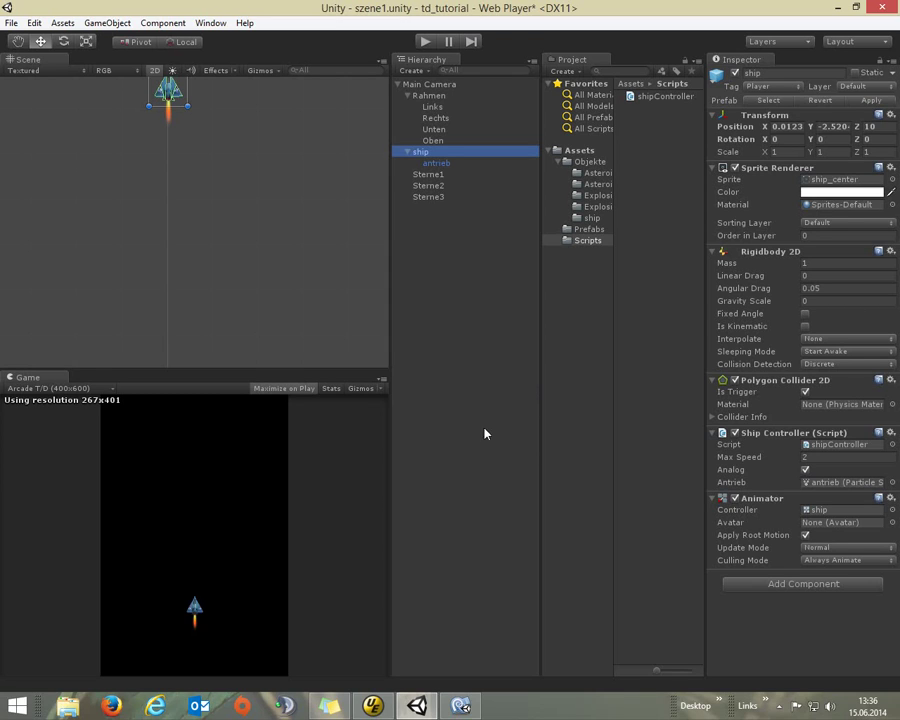
- Preview the sprite frames in both asteroid folders, including asteroid_hell2
{"action": "left_click", "coordinate": [596, 174]}
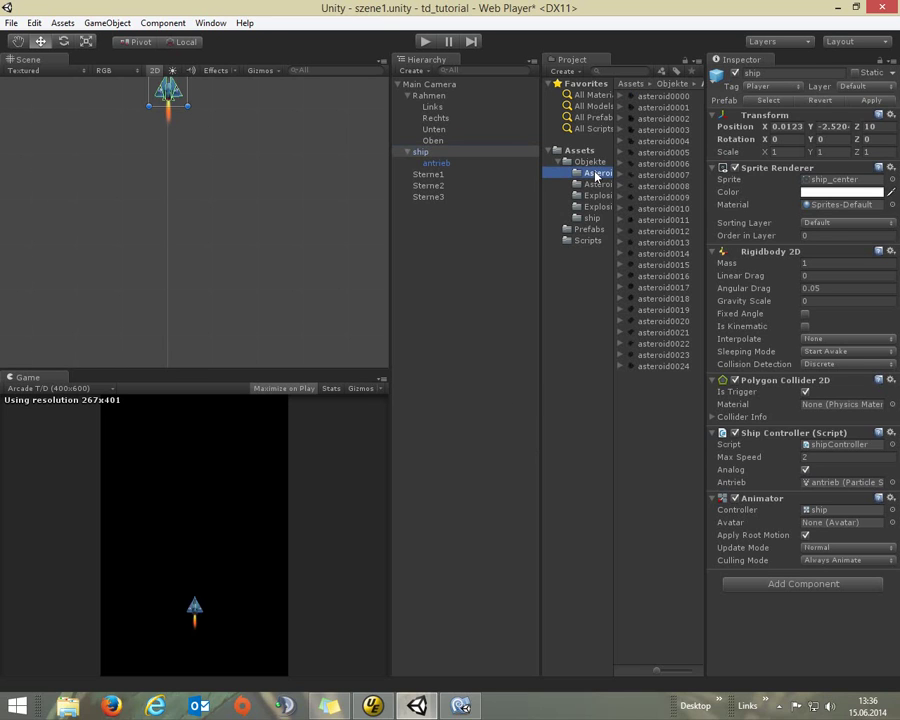
{"action": "left_click", "coordinate": [662, 97]}
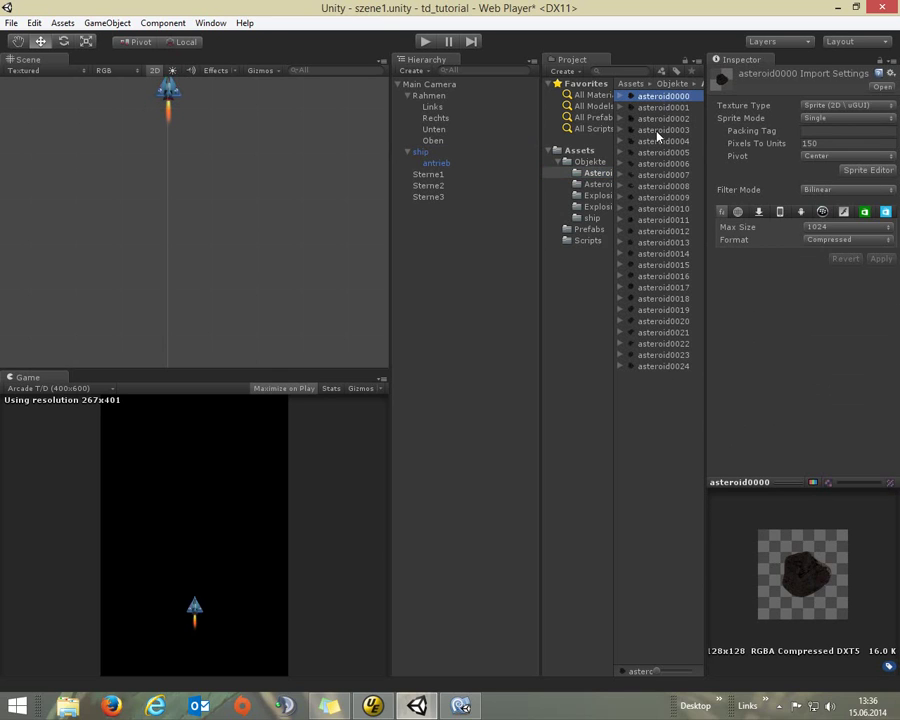
{"action": "key", "text": "Down"}
{"action": "key", "text": "Down"}
{"action": "key", "text": "Down"}
{"action": "key", "text": "Down"}
{"action": "key", "text": "Down"}
{"action": "key", "text": "Down"}
{"action": "key", "text": "Down"}
{"action": "key", "text": "Down"}
{"action": "key", "text": "Down"}
{"action": "key", "text": "Down"}
{"action": "key", "text": "Down"}
{"action": "key", "text": "Down"}
{"action": "key", "text": "Down"}
{"action": "key", "text": "Down"}
{"action": "key", "text": "Down"}
{"action": "key", "text": "Down"}
{"action": "key", "text": "Down"}
{"action": "key", "text": "Down"}
{"action": "key", "text": "Down"}
{"action": "key", "text": "Down"}
{"action": "key", "text": "Down"}
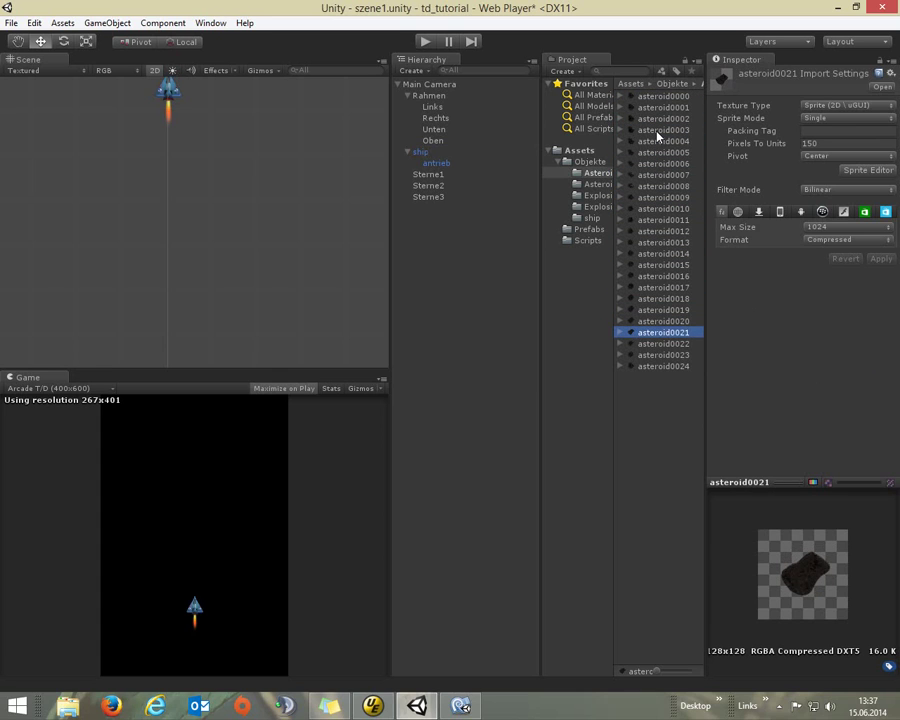
{"action": "key", "text": "Down"}
{"action": "key", "text": "Down"}
{"action": "key", "text": "Down"}
{"action": "key", "text": "Up"}
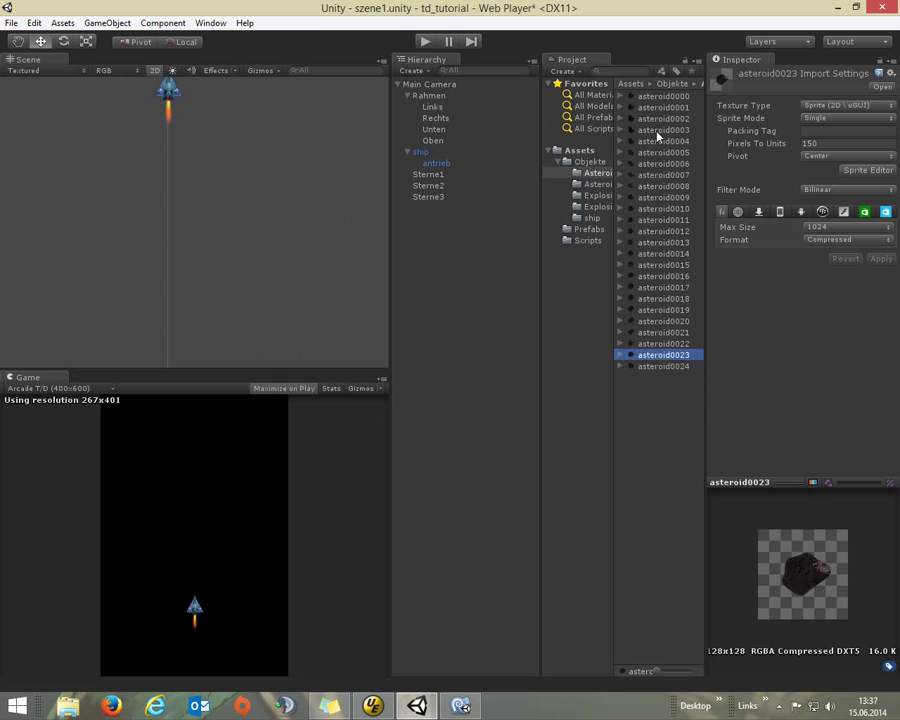
{"action": "key", "text": "Up"}
{"action": "key", "text": "Up"}
{"action": "key", "text": "Up"}
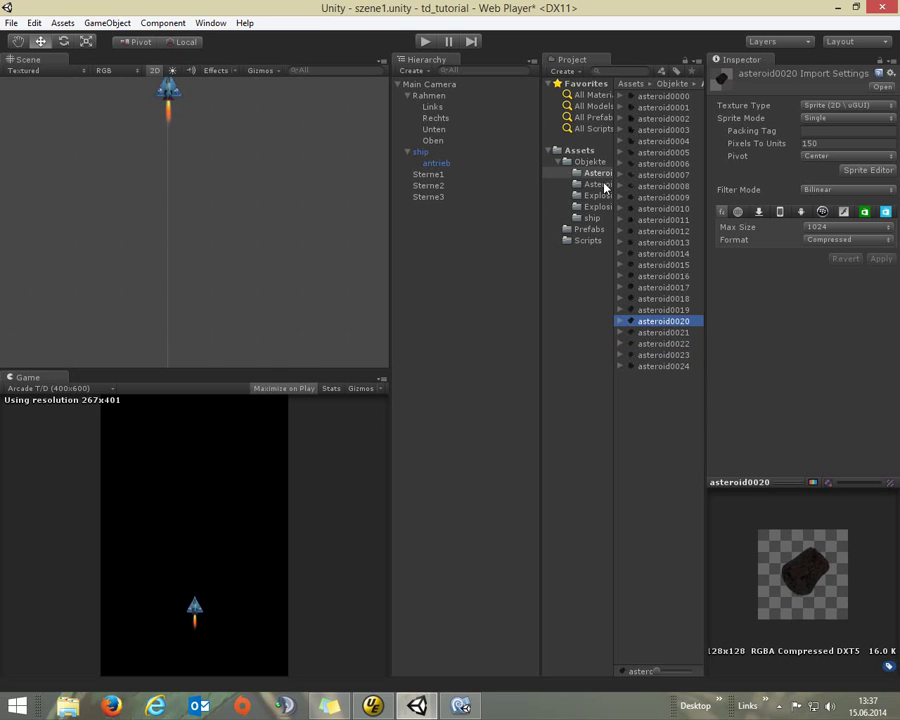
{"action": "left_click", "coordinate": [603, 184]}
{"action": "left_click", "coordinate": [667, 99]}
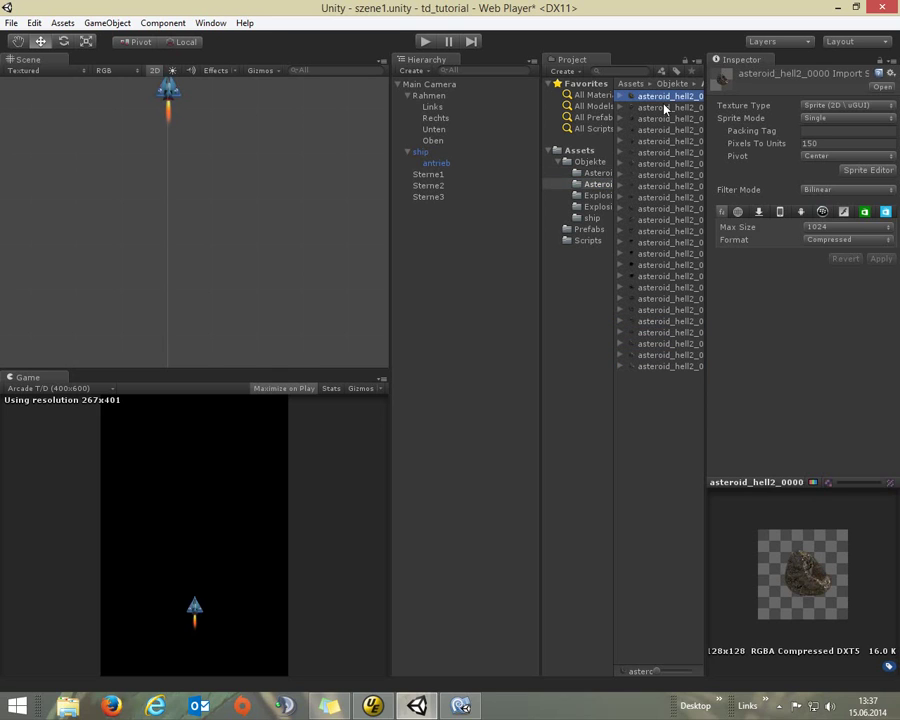
{"action": "key", "text": "Down"}
{"action": "key", "text": "Down"}
{"action": "key", "text": "Down"}
{"action": "key", "text": "Down"}
{"action": "key", "text": "Down"}
{"action": "key", "text": "Down"}
{"action": "key", "text": "Down"}
{"action": "key", "text": "Down"}
{"action": "key", "text": "Down"}
{"action": "key", "text": "Down"}
{"action": "key", "text": "Down"}
{"action": "key", "text": "Down"}
{"action": "key", "text": "Down"}
{"action": "key", "text": "Down"}
{"action": "key", "text": "Down"}
{"action": "key", "text": "Down"}
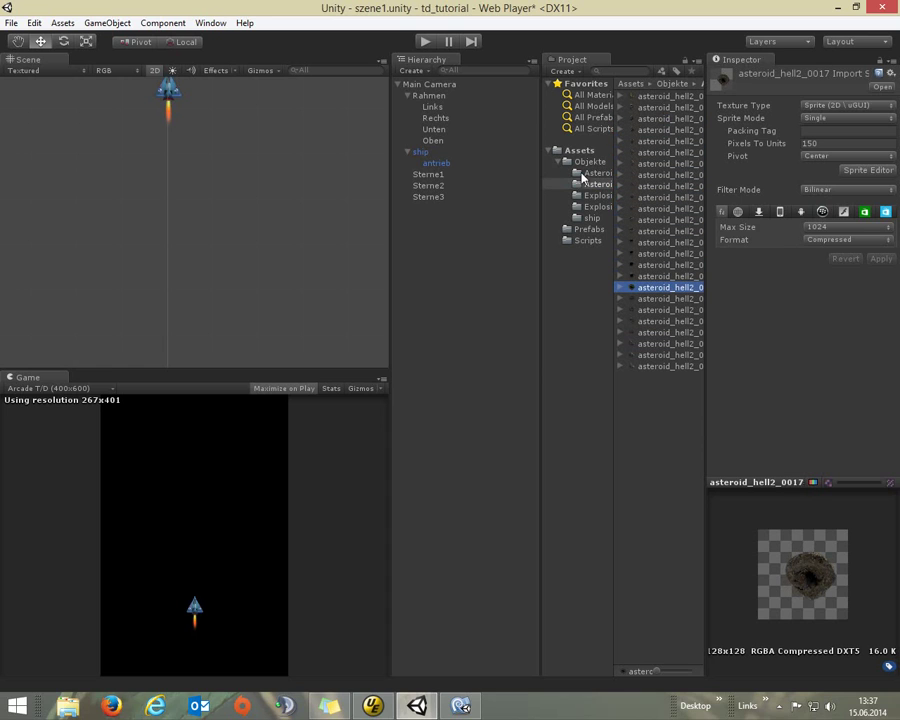
- Preview the explo1 and explo2 explosion sprite frames
{"action": "left_click", "coordinate": [596, 196]}
{"action": "left_click", "coordinate": [655, 97]}
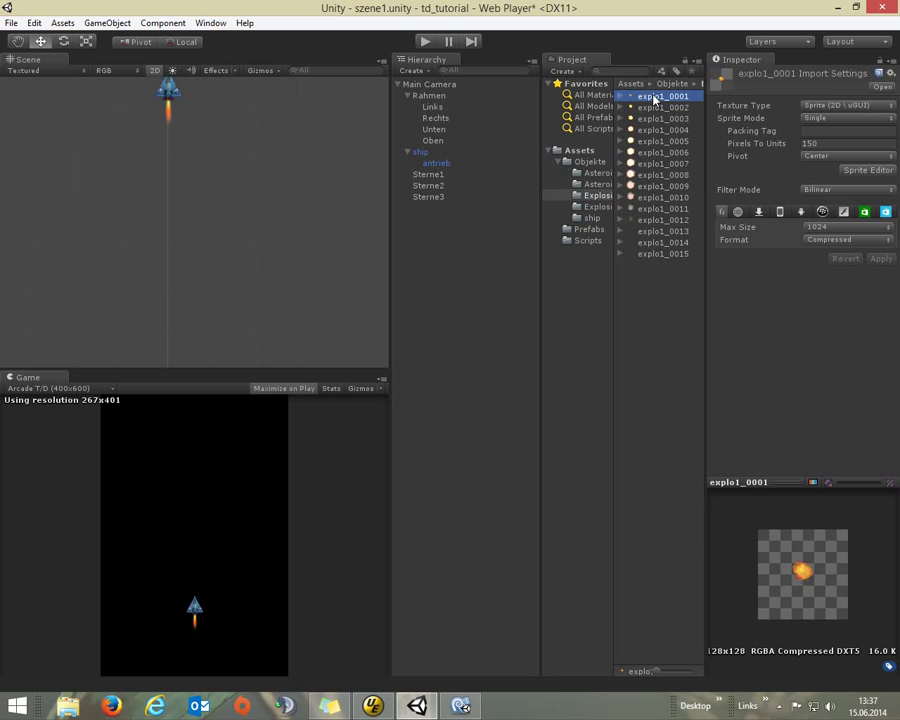
{"action": "key", "text": "Down"}
{"action": "key", "text": "Down"}
{"action": "key", "text": "Down"}
{"action": "key", "text": "Down"}
{"action": "key", "text": "Down"}
{"action": "key", "text": "Down"}
{"action": "key", "text": "Down"}
{"action": "key", "text": "Down"}
{"action": "key", "text": "Down"}
{"action": "key", "text": "Down"}
{"action": "key", "text": "Down"}
{"action": "key", "text": "Down"}
{"action": "key", "text": "Down"}
{"action": "key", "text": "Down"}
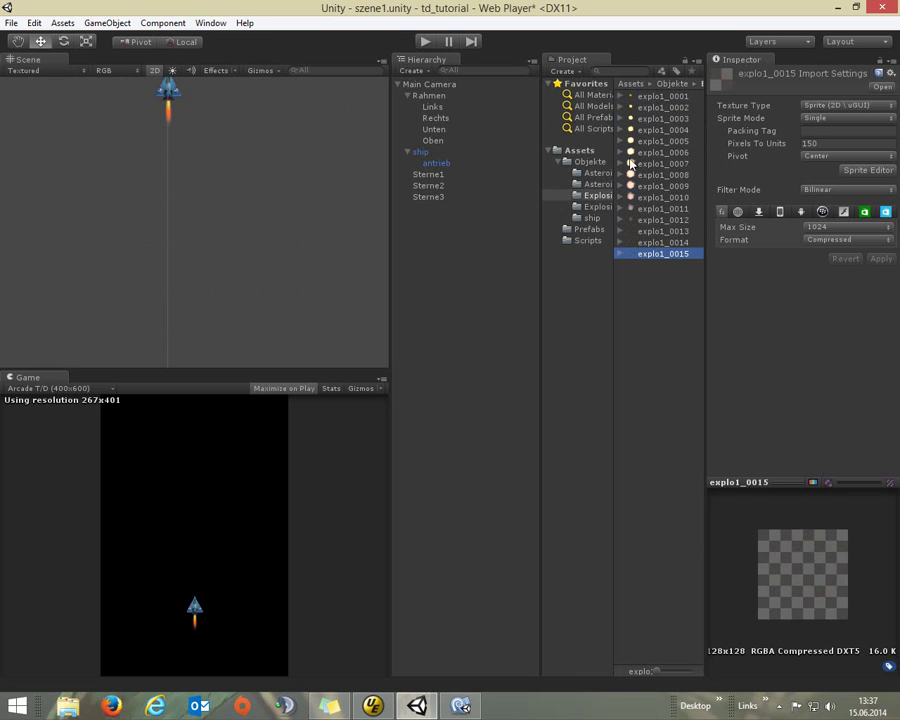
{"action": "left_click", "coordinate": [601, 208]}
{"action": "left_click", "coordinate": [667, 99]}
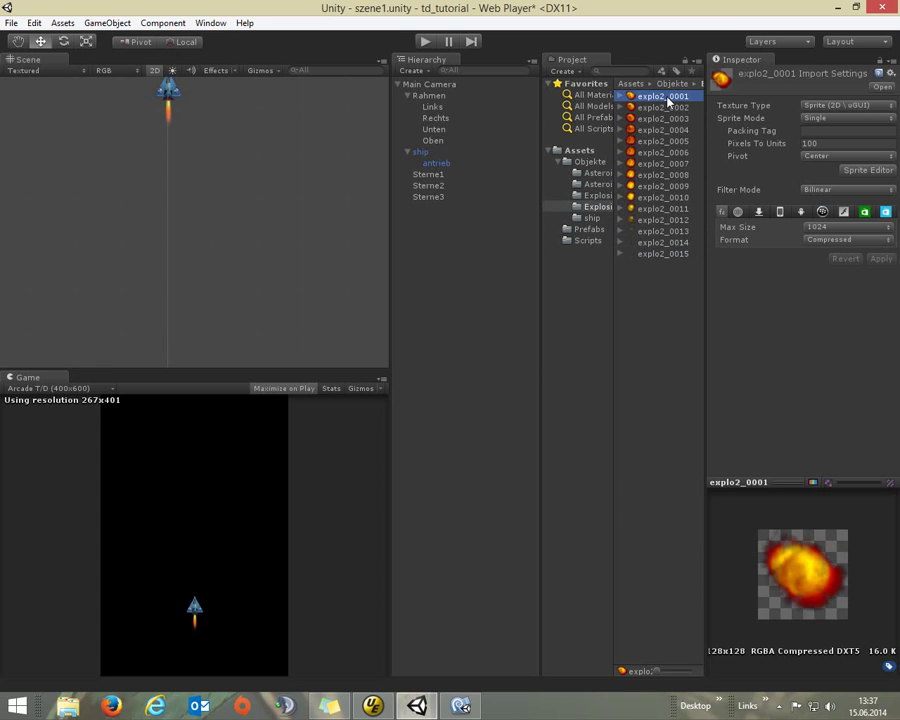
{"action": "key", "text": "Down"}
{"action": "key", "text": "Down"}
{"action": "key", "text": "Down"}
{"action": "key", "text": "Down"}
{"action": "key", "text": "Down"}
{"action": "key", "text": "Down"}
{"action": "key", "text": "Down"}
{"action": "key", "text": "Down"}
{"action": "key", "text": "Down"}
{"action": "key", "text": "Down"}
{"action": "key", "text": "Down"}
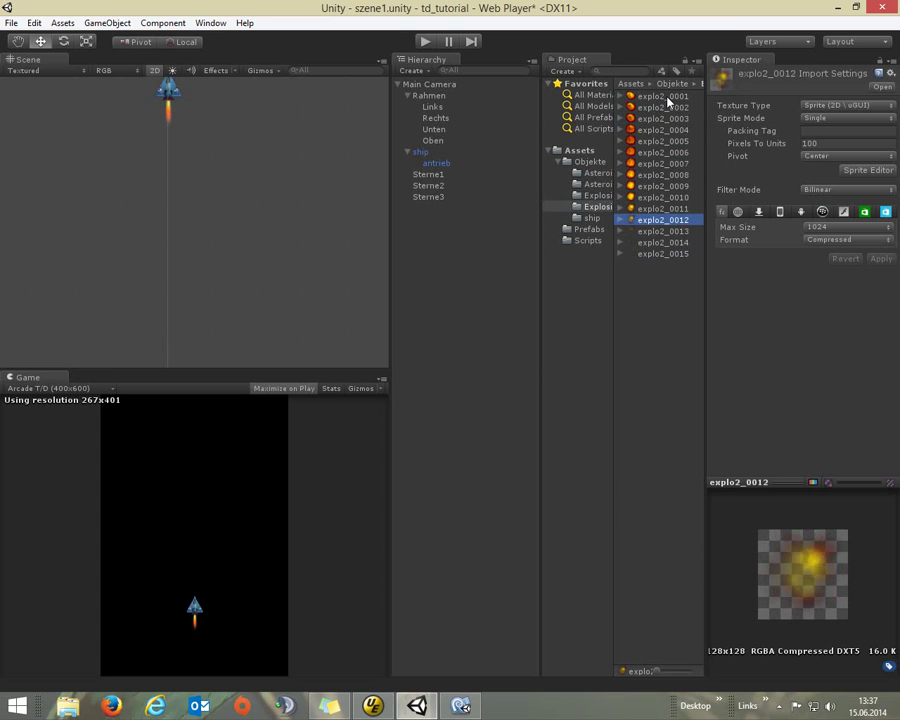
{"action": "key", "text": "Down"}
{"action": "key", "text": "Down"}
{"action": "key", "text": "Down"}
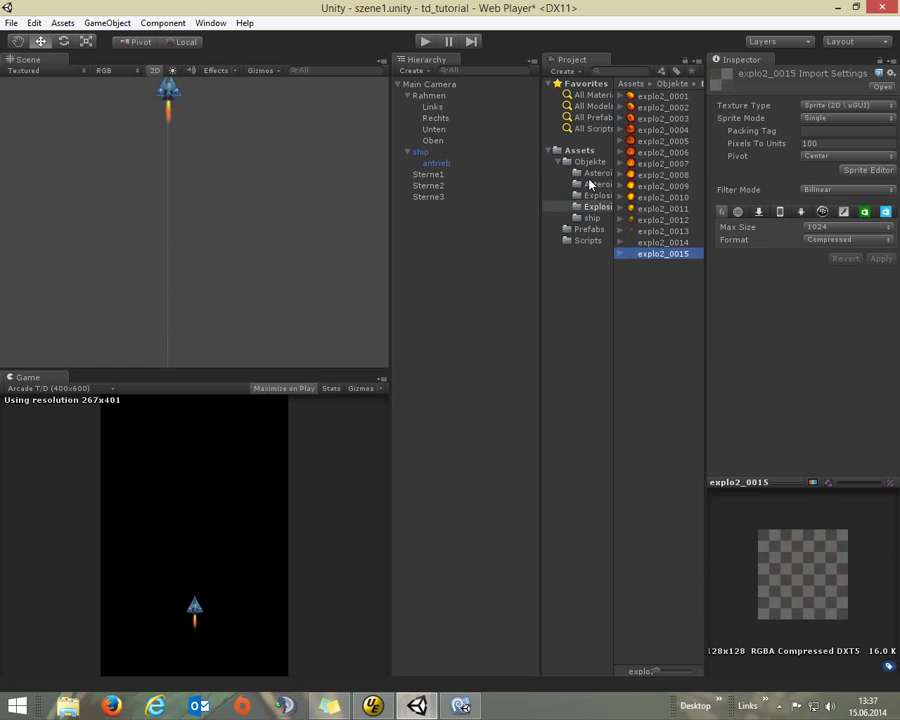
- Select asteroid frames asteroid0000 through asteroid0024 in the first asteroid folder
{"action": "left_click", "coordinate": [593, 175]}
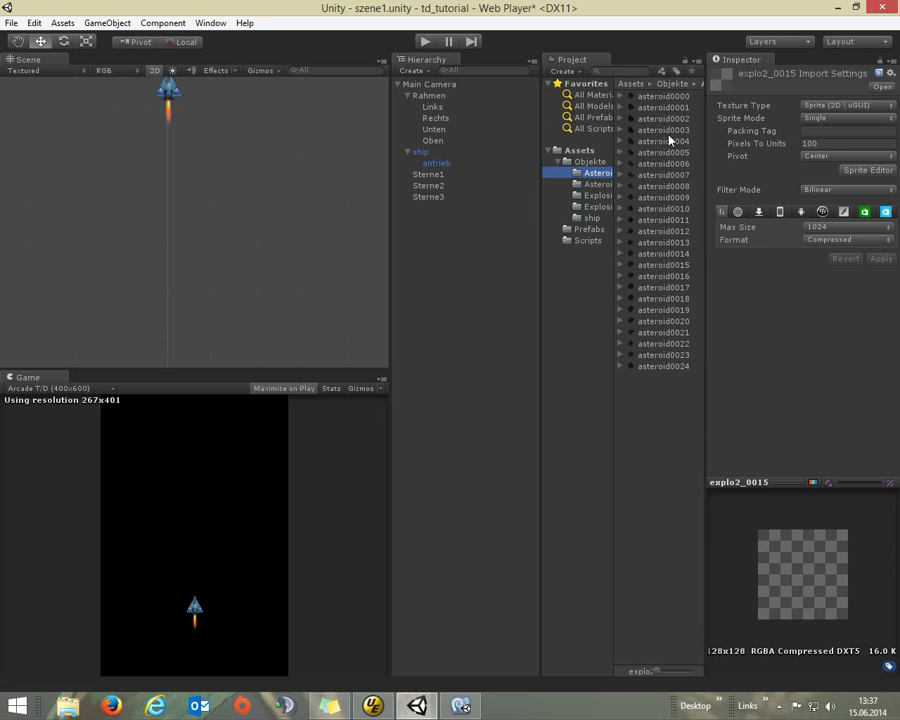
{"action": "left_click", "coordinate": [667, 96]}
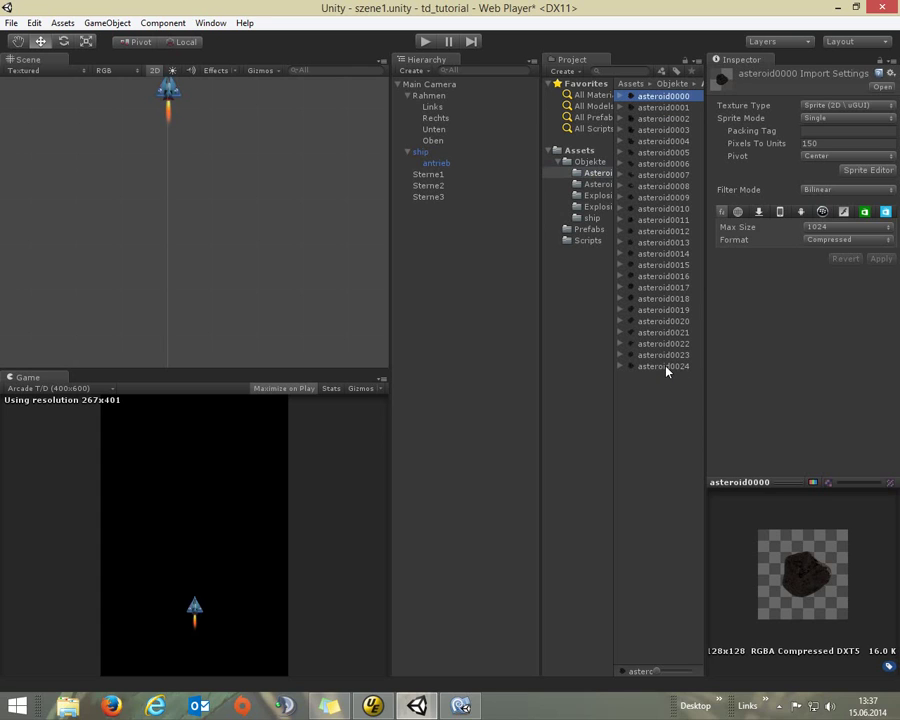
{"action": "left_click", "coordinate": [667, 367], "text": "shift"}
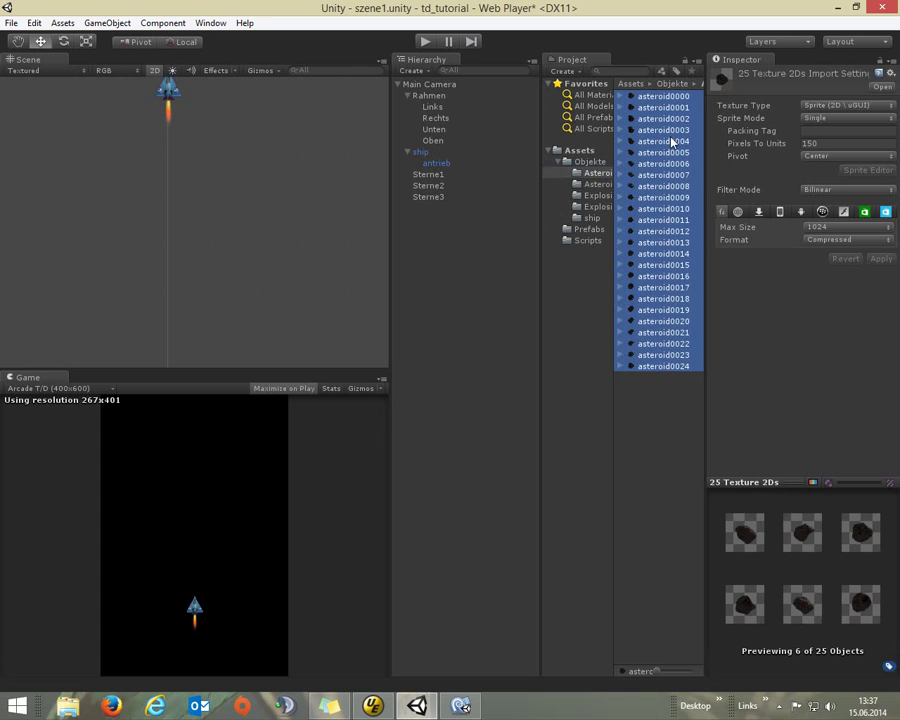
- Drag the 25 asteroid frames into the Hierarchy and save the animation as asteroid1.anim
{"action": "mouse_move", "coordinate": [673, 141]}
{"action": "left_mouse_down"}
{"action": "mouse_move", "coordinate": [463, 320]}
{"action": "mouse_move", "coordinate": [446, 382]}
{"action": "left_mouse_up"}
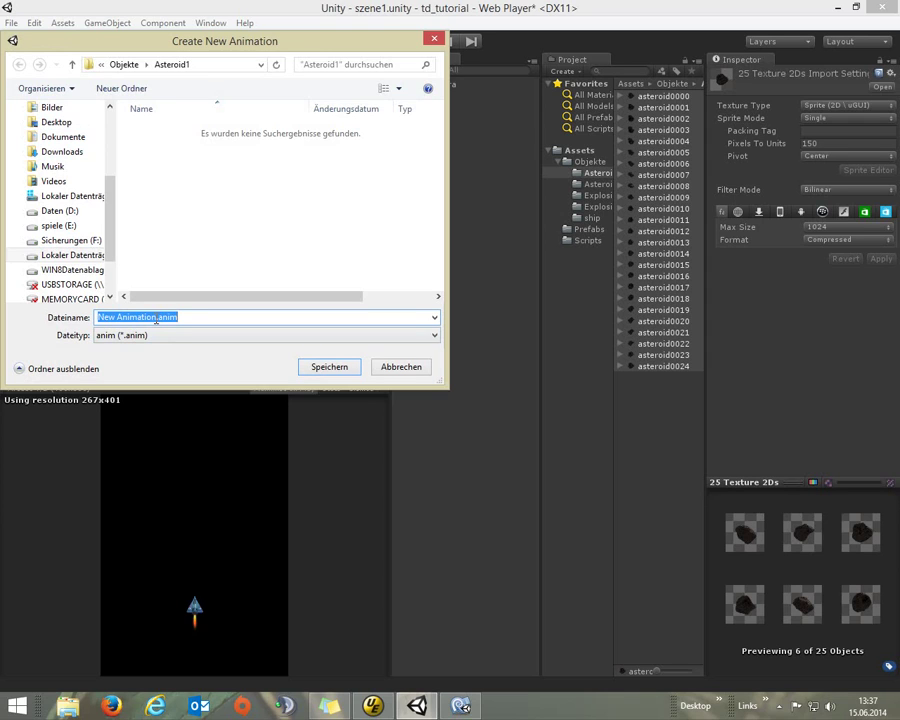
{"action": "left_click", "coordinate": [156, 318]}
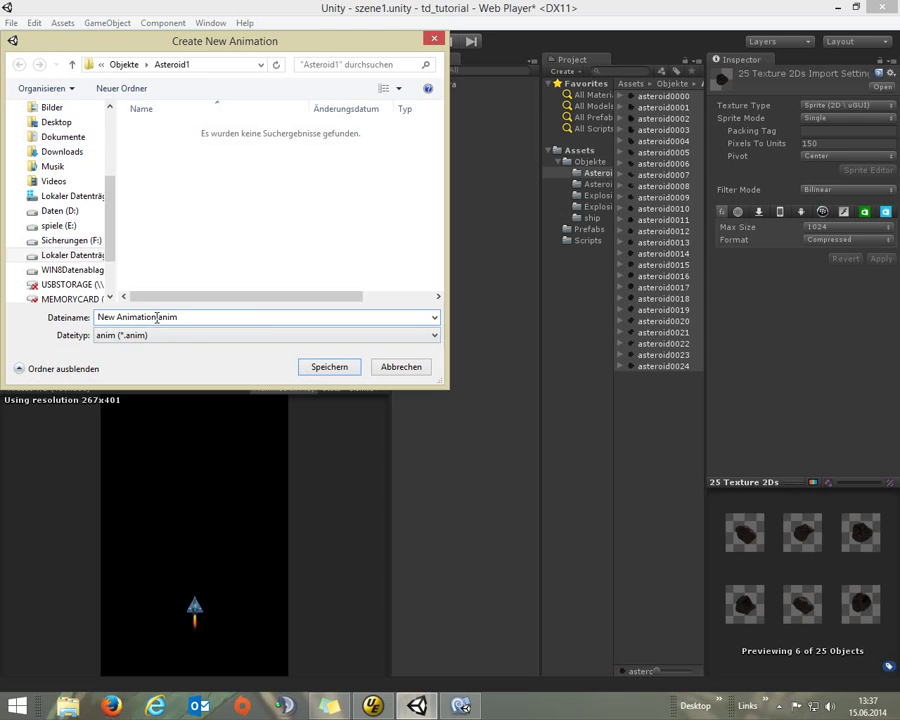
{"action": "left_click_drag", "start_coordinate": [156, 318], "coordinate": [55, 328]}
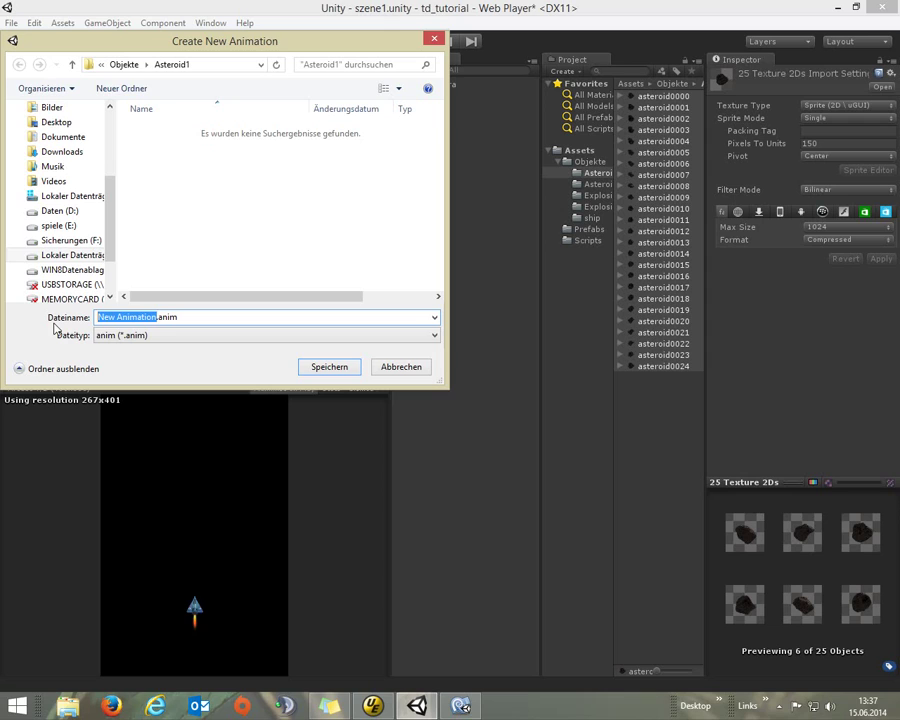
{"action": "type", "text": "asteo"}
{"action": "key", "text": "BackSpace"}
{"action": "type", "text": "roid1"}
{"action": "key", "text": "Return"}
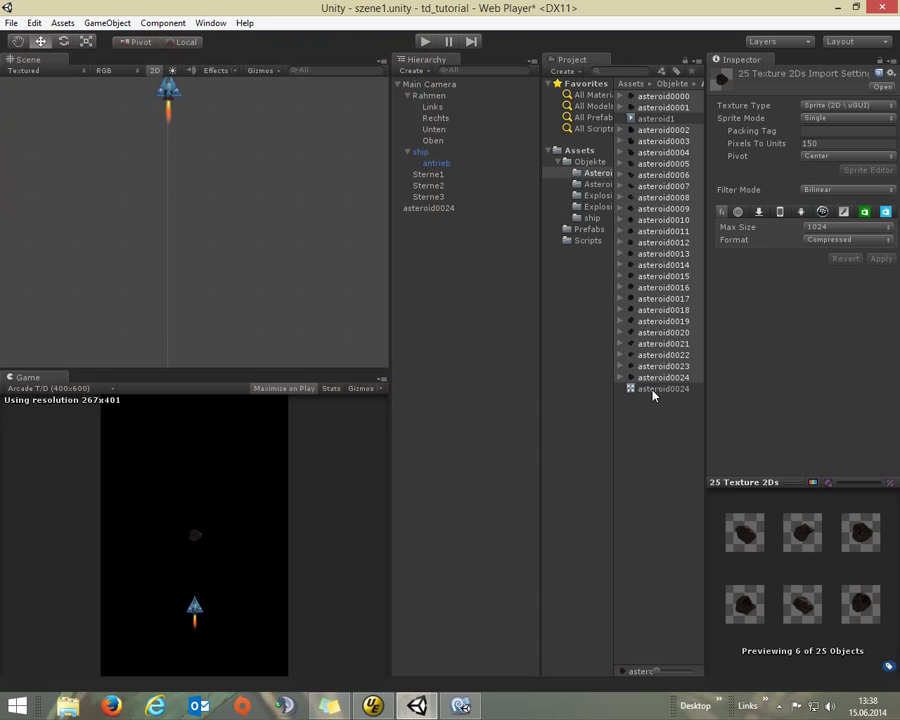
- Rename the asteroid0024 object to asteroid1 and briefly run the game in Play mode
{"action": "left_click", "coordinate": [428, 211]}
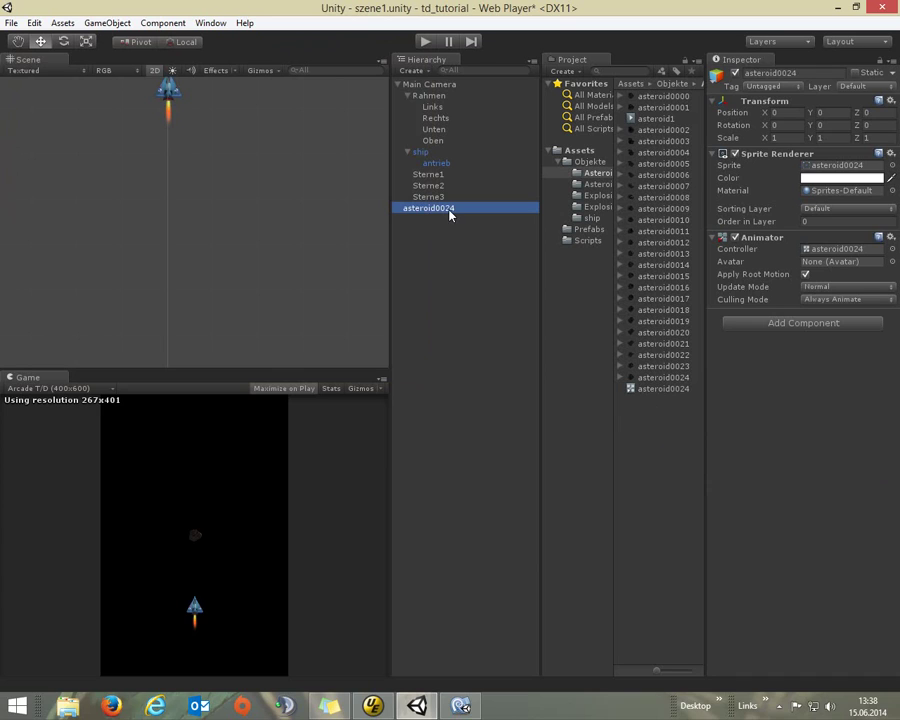
{"action": "left_click", "coordinate": [467, 210]}
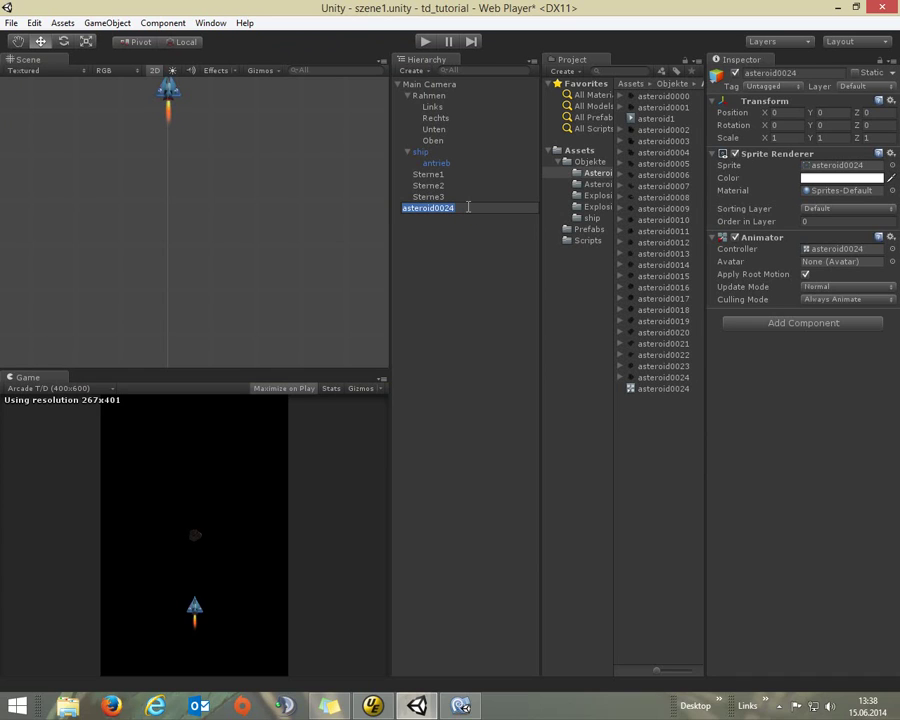
{"action": "left_click", "coordinate": [467, 207]}
{"action": "key", "text": "BackSpace"}
{"action": "key", "text": "BackSpace"}
{"action": "key", "text": "BackSpace"}
{"action": "key", "text": "BackSpace"}
{"action": "type", "text": "1"}
{"action": "key", "text": "Return"}
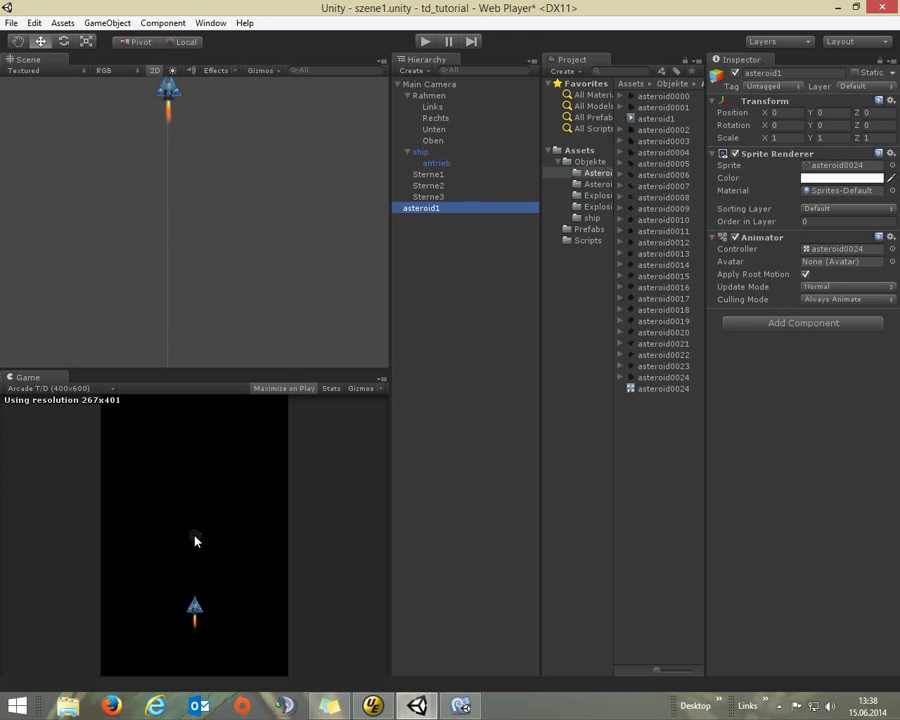
{"action": "left_click", "coordinate": [422, 40]}
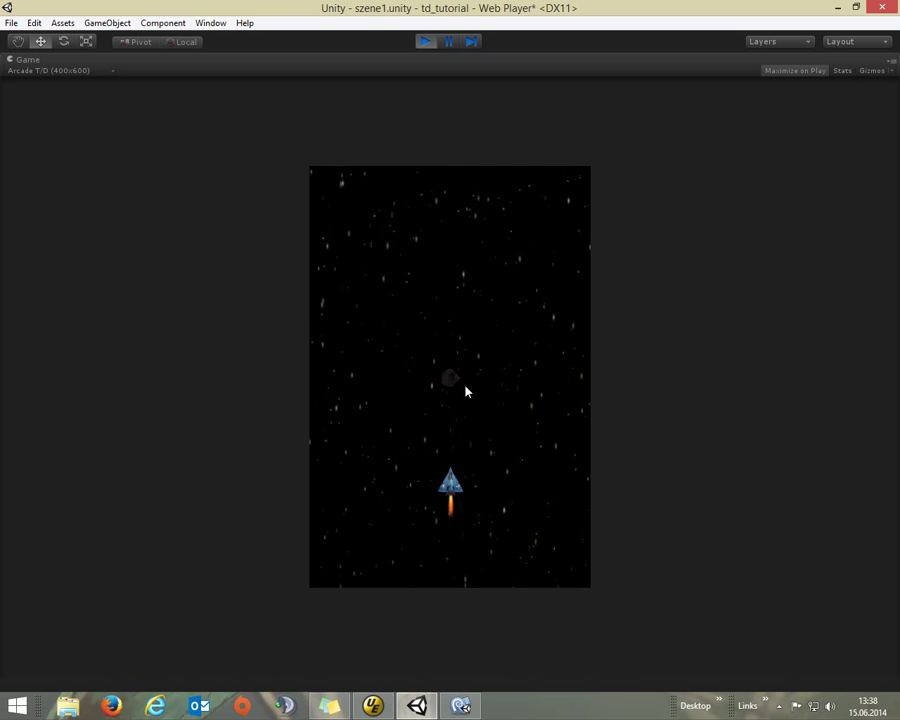
{"action": "left_click", "coordinate": [424, 41]}
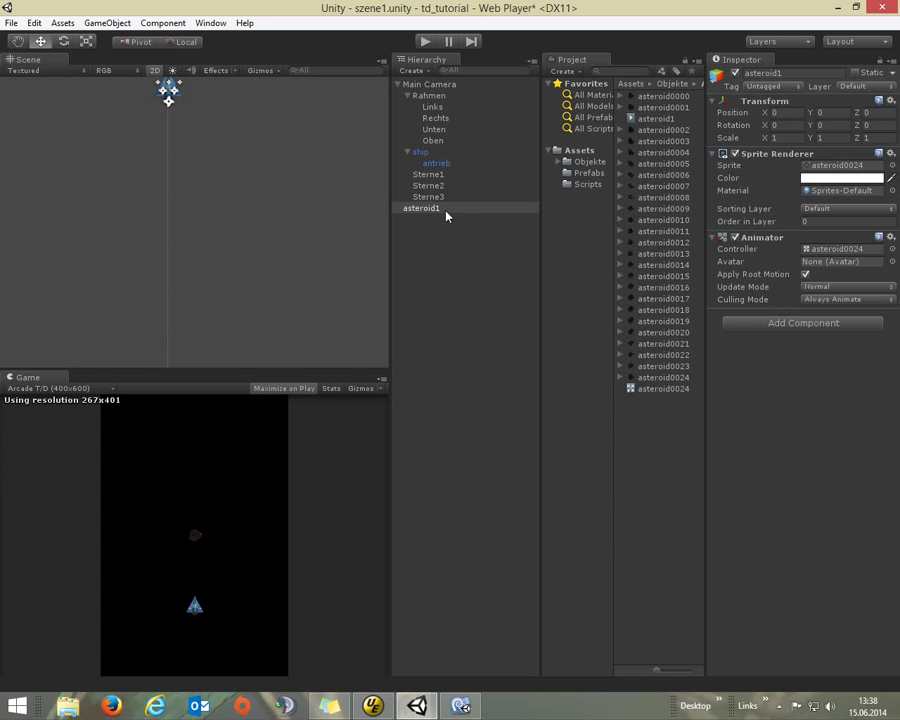
{"action": "left_click", "coordinate": [660, 120]}
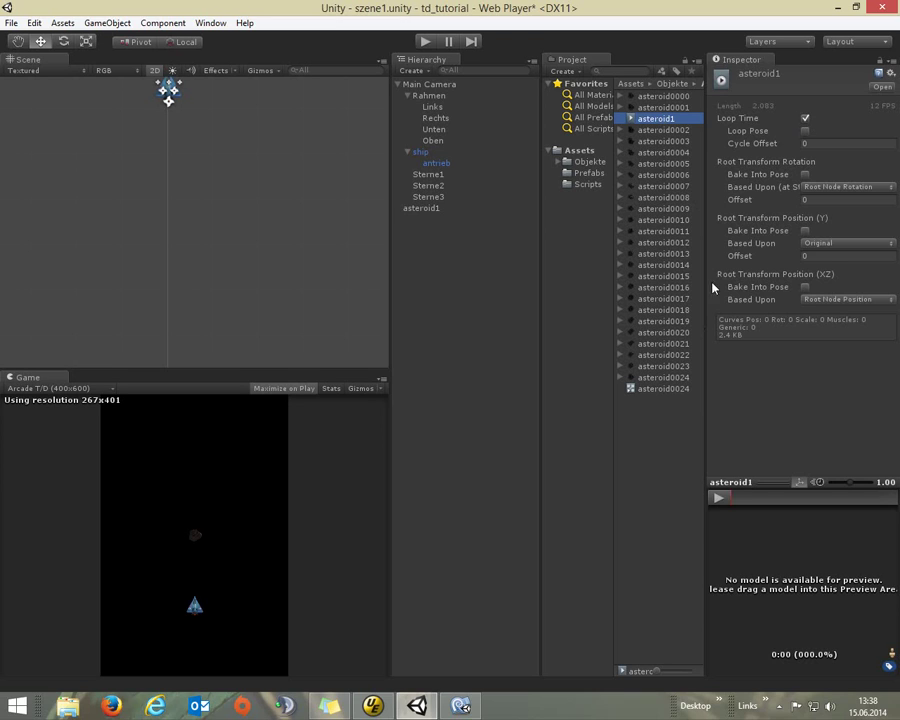
{"action": "left_click", "coordinate": [428, 208]}
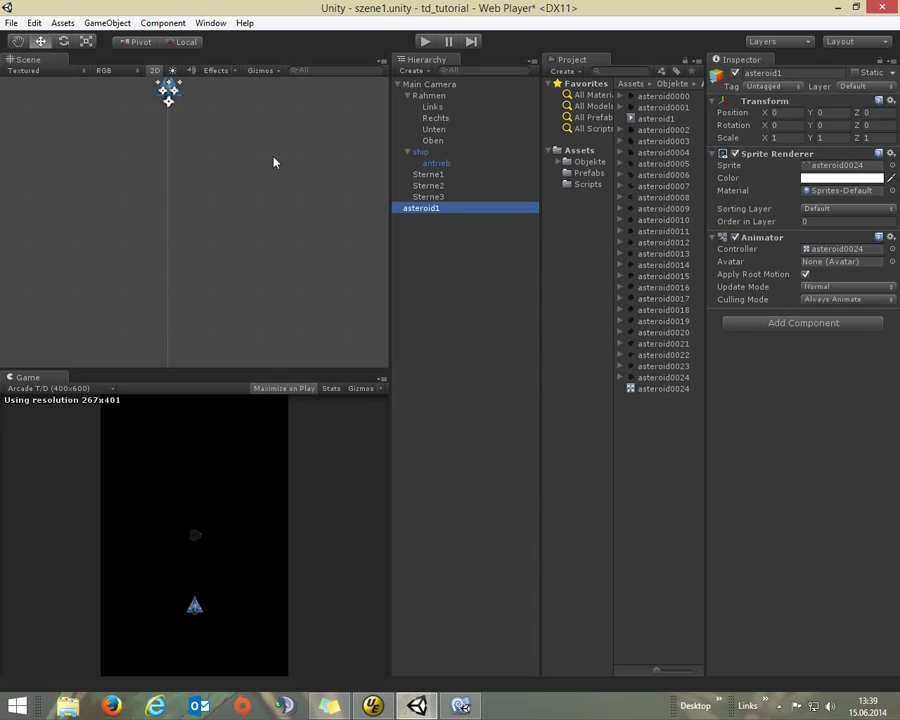
- Add a Circle Collider 2D to asteroid1 and shrink its radius to 0.23
{"action": "left_click", "coordinate": [168, 25]}
{"action": "mouse_move", "coordinate": [200, 102]}
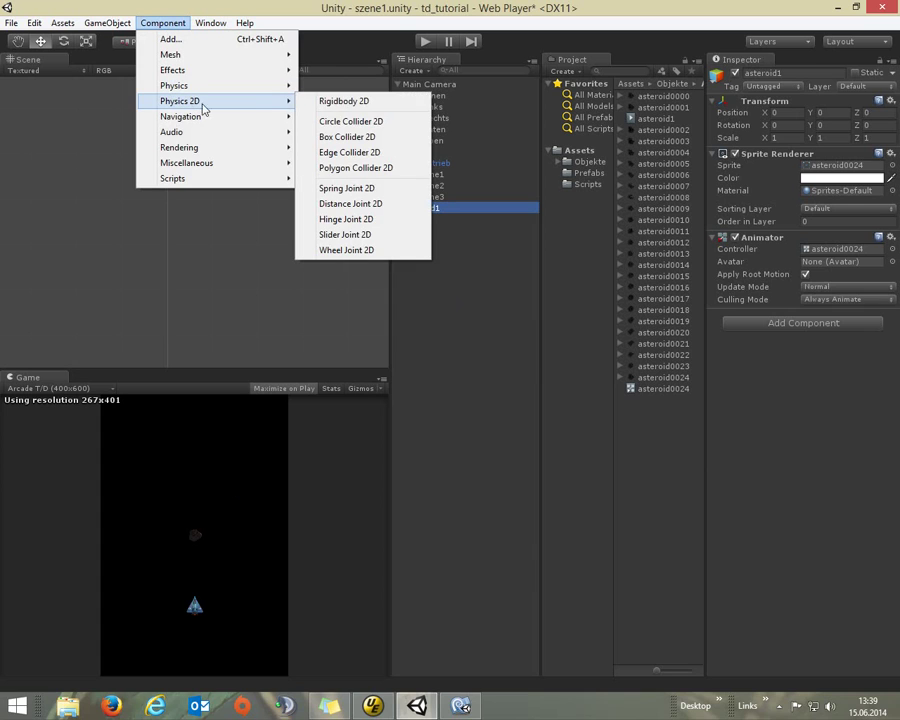
{"action": "left_click", "coordinate": [368, 122]}
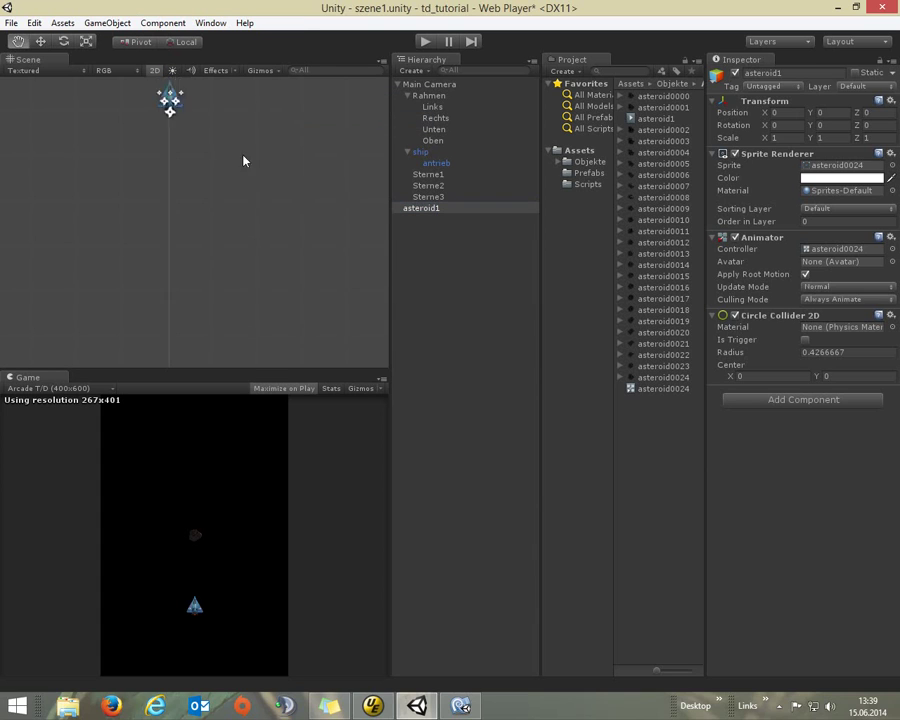
{"action": "middle_click_drag", "start_coordinate": [243, 160], "coordinate": [267, 382]}
{"action": "key", "text": "f"}
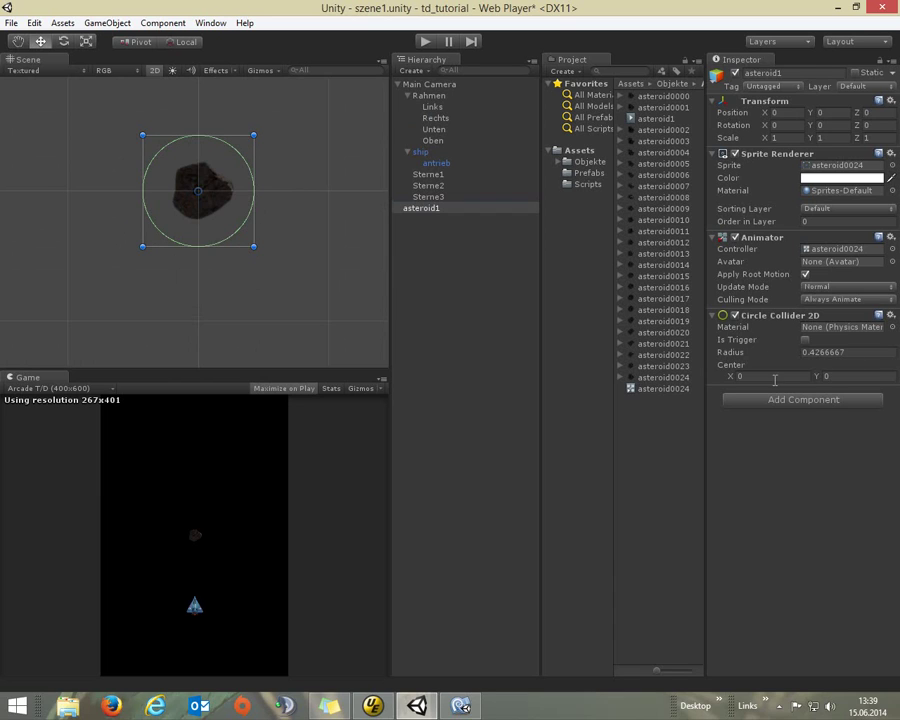
{"action": "left_click_drag", "start_coordinate": [770, 356], "coordinate": [760, 356]}
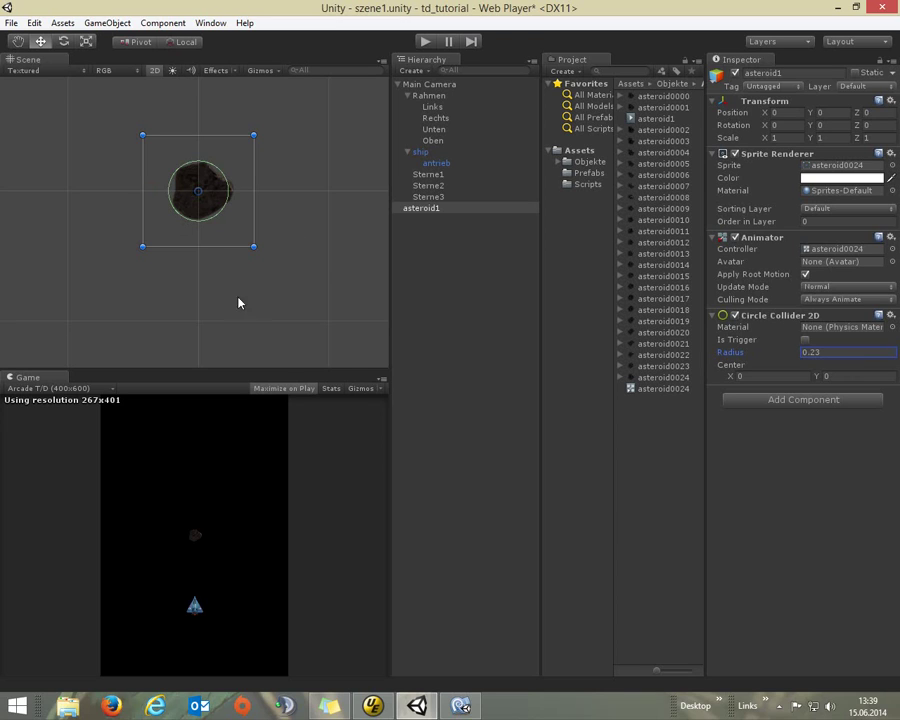
{"action": "left_click", "coordinate": [352, 57]}
- Test the collider in Play mode, then set the circle collider as a trigger
{"action": "left_click", "coordinate": [425, 42]}
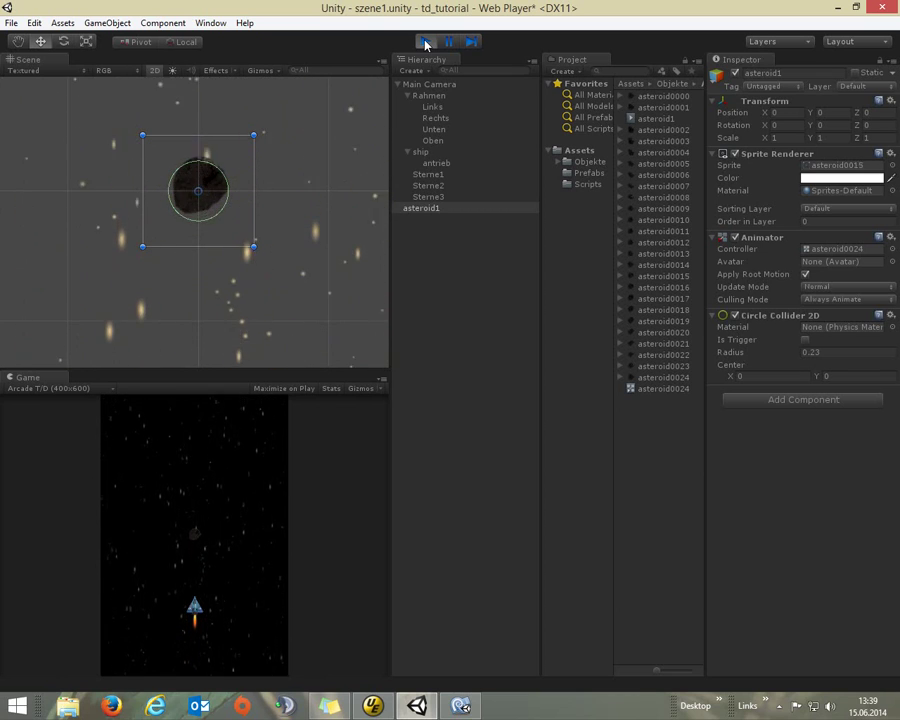
{"action": "left_click", "coordinate": [425, 42]}
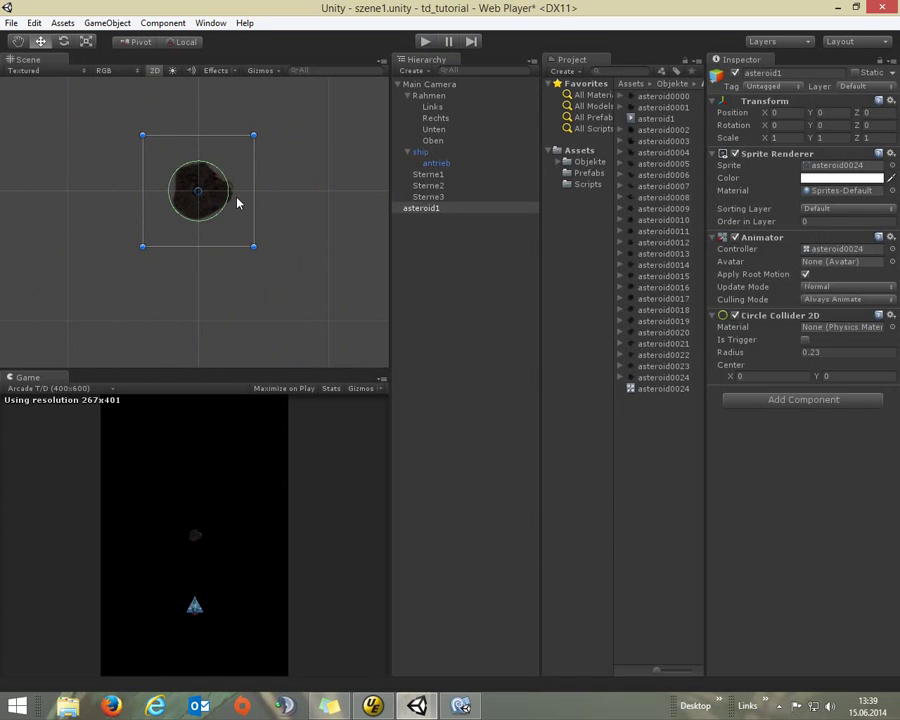
{"action": "left_click", "coordinate": [806, 340]}
- Create asteroid.cs in the Scripts folder via Create > C# Script and open it in MonoDevelop
{"action": "left_click", "coordinate": [587, 184]}
{"action": "right_click", "coordinate": [645, 157]}
{"action": "mouse_move", "coordinate": [682, 166]}
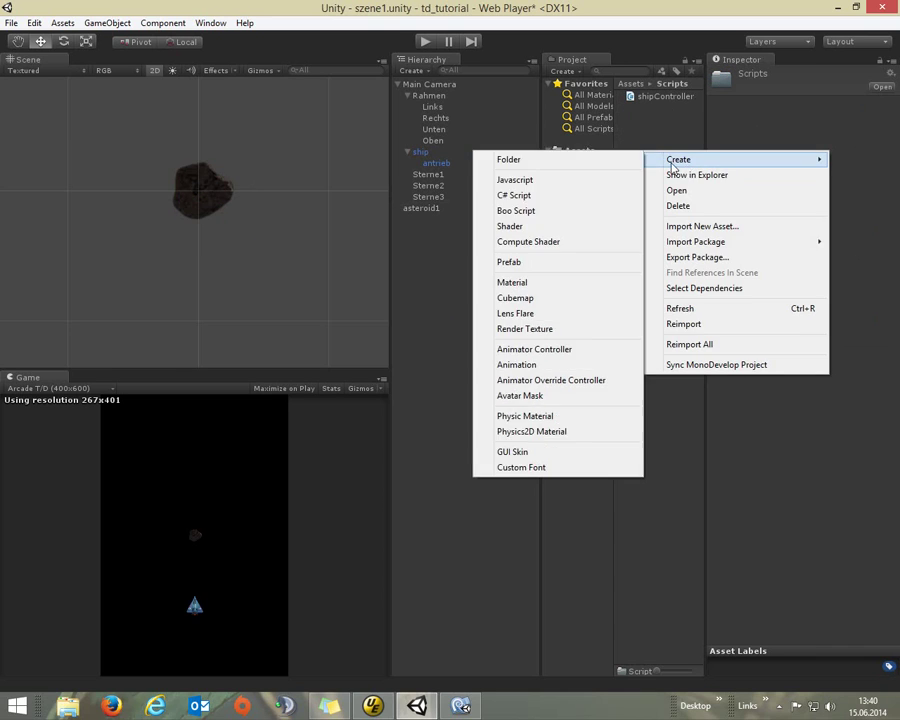
{"action": "left_click", "coordinate": [541, 198]}
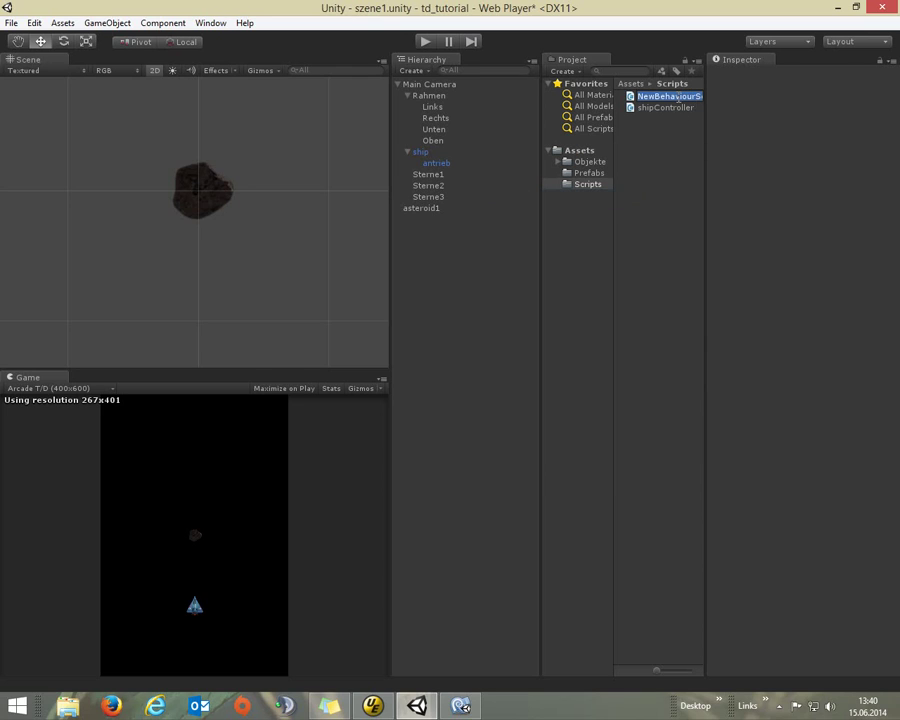
{"action": "type", "text": "astze"}
{"action": "key", "text": "BackSpace"}
{"action": "key", "text": "BackSpace"}
{"action": "type", "text": "eroid"}
{"action": "key", "text": "Return"}
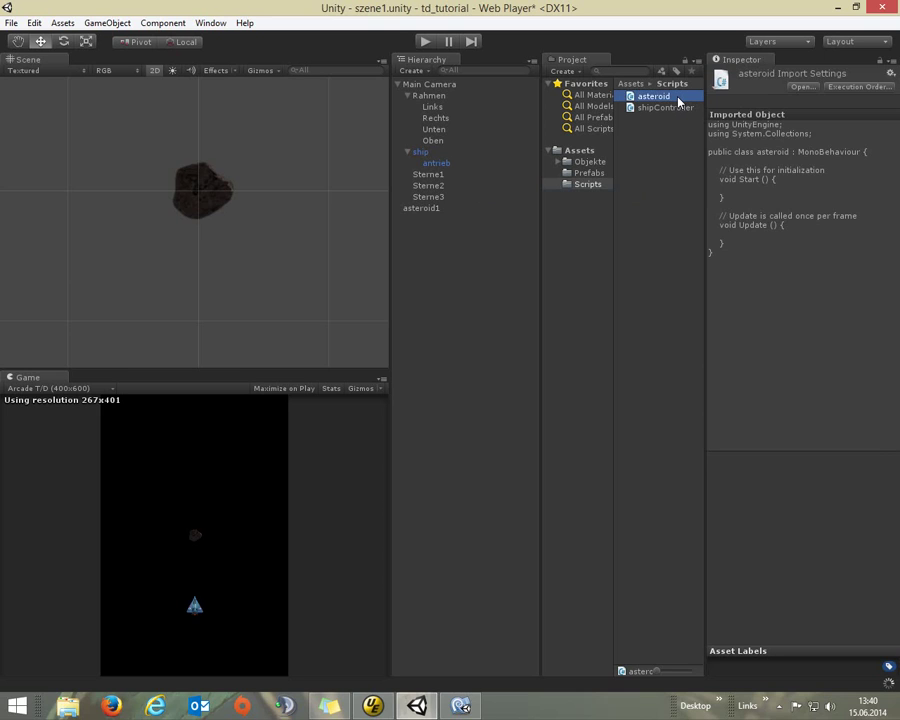
{"action": "double_click", "coordinate": [655, 101]}
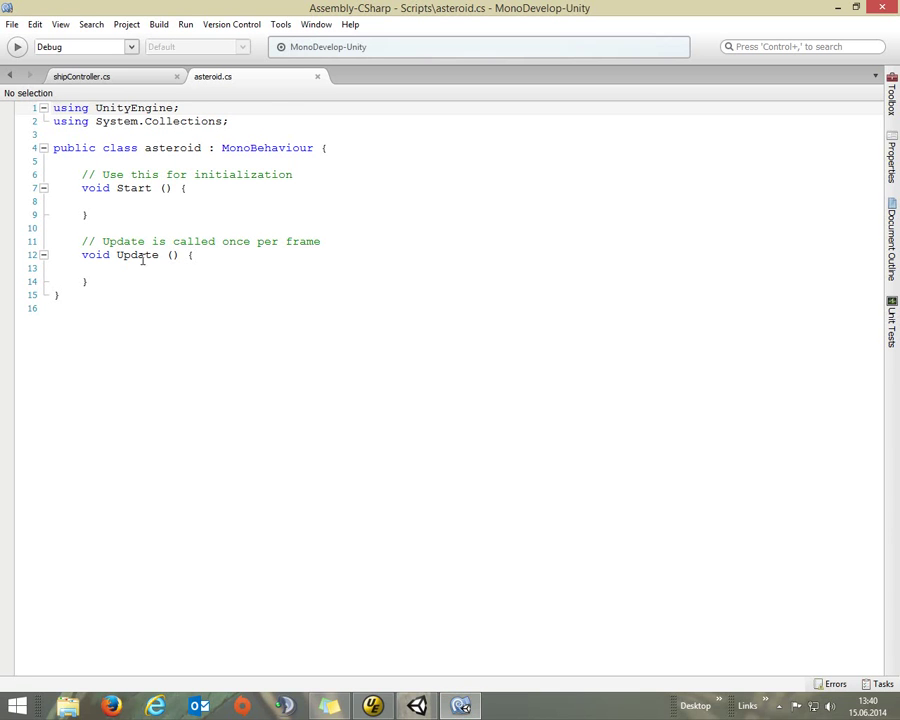
- Declare private Animator anim; and add an Awake method assigning anim = GetComponent<Animator>();
{"action": "left_click", "coordinate": [183, 161]}
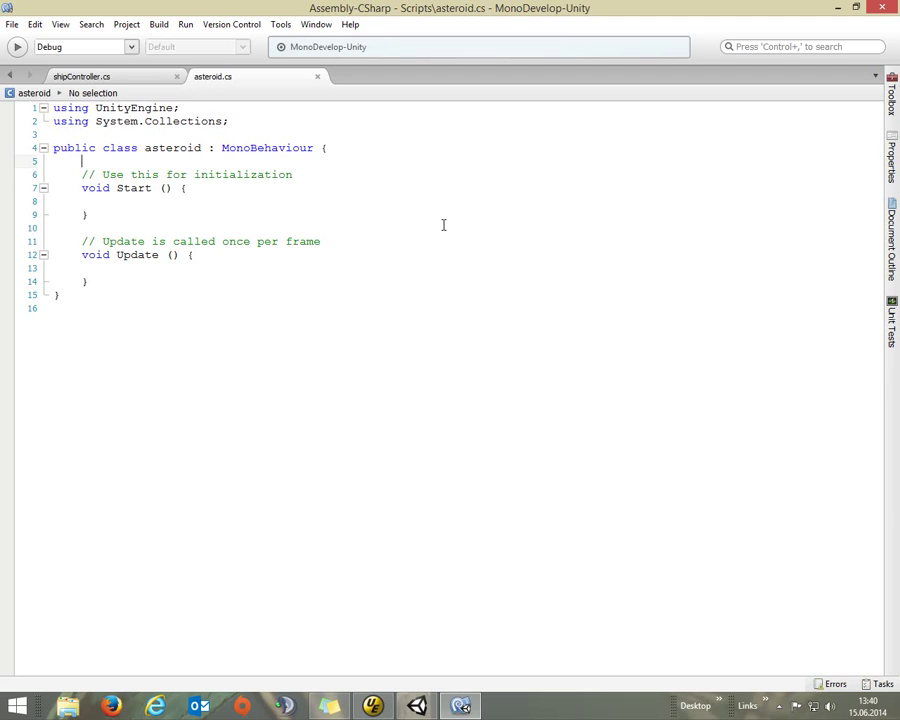
{"action": "type", "text": "private Animator "}
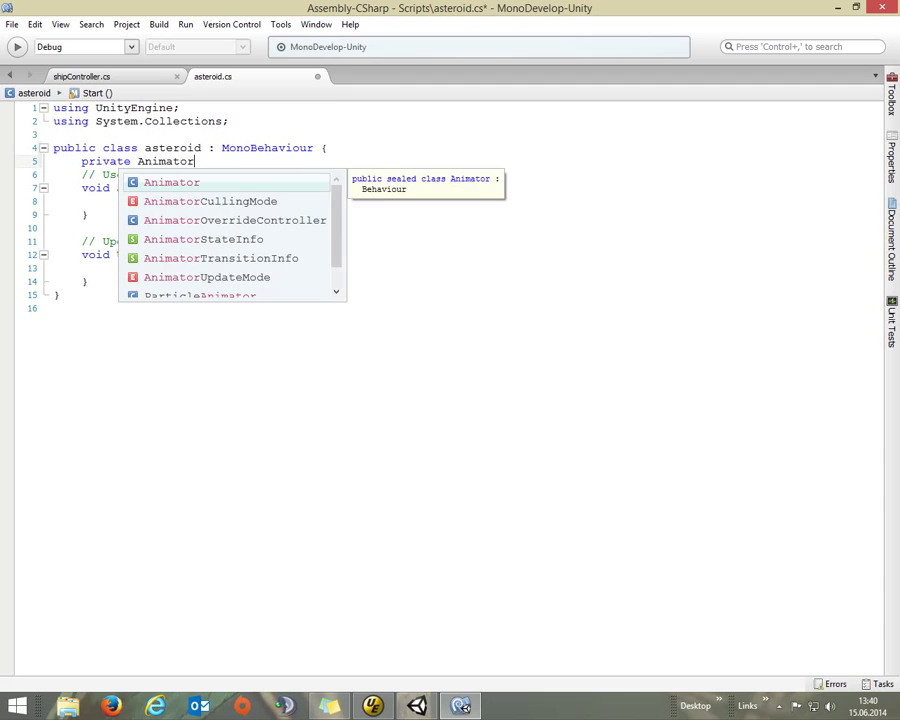
{"action": "type", "text": "anim;"}
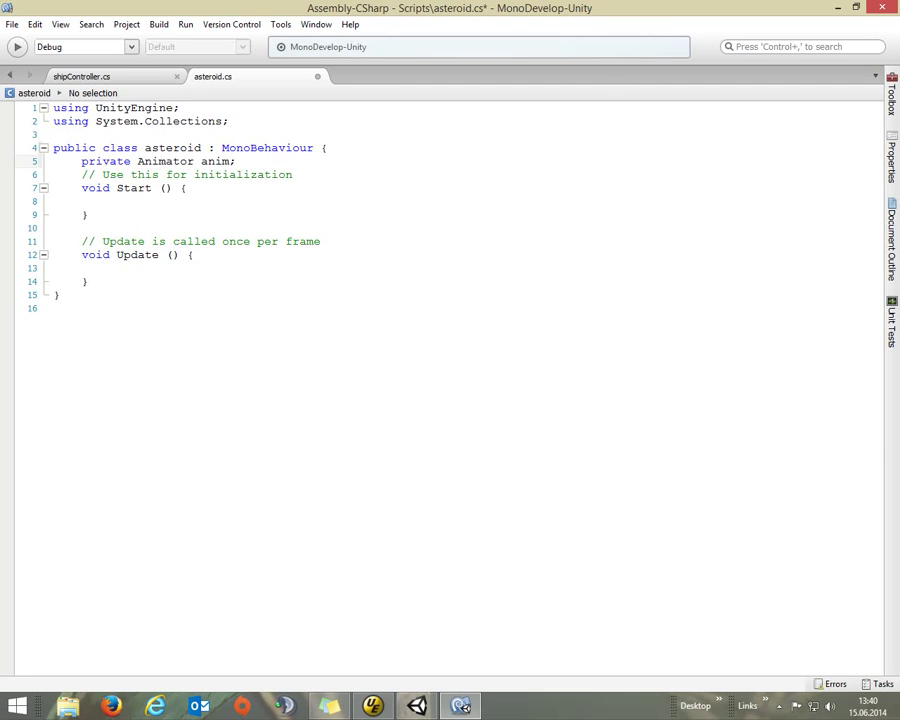
{"action": "left_click", "coordinate": [187, 188]}
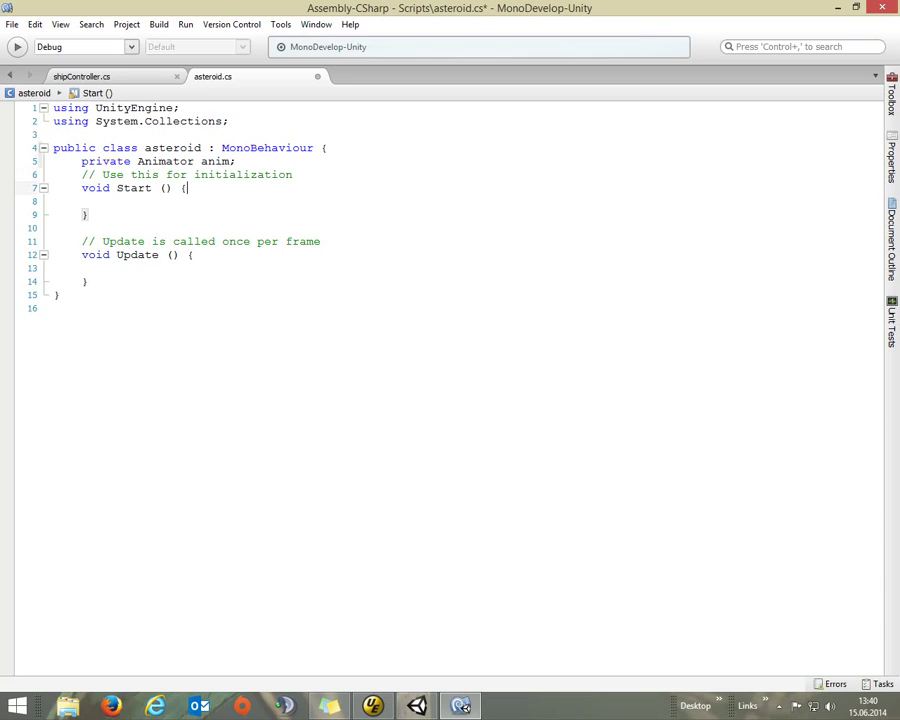
{"action": "left_click", "coordinate": [320, 174]}
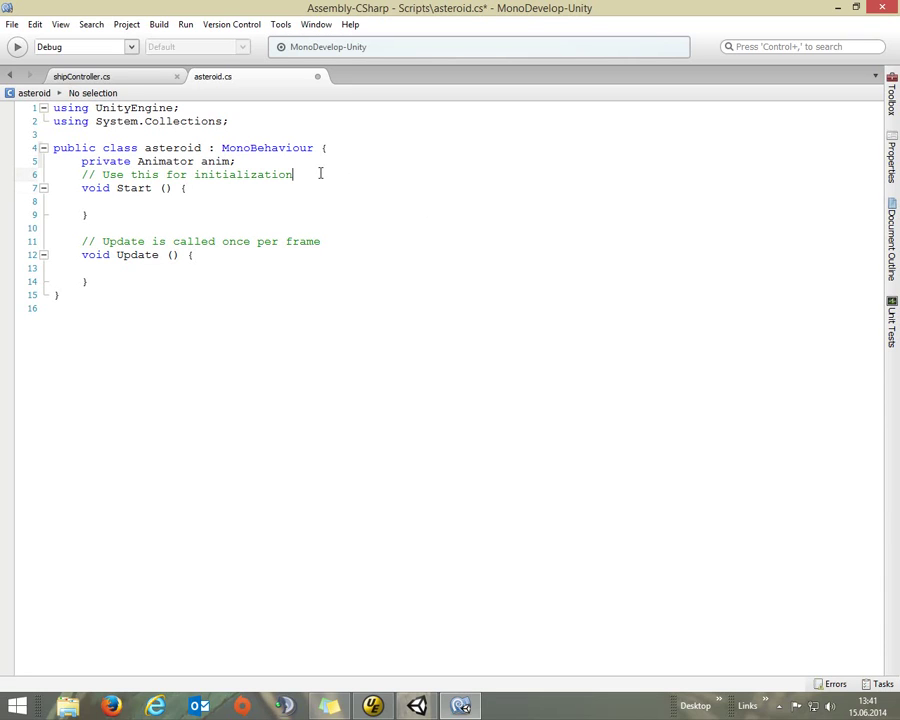
{"action": "key", "text": "Return"}
{"action": "type", "text": "void "}
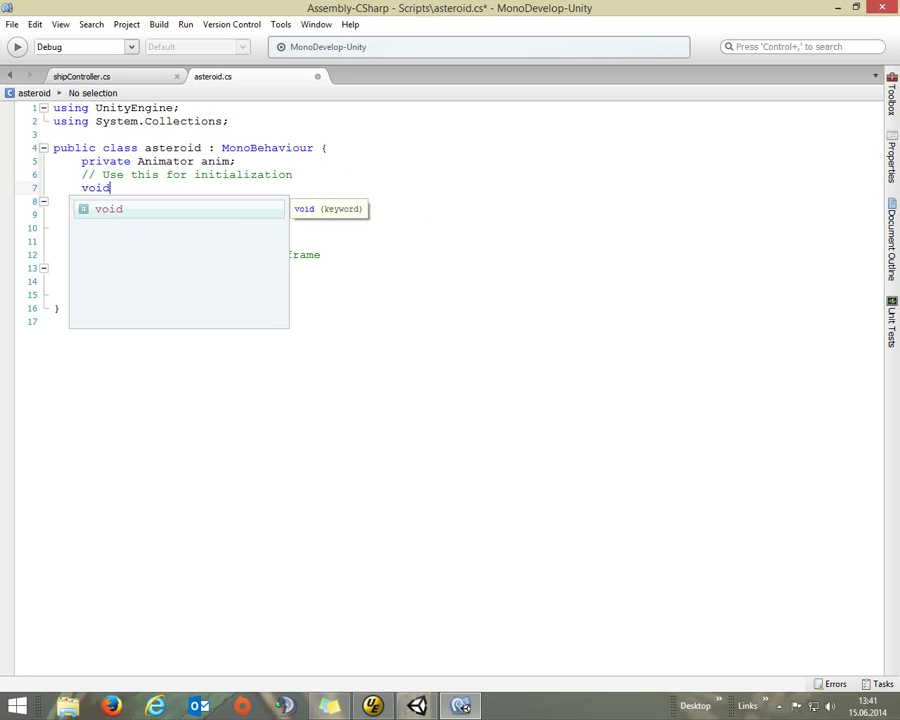
{"action": "type", "text": "Awake(){"}
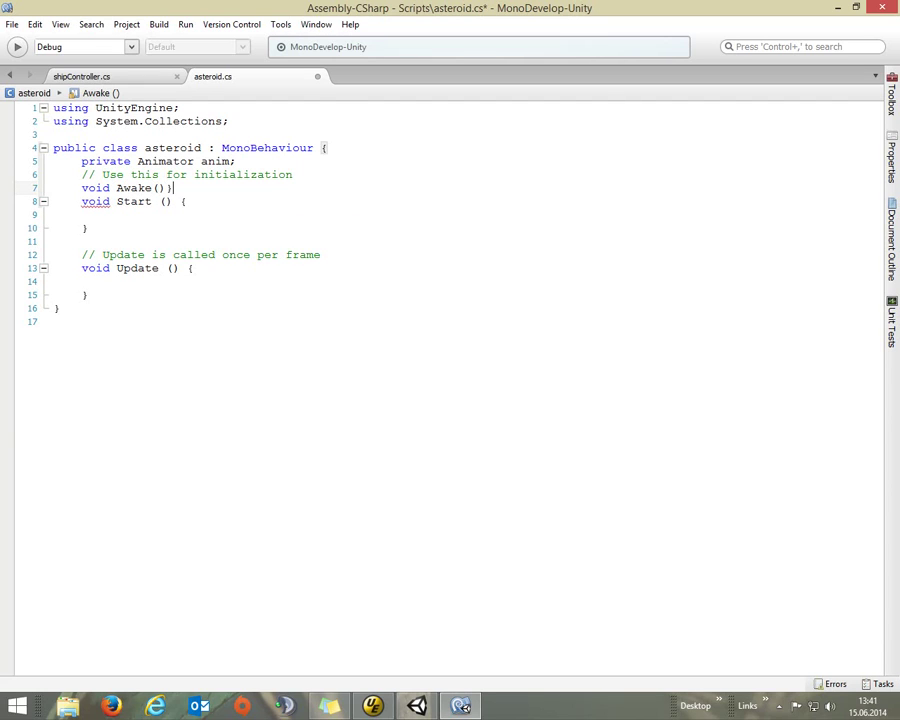
{"action": "type", "text": "{"}
{"action": "key", "text": "Return"}
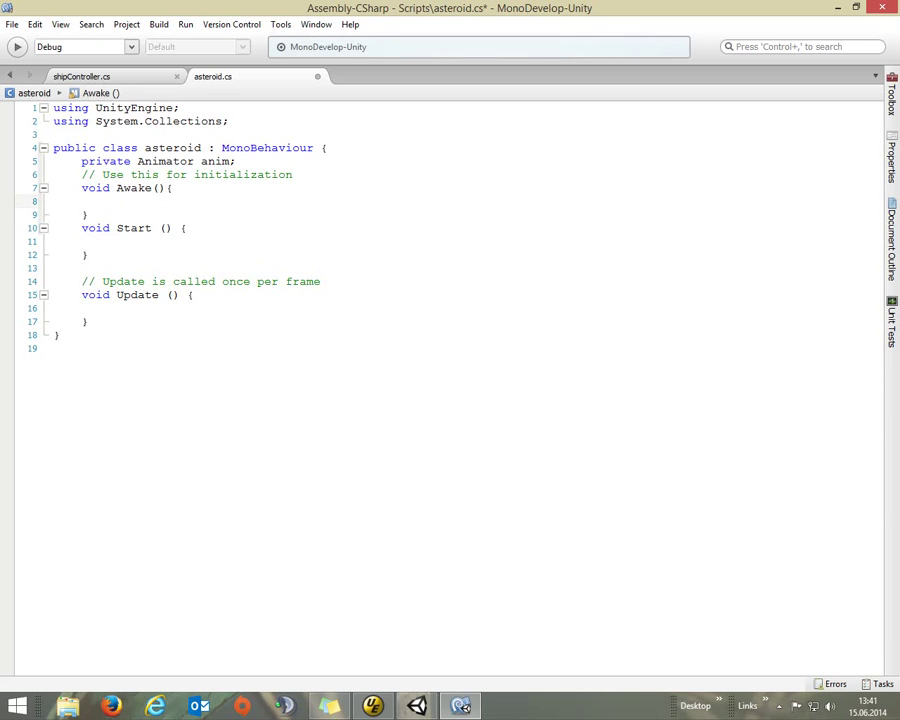
{"action": "type", "text": "anim"}
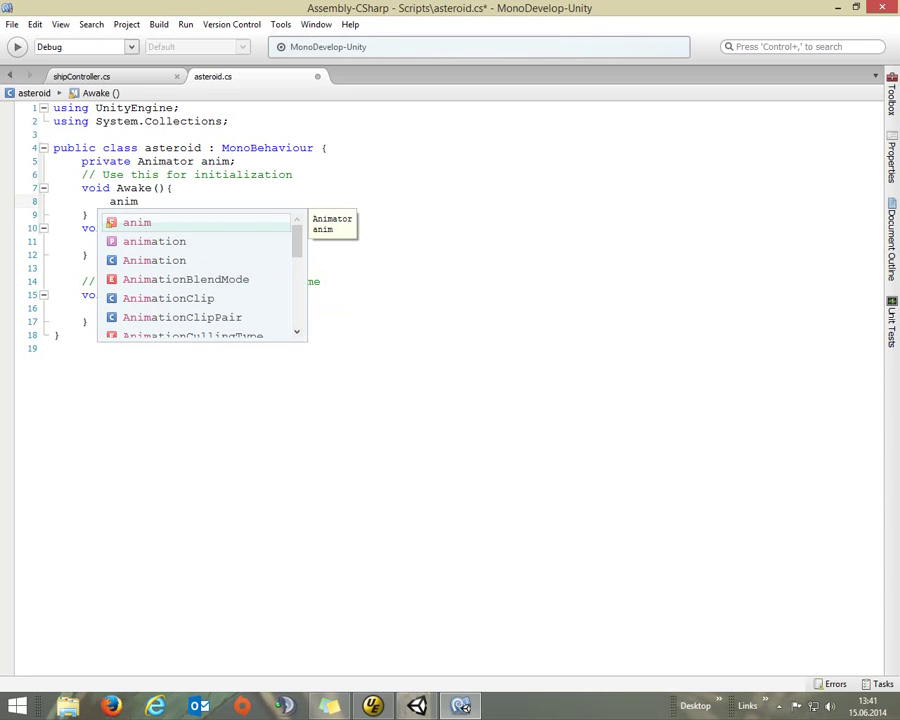
{"action": "type", "text": "= Get"}
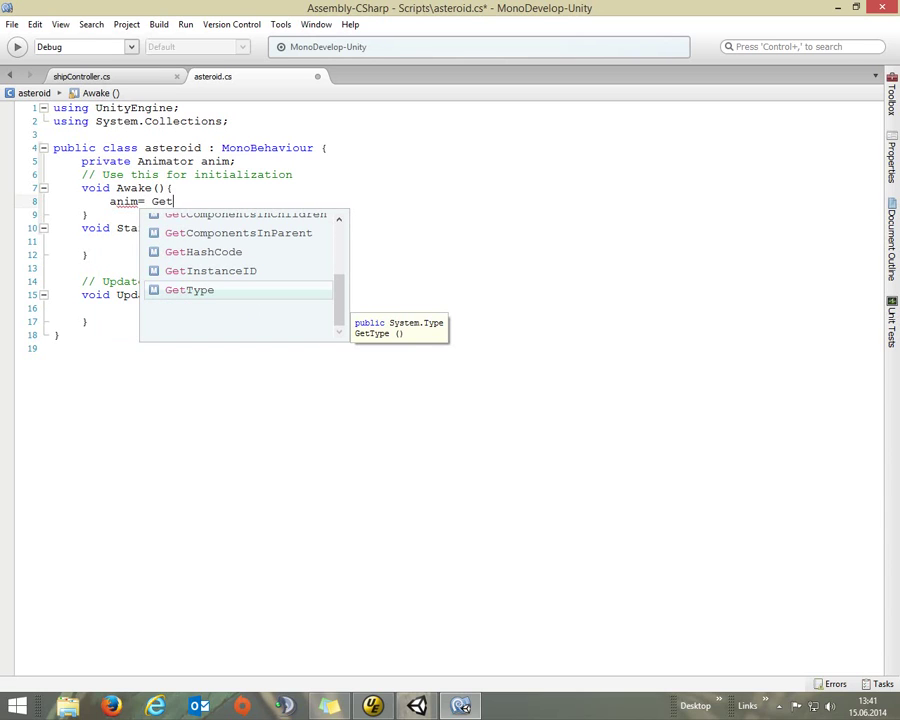
{"action": "type", "text": "com"}
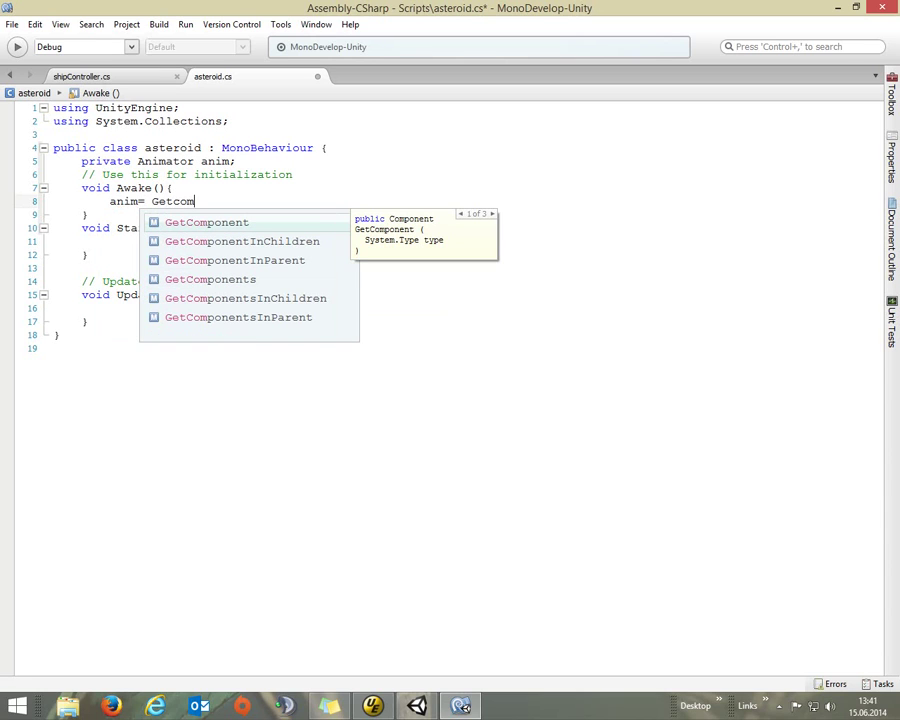
{"action": "key", "text": "Return"}
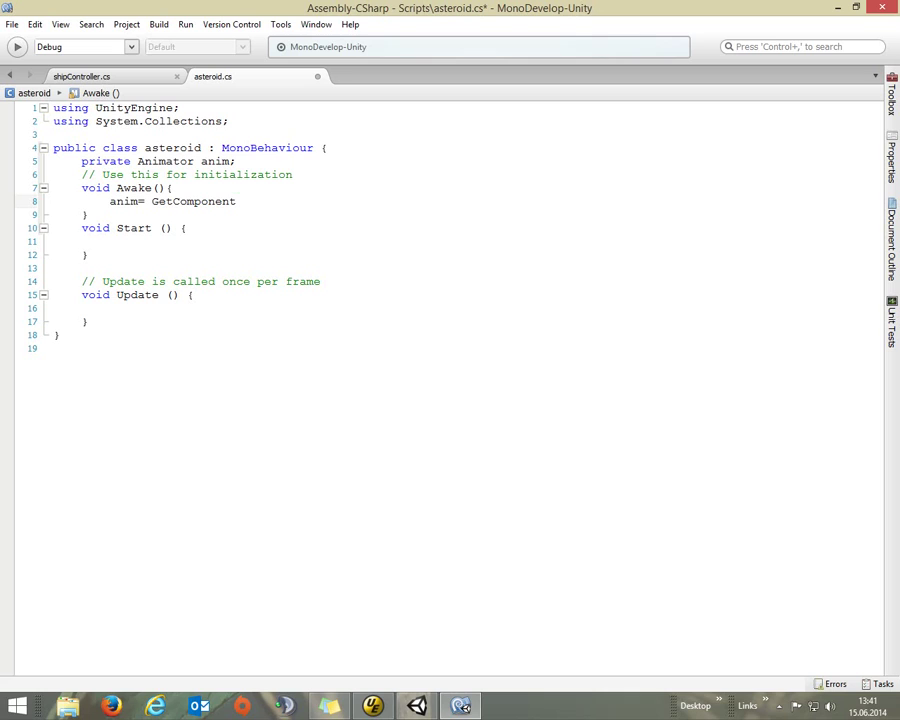
{"action": "type", "text": "<"}
{"action": "type", "text": "Animator"}
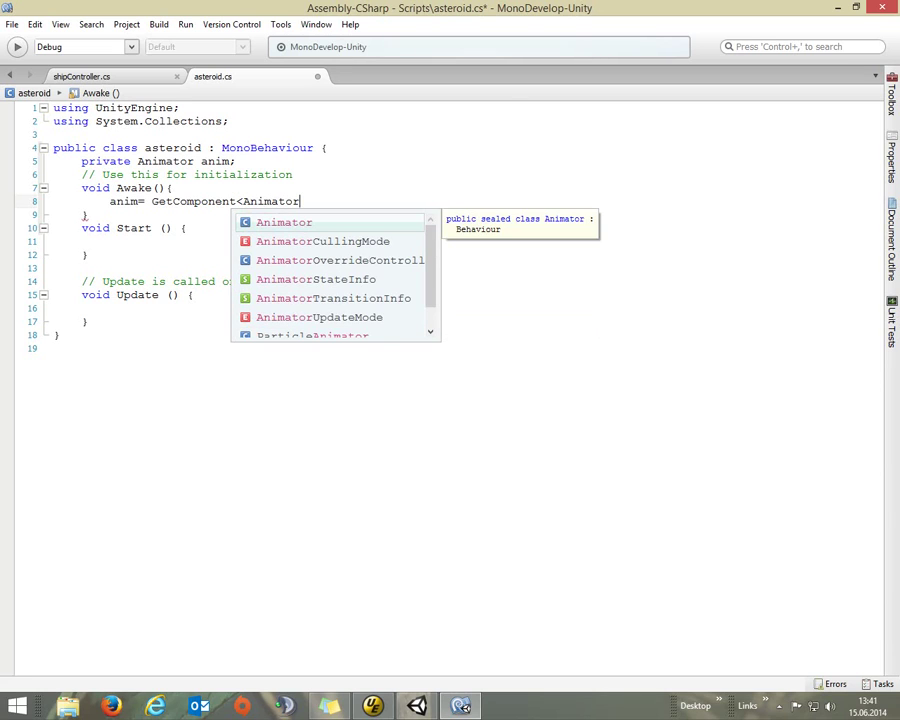
{"action": "type", "text": ">()"}
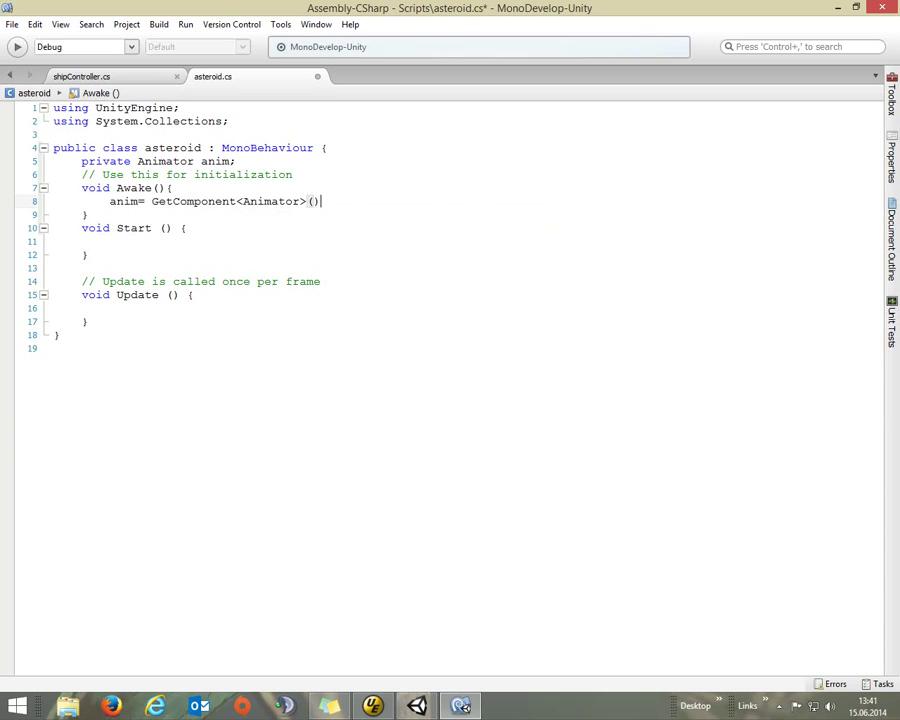
{"action": "type", "text": ";"}
{"action": "key", "text": "Down"}
{"action": "key", "text": "Down"}
{"action": "key", "text": "Down"}
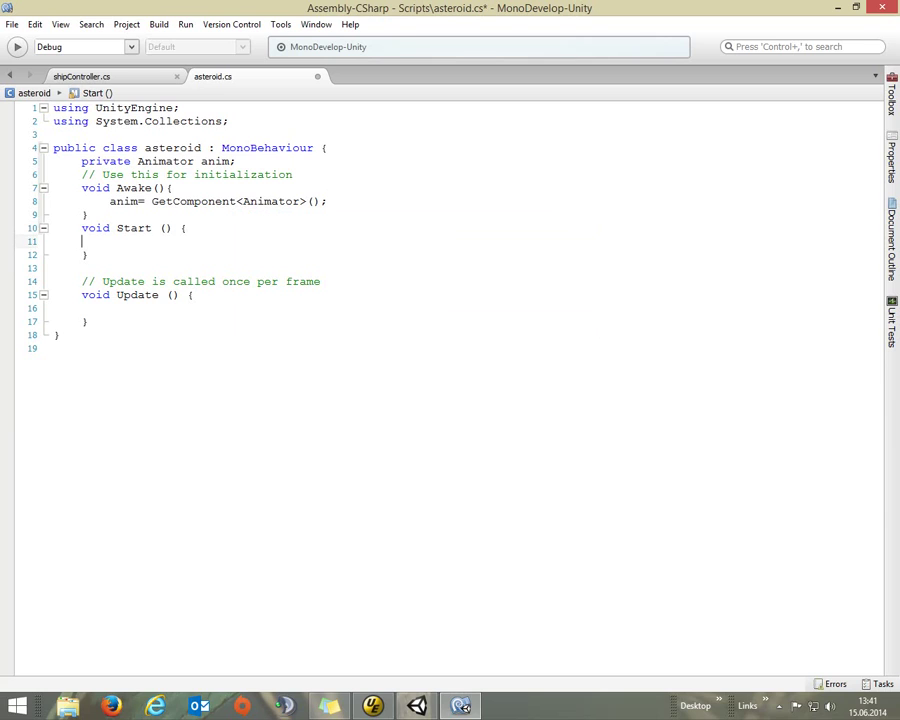
- Add anim.speed=Random.Range(0.5f,1.5f); inside Start for a random animation speed
{"action": "key", "text": "Tab"}
{"action": "type", "text": "anim"}
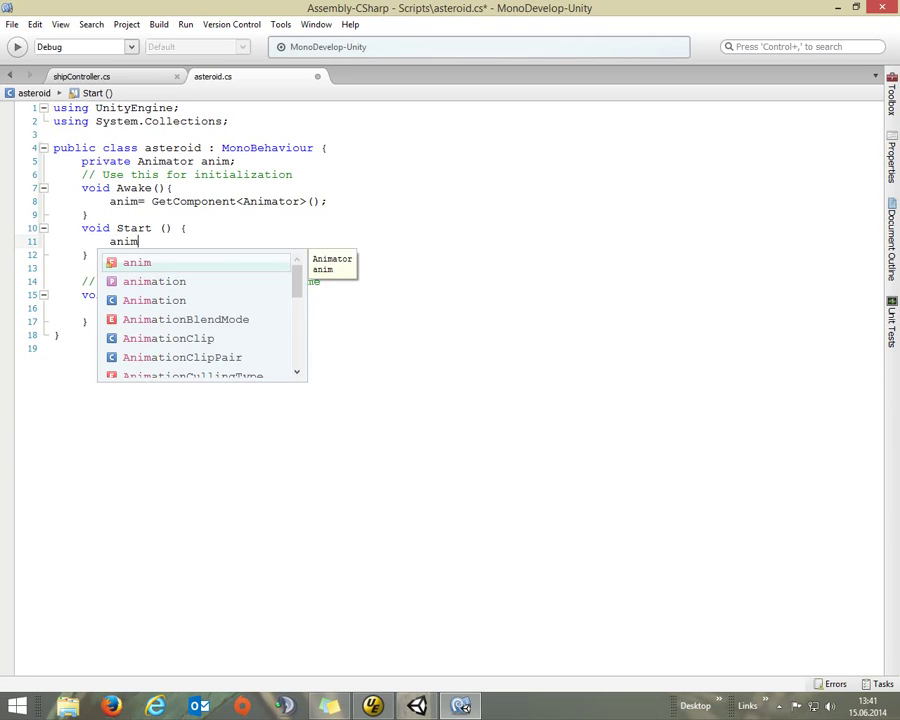
{"action": "type", "text": "."}
{"action": "type", "text": "s"}
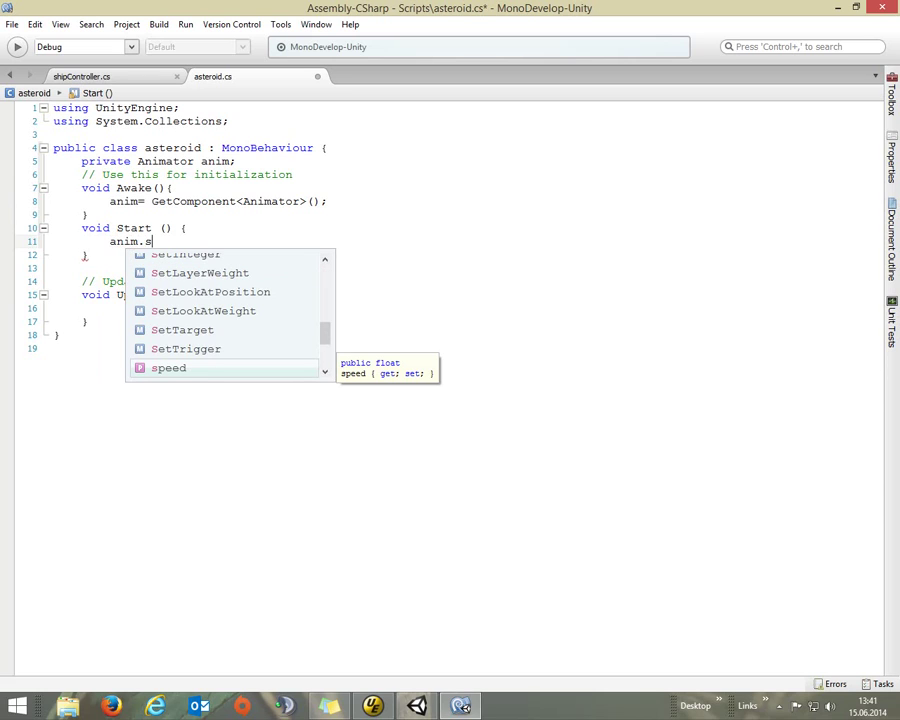
{"action": "type", "text": "peed"}
{"action": "key", "text": "Escape"}
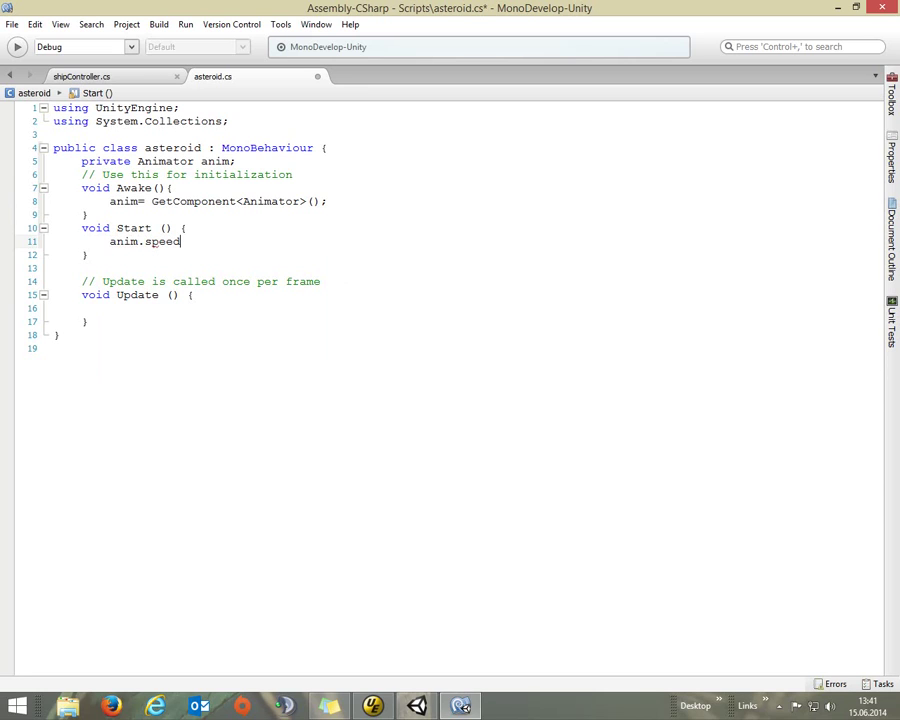
{"action": "type", "text": "="}
{"action": "type", "text": "R"}
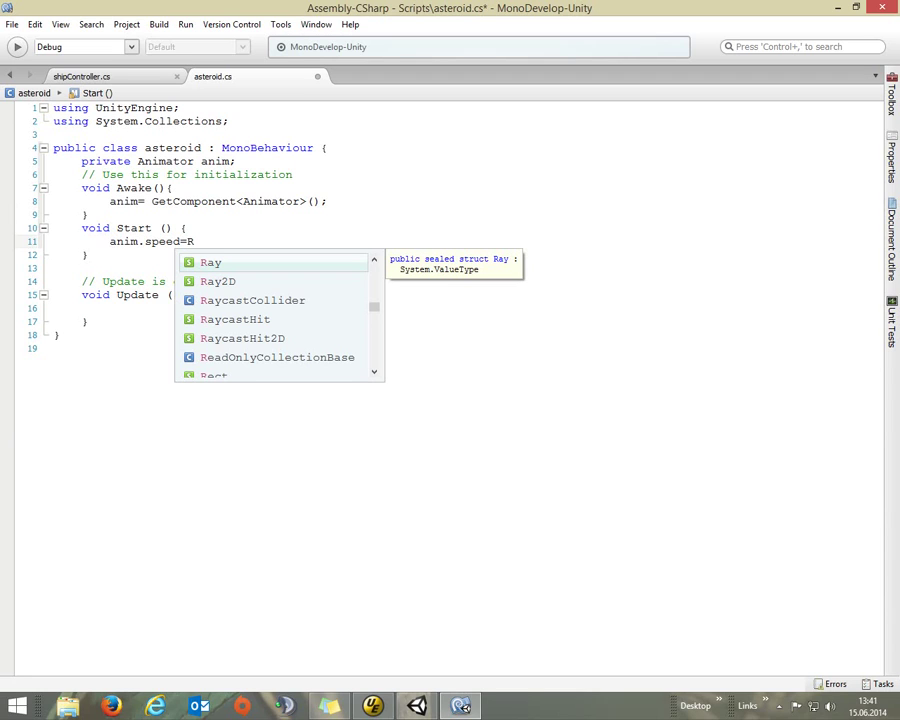
{"action": "type", "text": "andom"}
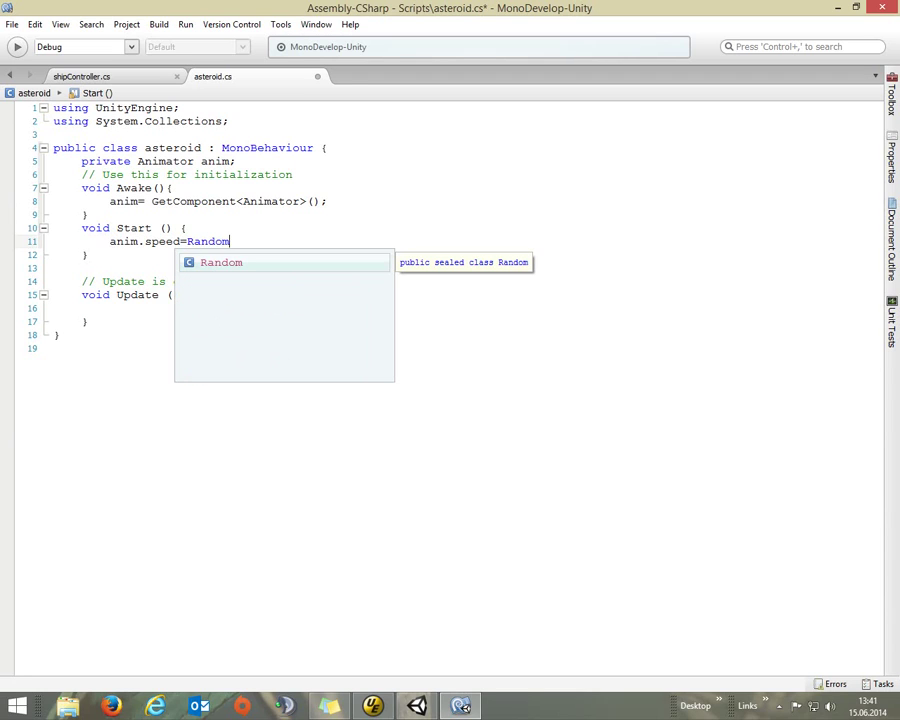
{"action": "type", "text": ".R"}
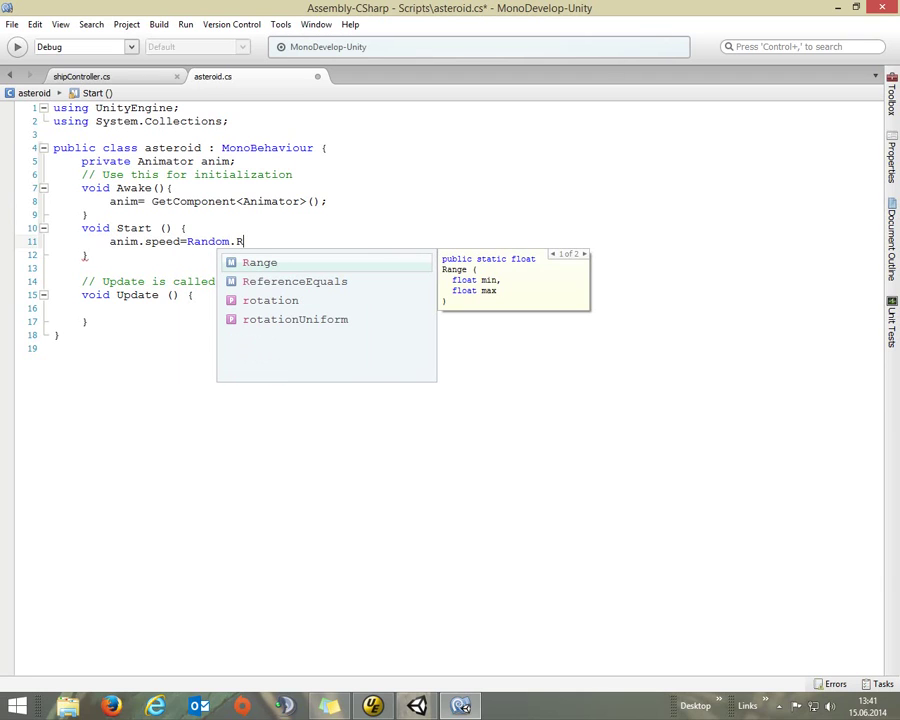
{"action": "key", "text": "Return"}
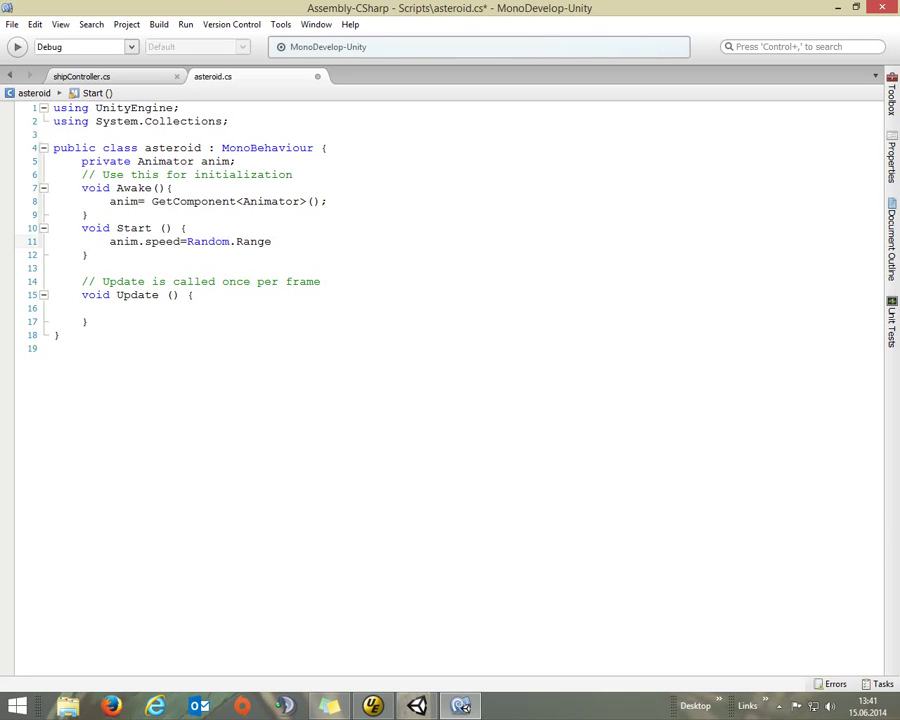
{"action": "type", "text": "("}
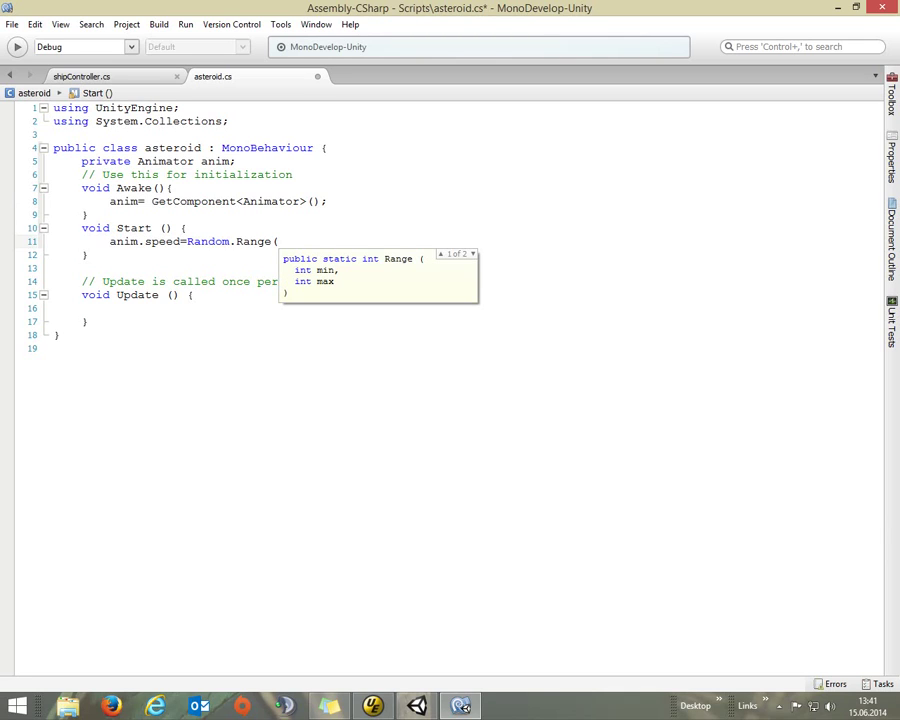
{"action": "type", "text": "0.5f,"}
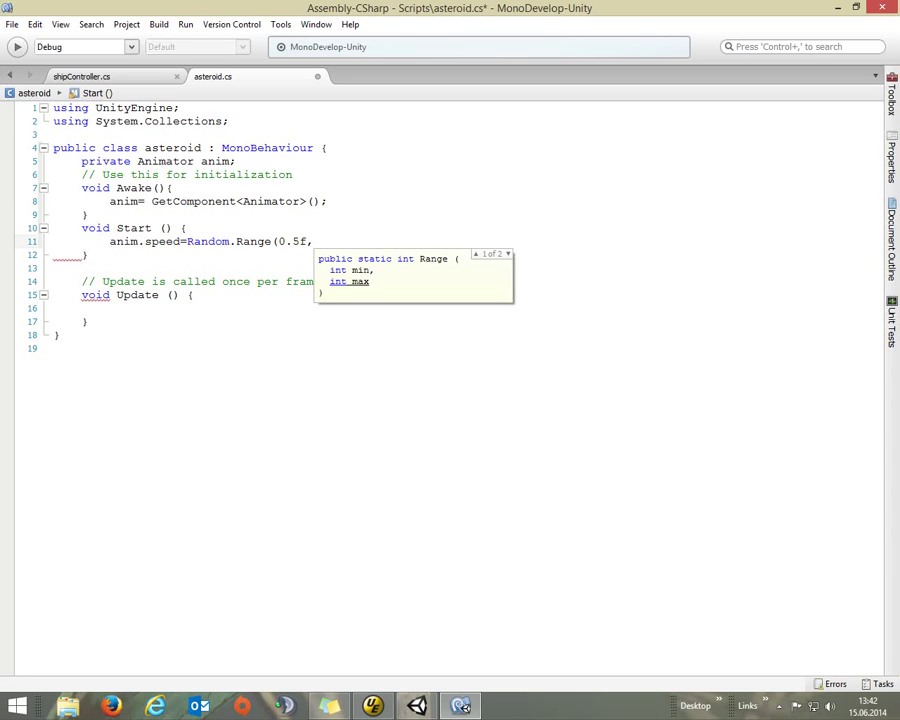
{"action": "type", "text": "1.5f)"}
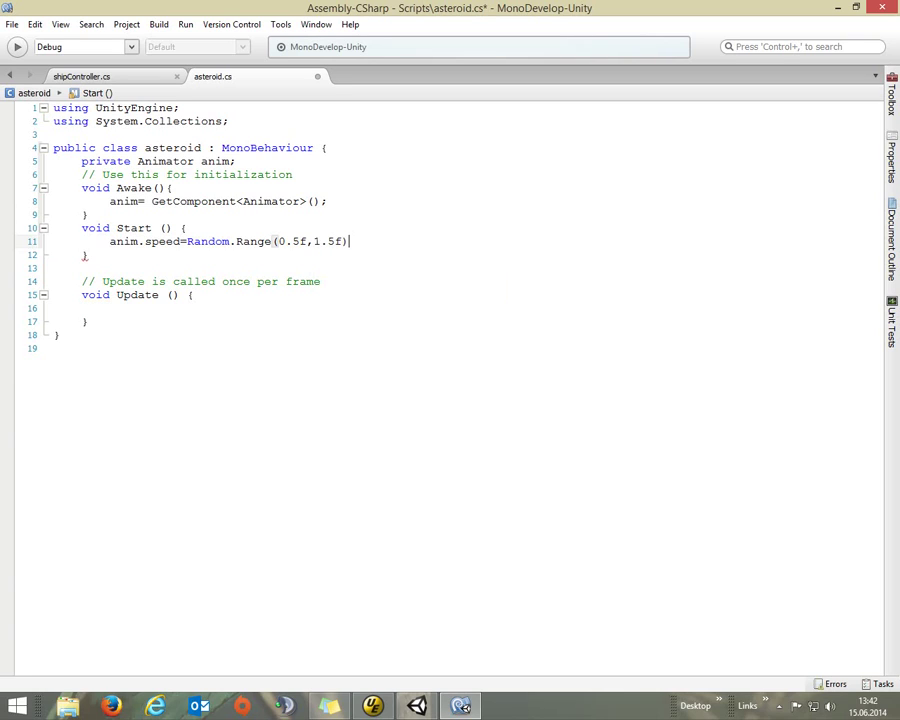
{"action": "type", "text": ";"}
- Below the speed assignment in Start, add float groesse=Random.Range(1.0f,1.3f);
{"action": "key", "text": "Return"}
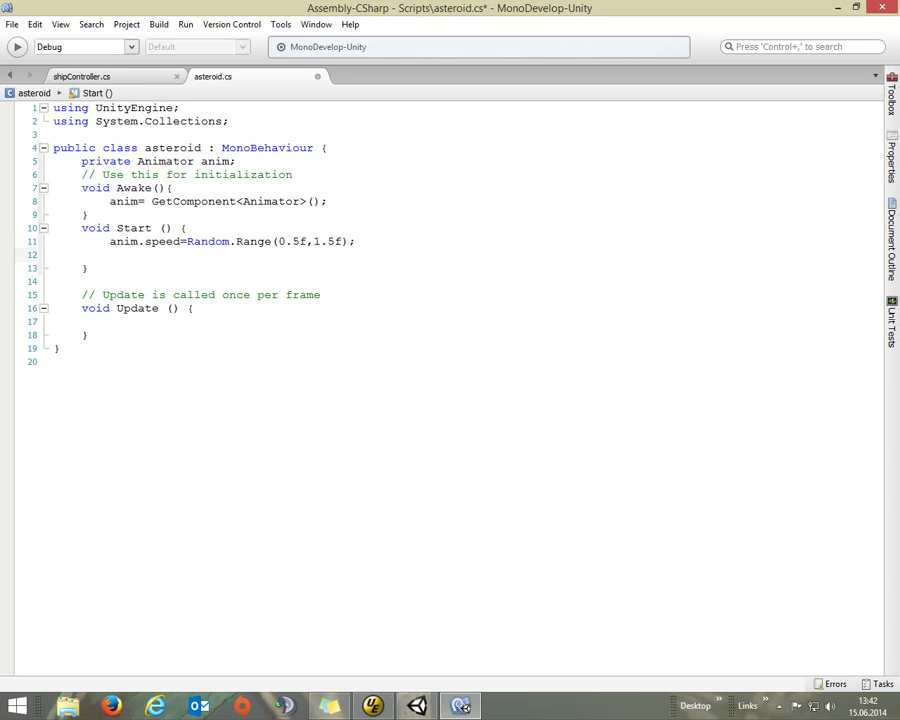
{"action": "type", "text": "float"}
{"action": "type", "text": "groesse"}
{"action": "type", "text": "="}
{"action": "type", "text": "Radn"}
{"action": "key", "text": "BackSpace"}
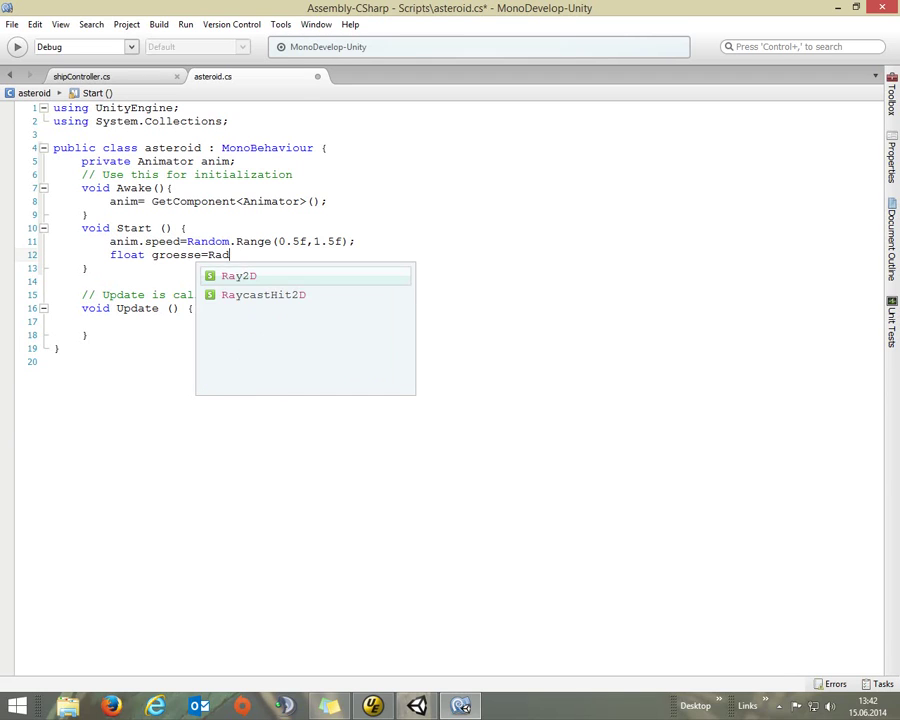
{"action": "key", "text": "BackSpace"}
{"action": "type", "text": "nd"}
{"action": "key", "text": "Return"}
{"action": "type", "text": "."}
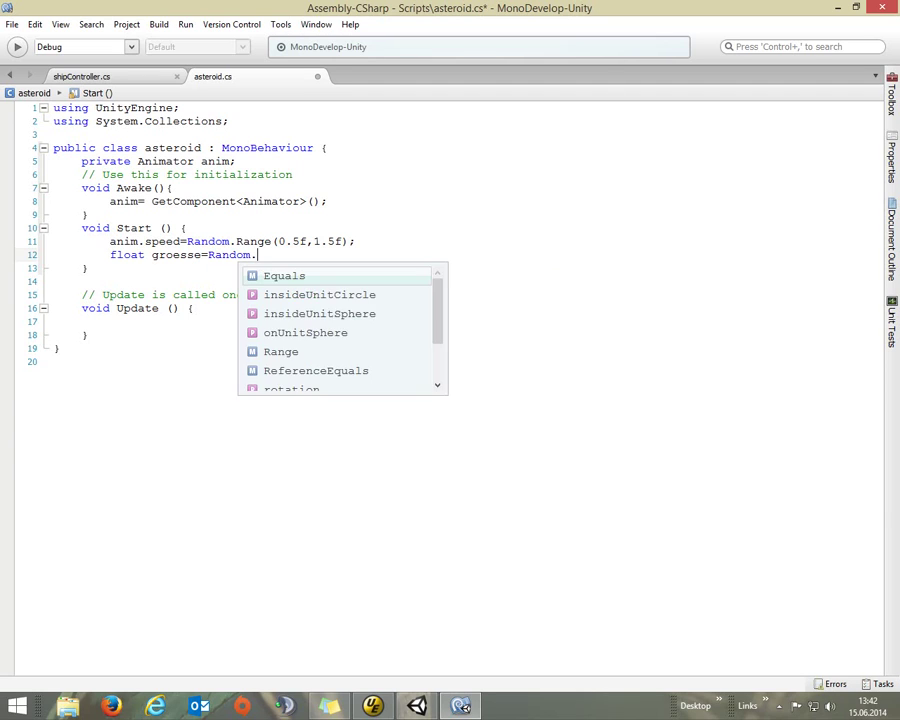
{"action": "type", "text": "Range "}
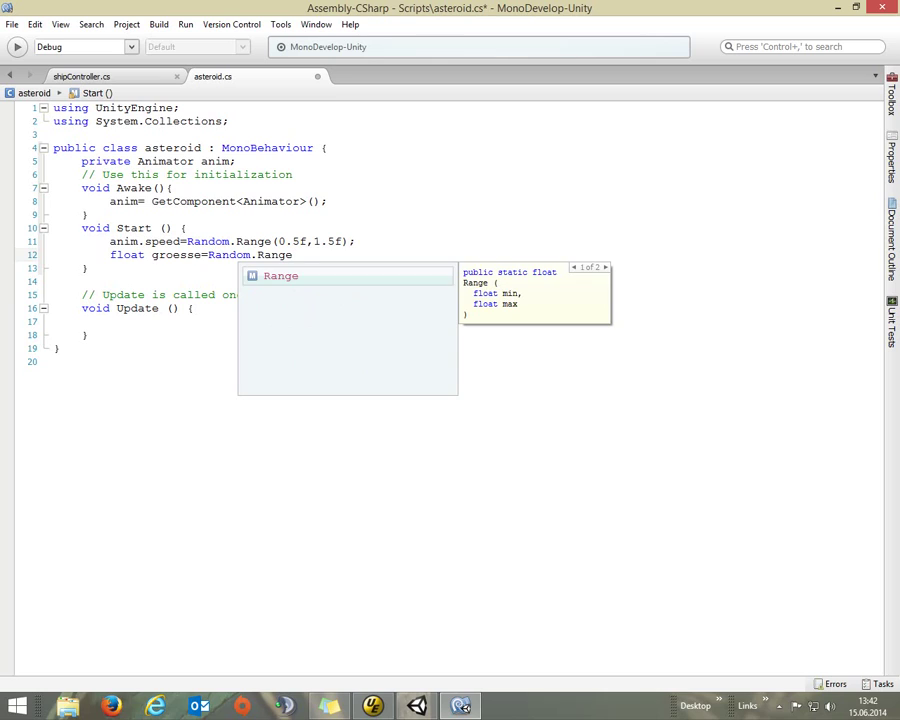
{"action": "type", "text": "("}
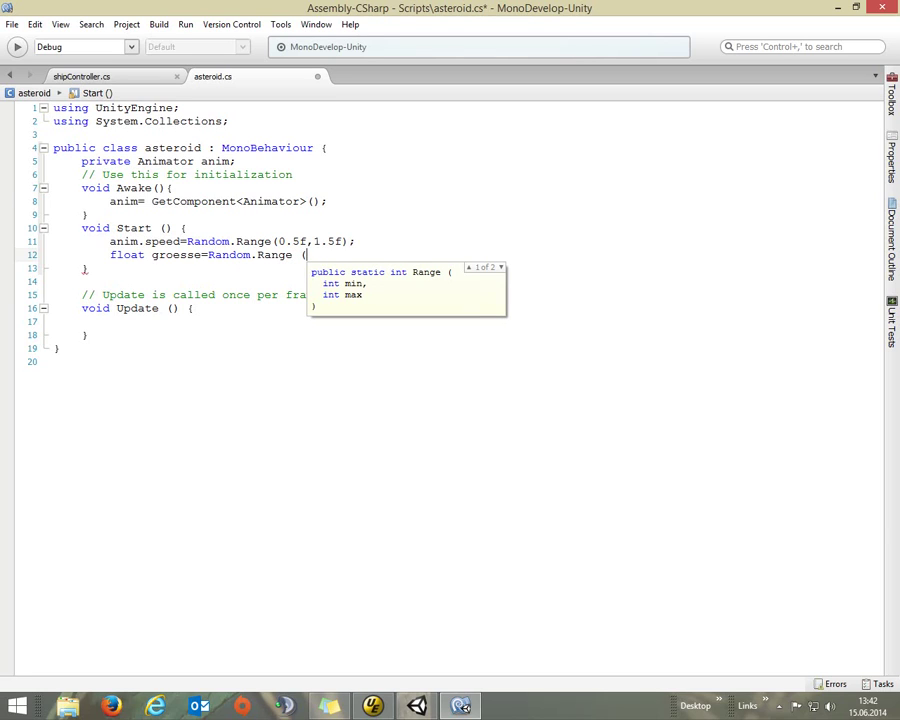
{"action": "type", "text": "1.0f,1.3f"}
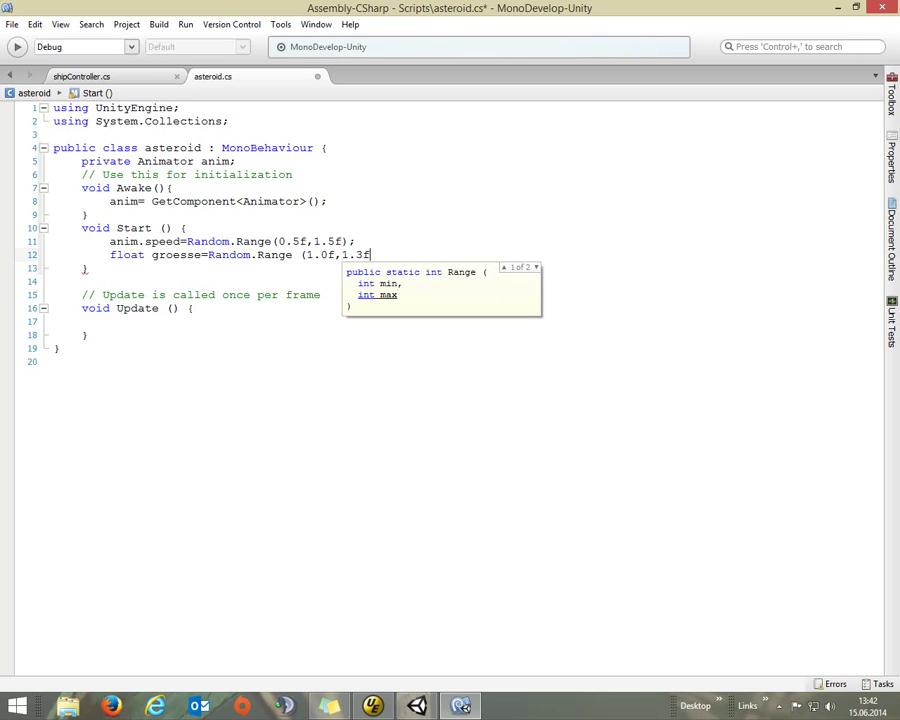
{"action": "type", "text": ");"}
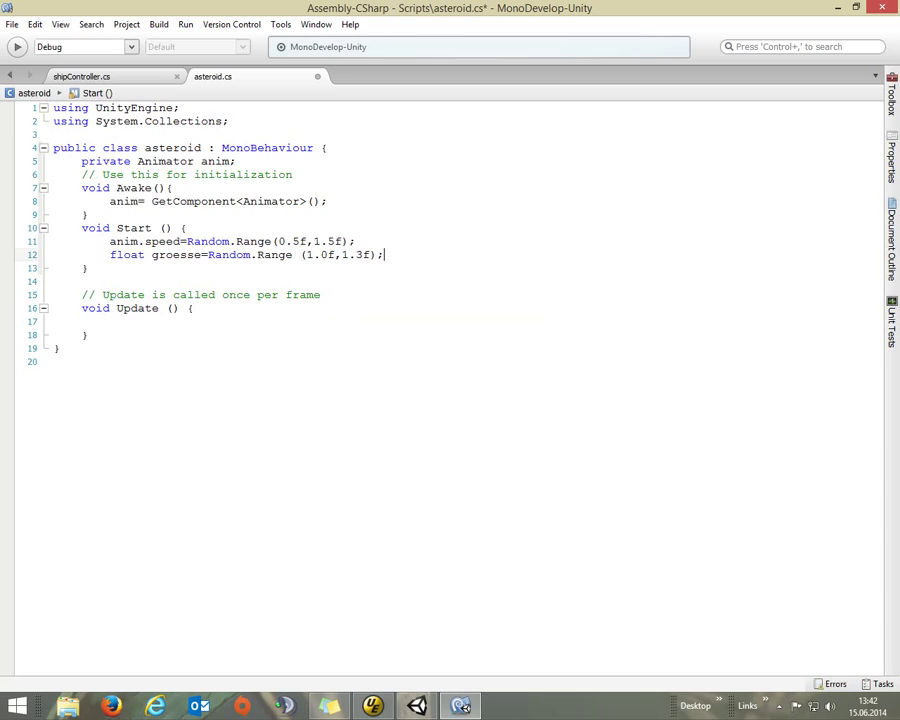
{"action": "key", "text": "Return"}
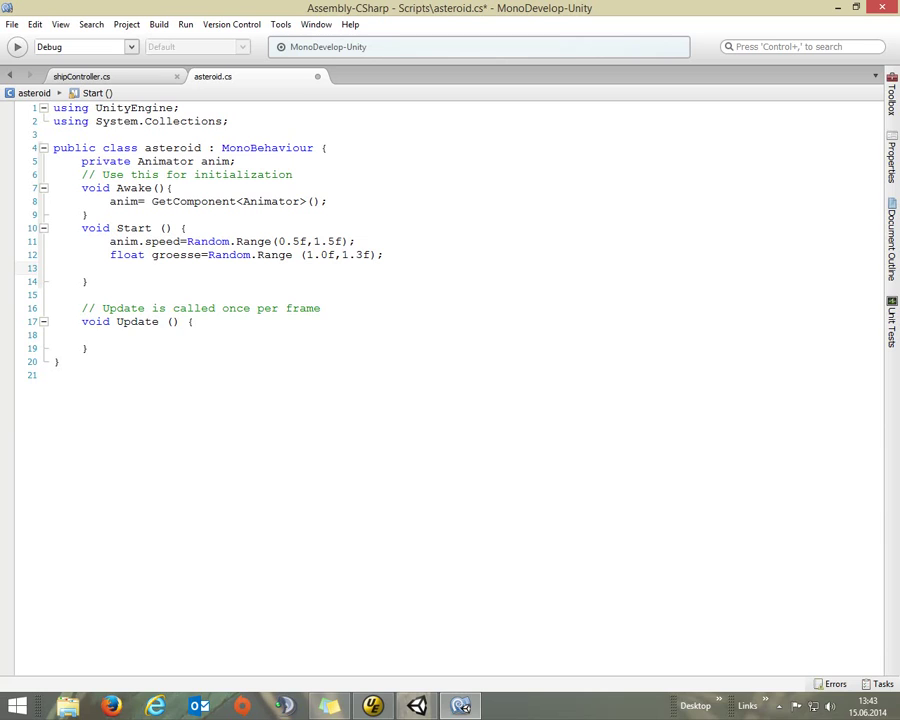
- Begin line 13 with transform.localScale=new Vector3(
{"action": "type", "text": "tranfor"}
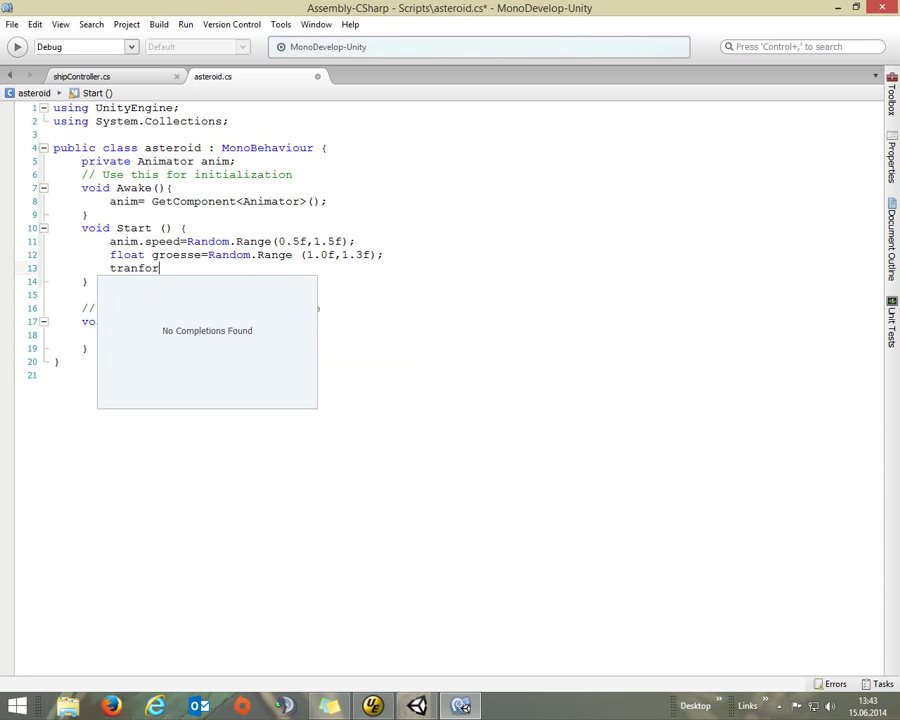
{"action": "key", "text": "BackSpace"}
{"action": "key", "text": "BackSpace"}
{"action": "key", "text": "BackSpace"}
{"action": "type", "text": "sform"}
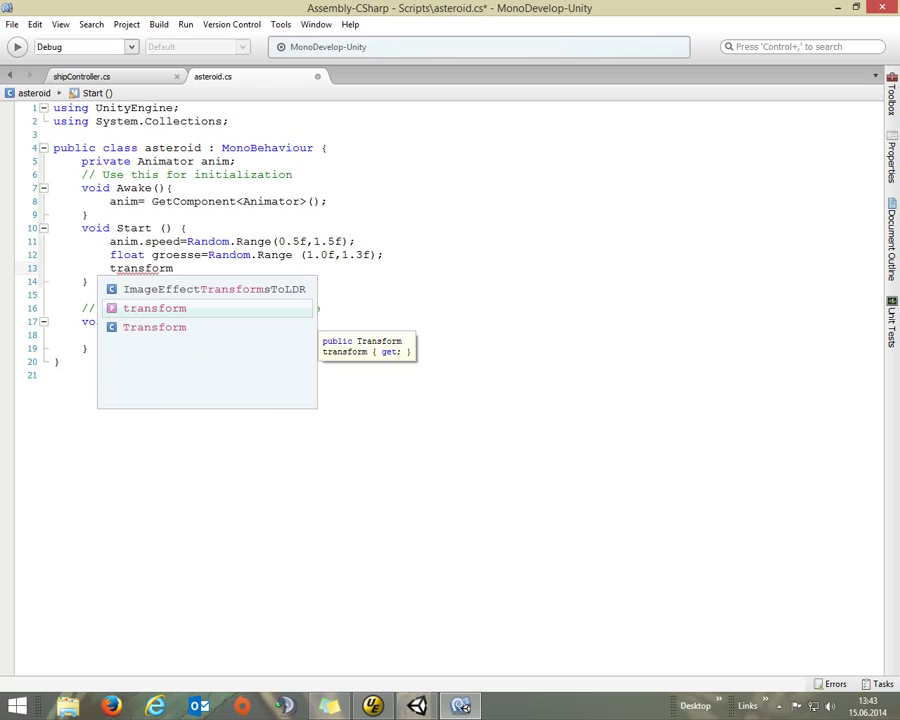
{"action": "type", "text": "."}
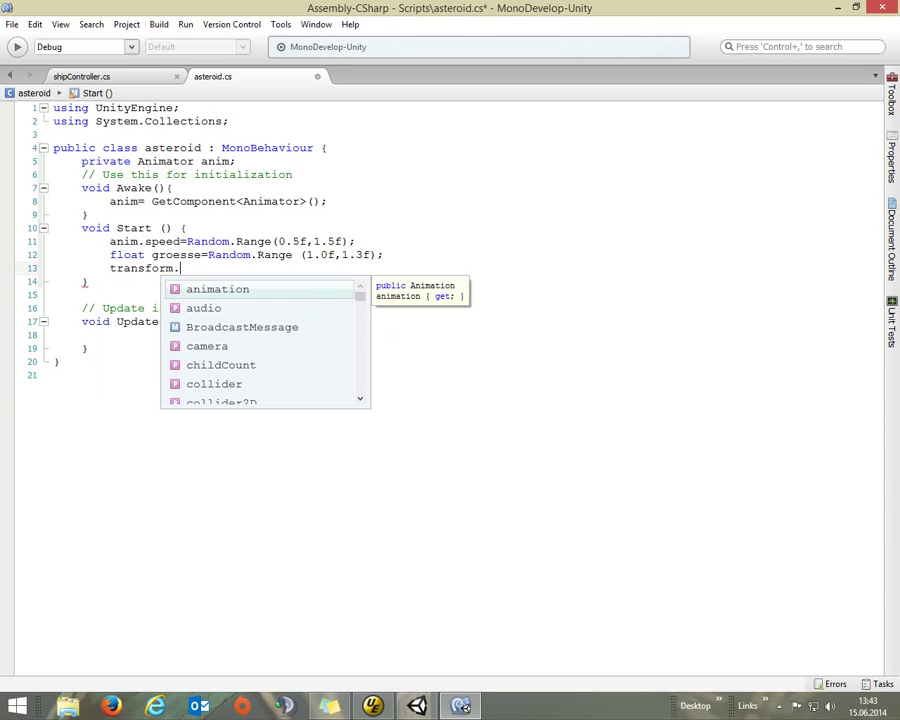
{"action": "type", "text": "loc"}
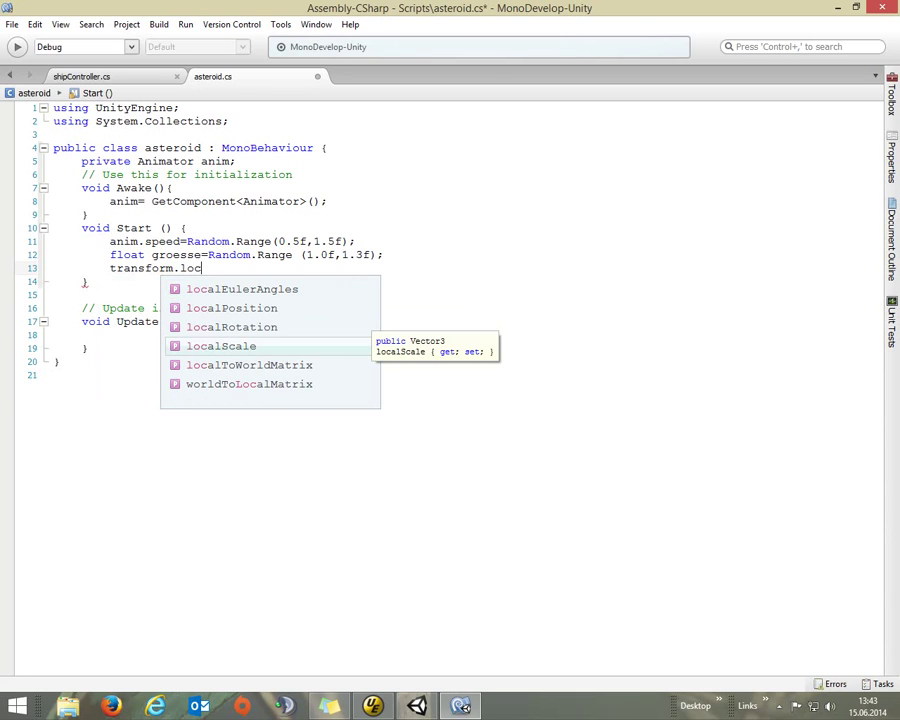
{"action": "key", "text": "Return"}
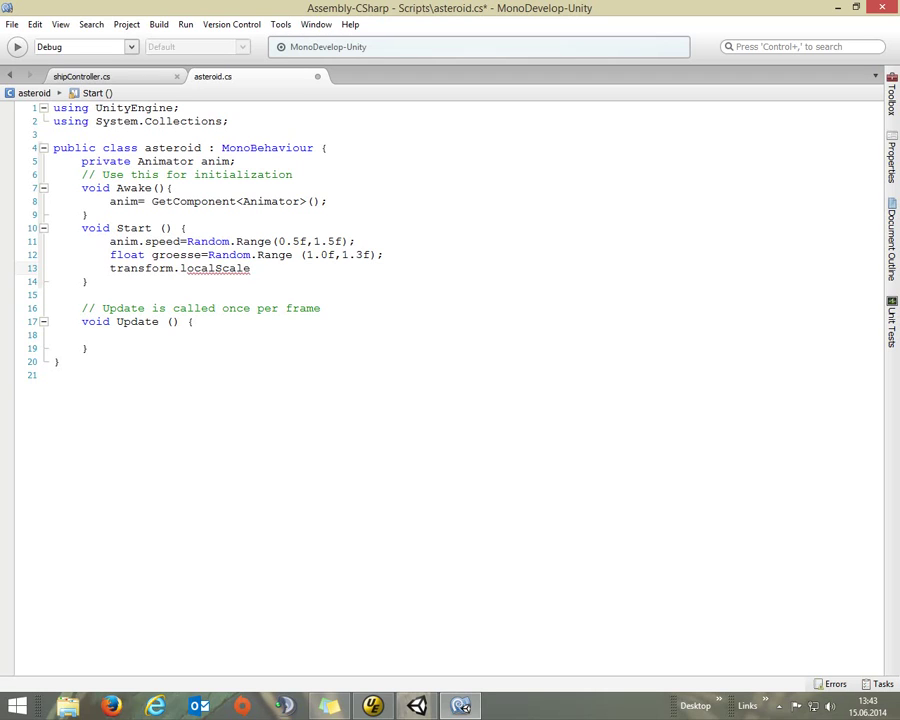
{"action": "type", "text": "=new "}
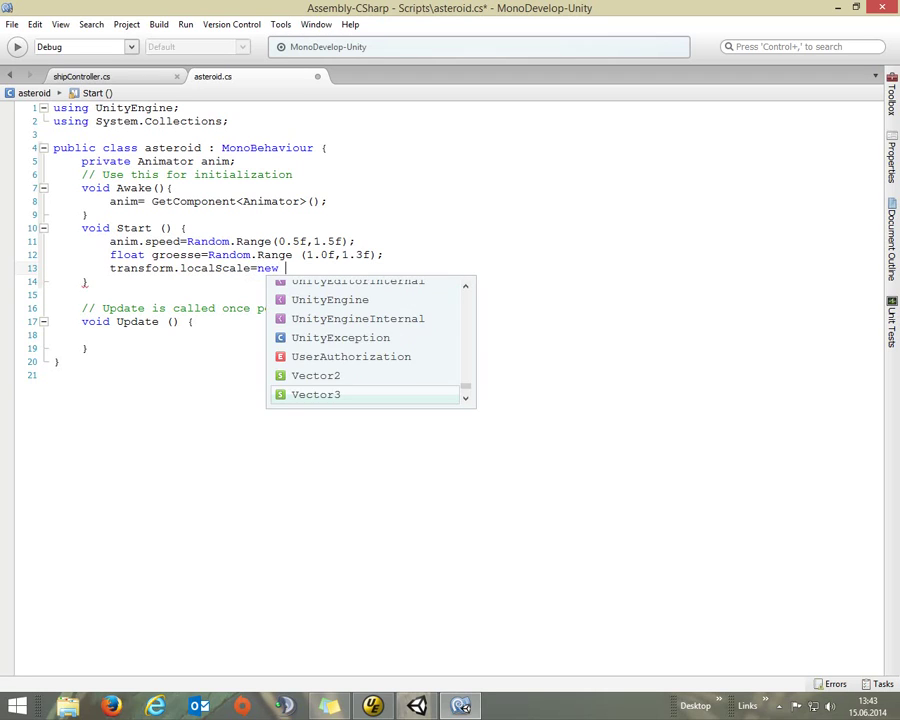
{"action": "type", "text": "Ve"}
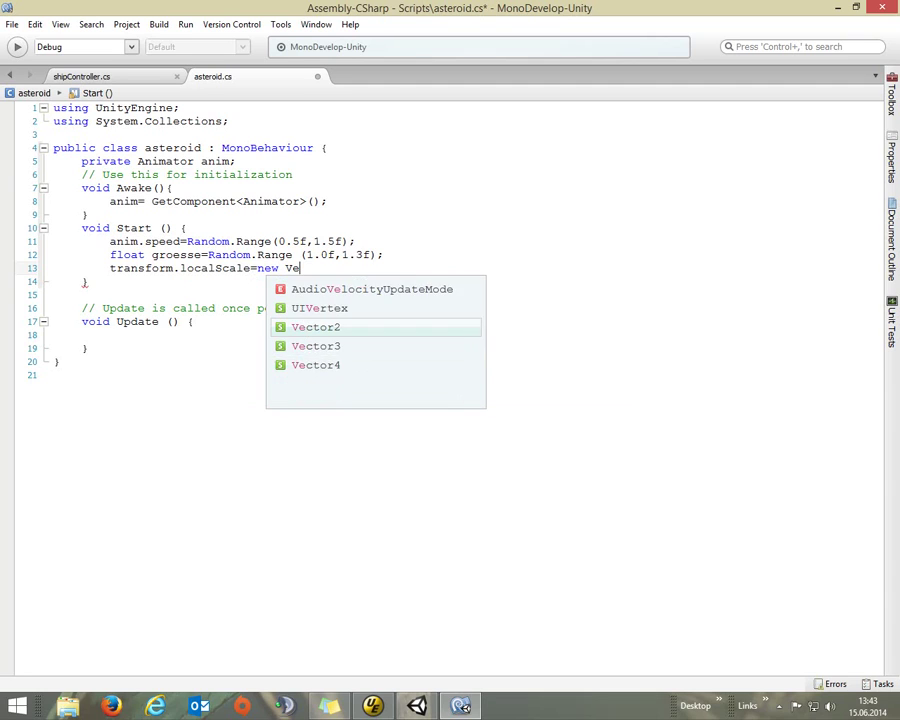
{"action": "type", "text": "ctor3"}
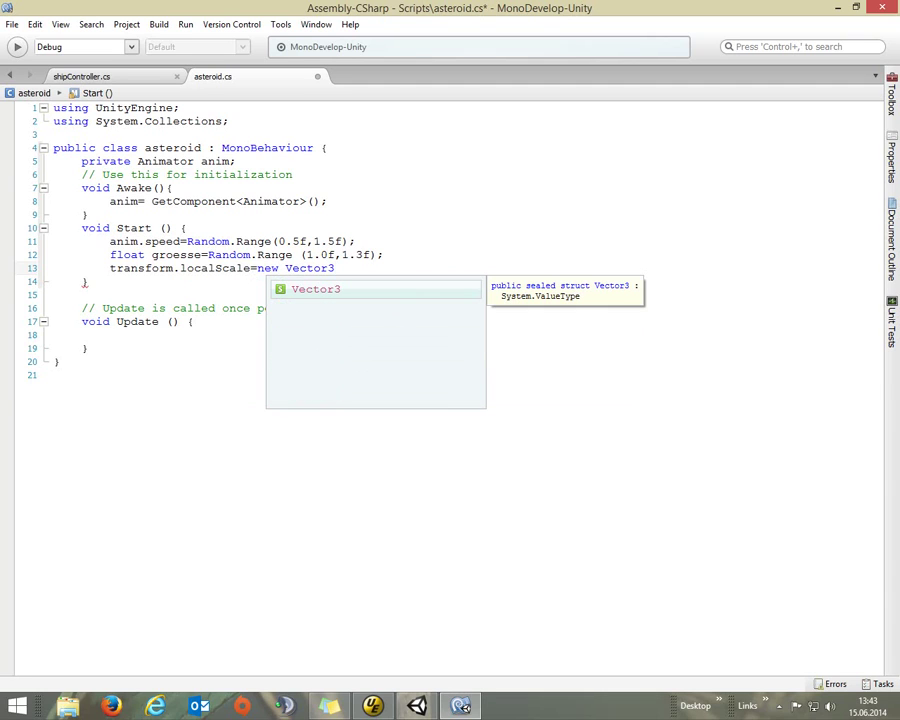
{"action": "type", "text": "("}
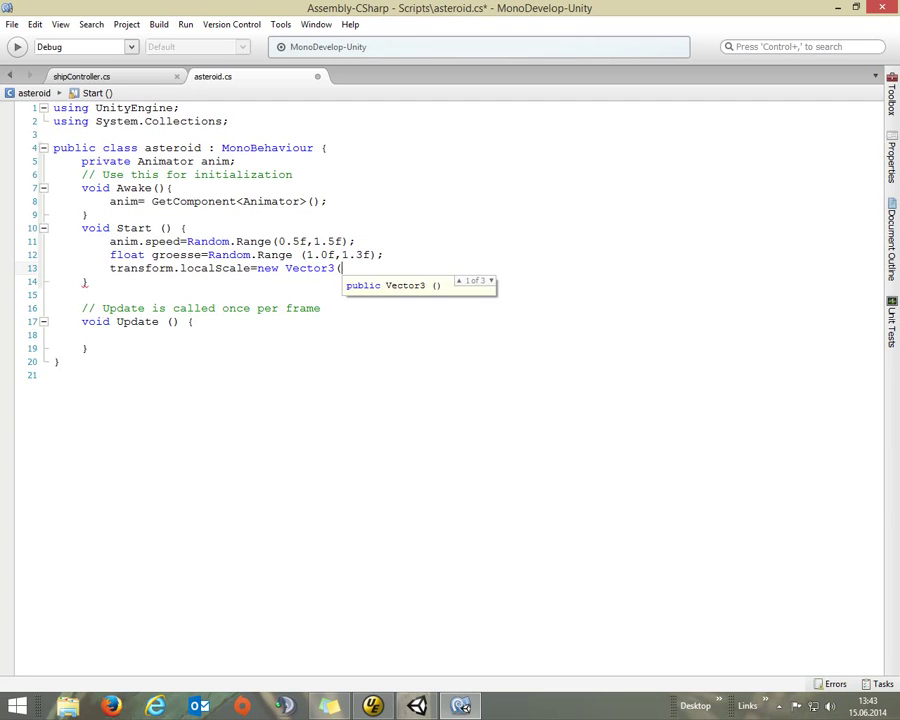
- Pass groesse as all three Vector3 components, close the statement, and save asteroid.cs
{"action": "type", "text": "gro"}
{"action": "key", "text": "Return"}
{"action": "type", "text": ",gro"}
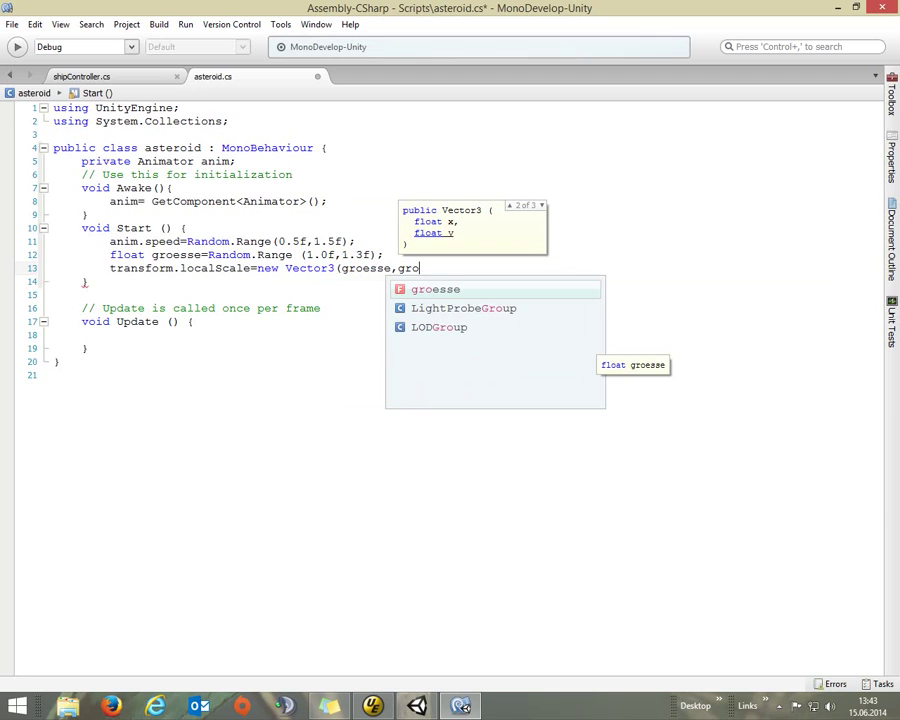
{"action": "key", "text": "Return"}
{"action": "type", "text": ",groe"}
{"action": "key", "text": "Return"}
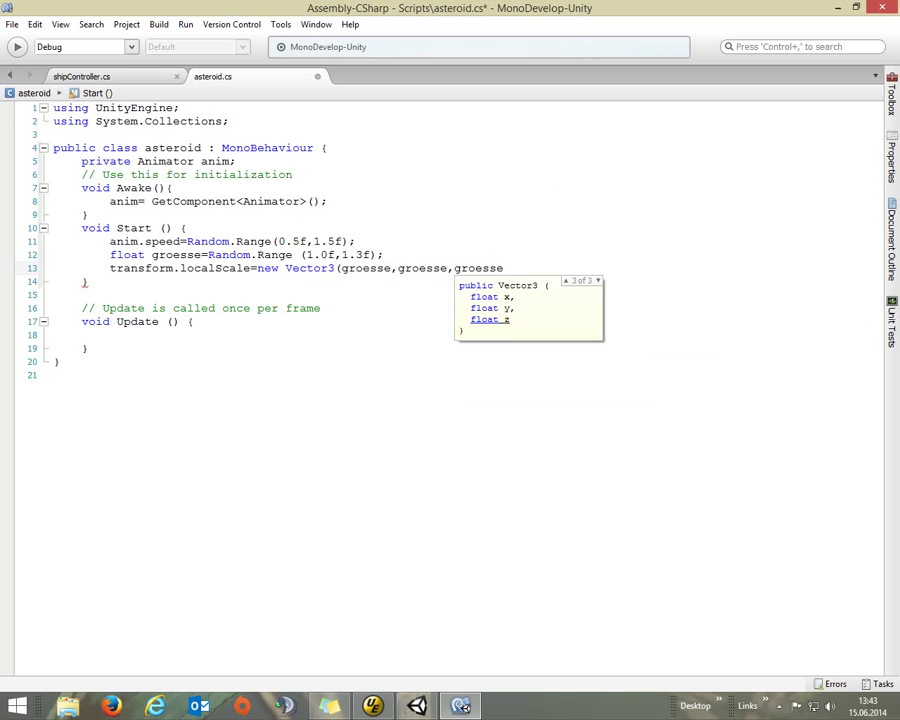
{"action": "type", "text": ");"}
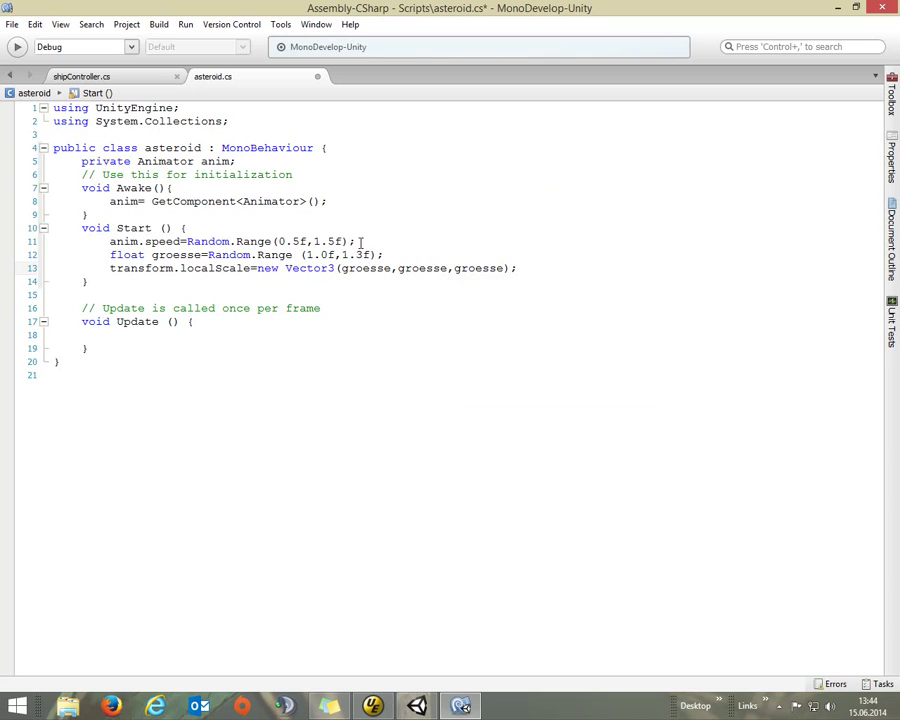
{"action": "right_click", "coordinate": [249, 76]}
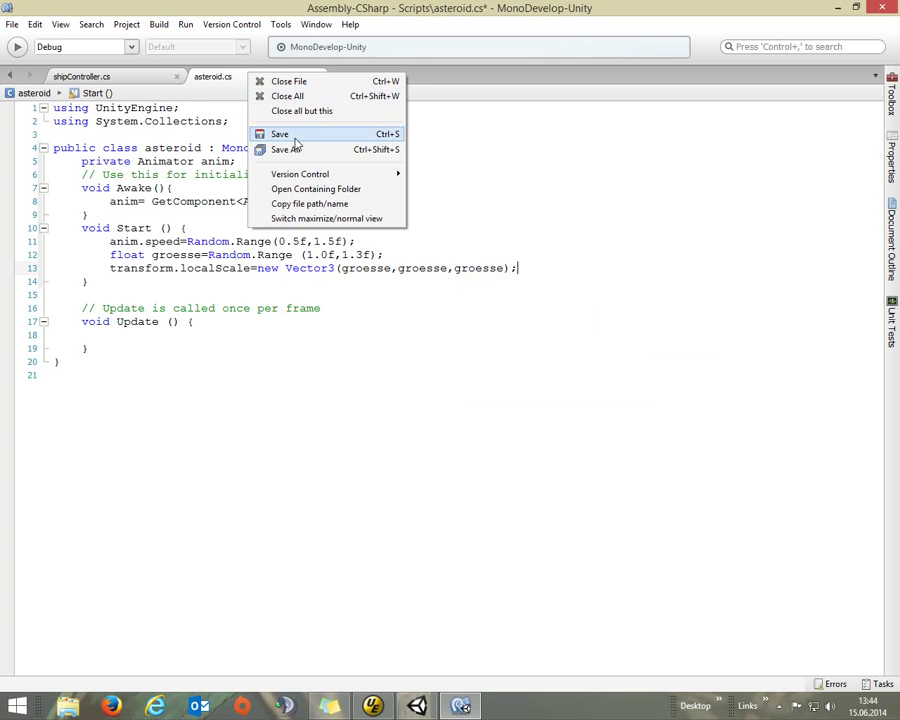
{"action": "left_click", "coordinate": [290, 135]}
- Back in Unity, drag the asteroid script onto asteroid1 in the Hierarchy
{"action": "key", "text": "alt+Tab"}
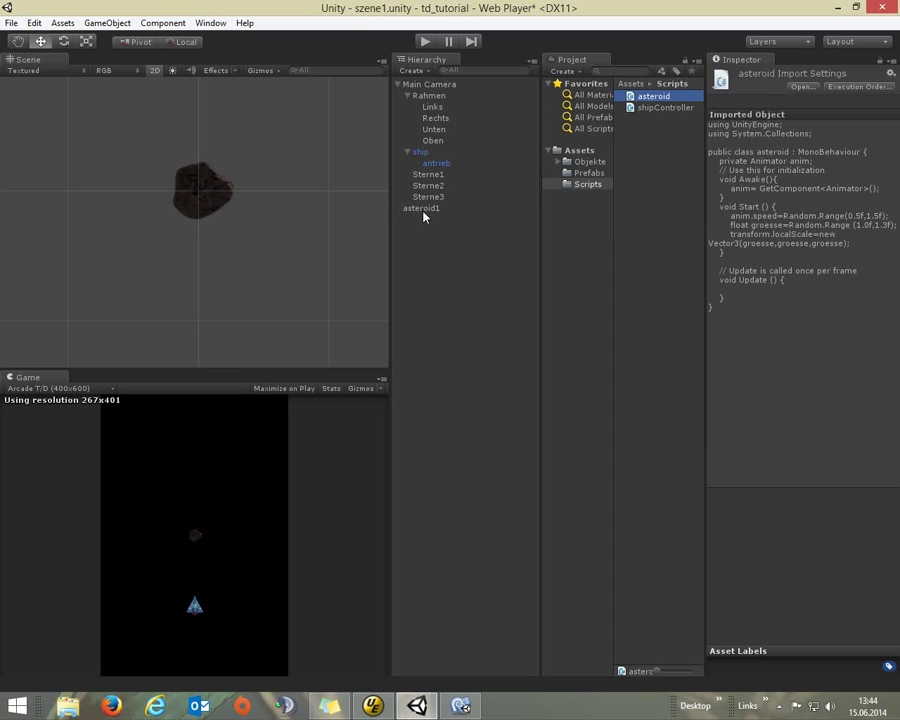
{"action": "left_click", "coordinate": [462, 210]}
{"action": "left_click_drag", "start_coordinate": [655, 99], "coordinate": [432, 211]}
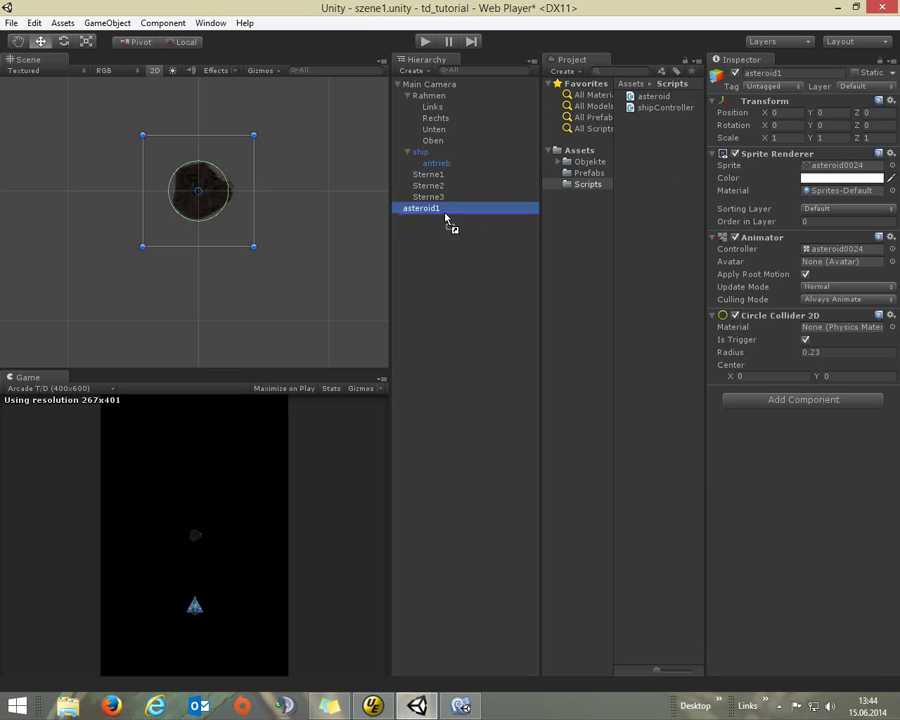
- Duplicate asteroid1 with Ctrl+D and move the copy right of the original
{"action": "left_click", "coordinate": [428, 209]}
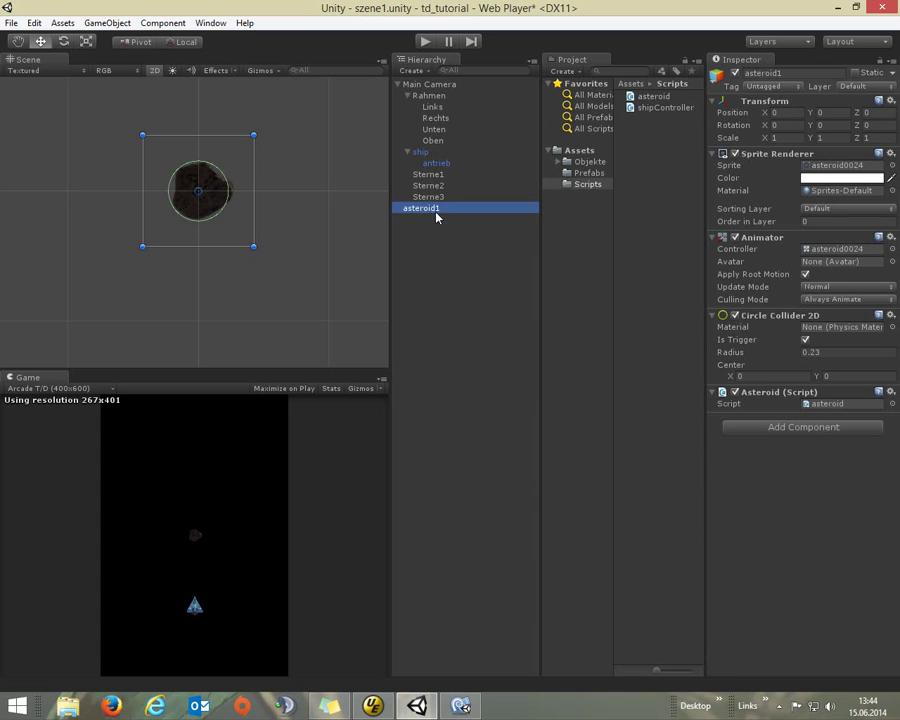
{"action": "key", "text": "ctrl+d"}
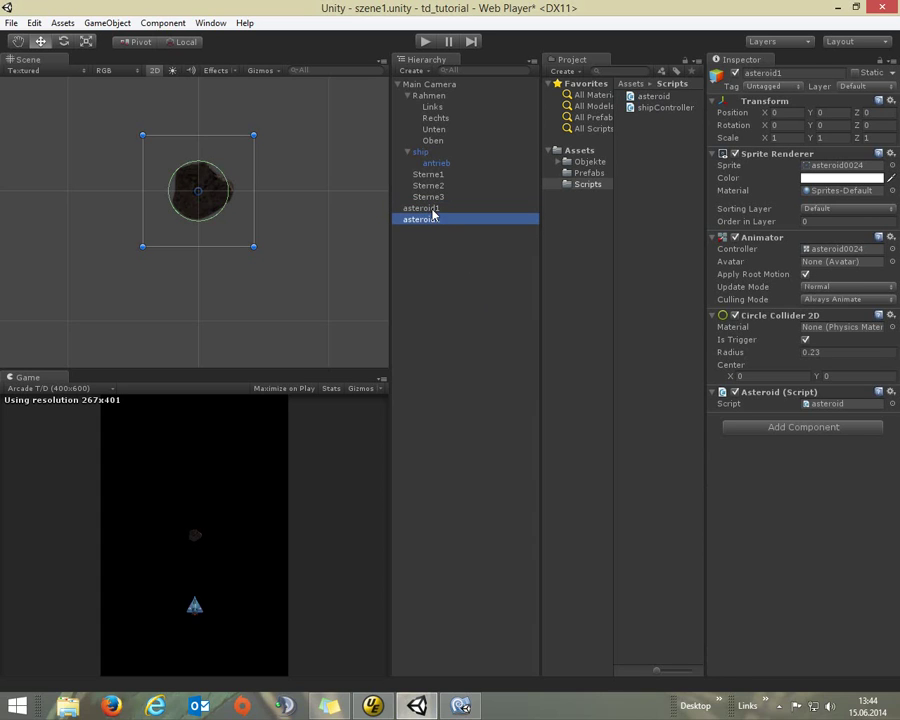
{"action": "left_click_drag", "start_coordinate": [205, 198], "coordinate": [302, 199]}
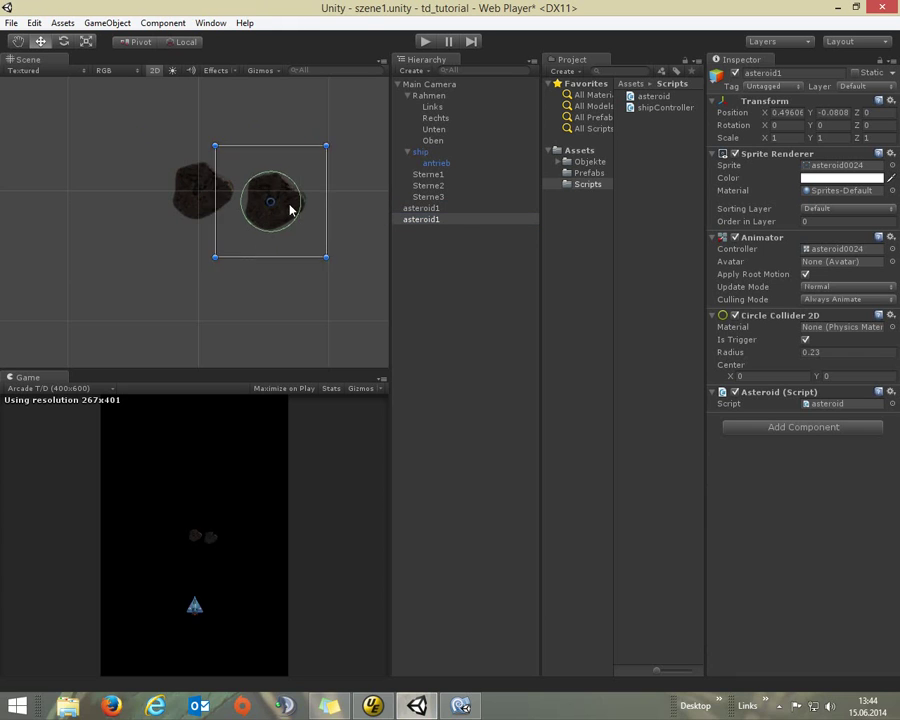
{"action": "left_click", "coordinate": [426, 42]}
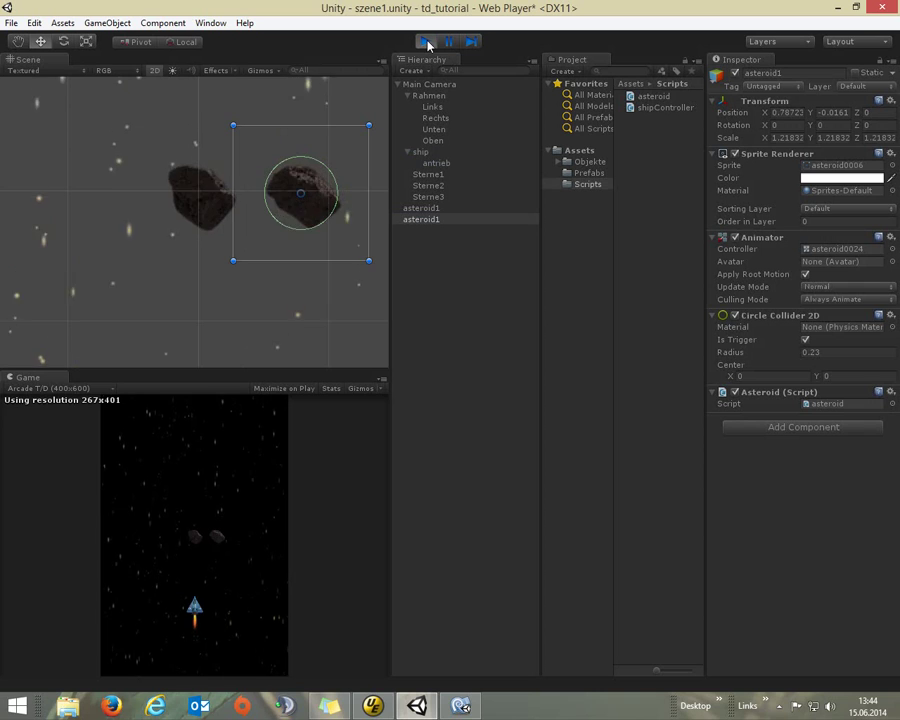
{"action": "left_click", "coordinate": [135, 241]}
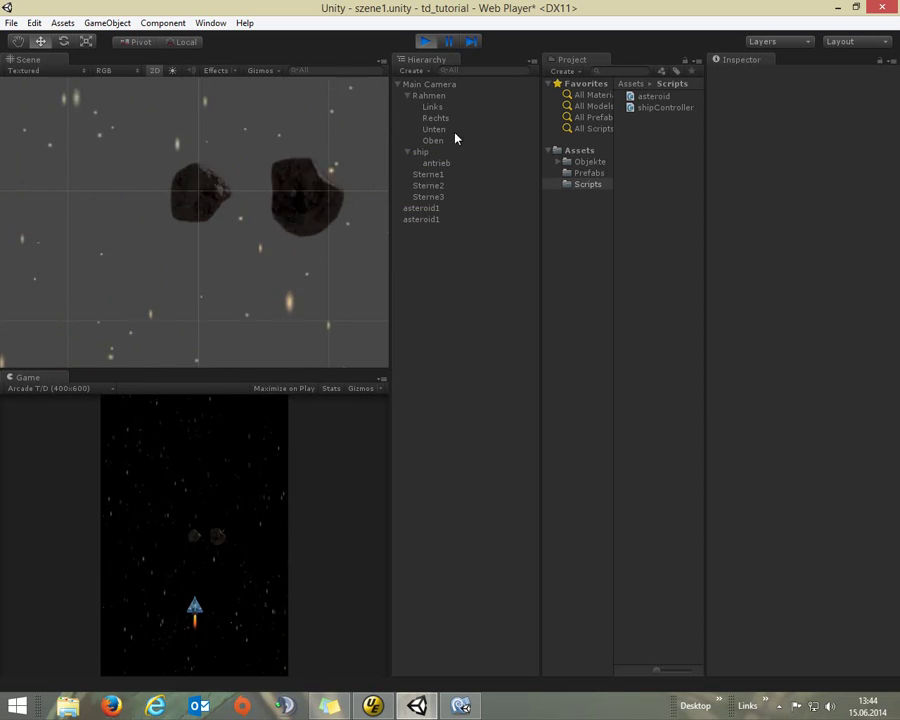
{"action": "left_click", "coordinate": [424, 42]}
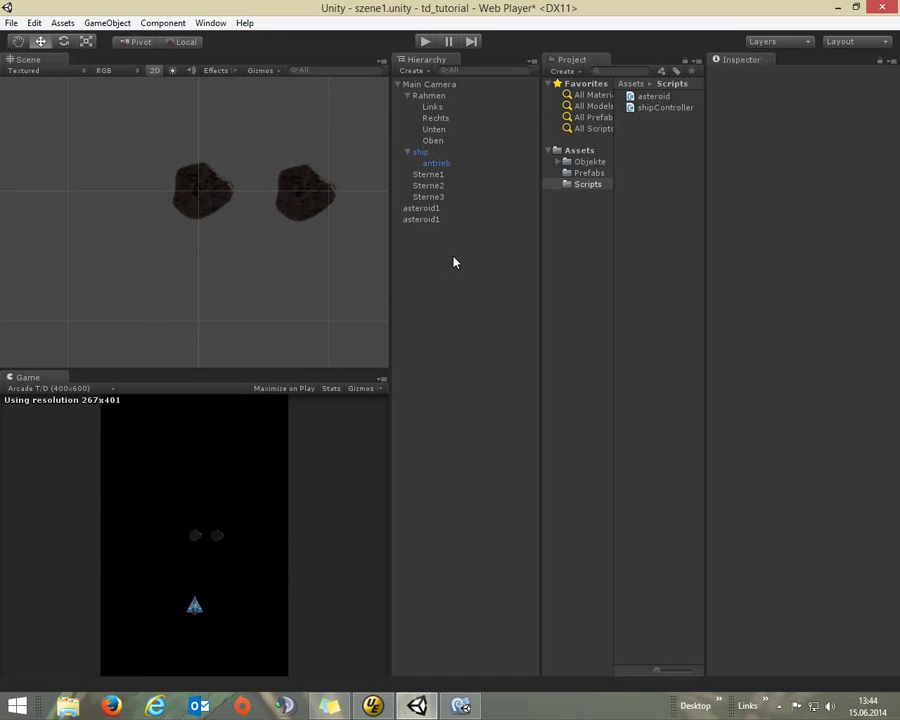
{"action": "left_click", "coordinate": [421, 212]}
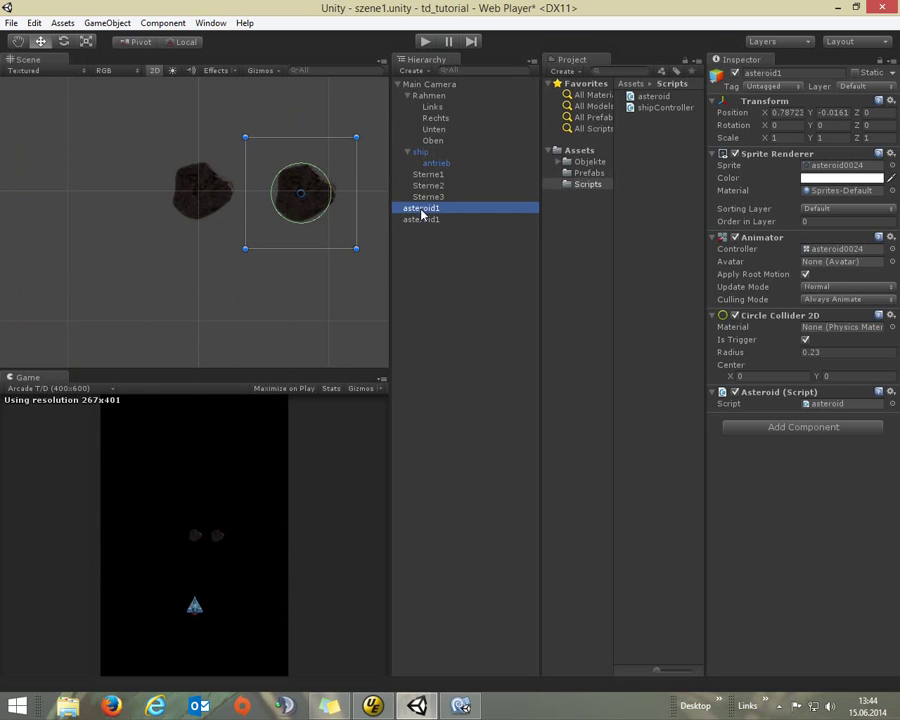
- Delete the duplicate asteroid1, drag asteroid1 into Prefabs, and open Objekte's Asteroid2 folder
{"action": "left_click", "coordinate": [420, 224]}
{"action": "key", "text": "Delete"}
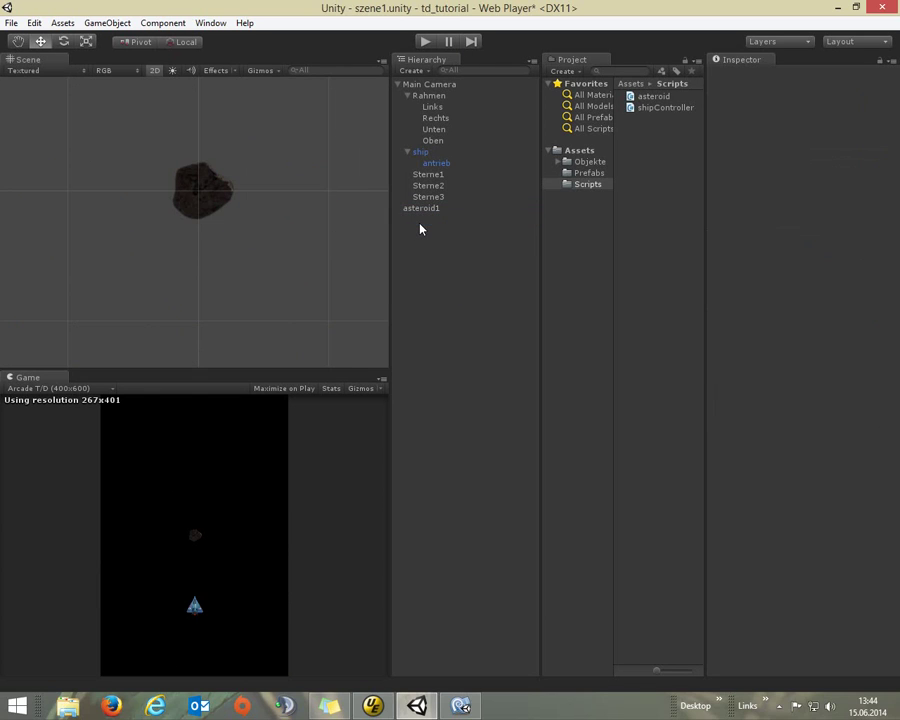
{"action": "left_click", "coordinate": [419, 209]}
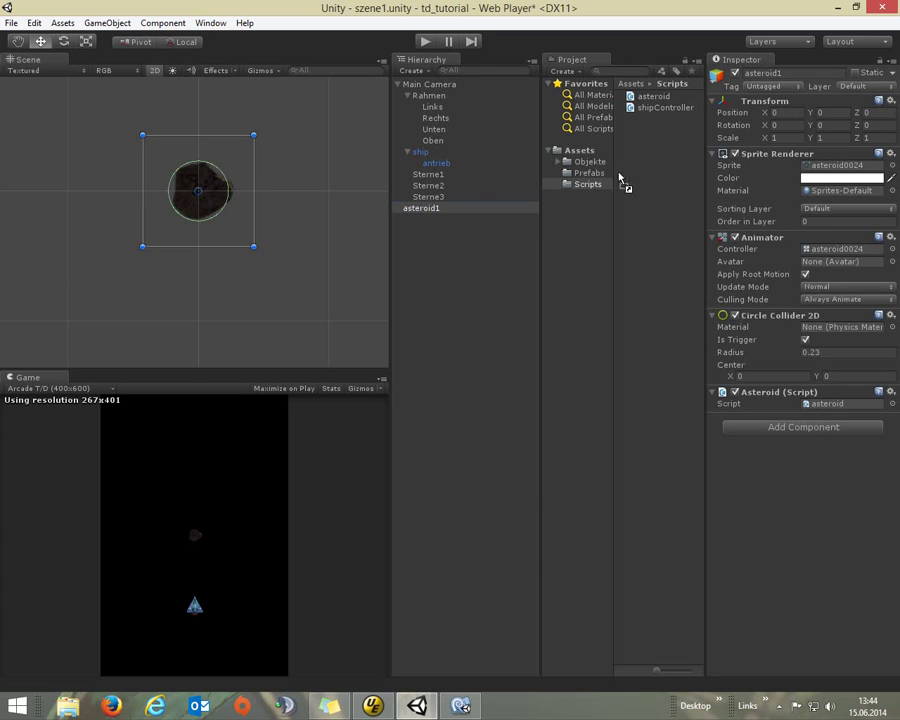
{"action": "left_click_drag", "start_coordinate": [419, 209], "coordinate": [596, 175]}
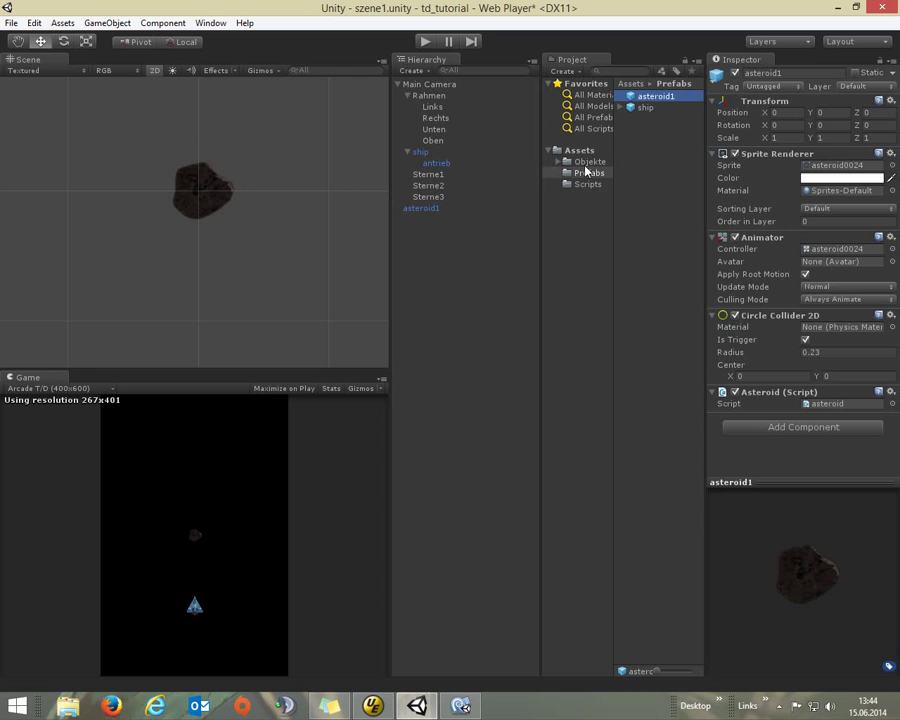
{"action": "left_click", "coordinate": [558, 161]}
{"action": "left_click", "coordinate": [600, 184]}
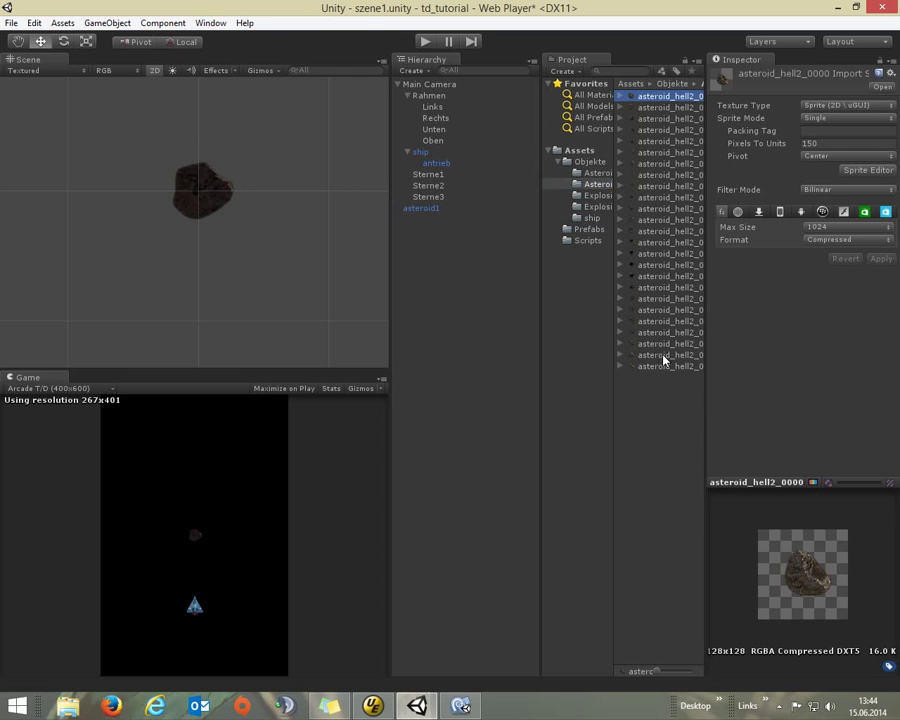
- Drag all 25 asteroid_hell2 sprites into the Hierarchy and save the animation as asteroid2.anim
{"action": "left_click", "coordinate": [665, 366], "text": "shift"}
{"action": "mouse_move", "coordinate": [661, 158]}
{"action": "left_mouse_down"}
{"action": "mouse_move", "coordinate": [455, 297]}
{"action": "mouse_move", "coordinate": [425, 298]}
{"action": "left_mouse_up"}
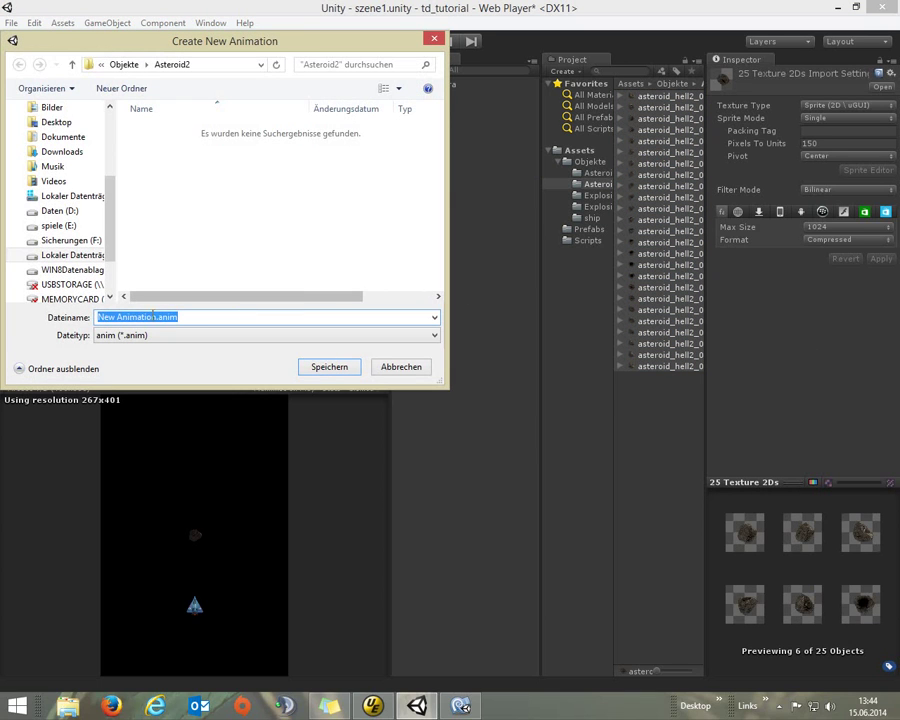
{"action": "left_click", "coordinate": [153, 317]}
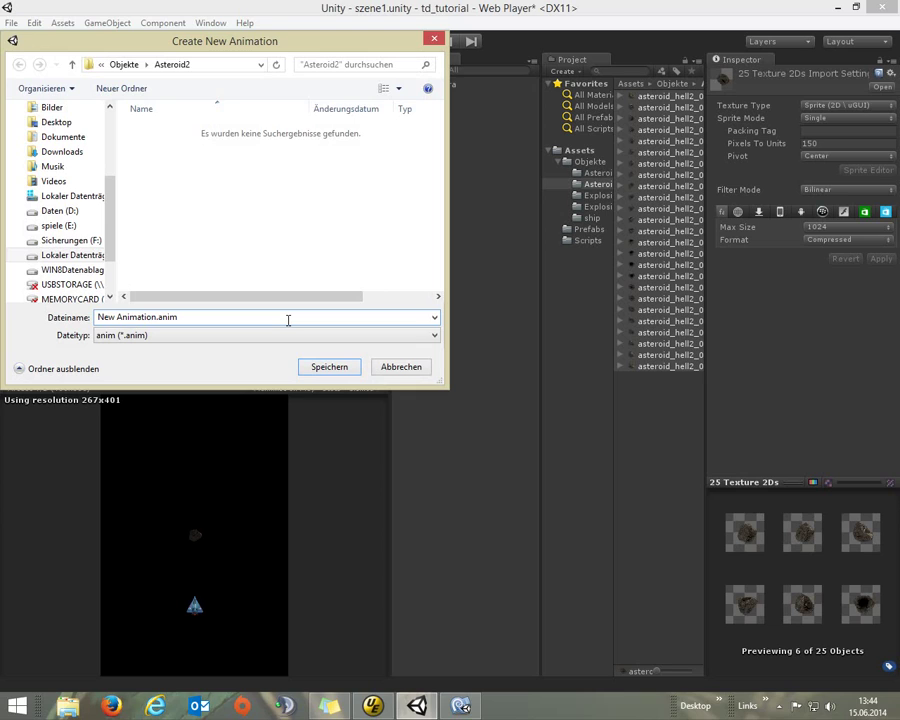
{"action": "key", "text": "BackSpace"}
{"action": "key", "text": "BackSpace"}
{"action": "key", "text": "BackSpace"}
{"action": "type", "text": "asteroid2"}
{"action": "key", "text": "Return"}
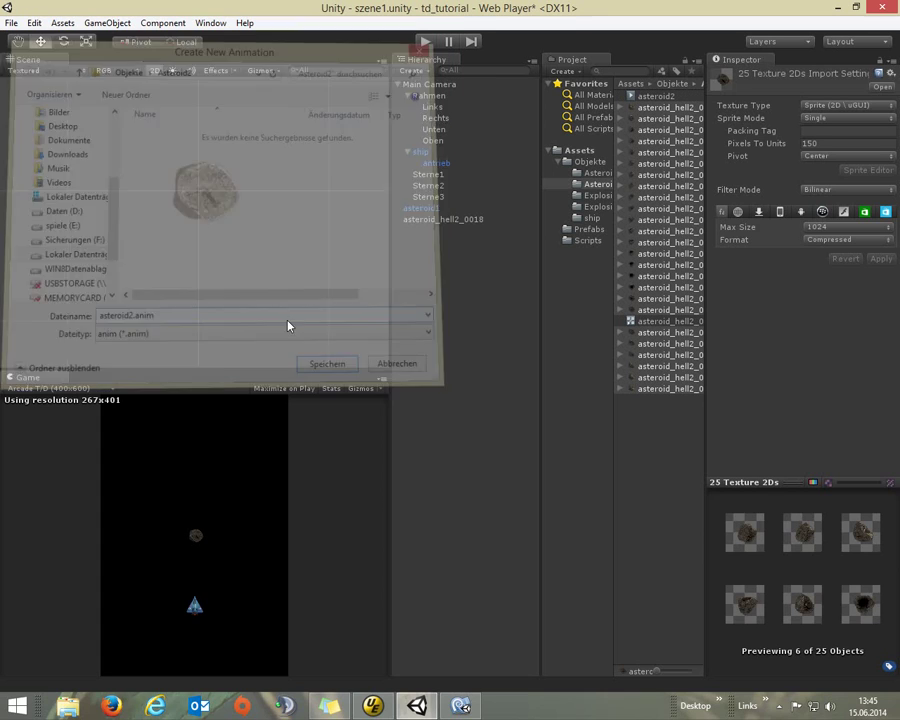
- Rename asteroid_hell2_0018 to asteroid2 in the Hierarchy
{"action": "left_click", "coordinate": [470, 220]}
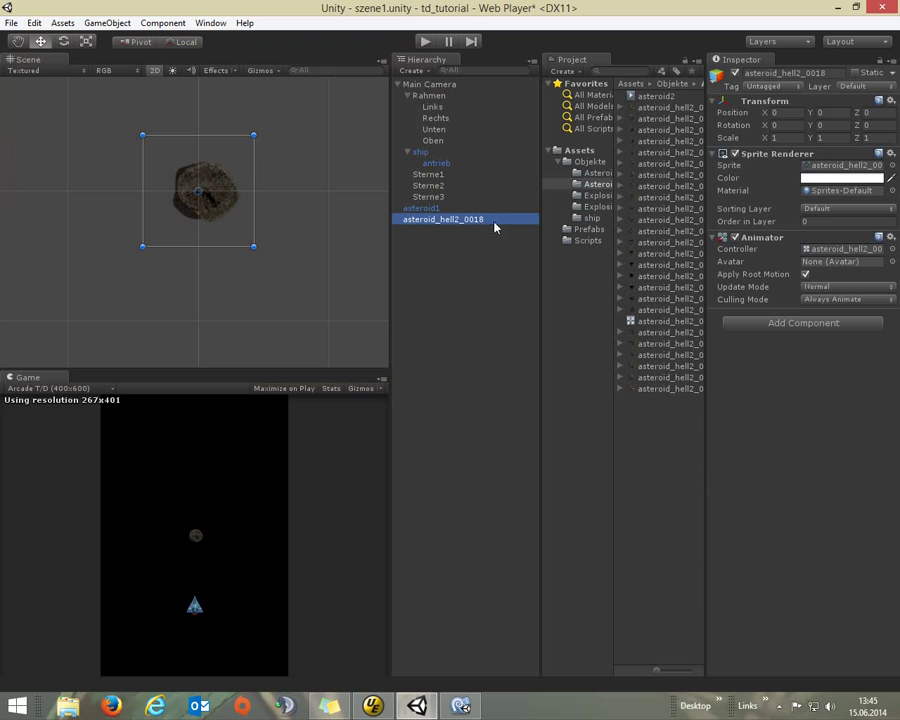
{"action": "key", "text": "End"}
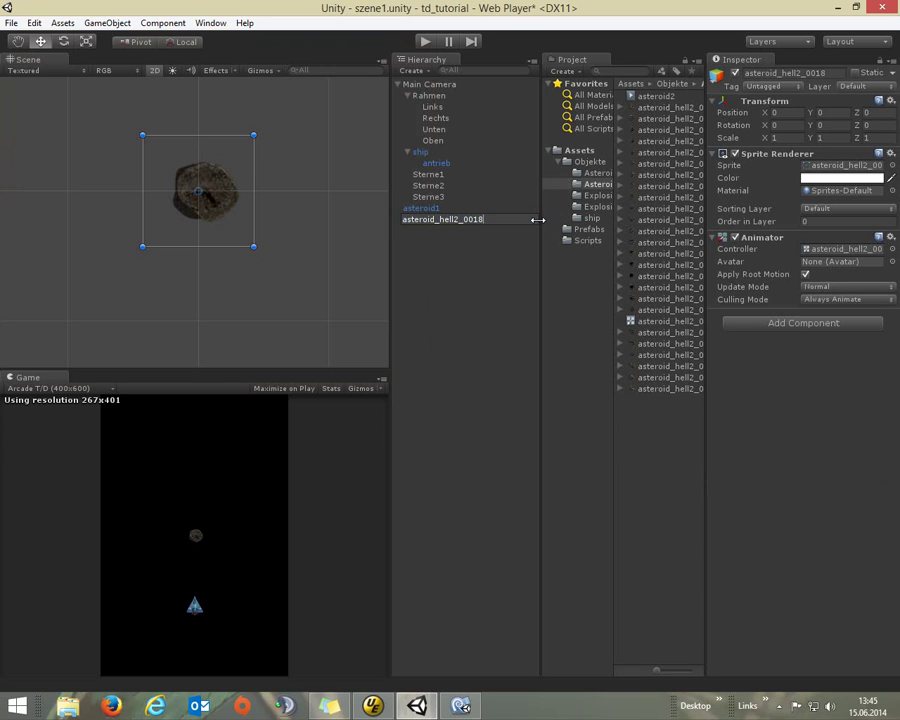
{"action": "key", "text": "BackSpace"}
{"action": "key", "text": "BackSpace"}
{"action": "key", "text": "BackSpace"}
{"action": "key", "text": "BackSpace"}
{"action": "key", "text": "BackSpace"}
{"action": "key", "text": "BackSpace"}
{"action": "key", "text": "BackSpace"}
{"action": "type", "text": "2"}
{"action": "key", "text": "Return"}
- Move asteroid2 right of asteroid1 and attach the asteroid script from Scripts
{"action": "left_click", "coordinate": [434, 224]}
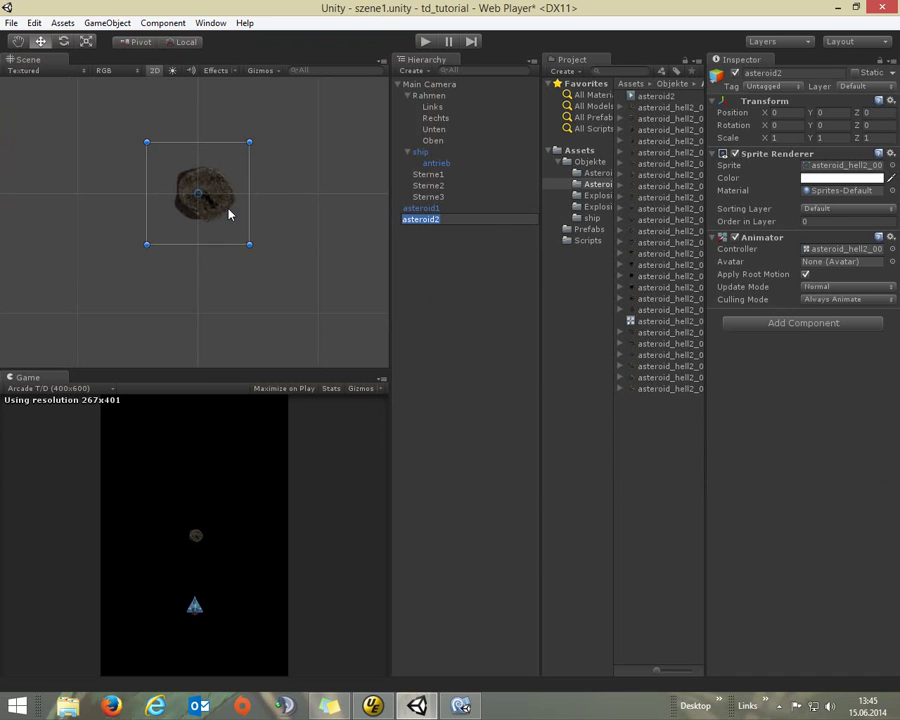
{"action": "left_click_drag", "start_coordinate": [228, 213], "coordinate": [312, 211]}
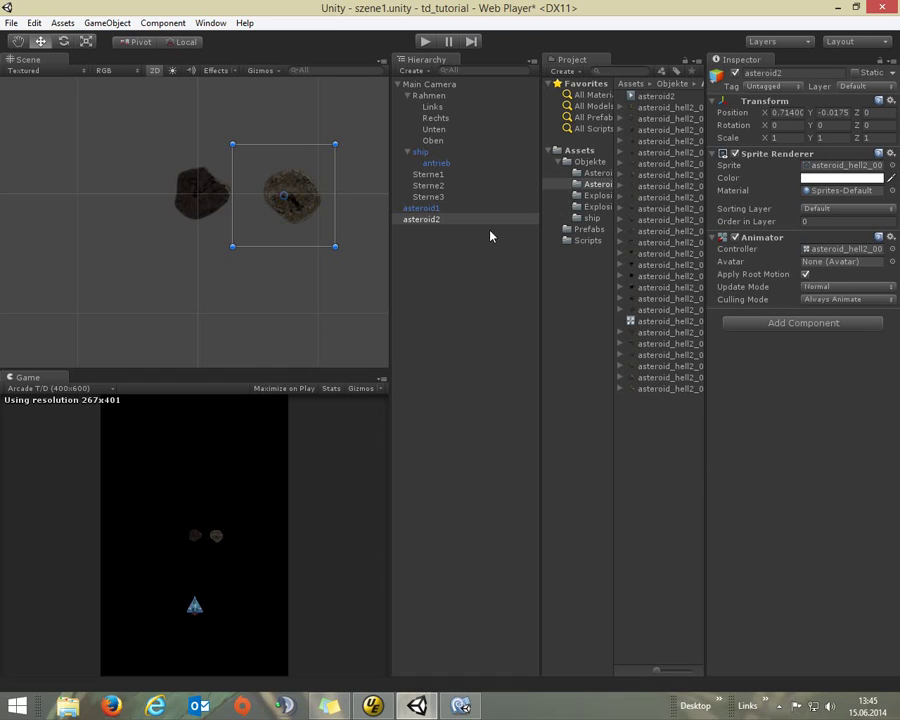
{"action": "left_click", "coordinate": [421, 221]}
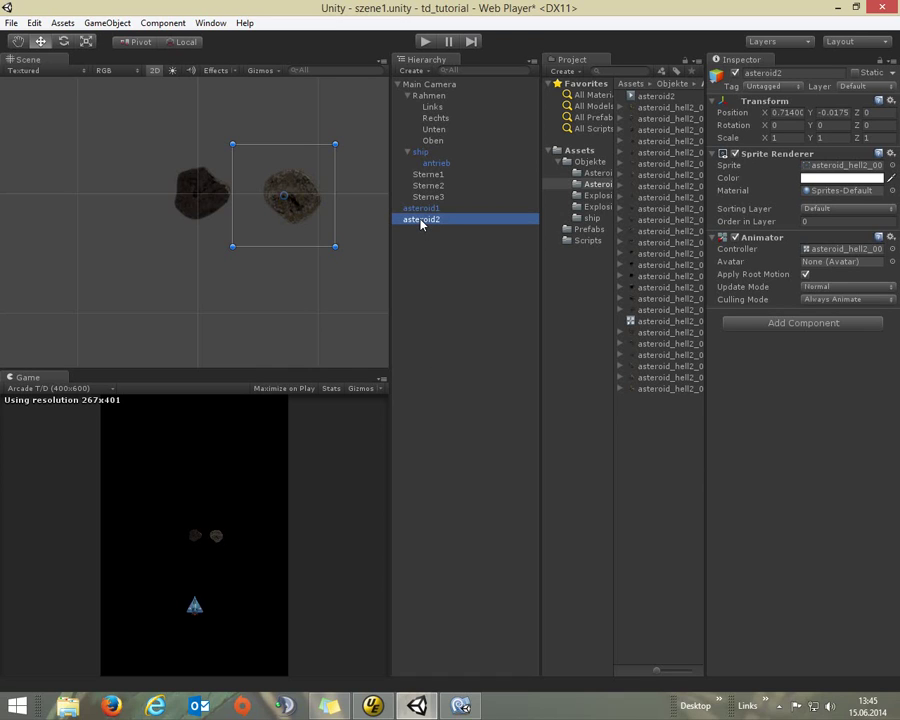
{"action": "left_click", "coordinate": [603, 240]}
{"action": "left_click_drag", "start_coordinate": [655, 96], "coordinate": [421, 224]}
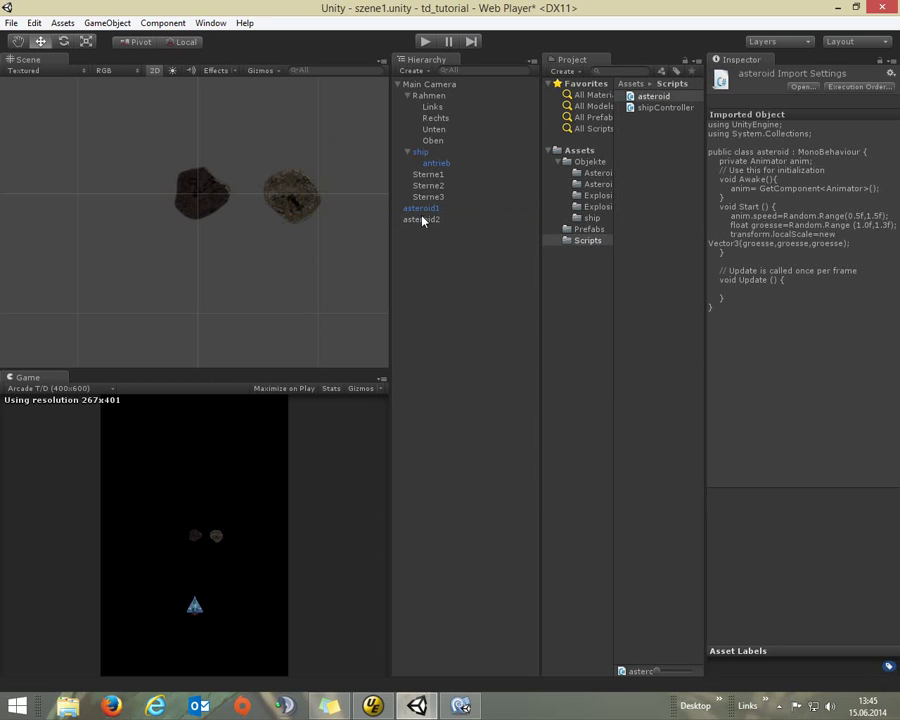
{"action": "left_click", "coordinate": [421, 220]}
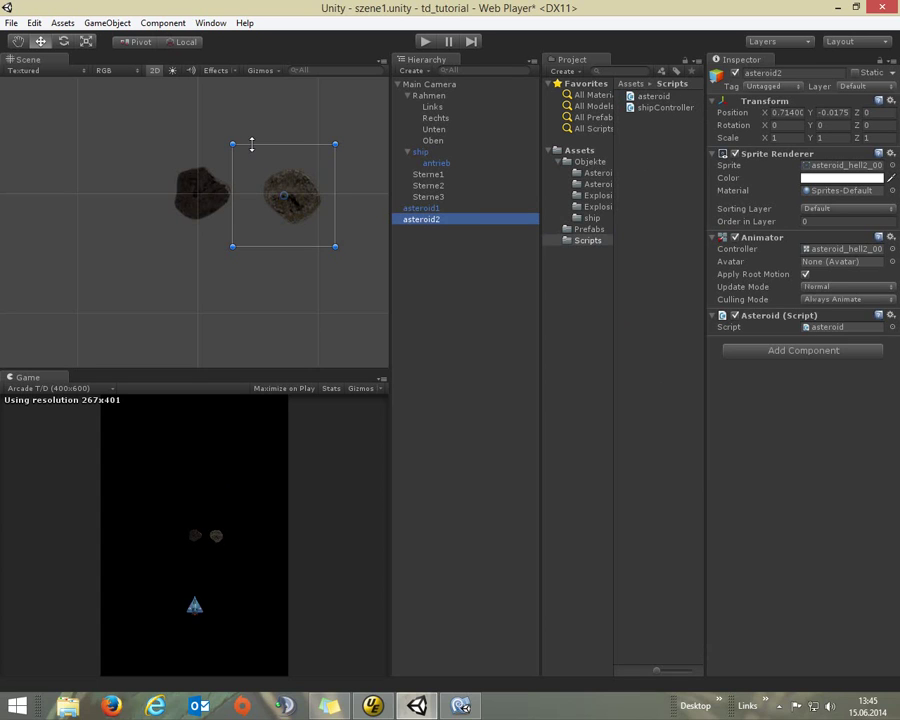
- Add a Circle Collider 2D with radius 0.23 and center X 0.08, then enter Play mode
{"action": "left_click", "coordinate": [163, 23]}
{"action": "mouse_move", "coordinate": [197, 108]}
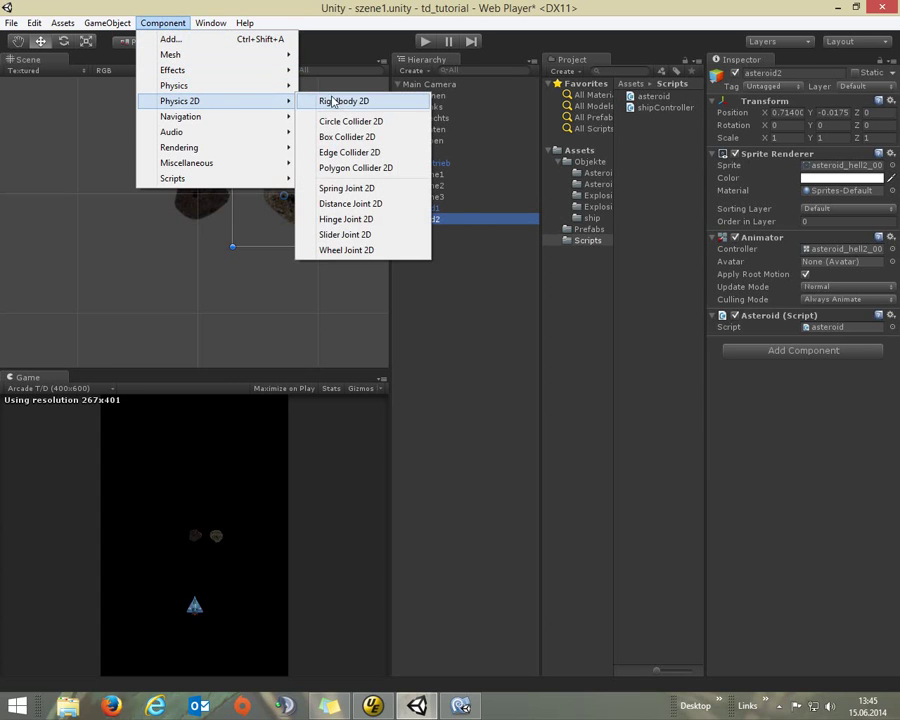
{"action": "left_click", "coordinate": [360, 122]}
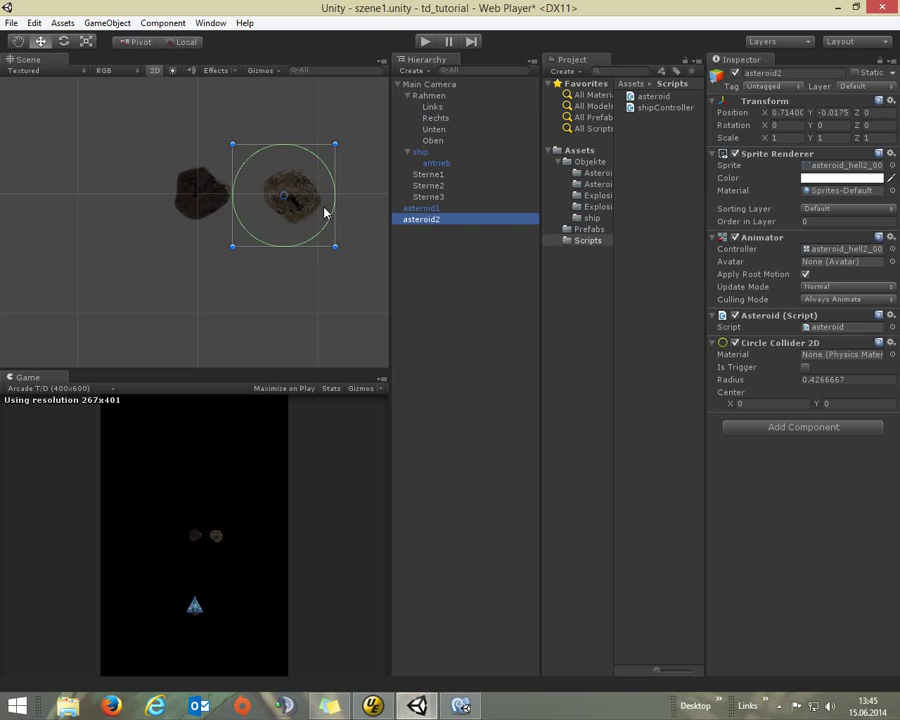
{"action": "left_click_drag", "start_coordinate": [770, 381], "coordinate": [767, 382]}
{"action": "type", "text": "0.23"}
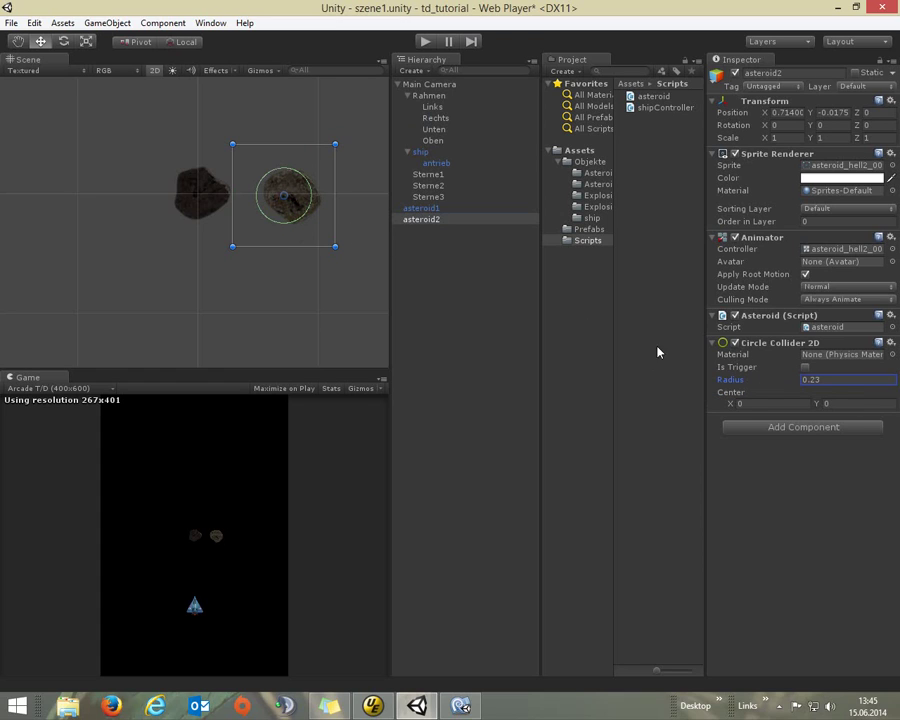
{"action": "left_click_drag", "start_coordinate": [733, 403], "coordinate": [735, 407]}
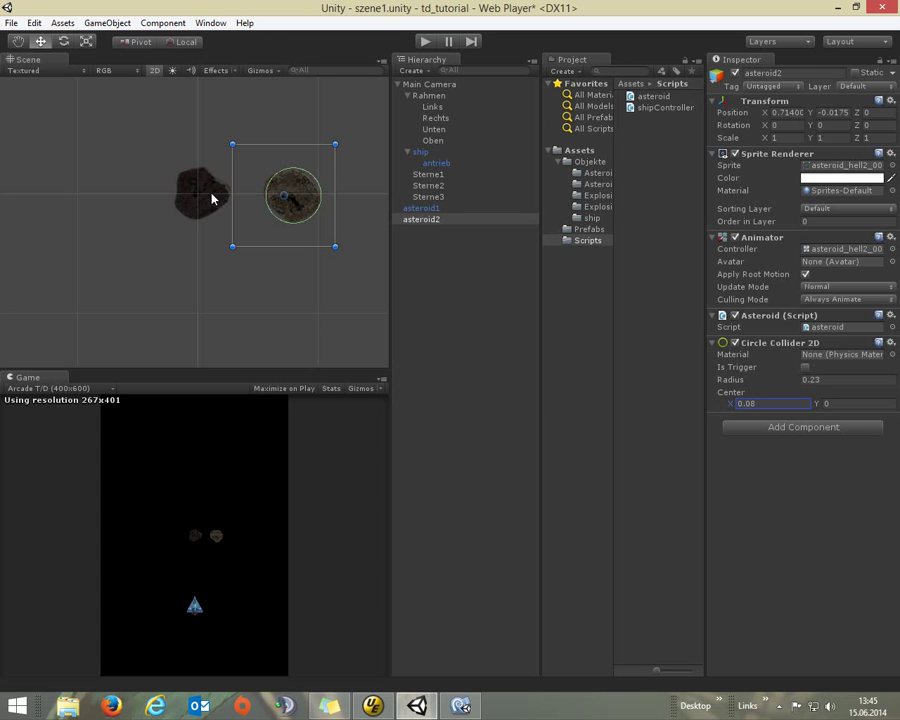
{"action": "left_click", "coordinate": [423, 44]}
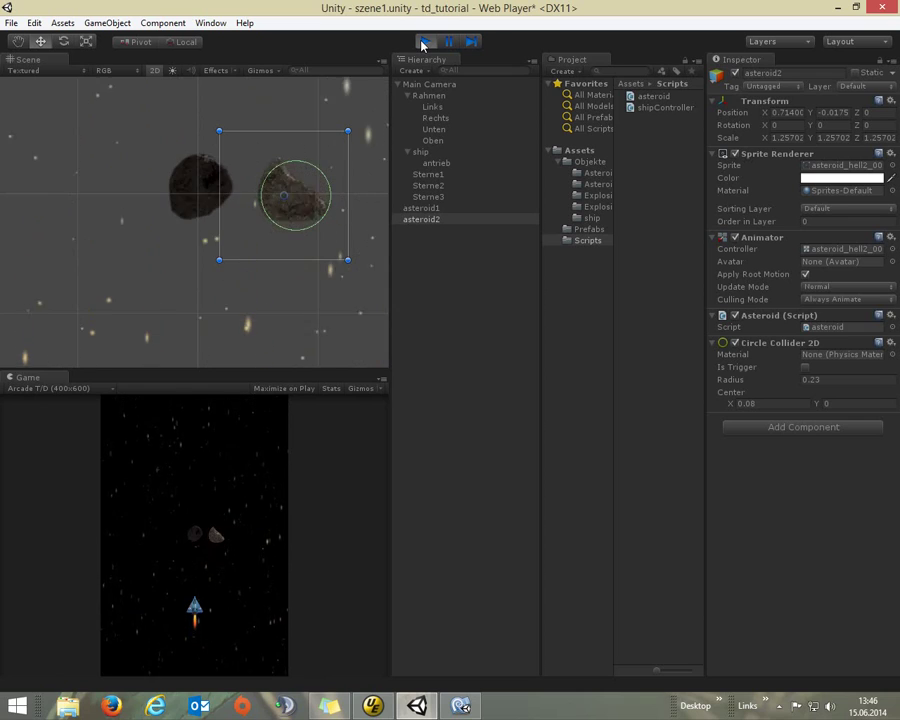
- Stop the game and change the collider's Center X to 0.07
{"action": "left_click", "coordinate": [424, 44]}
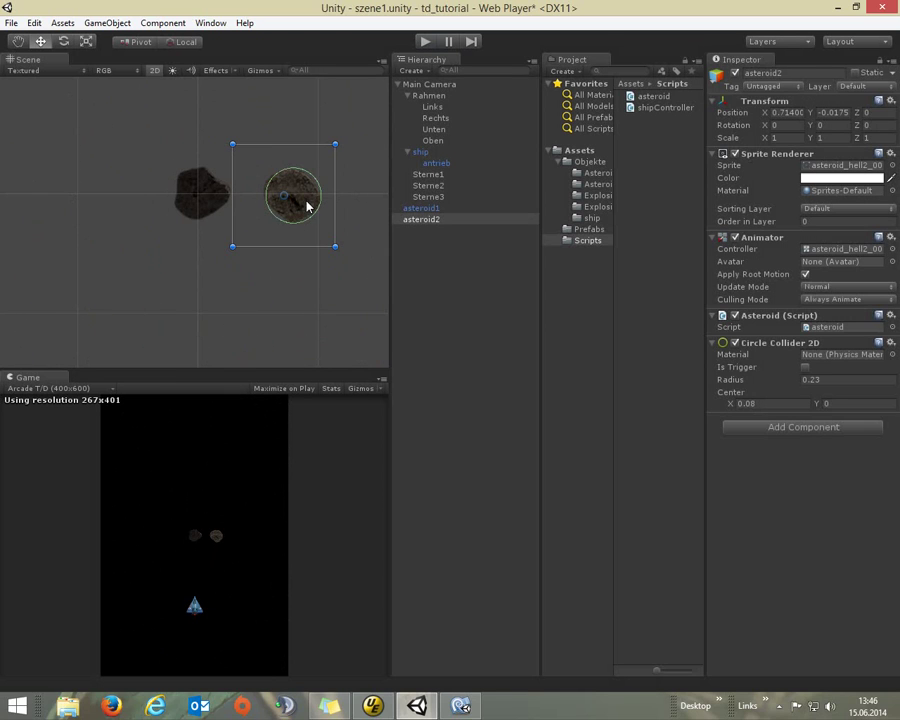
{"action": "left_click", "coordinate": [733, 406]}
{"action": "left_click_drag", "start_coordinate": [733, 406], "coordinate": [734, 408]}
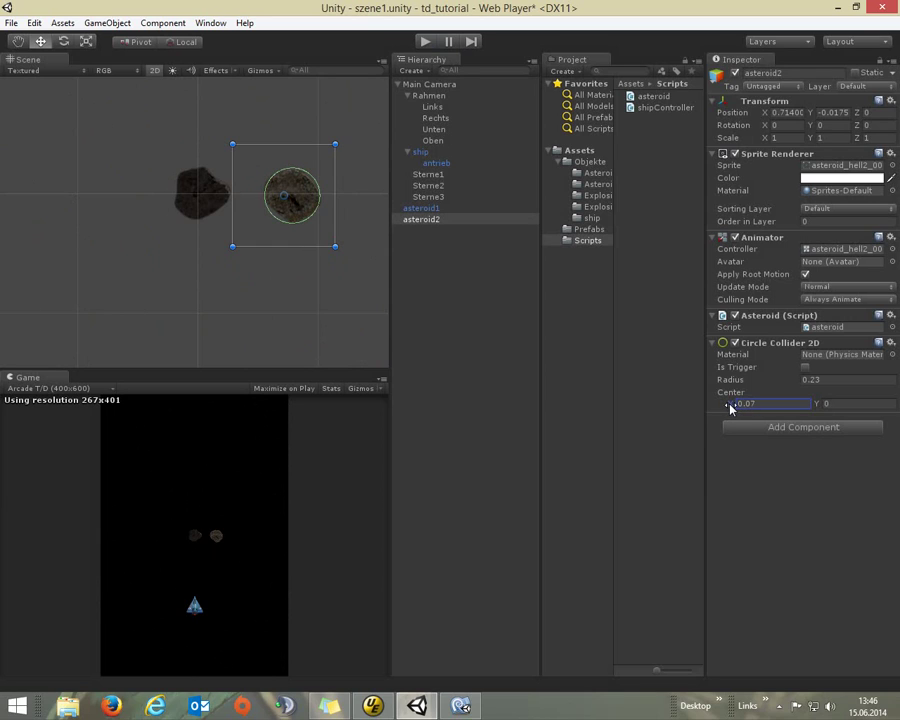
- Test the game again, stop it, and select asteroid1 in the Hierarchy
{"action": "left_click", "coordinate": [425, 40]}
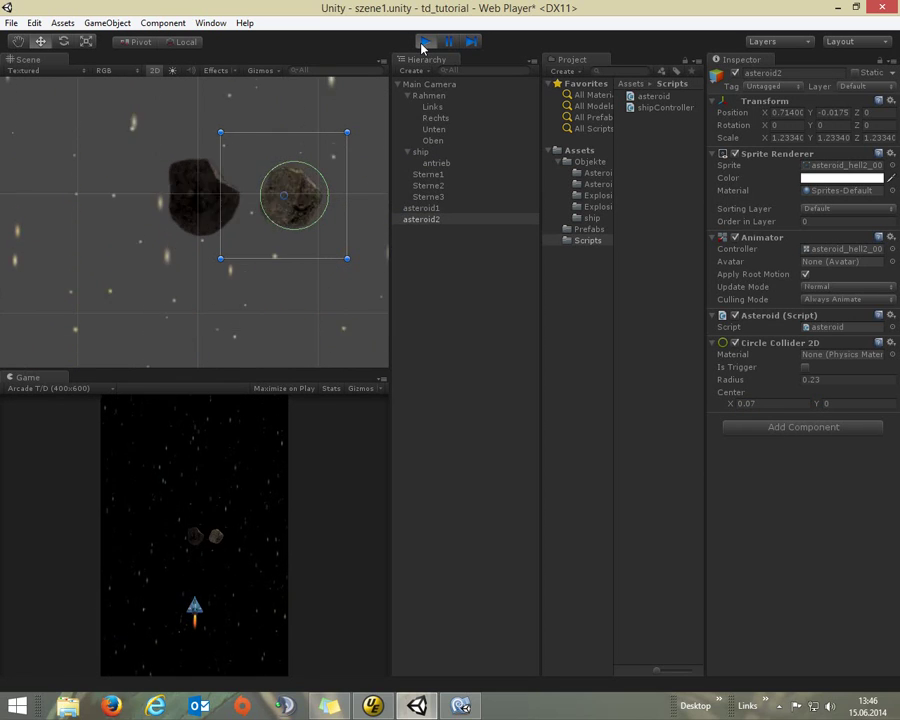
{"action": "left_click", "coordinate": [424, 42]}
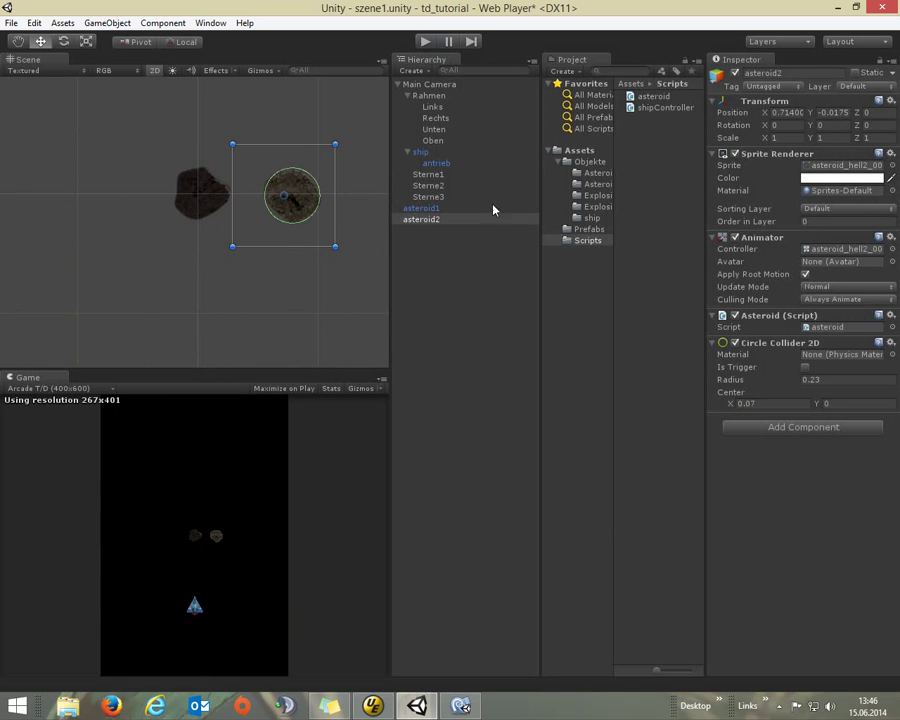
{"action": "left_click", "coordinate": [434, 210]}
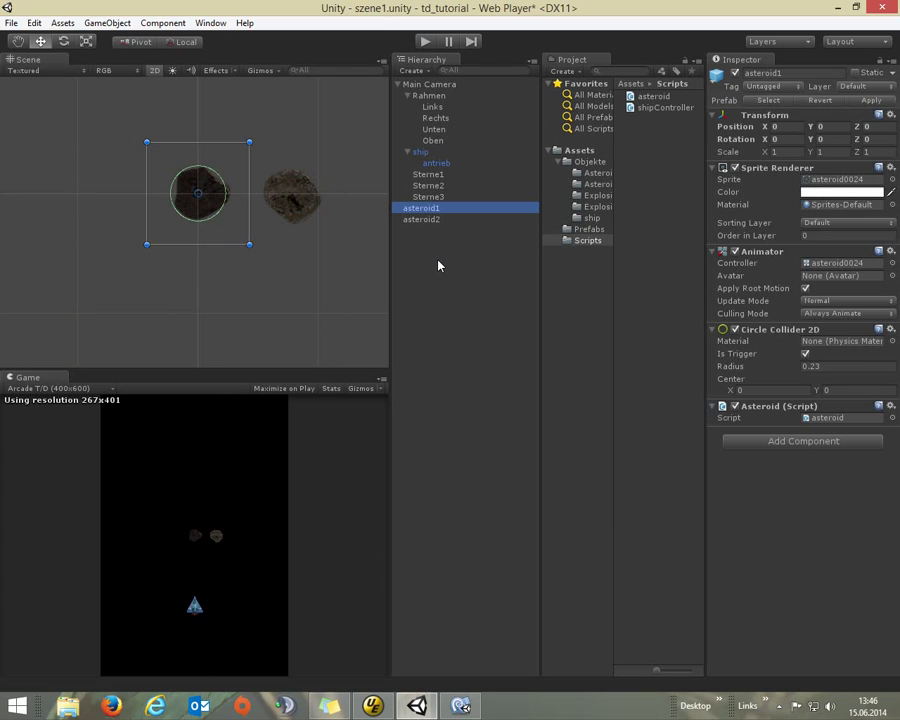
- Drag asteroid2 into the Prefabs folder as a prefab and select Main Camera
{"action": "left_click", "coordinate": [438, 265]}
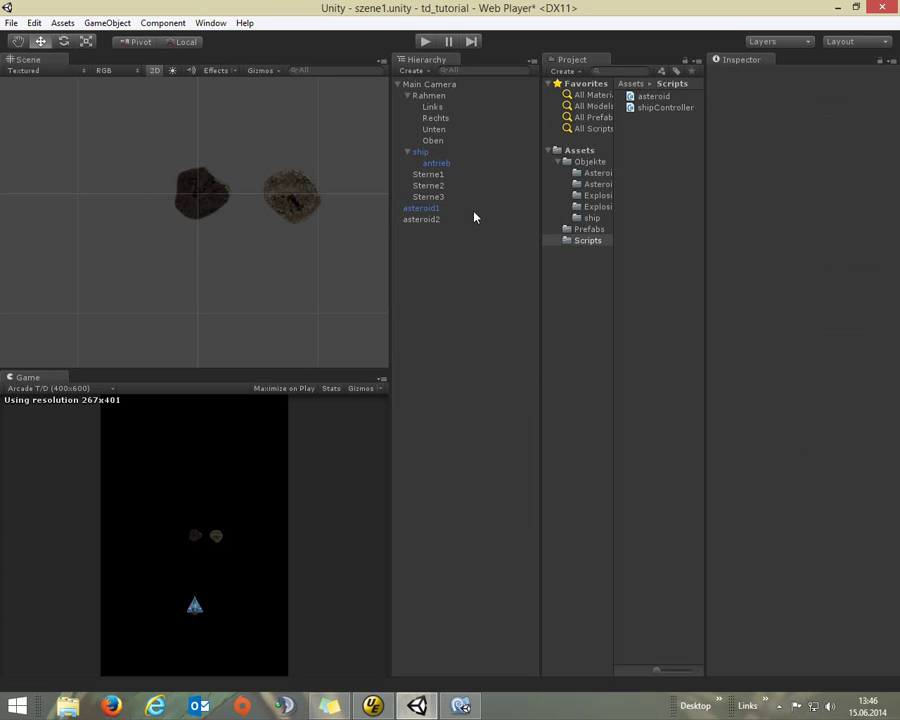
{"action": "left_click_drag", "start_coordinate": [413, 220], "coordinate": [580, 230]}
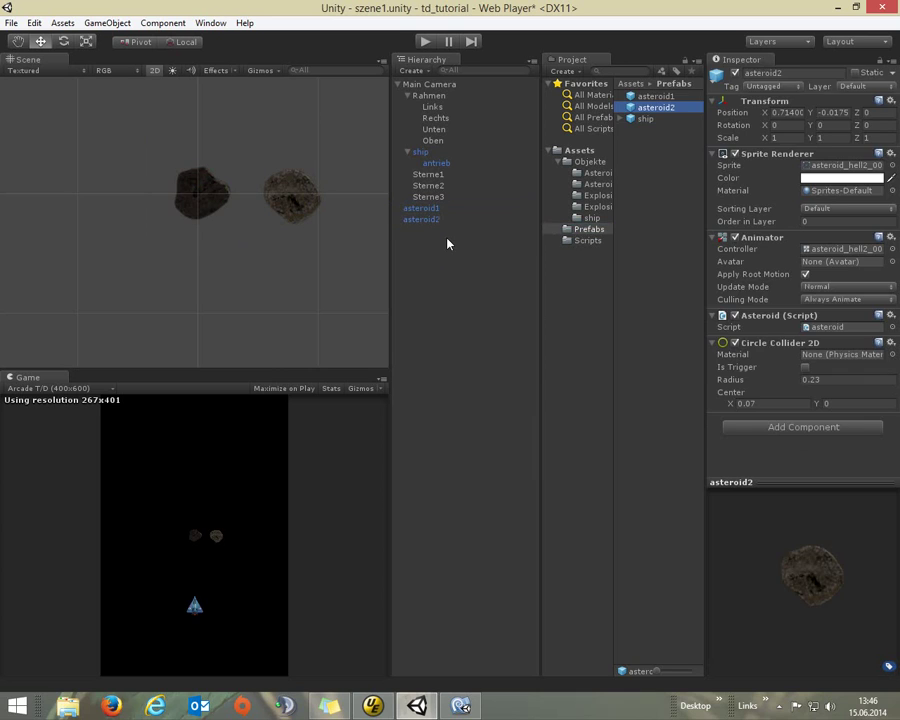
{"action": "left_click", "coordinate": [432, 85]}
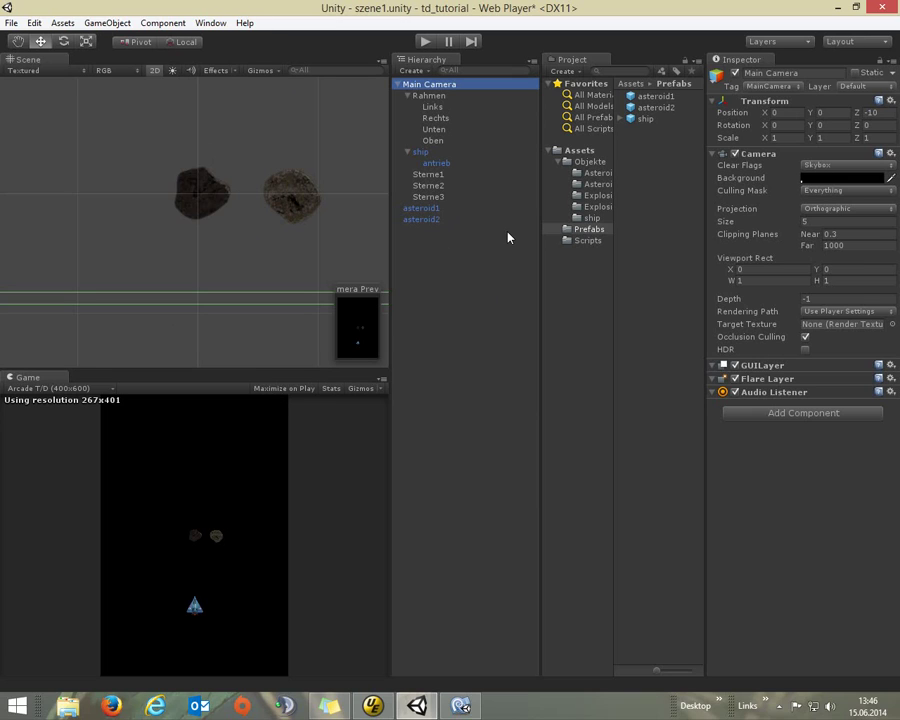
- Create a C# script named CameraMove in Scripts and drag it onto Main Camera
{"action": "left_click", "coordinate": [588, 241]}
{"action": "right_click", "coordinate": [672, 177]}
{"action": "mouse_move", "coordinate": [688, 178]}
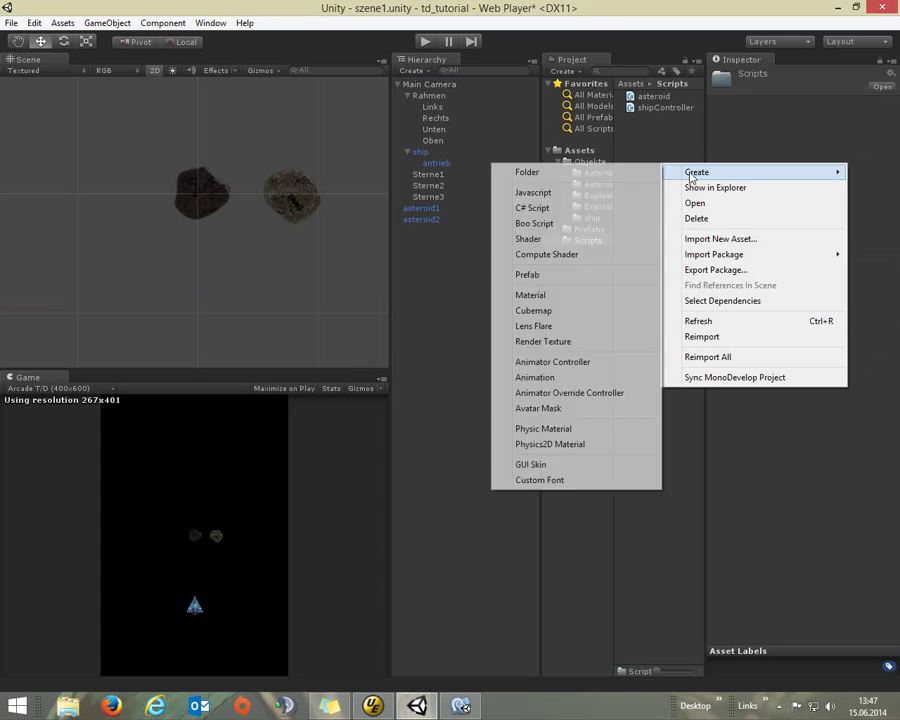
{"action": "left_click", "coordinate": [540, 207]}
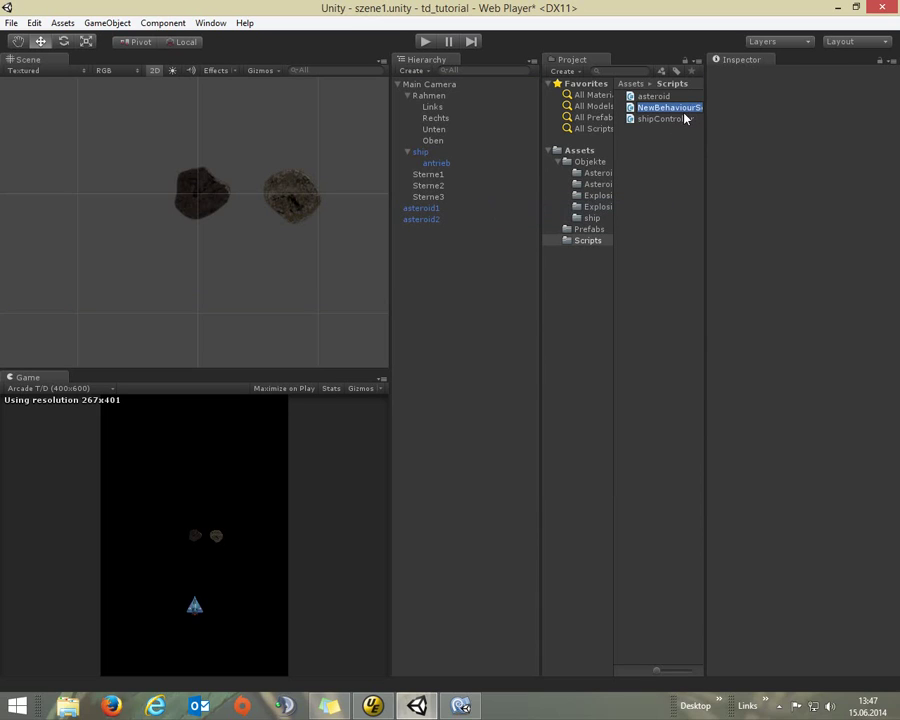
{"action": "type", "text": "CameraMove"}
{"action": "key", "text": "Return"}
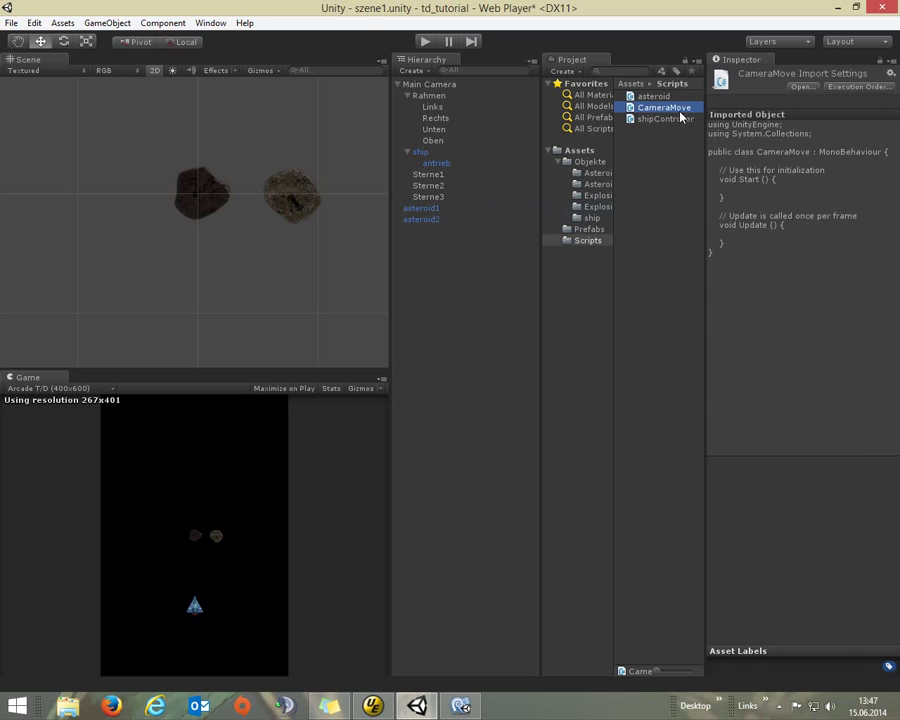
{"action": "left_click_drag", "start_coordinate": [665, 108], "coordinate": [446, 86]}
{"action": "left_click", "coordinate": [655, 108]}
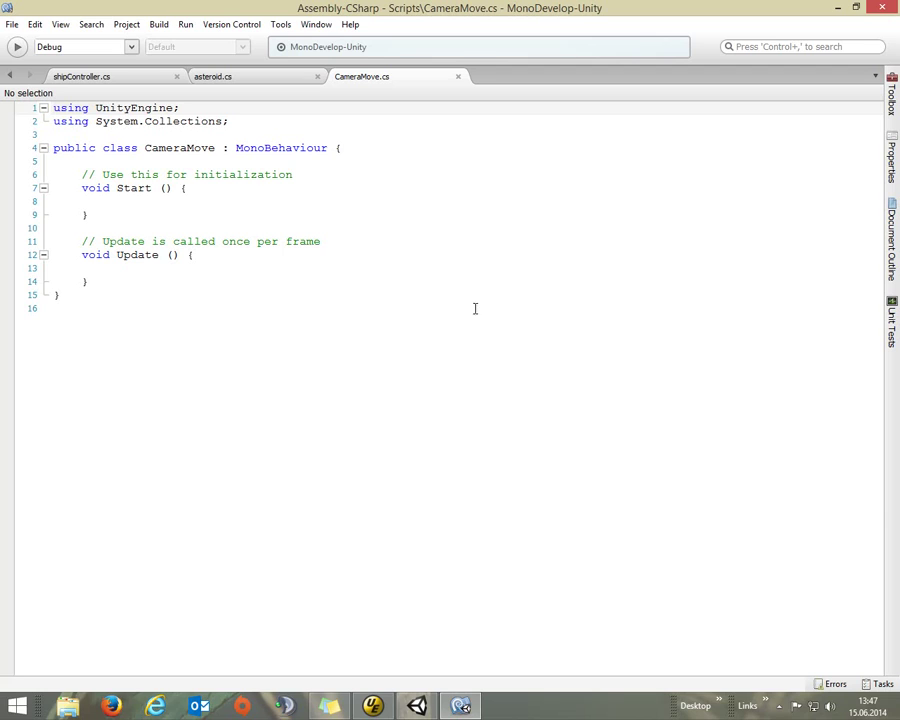
- Declare public float cameraSpeed=10f and rename Update to LateUpdate
{"action": "left_click", "coordinate": [103, 163]}
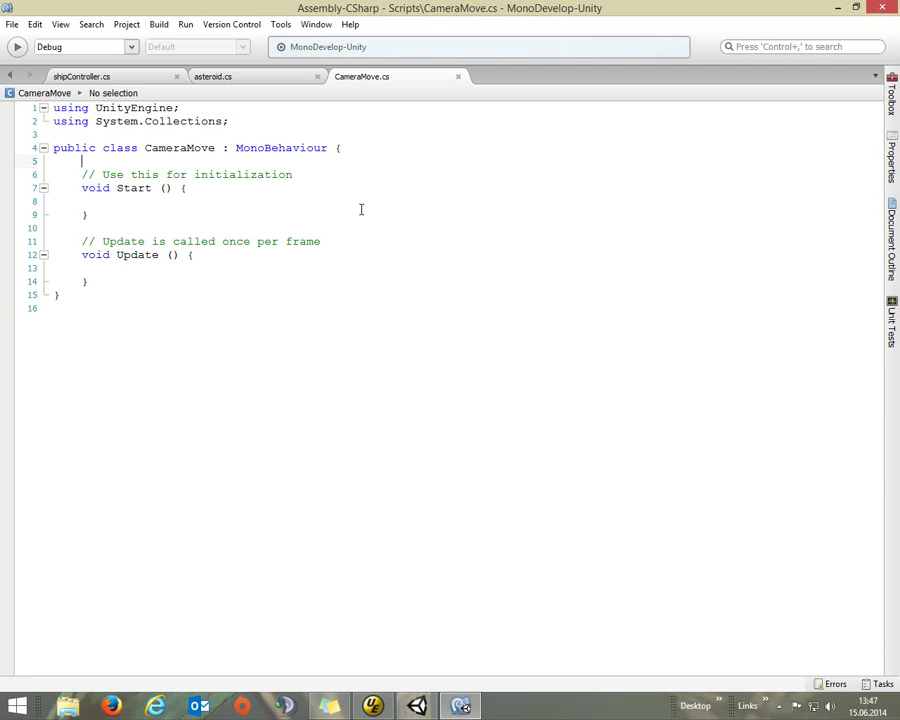
{"action": "type", "text": "public"}
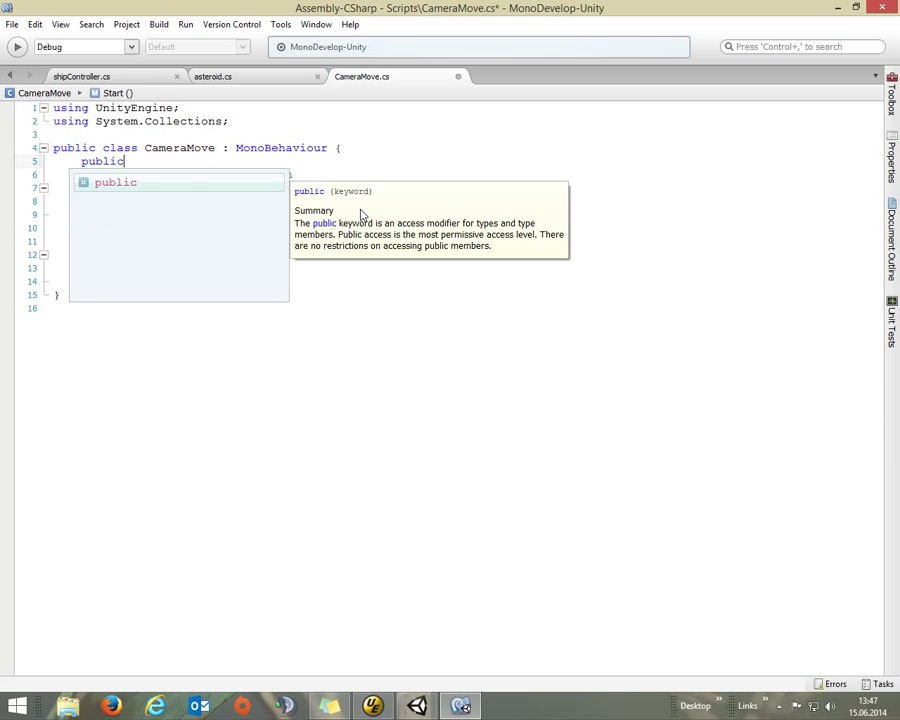
{"action": "type", "text": " flo"}
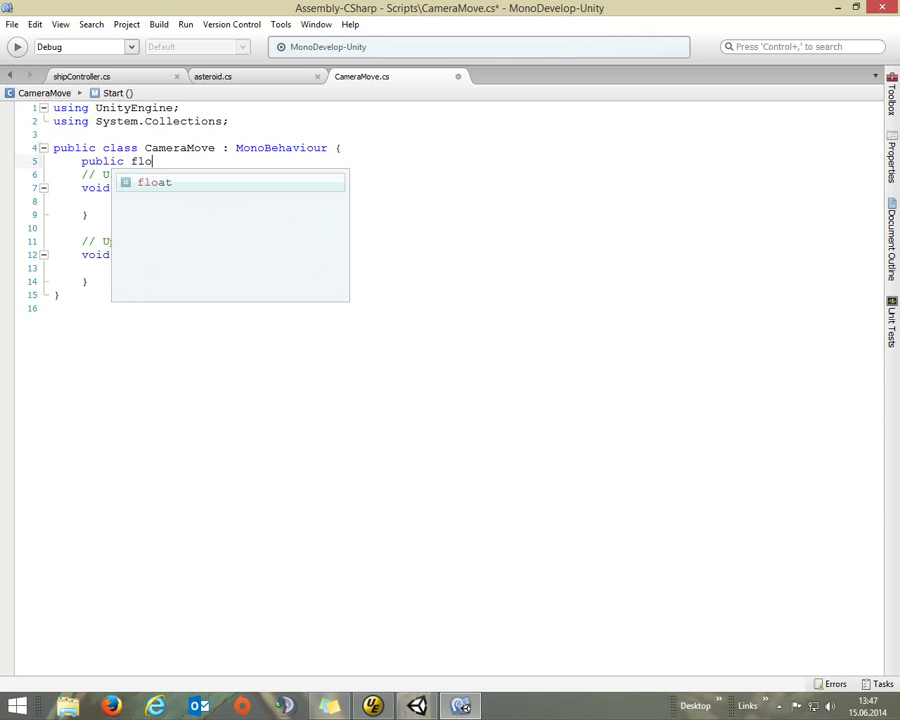
{"action": "type", "text": "at cameraSpeed="}
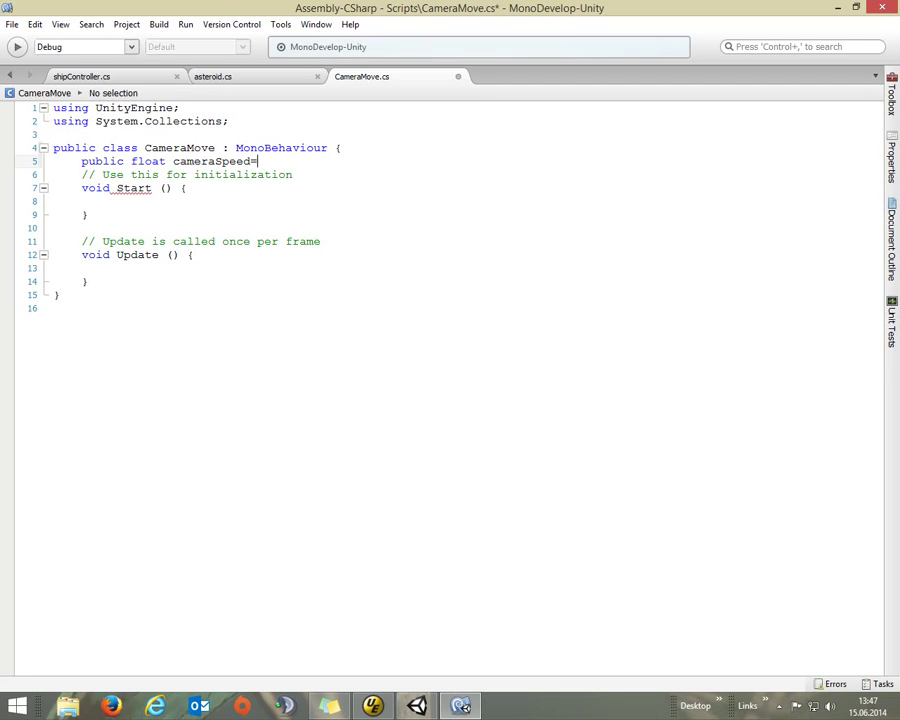
{"action": "type", "text": "10f;"}
{"action": "left_click", "coordinate": [106, 282]}
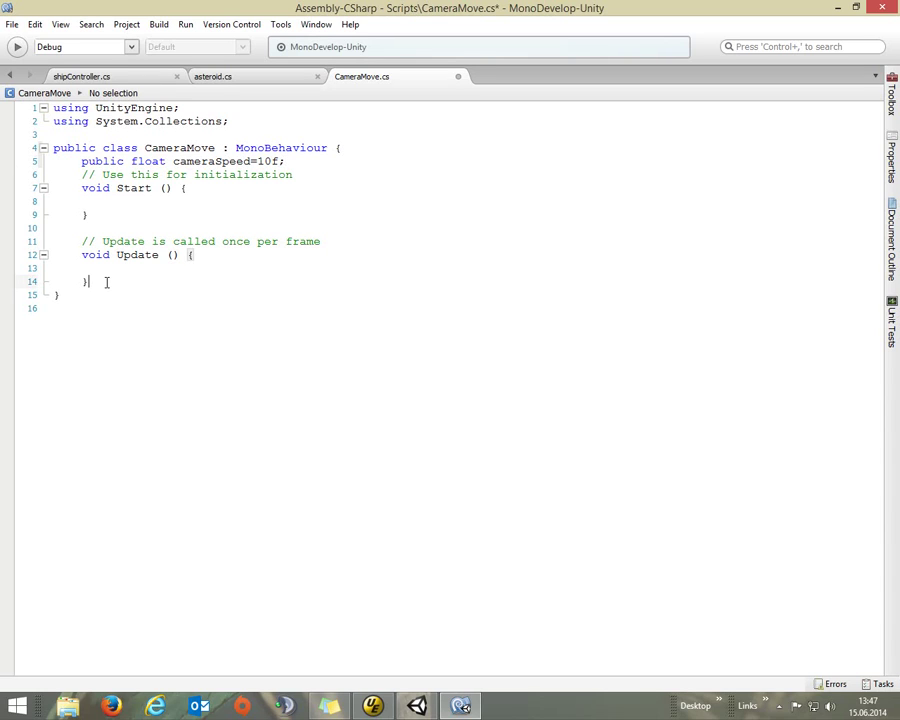
{"action": "left_click", "coordinate": [117, 255]}
{"action": "type", "text": "Late"}
- Inside LateUpdate, start the line transform.Translate(Vector3
{"action": "left_click", "coordinate": [135, 265]}
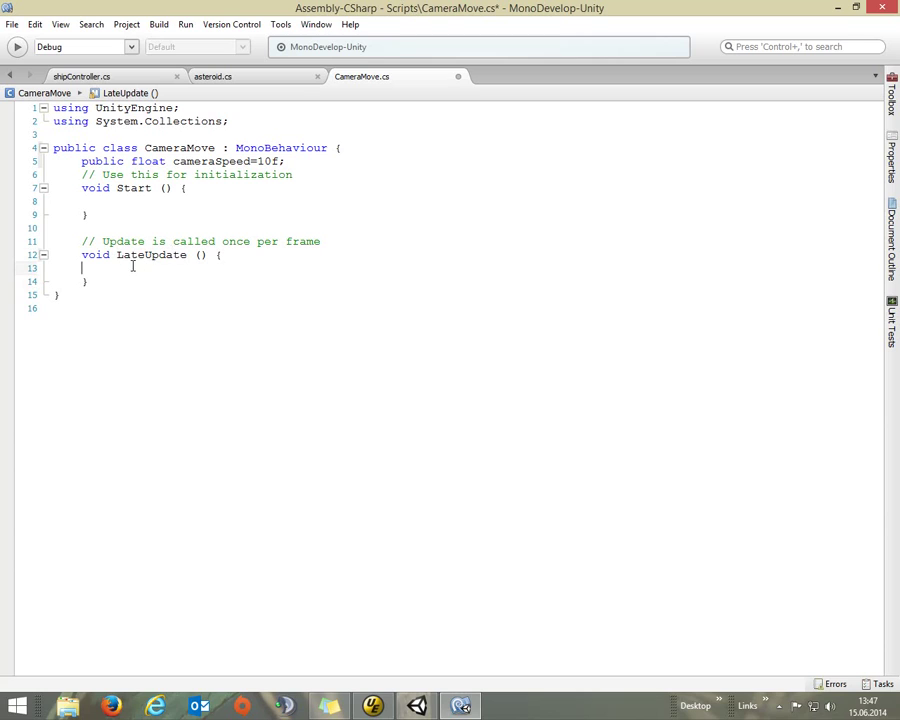
{"action": "key", "text": "Tab"}
{"action": "type", "text": "transfor"}
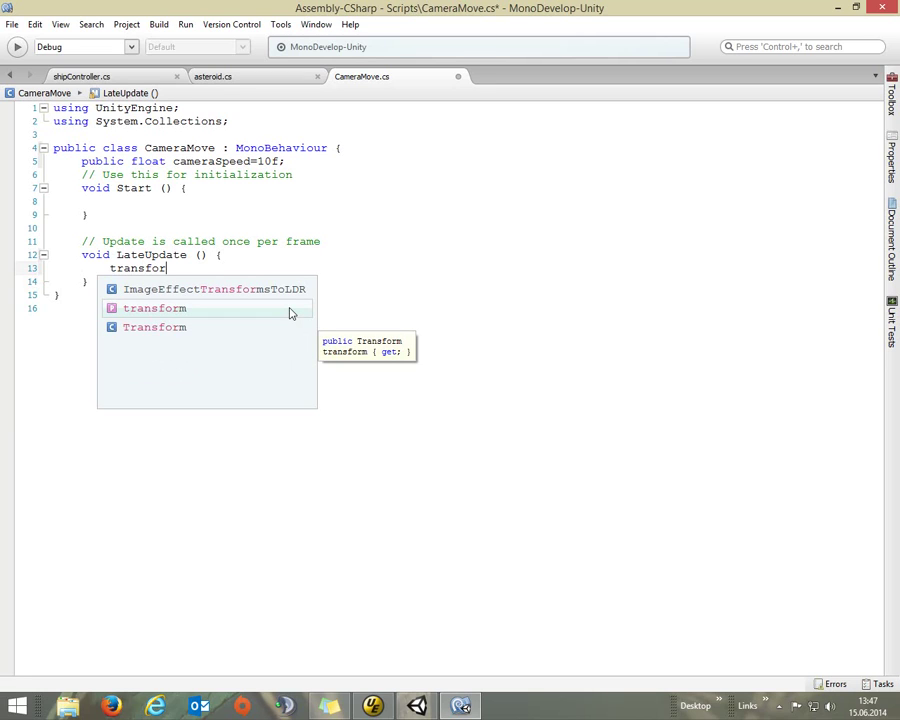
{"action": "key", "text": "Return"}
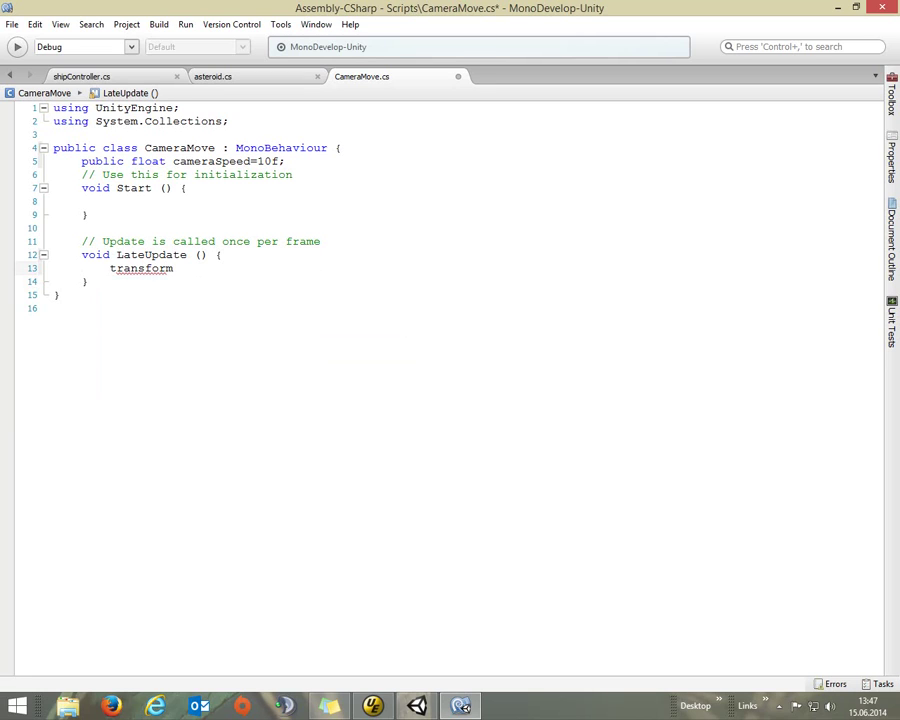
{"action": "type", "text": ".Tran"}
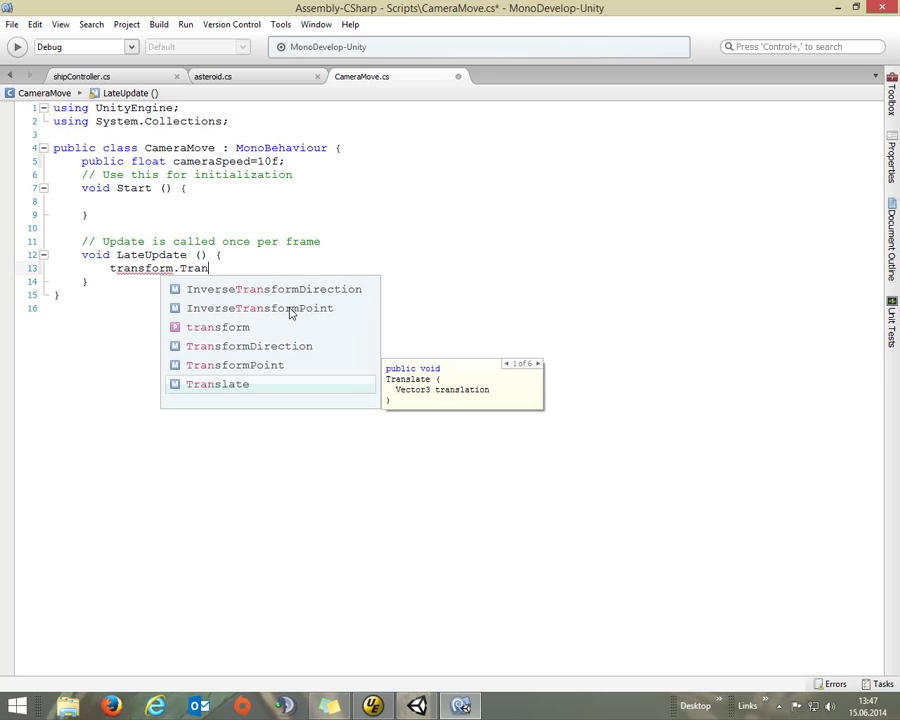
{"action": "type", "text": "slate"}
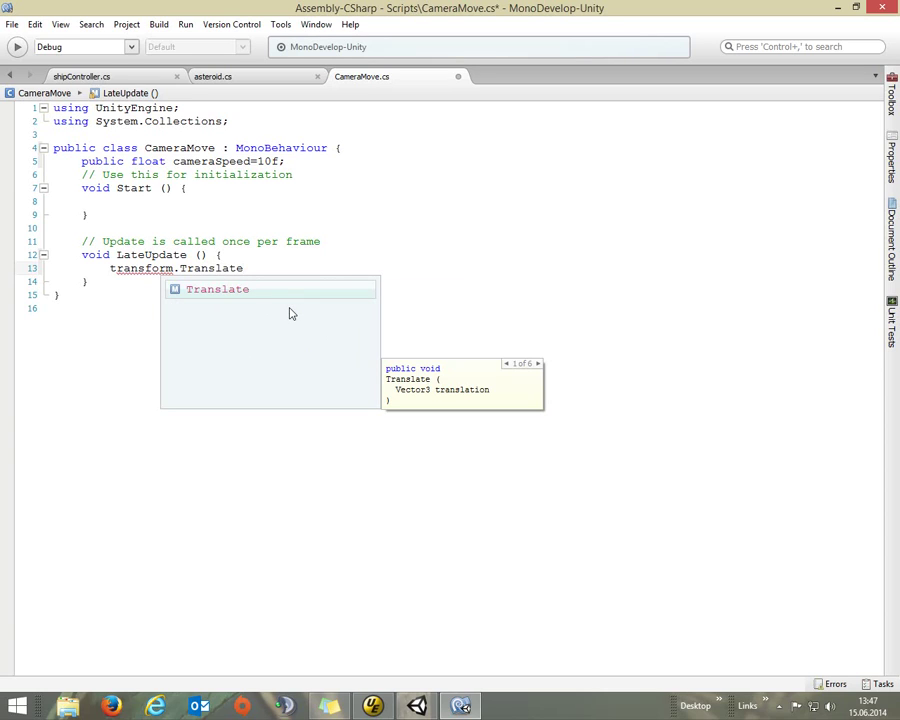
{"action": "type", "text": " ("}
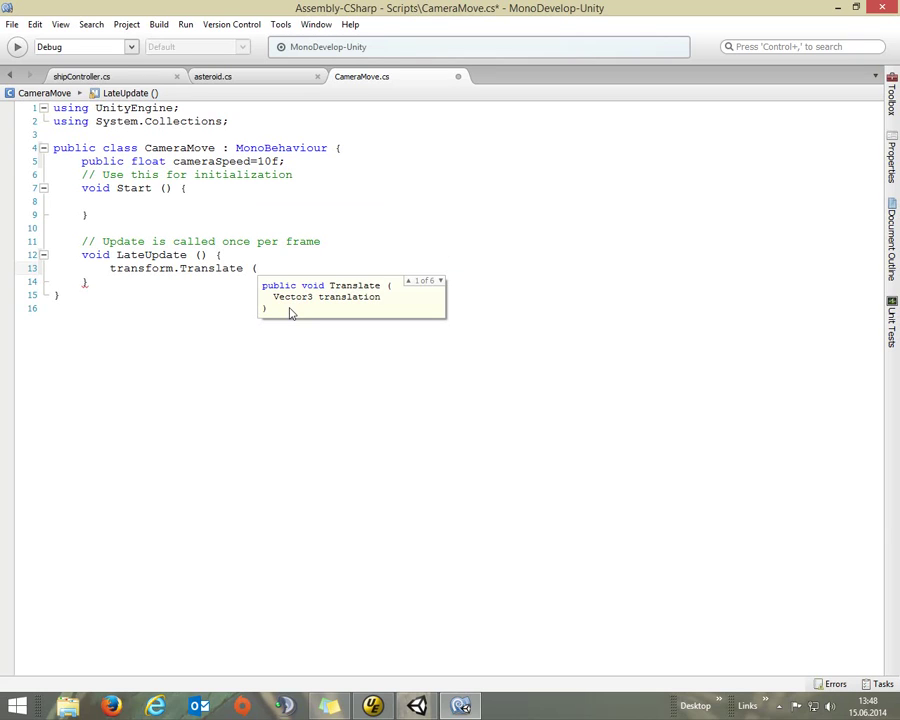
{"action": "type", "text": "Vector"}
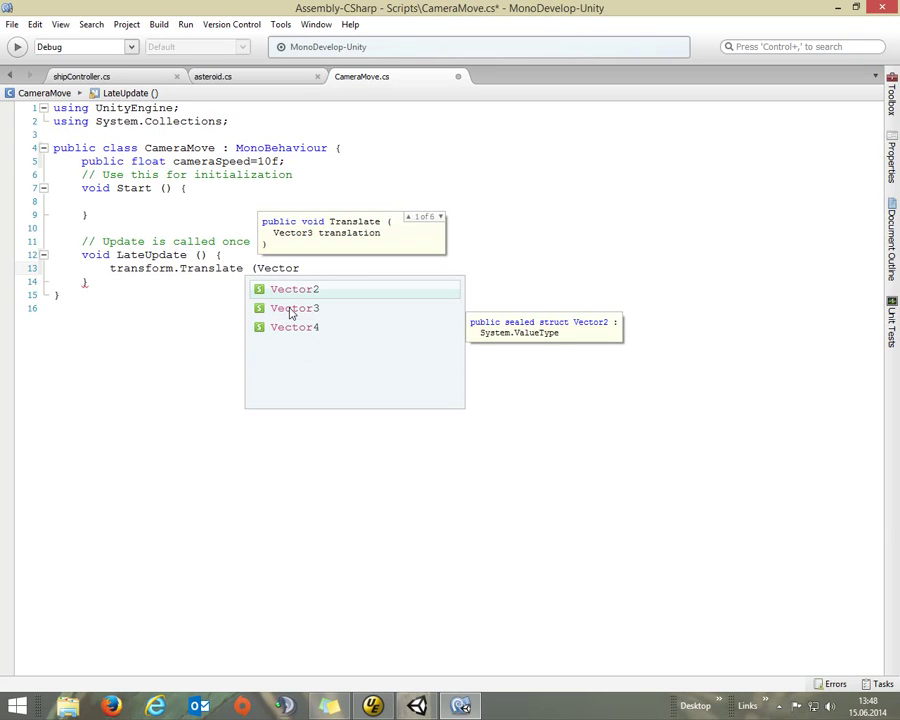
{"action": "double_click", "coordinate": [292, 313]}
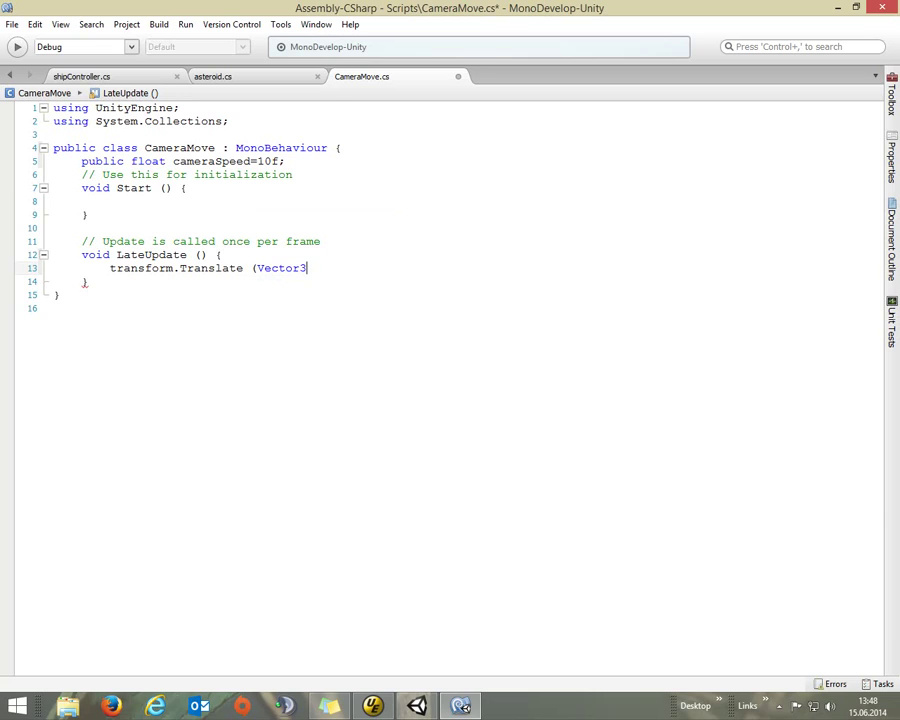
- Complete the call as Vector3.up*Time.deltaTime*cameraSpeed, Space.World);
{"action": "type", "text": ".up"}
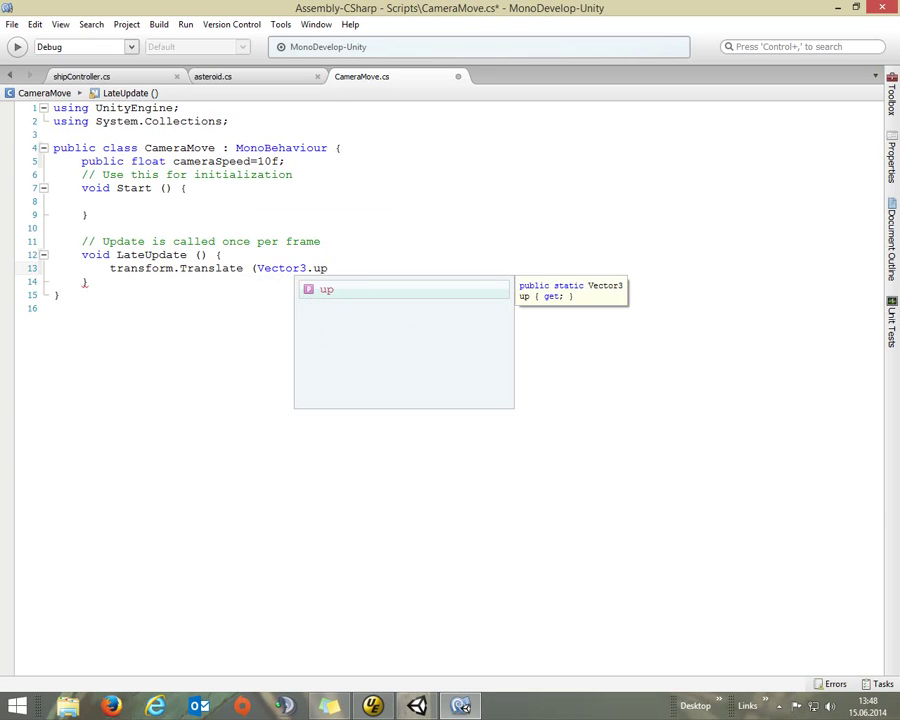
{"action": "type", "text": " *"}
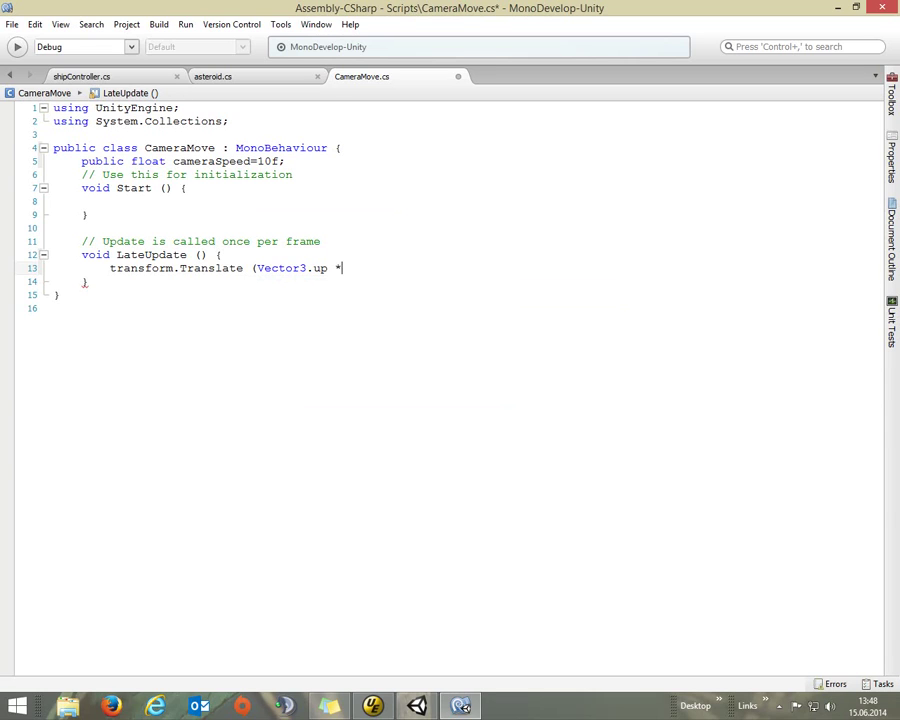
{"action": "type", "text": "t"}
{"action": "type", "text": "Teime"}
{"action": "key", "text": "BackSpace"}
{"action": "key", "text": "BackSpace"}
{"action": "key", "text": "BackSpace"}
{"action": "key", "text": "BackSpace"}
{"action": "type", "text": "im"}
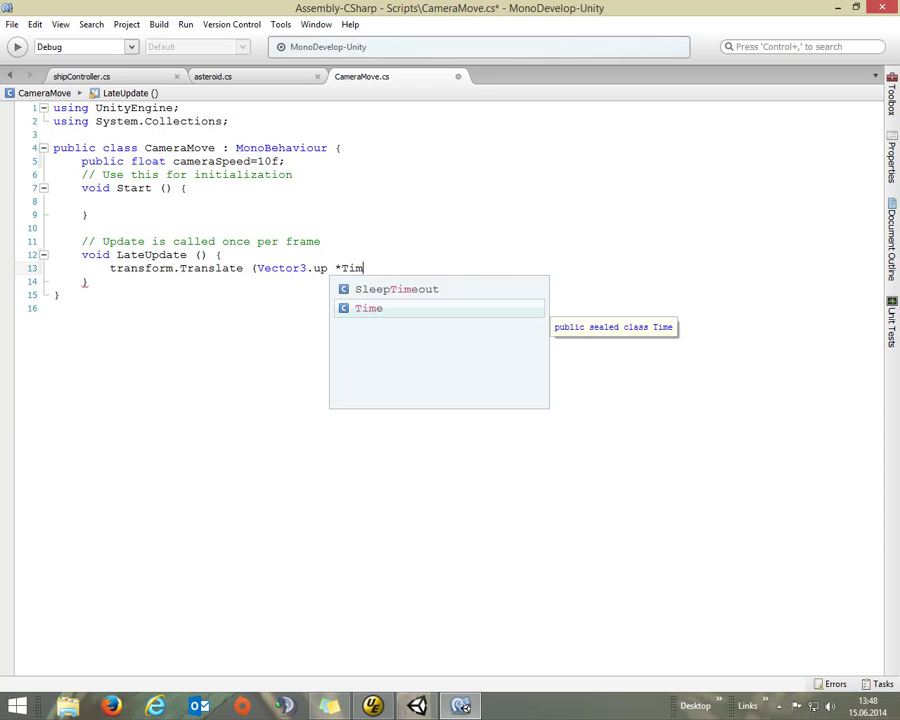
{"action": "type", "text": "e.de"}
{"action": "key", "text": "Return"}
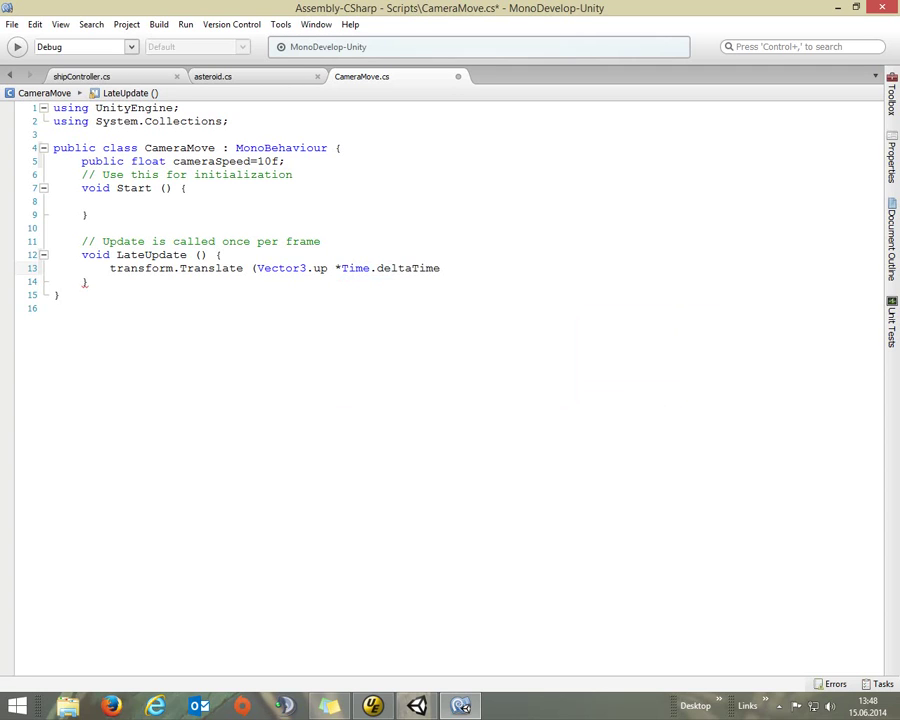
{"action": "type", "text": ","}
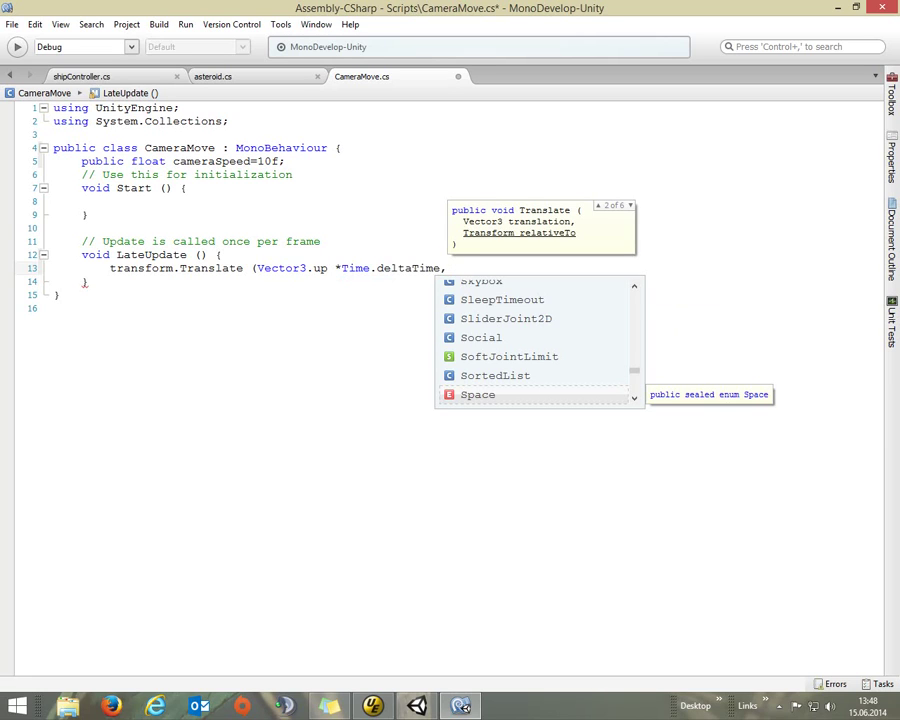
{"action": "key", "text": "BackSpace"}
{"action": "key", "text": "BackSpace"}
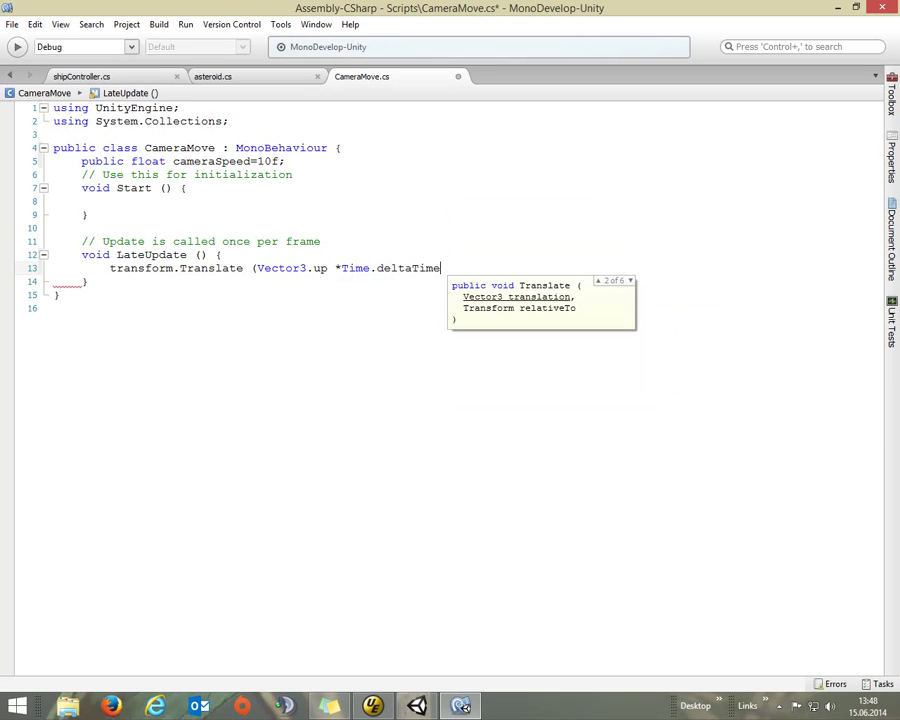
{"action": "type", "text": "*"}
{"action": "type", "text": "ca"}
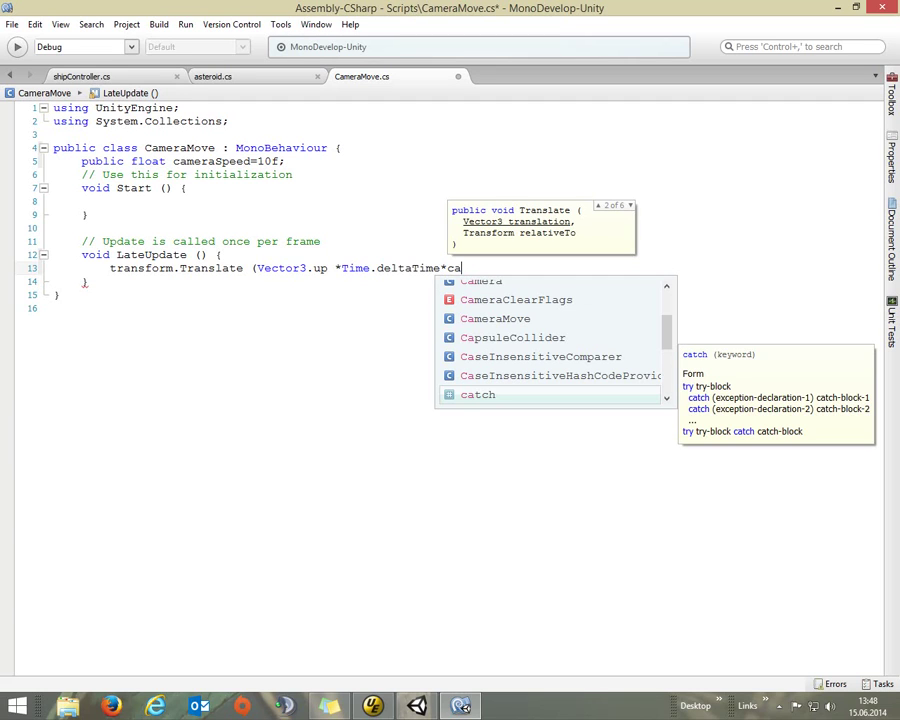
{"action": "type", "text": "mera"}
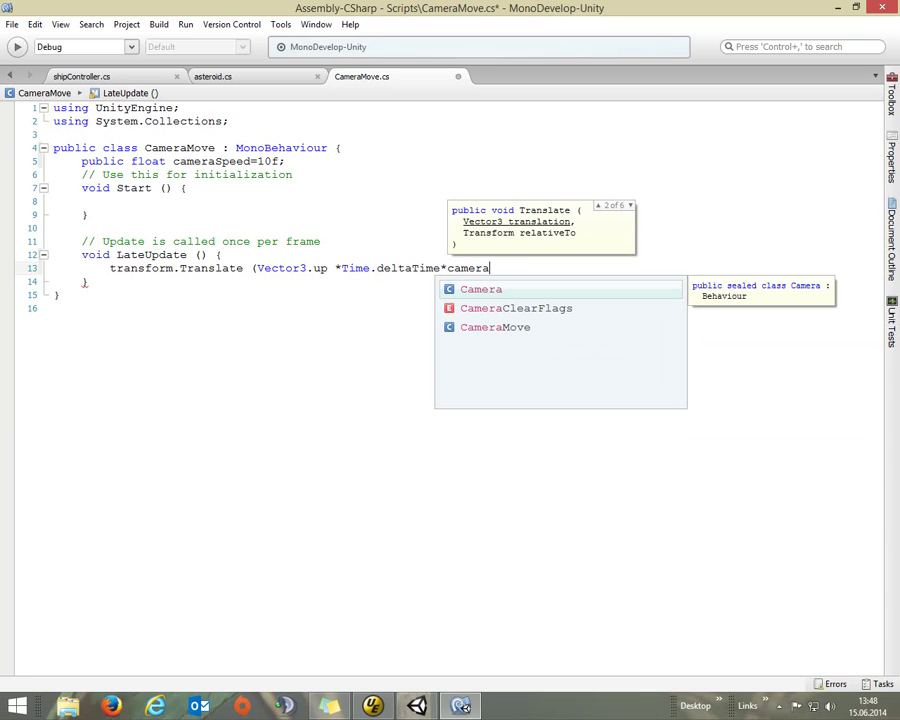
{"action": "type", "text": "S"}
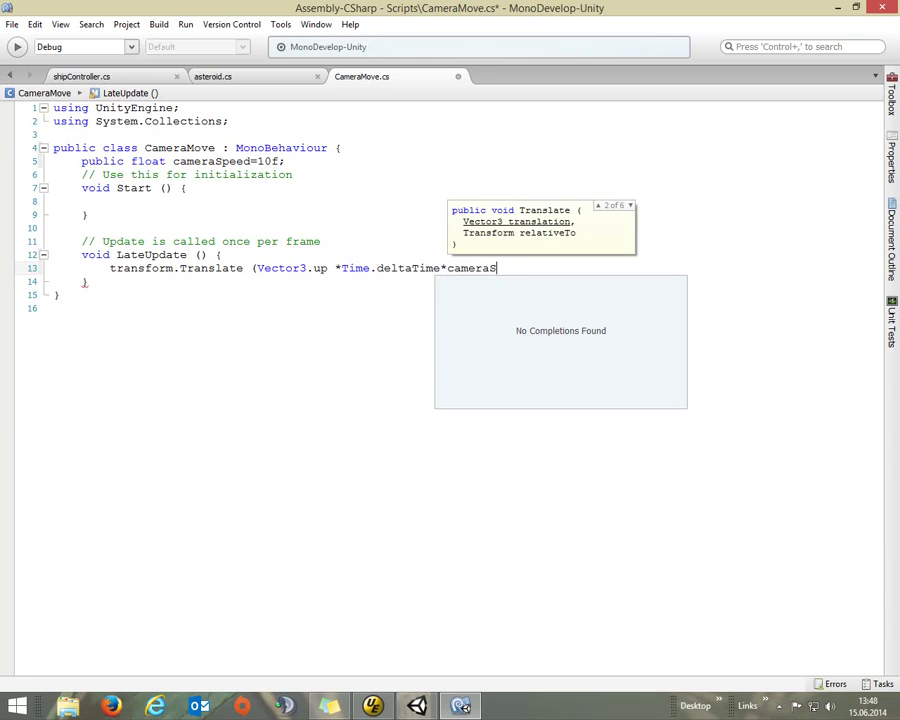
{"action": "type", "text": "peed"}
{"action": "type", "text": ", S"}
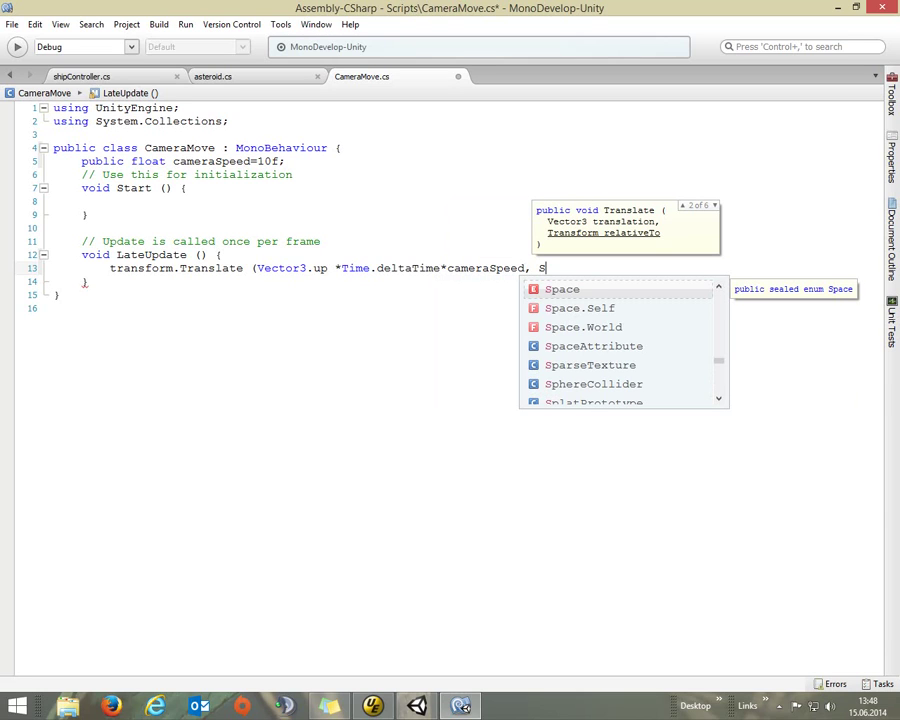
{"action": "type", "text": "pa"}
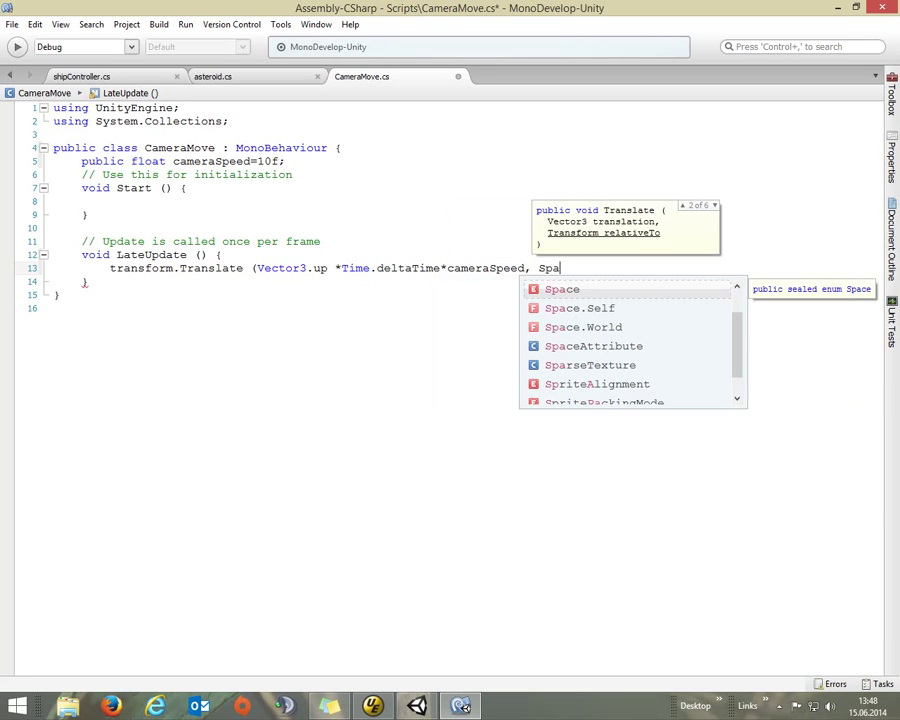
{"action": "key", "text": "Down"}
{"action": "key", "text": "Down"}
{"action": "key", "text": "Return"}
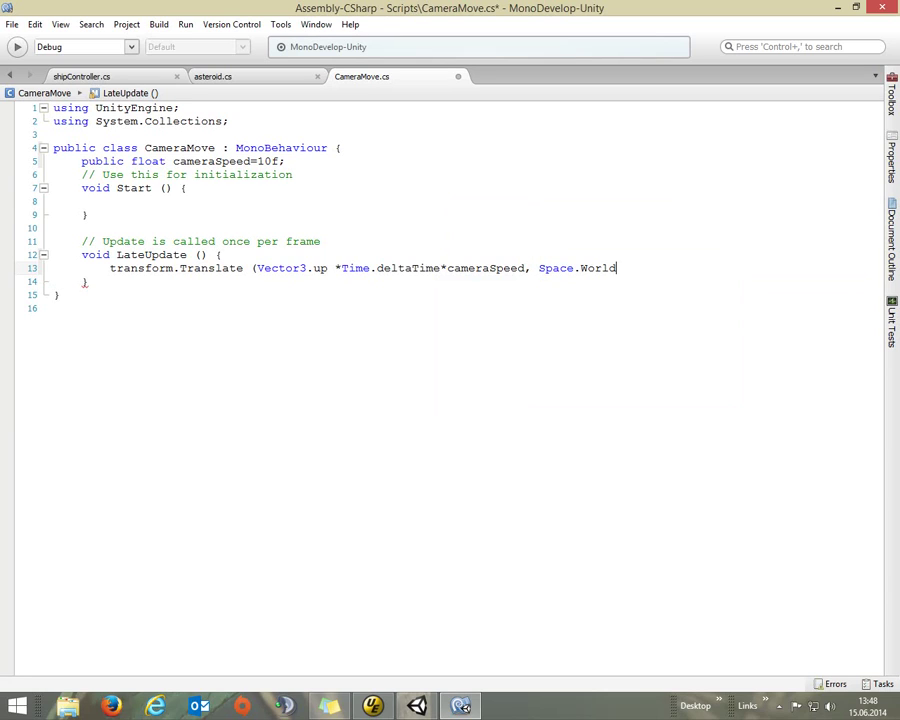
{"action": "type", "text": ");"}
- Save CameraMove.cs and go back to the cameraSpeed declaration
{"action": "right_click", "coordinate": [389, 82]}
{"action": "left_click", "coordinate": [436, 142]}
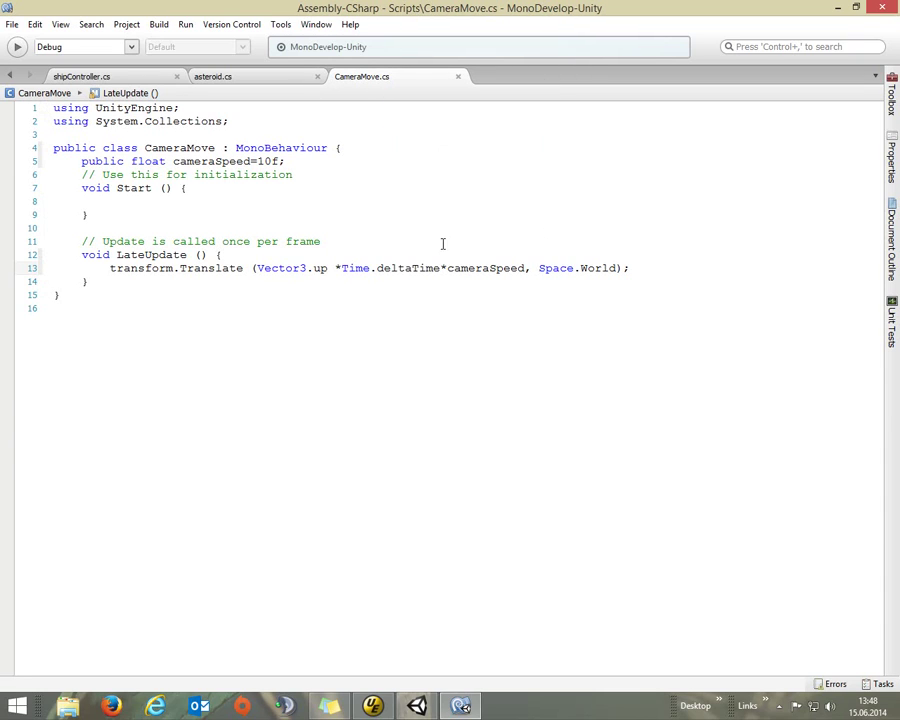
{"action": "double_click", "coordinate": [489, 268]}
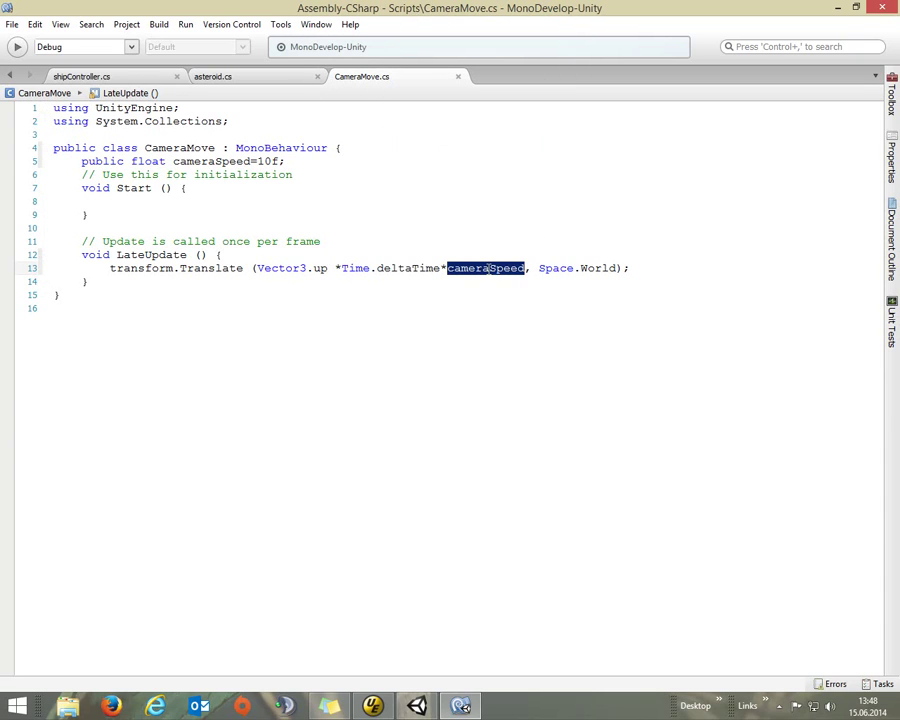
{"action": "left_click", "coordinate": [215, 160]}
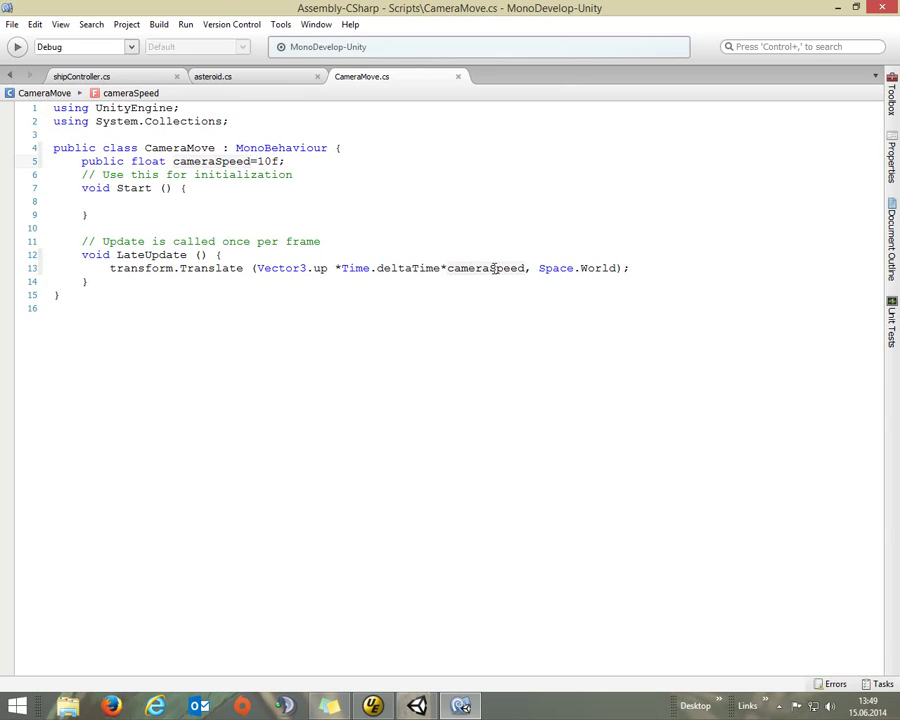
- Back in Unity, start Play, select Main Camera and set its Camera Speed to 1
{"action": "left_click", "coordinate": [417, 706]}
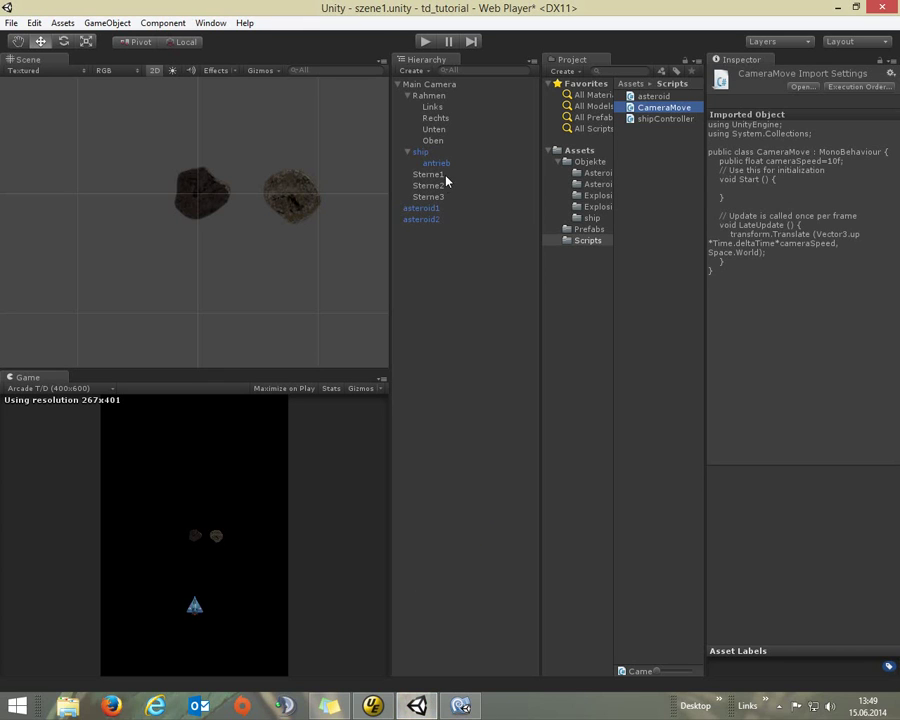
{"action": "left_click", "coordinate": [426, 43]}
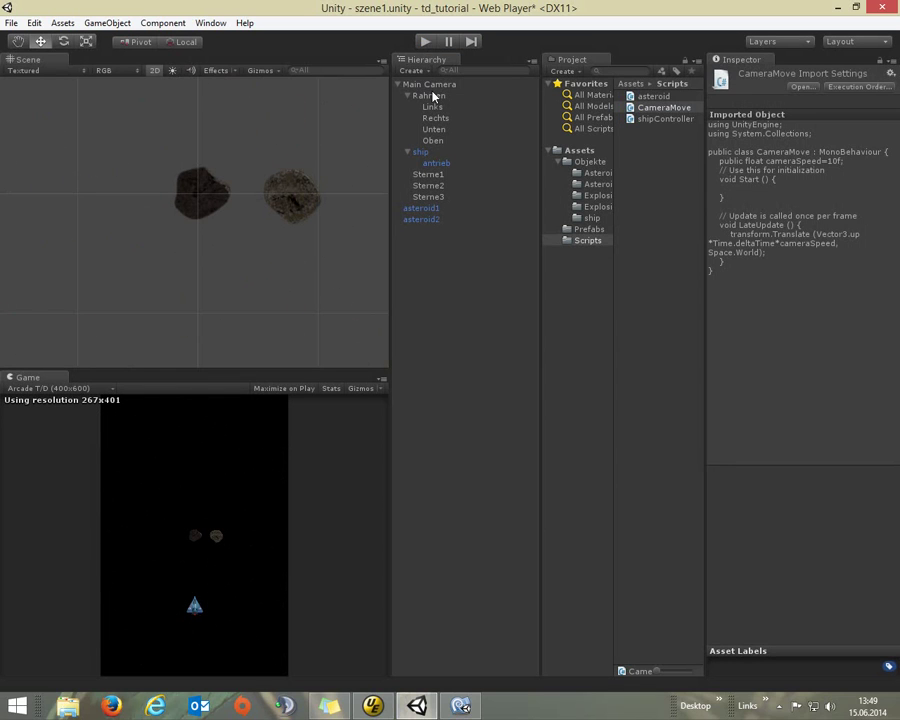
{"action": "left_click", "coordinate": [432, 86]}
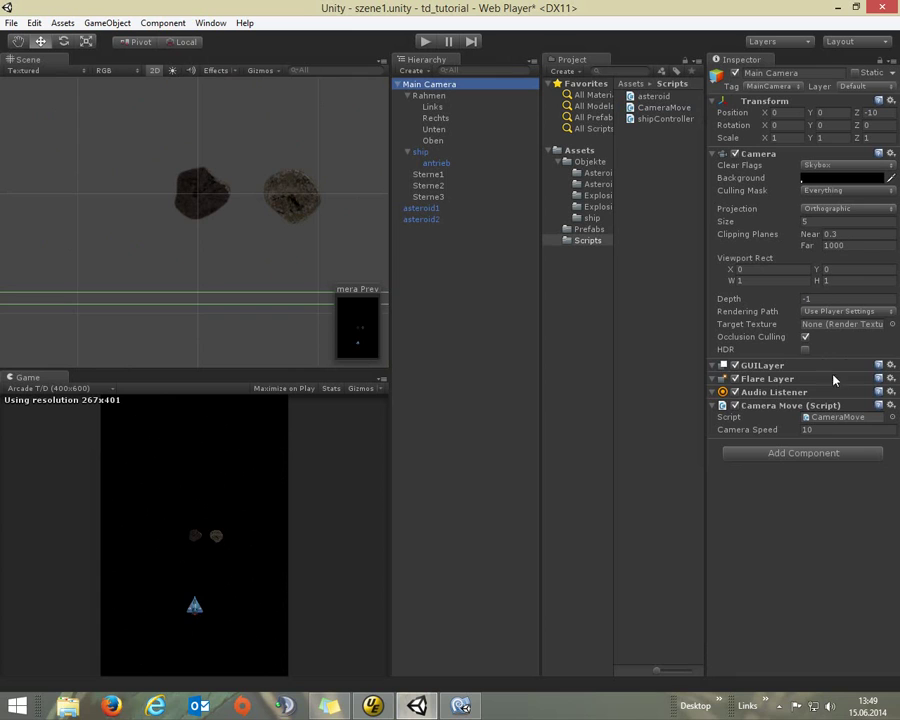
{"action": "left_click", "coordinate": [817, 430]}
{"action": "type", "text": "1"}
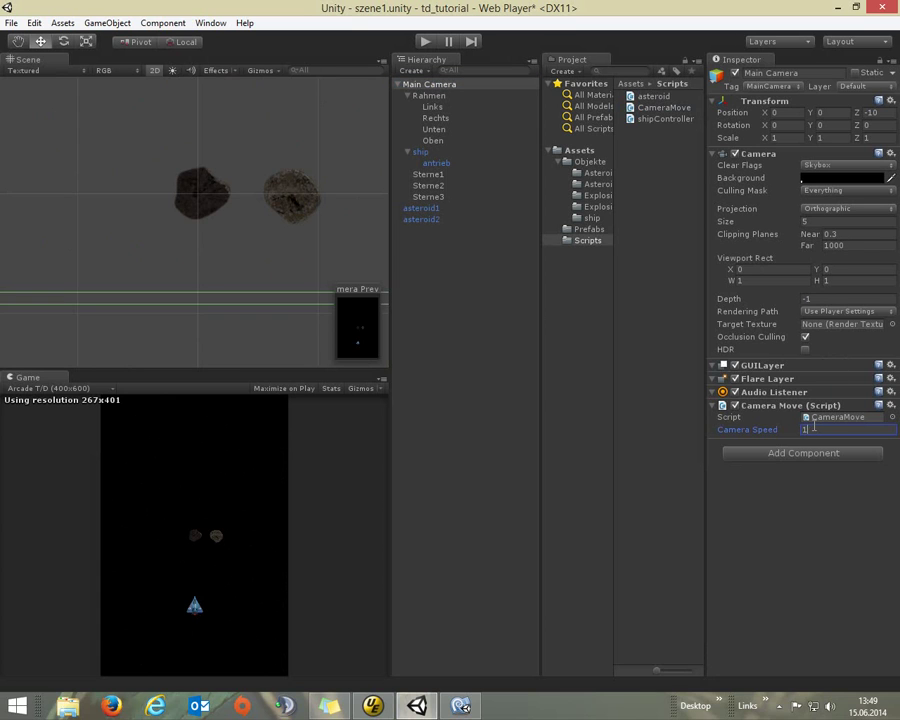
{"action": "left_click", "coordinate": [425, 42]}
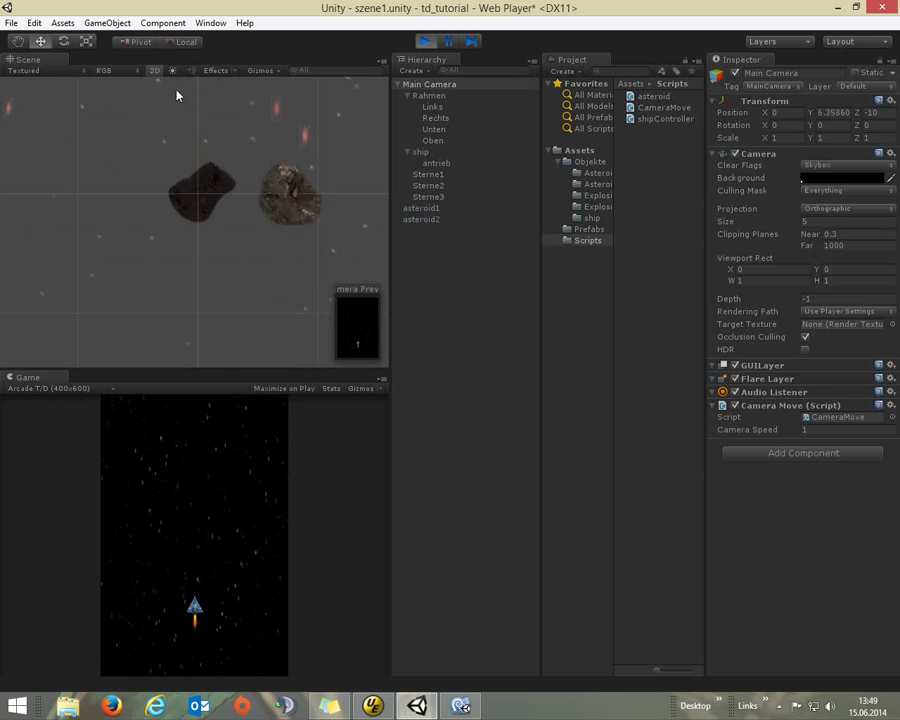
- Stop the game and drag asteroid2 up toward the top of the scene
{"action": "left_click", "coordinate": [426, 41]}
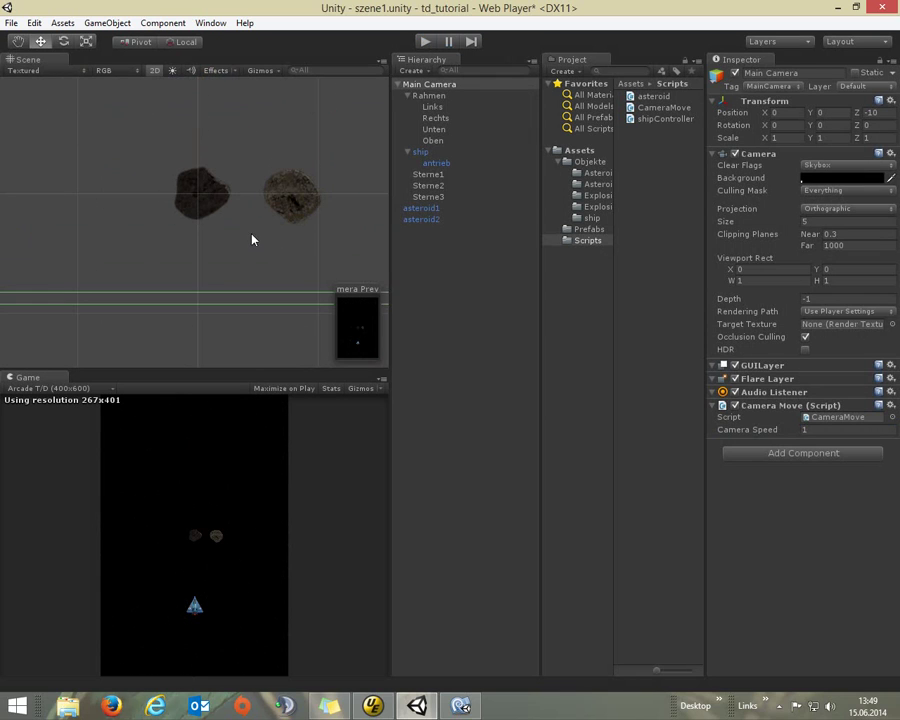
{"action": "scroll", "coordinate": [252, 240], "scroll_direction": "down", "scroll_amount": 2}
{"action": "scroll", "coordinate": [252, 242], "scroll_direction": "down", "scroll_amount": 3}
{"action": "left_click", "coordinate": [428, 220]}
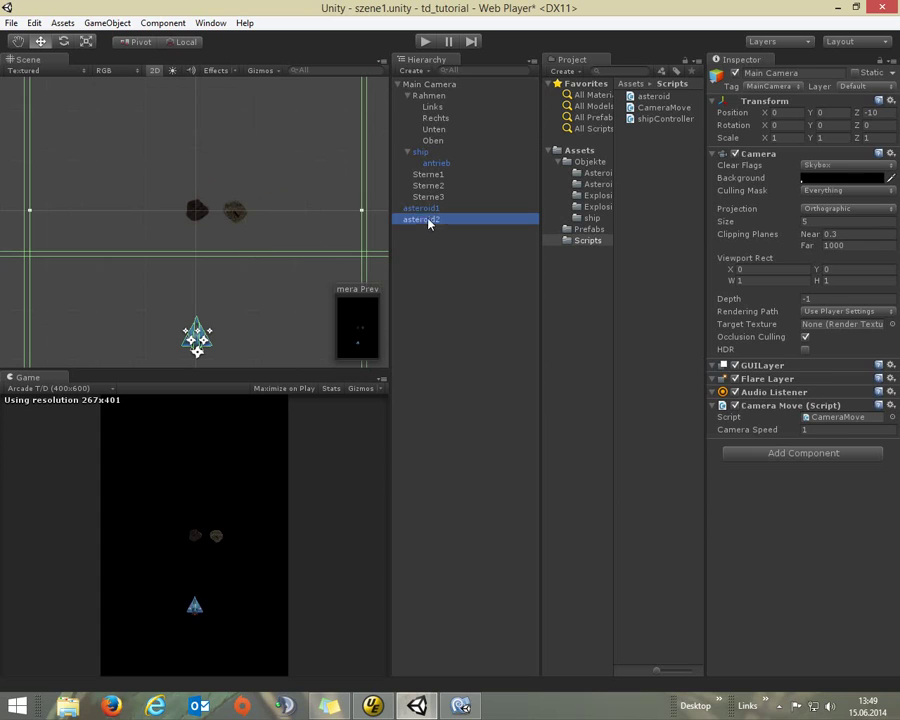
{"action": "mouse_move", "coordinate": [240, 220]}
{"action": "left_mouse_down"}
{"action": "mouse_move", "coordinate": [262, 107]}
{"action": "mouse_move", "coordinate": [258, 62]}
{"action": "left_mouse_up"}
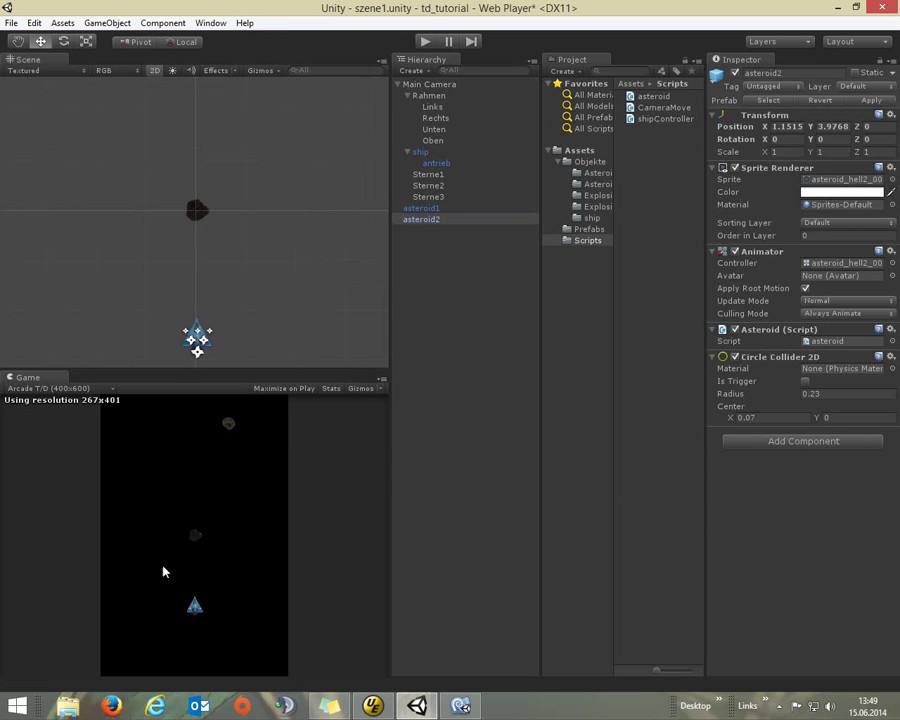
- Enable Maximize on Play, then test-fly the ship with the arrow keys and stop
{"action": "left_click", "coordinate": [295, 388]}
{"action": "left_click", "coordinate": [424, 42]}
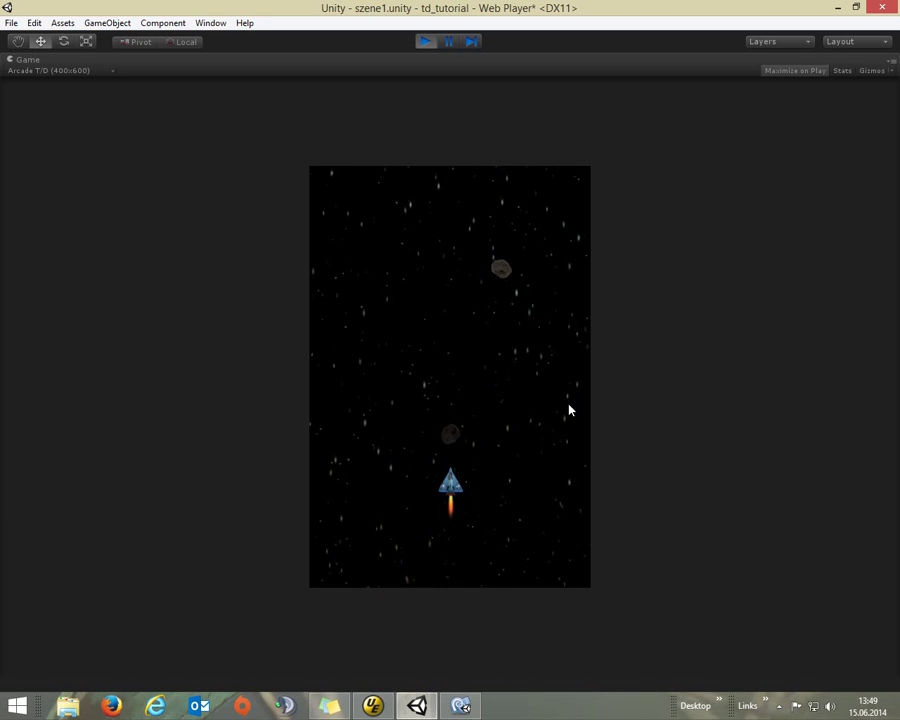
{"action": "key", "text": "Right"}
{"action": "key", "text": "Left"}
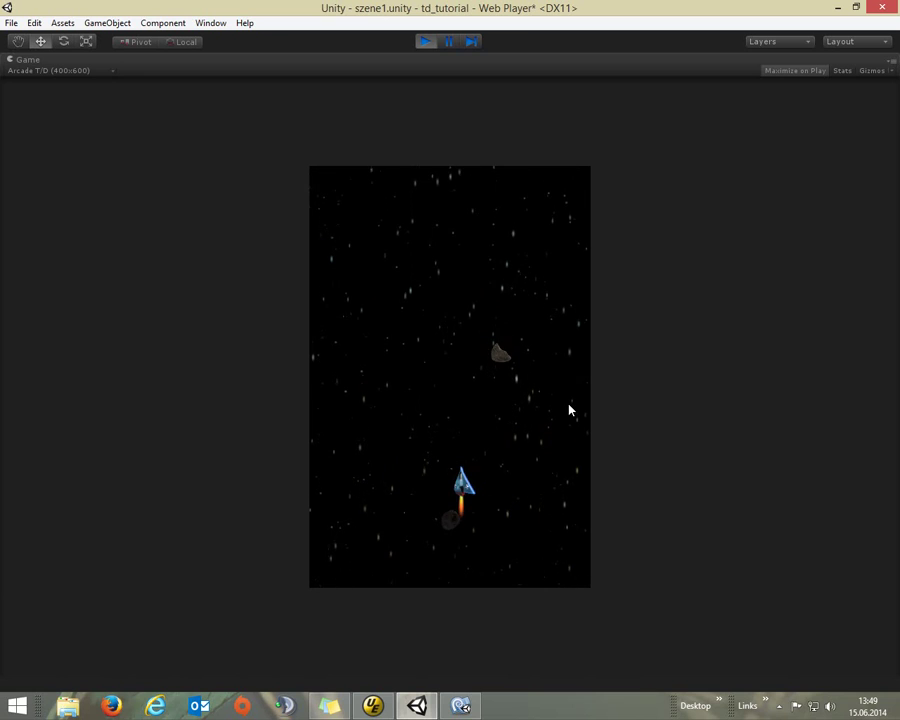
{"action": "key", "text": "Right"}
{"action": "key", "text": "Down"}
{"action": "key", "text": "Down"}
{"action": "key", "text": "Right"}
{"action": "key", "text": "Up"}
{"action": "key", "text": "Up"}
{"action": "key", "text": "Left"}
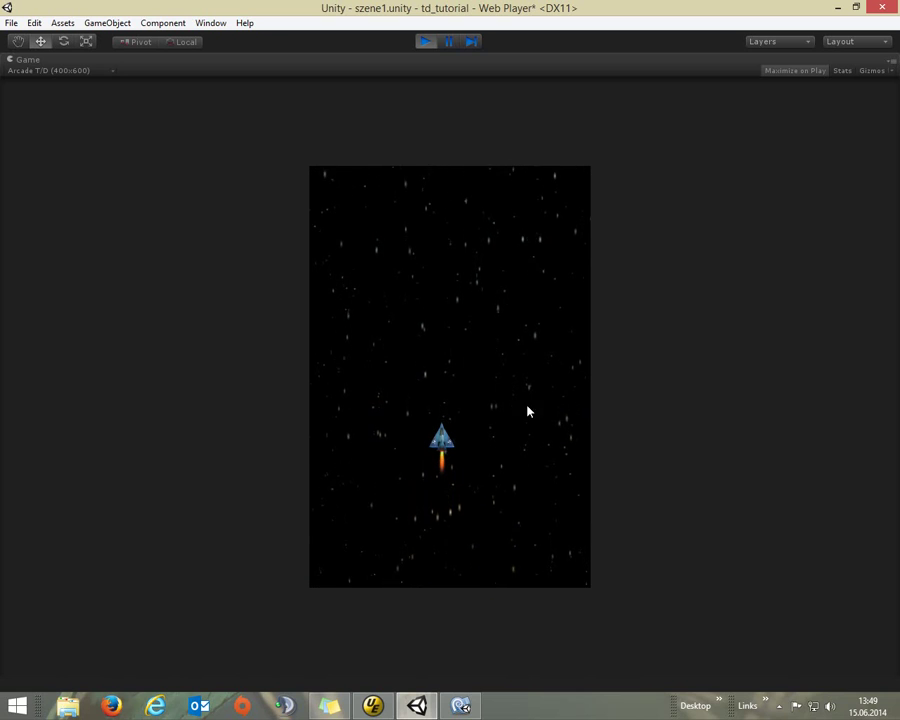
{"action": "left_click", "coordinate": [426, 46]}
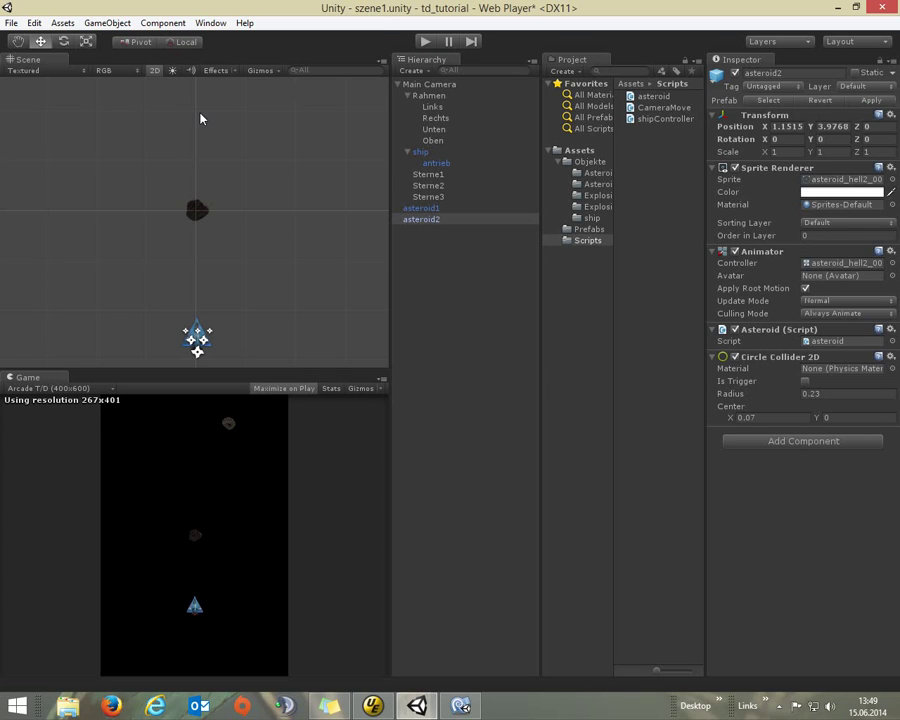
- Restart the game, pause and resume it, and select Main Camera to view its Camera Move settings
{"action": "scroll", "coordinate": [290, 229], "scroll_direction": "down", "scroll_amount": 4}
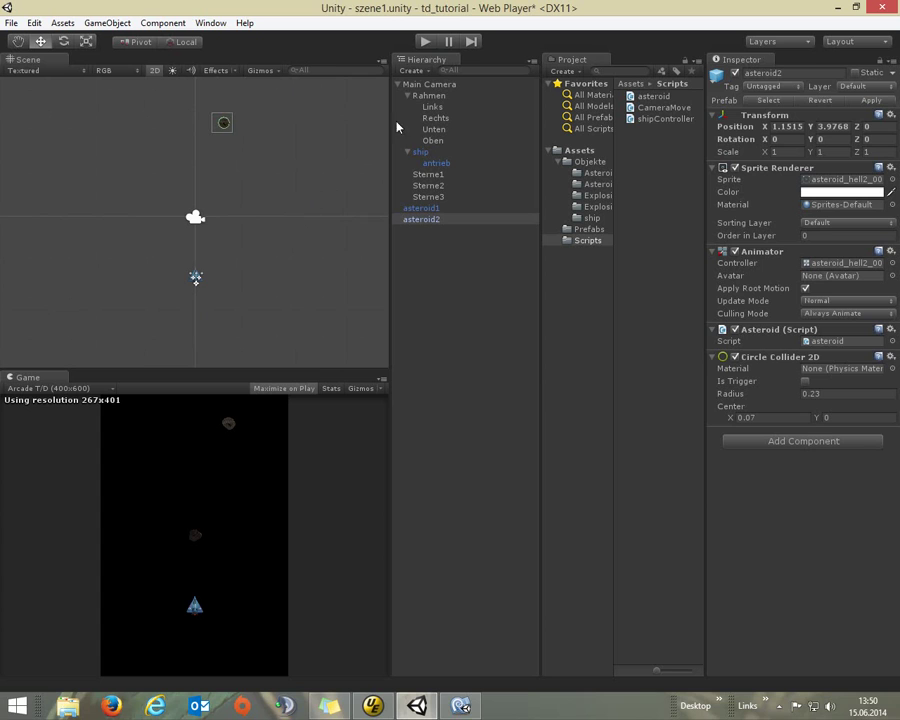
{"action": "left_click", "coordinate": [426, 42]}
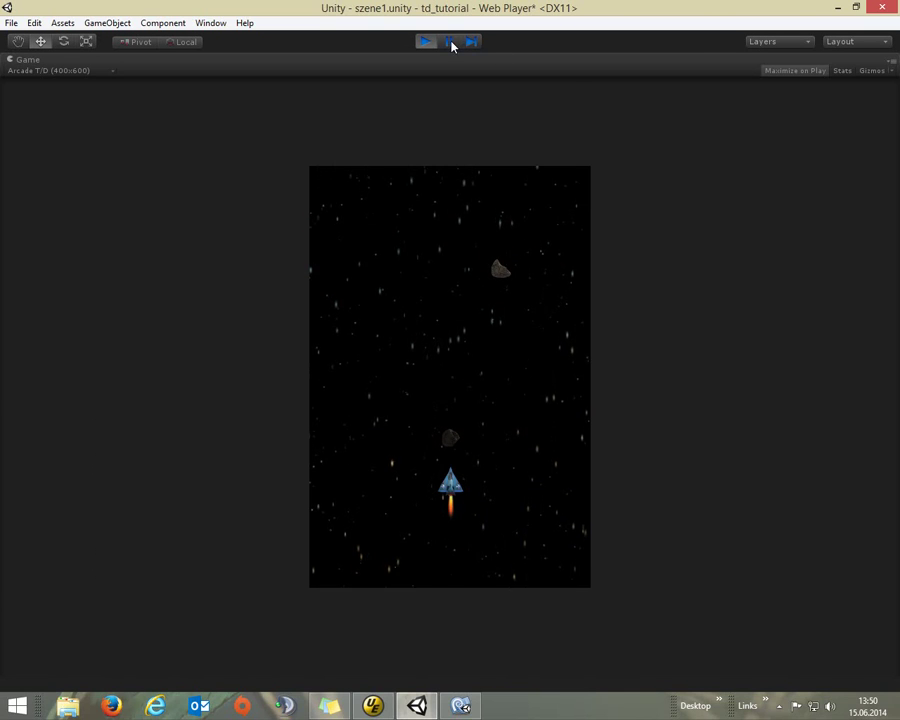
{"action": "left_click", "coordinate": [449, 42]}
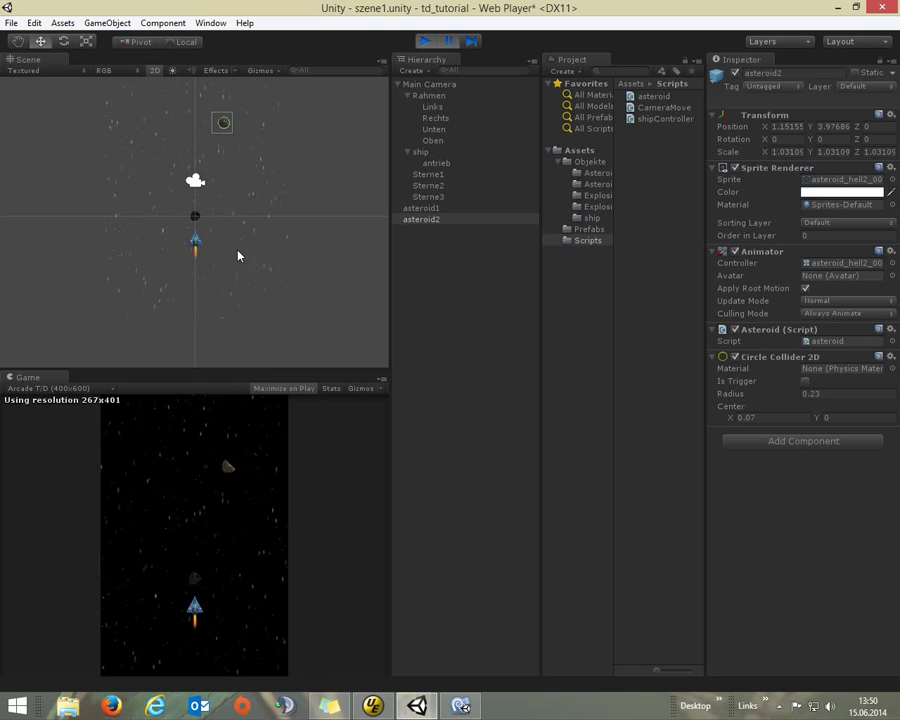
{"action": "left_click", "coordinate": [450, 41]}
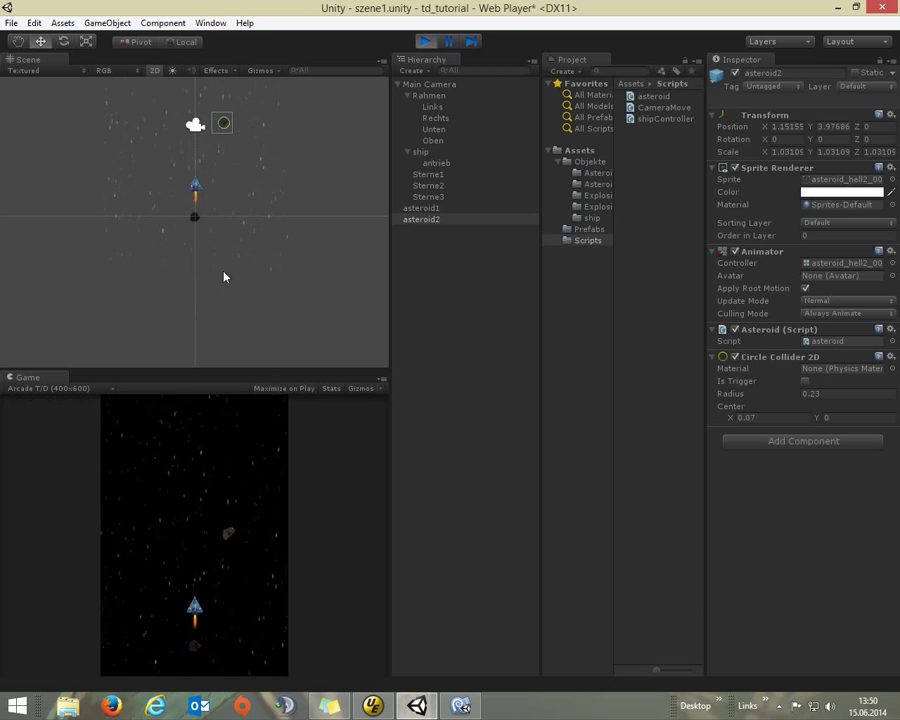
{"action": "left_click", "coordinate": [428, 85]}
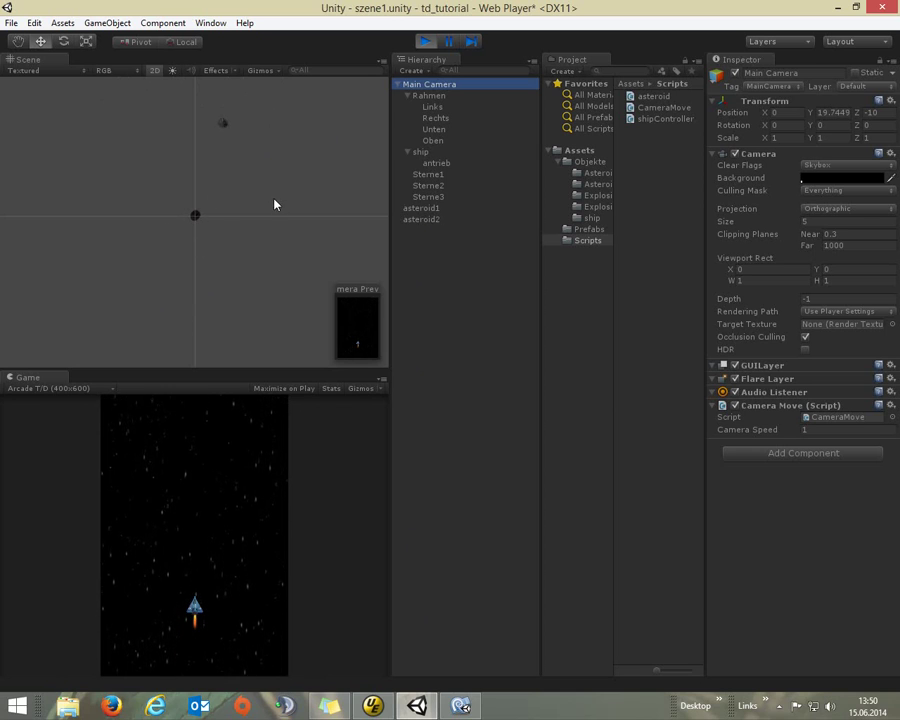
- Stop the game and select the bottom border object Unten
{"action": "left_click", "coordinate": [426, 40]}
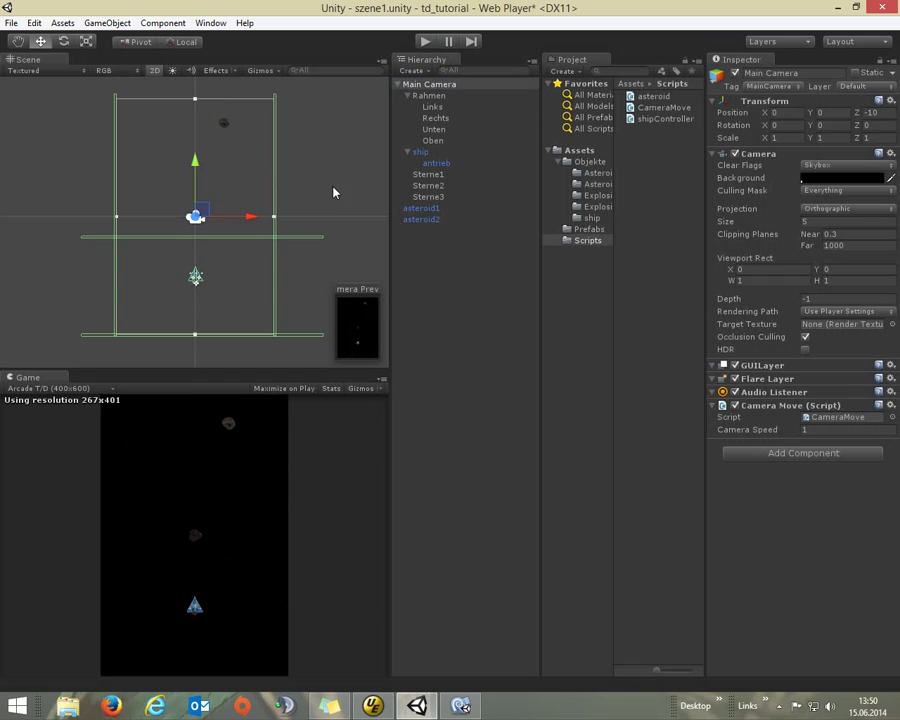
{"action": "scroll", "coordinate": [337, 177], "scroll_direction": "down", "scroll_amount": 1}
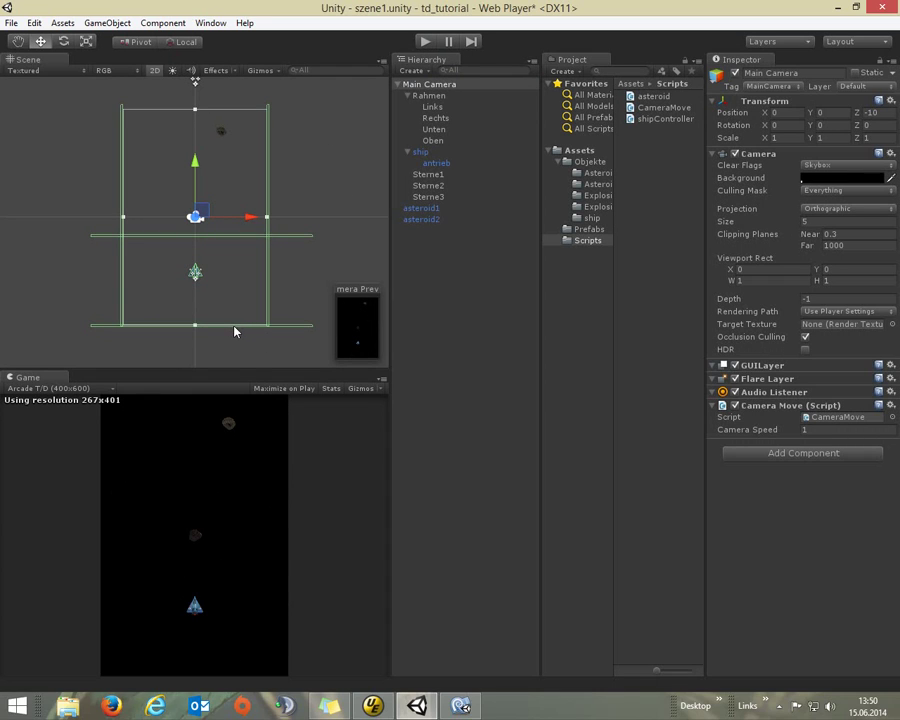
{"action": "left_click", "coordinate": [235, 330]}
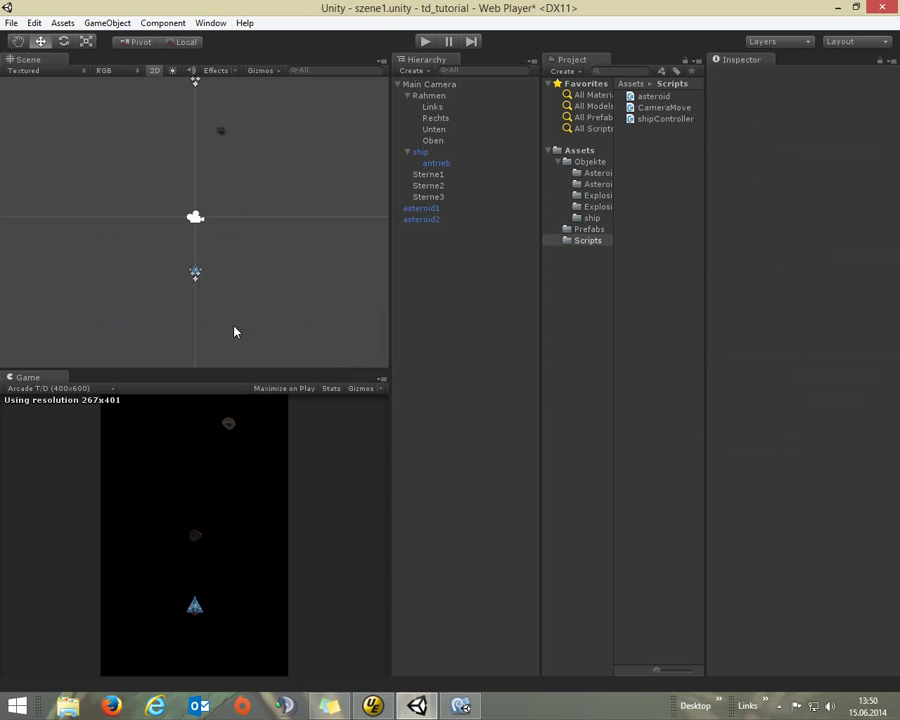
{"action": "left_click", "coordinate": [441, 131]}
- Duplicate Unten, rename the copy Killzone, and drag it below the frame
{"action": "key", "text": "ctrl+d"}
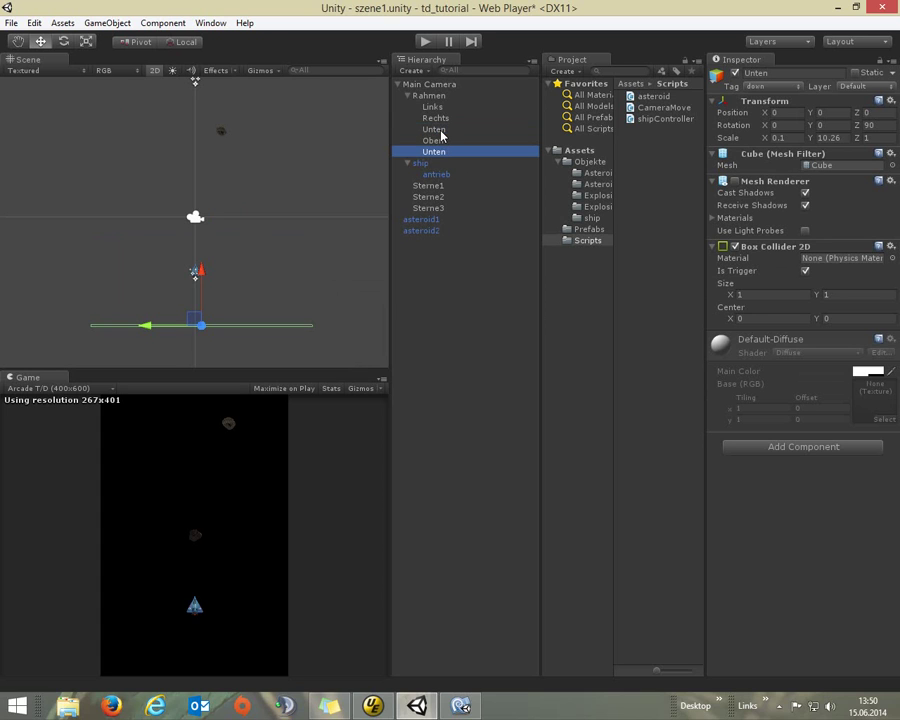
{"action": "left_click", "coordinate": [496, 152]}
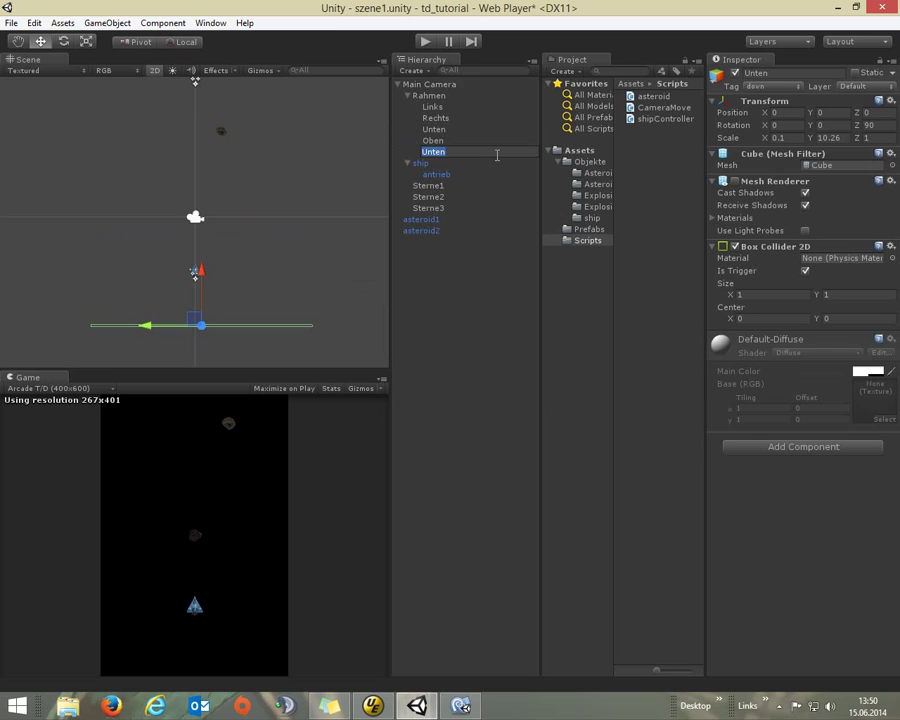
{"action": "type", "text": "K"}
{"action": "key", "text": "Return"}
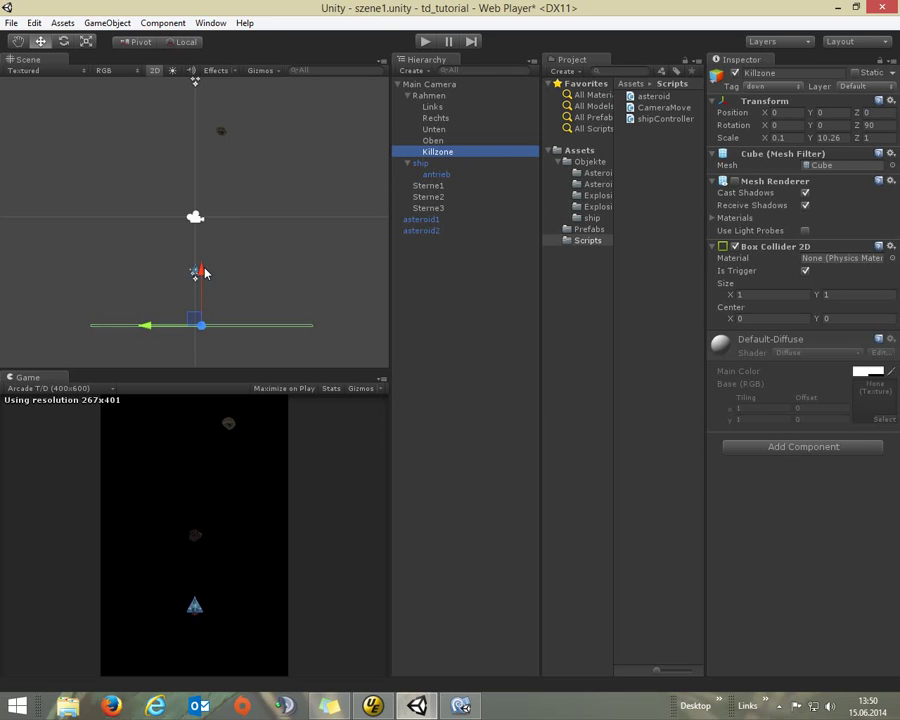
{"action": "left_click_drag", "start_coordinate": [201, 271], "coordinate": [206, 330]}
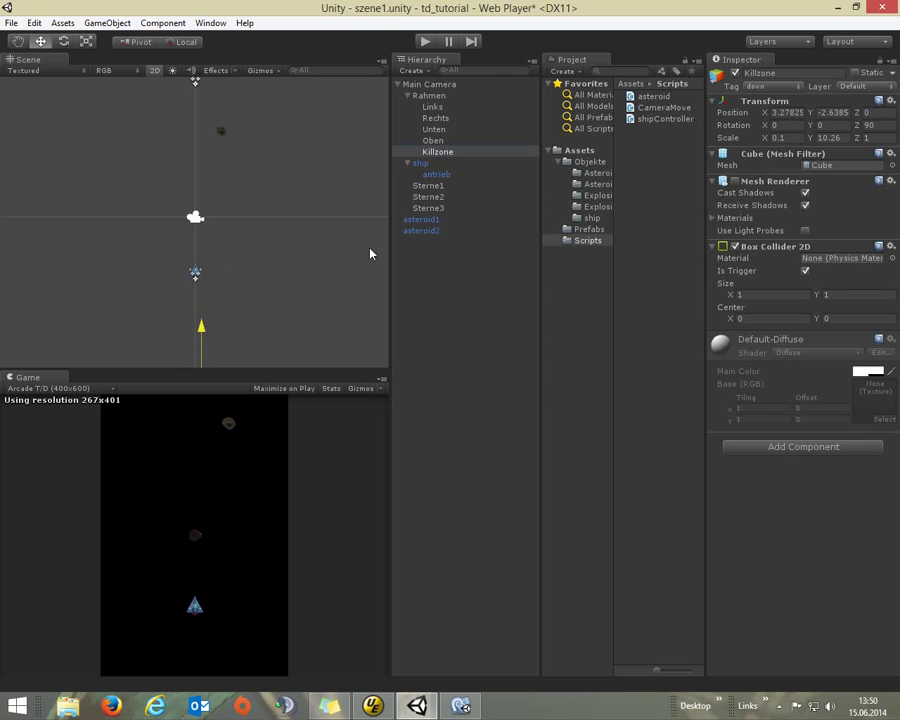
{"action": "left_click", "coordinate": [429, 96]}
{"action": "scroll", "coordinate": [271, 179], "scroll_direction": "down", "scroll_amount": 1}
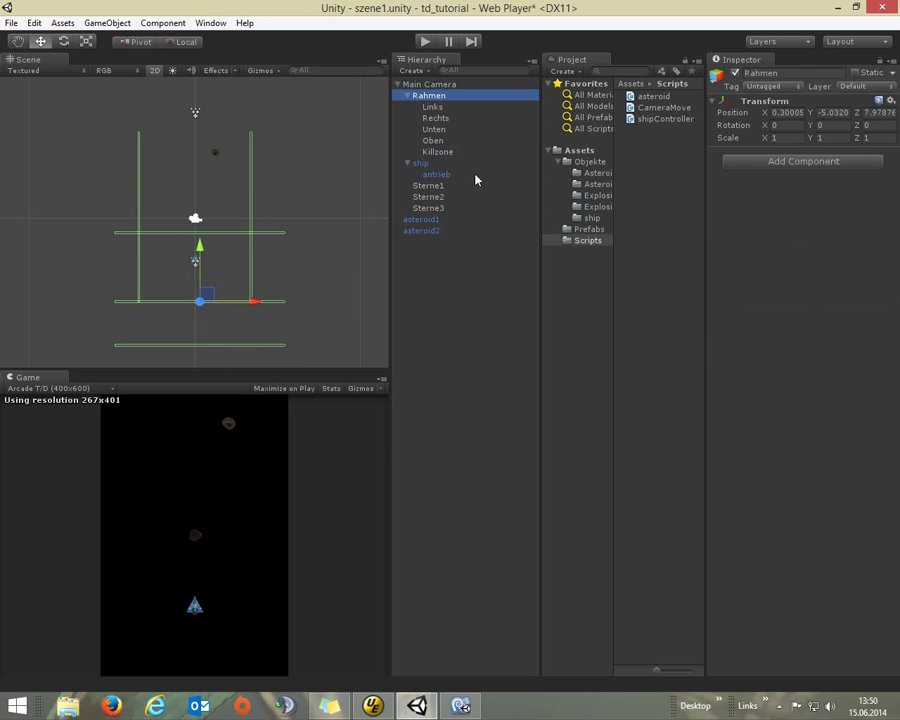
{"action": "left_click", "coordinate": [440, 152]}
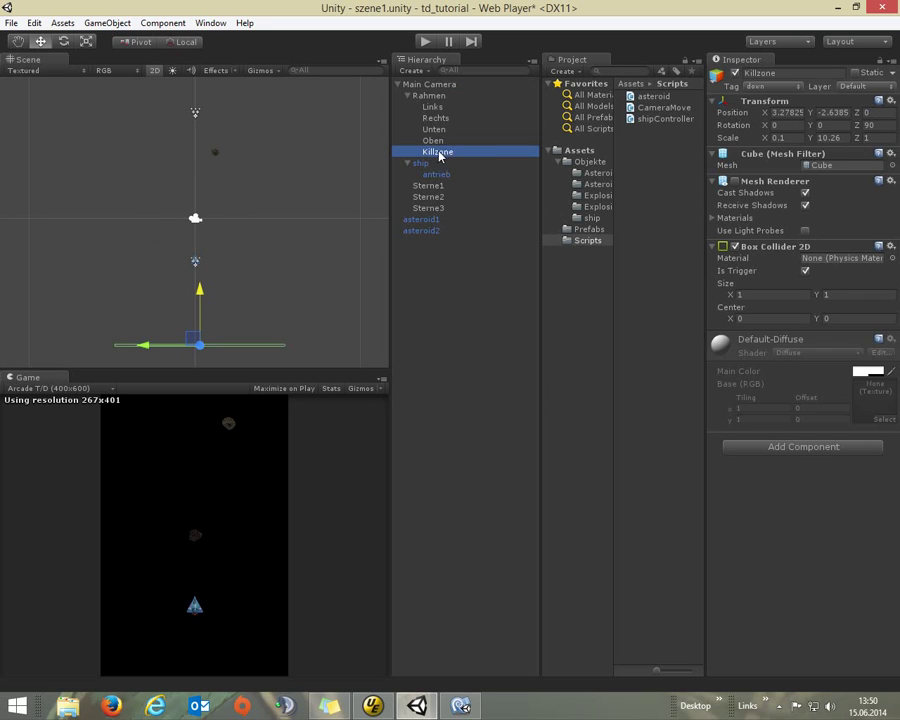
- Add a new tag named killzone in the Tags list
{"action": "left_click", "coordinate": [803, 90]}
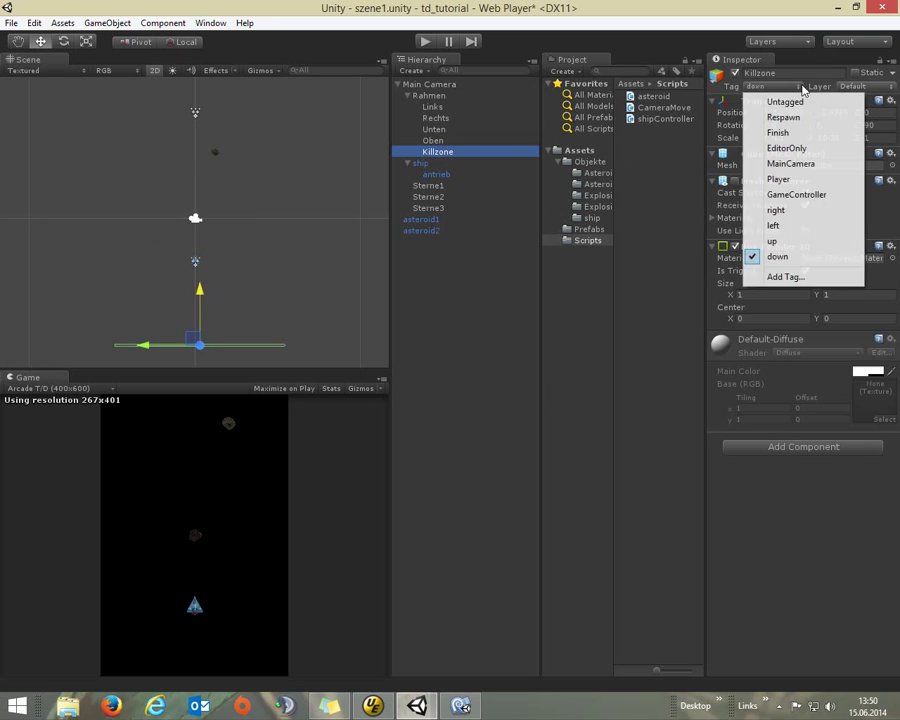
{"action": "left_click", "coordinate": [800, 278]}
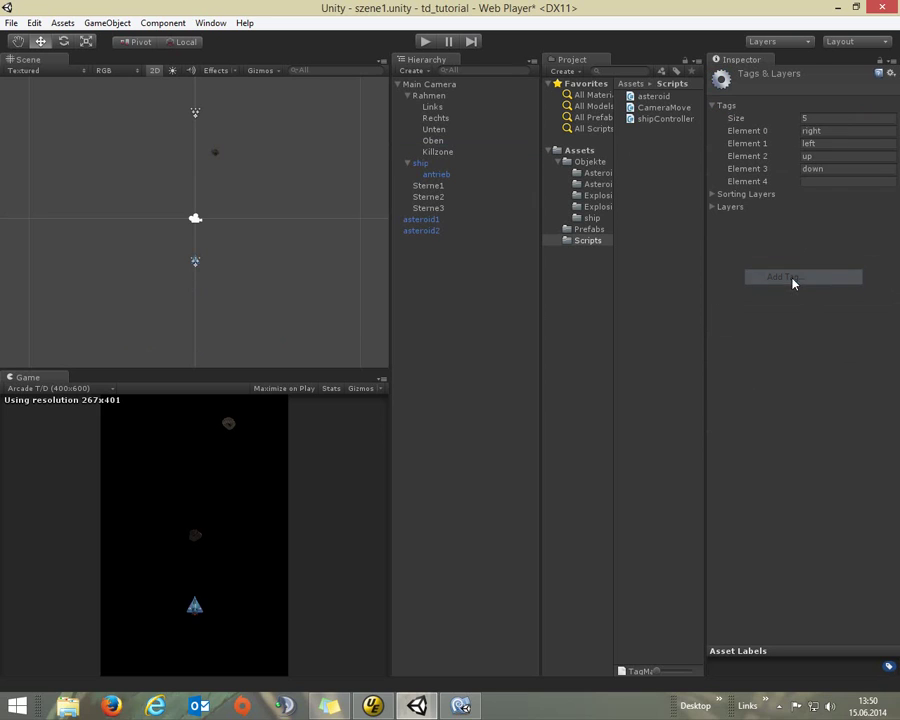
{"action": "left_click", "coordinate": [827, 179]}
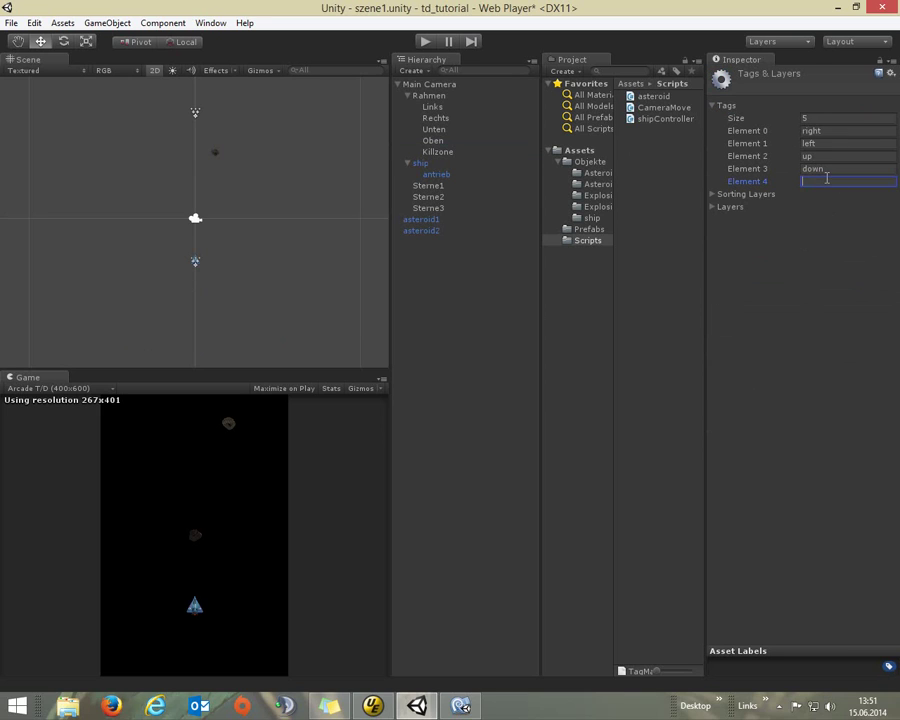
{"action": "type", "text": "killzone"}
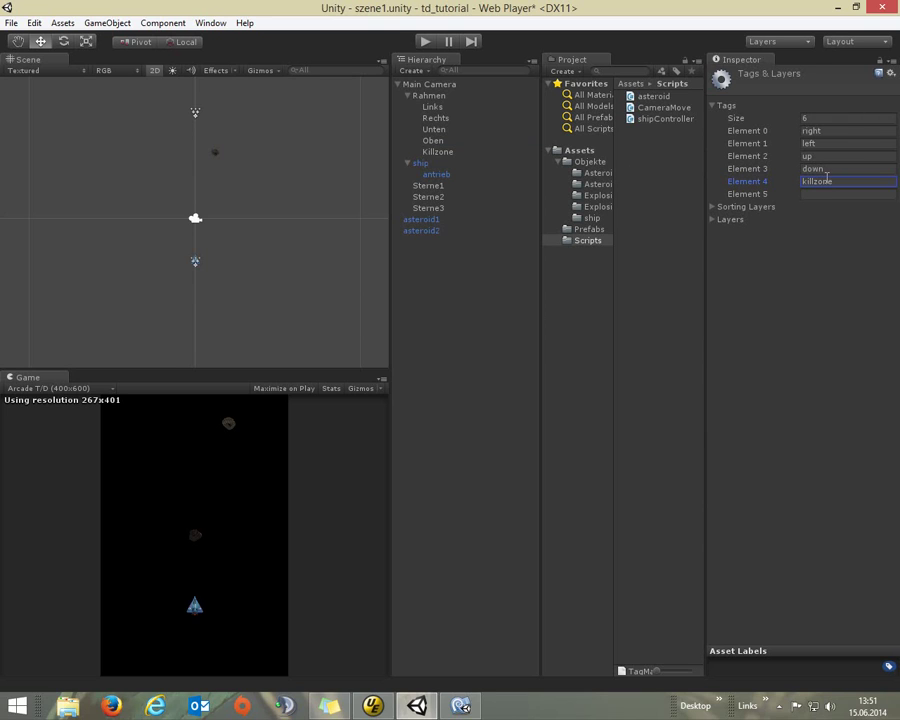
- Assign the killzone tag to the Killzone object
{"action": "left_click", "coordinate": [442, 151]}
{"action": "left_click", "coordinate": [757, 86]}
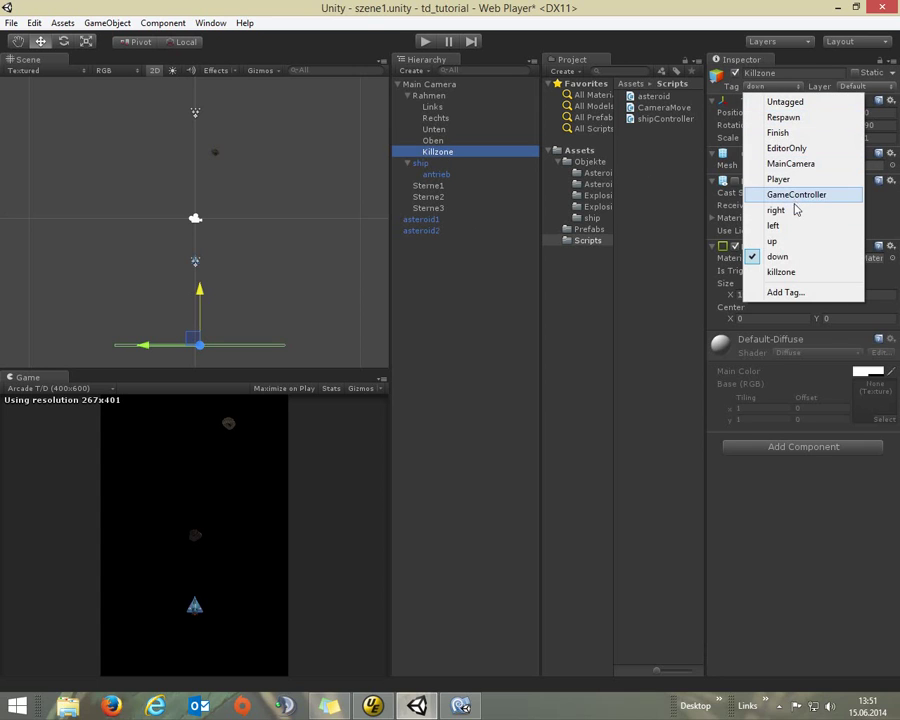
{"action": "left_click", "coordinate": [781, 272]}
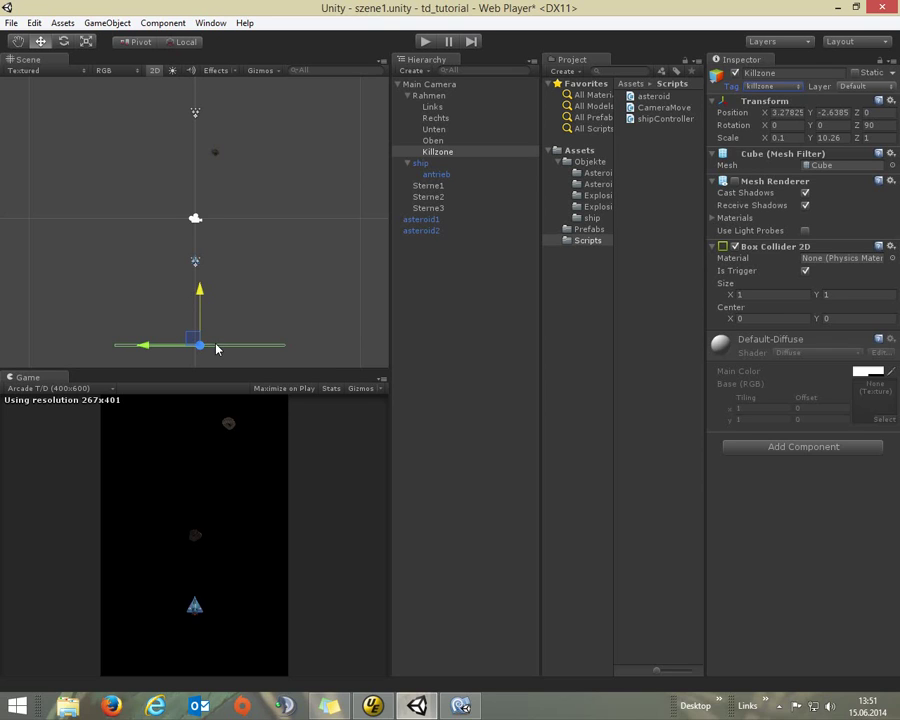
{"action": "left_click", "coordinate": [215, 154]}
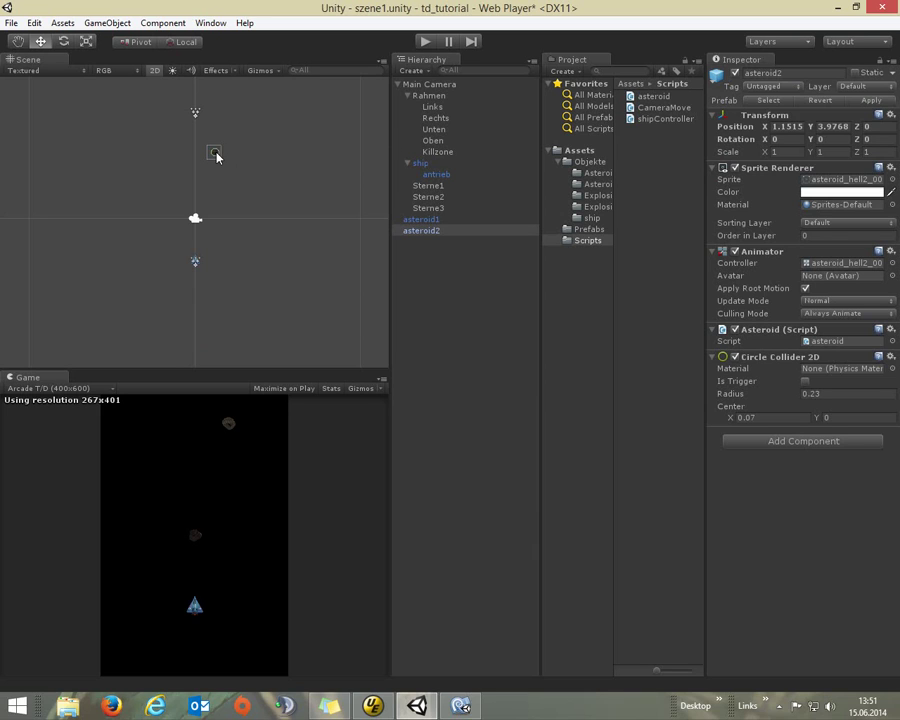
{"action": "left_click", "coordinate": [436, 152]}
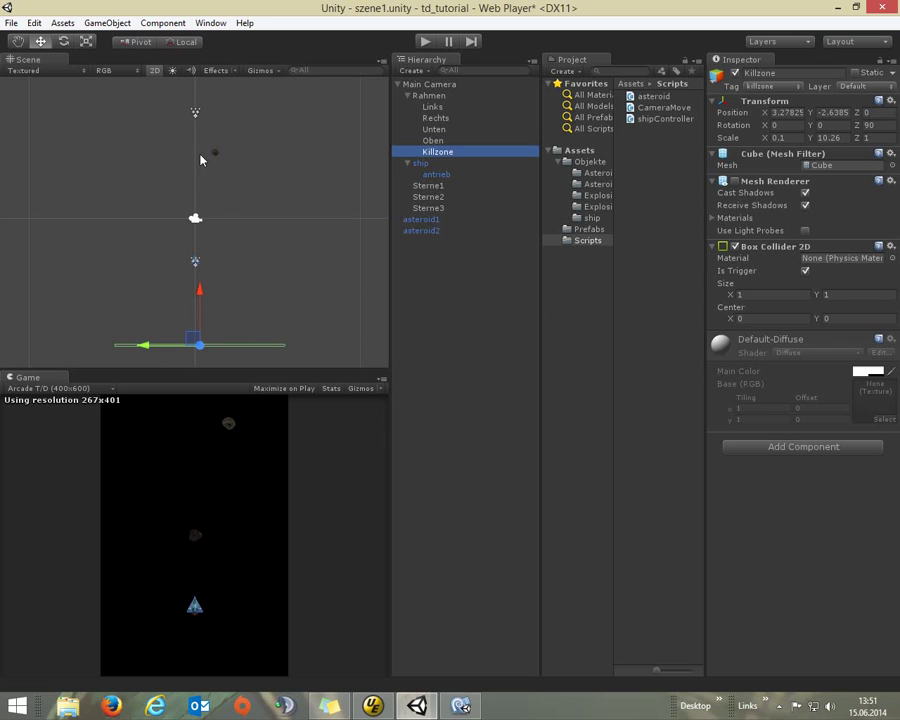
- Add a Rigidbody 2D with Gravity Scale 0 to Killzone, then select asteroid1
{"action": "left_click", "coordinate": [178, 27]}
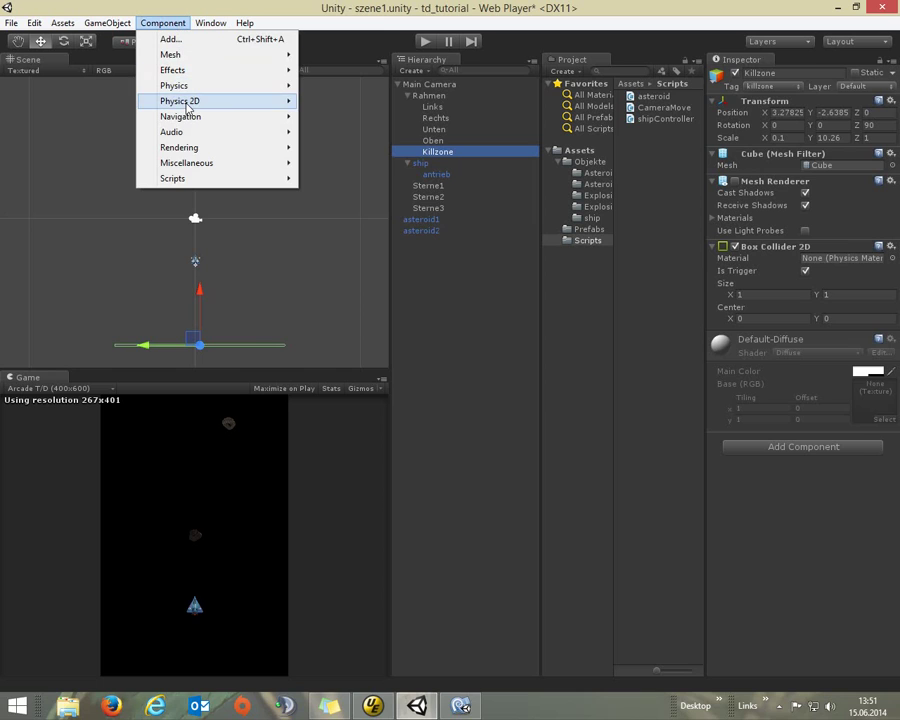
{"action": "mouse_move", "coordinate": [150, 101]}
{"action": "left_click", "coordinate": [346, 102]}
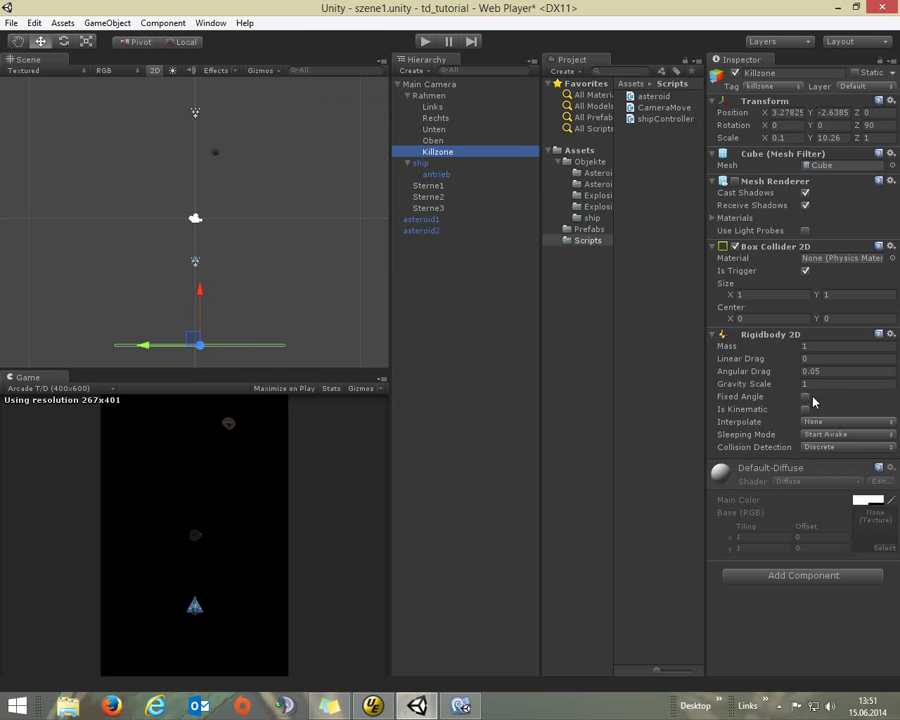
{"action": "left_click", "coordinate": [773, 386]}
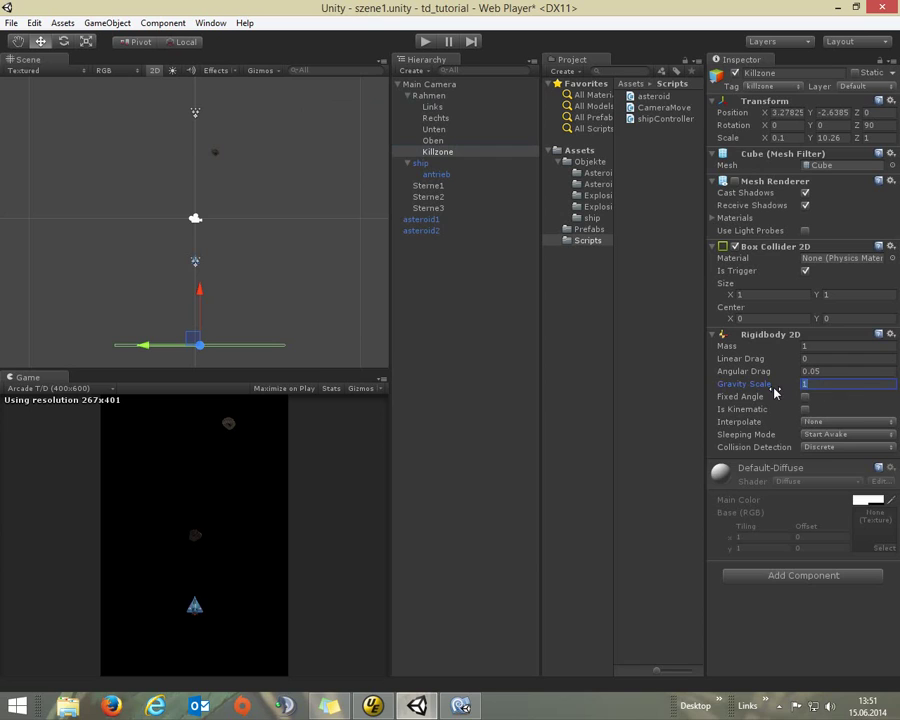
{"action": "left_click", "coordinate": [476, 386]}
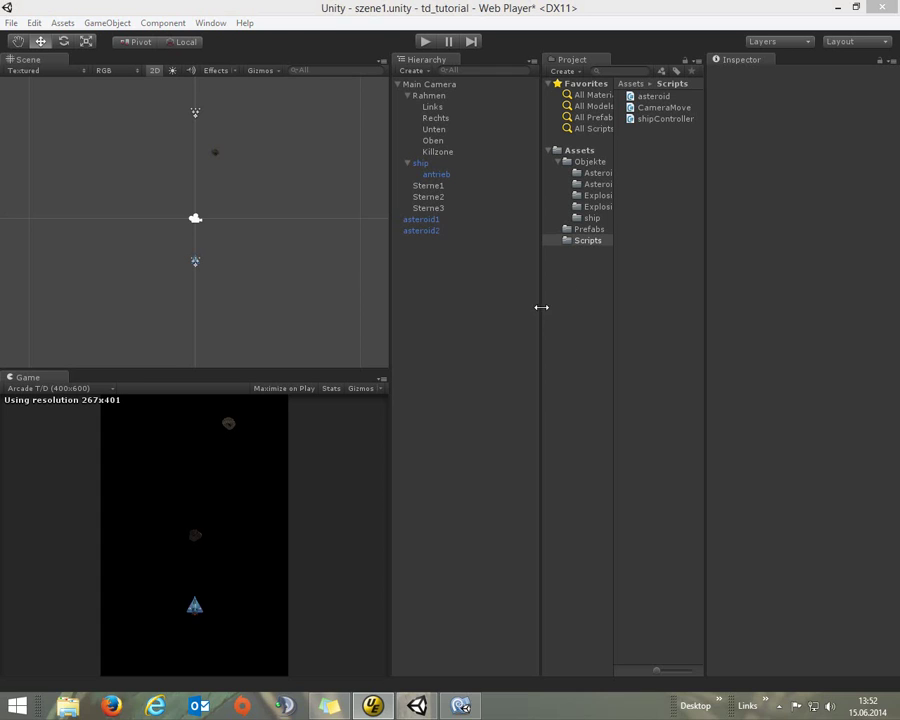
{"action": "left_click", "coordinate": [430, 222]}
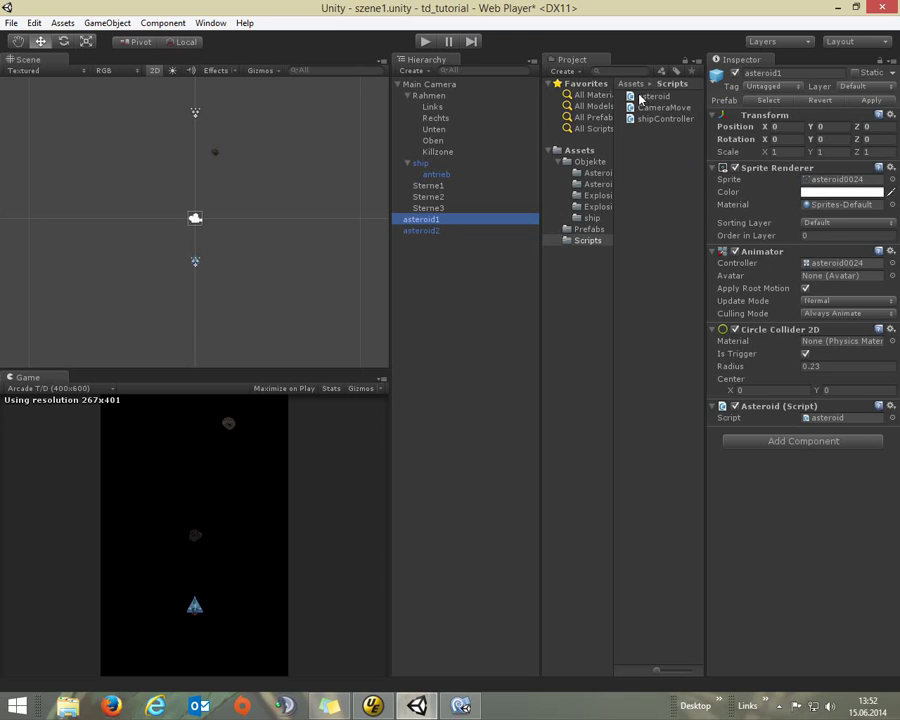
- Create a C# script named killdeath in the Scripts folder and open it in MonoDevelop
{"action": "right_click", "coordinate": [643, 161]}
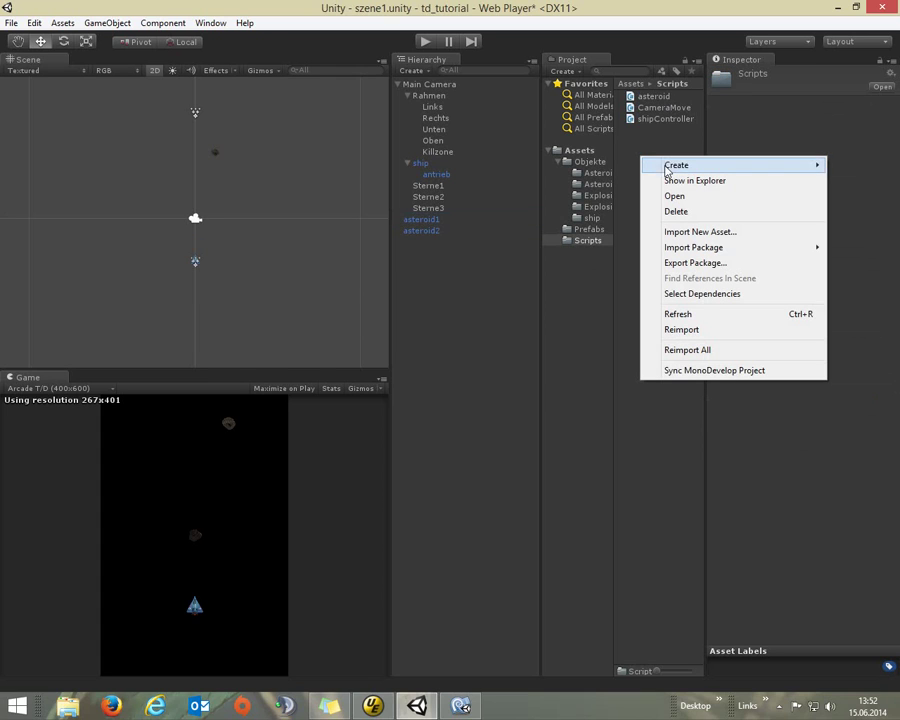
{"action": "mouse_move", "coordinate": [677, 167]}
{"action": "left_click", "coordinate": [542, 202]}
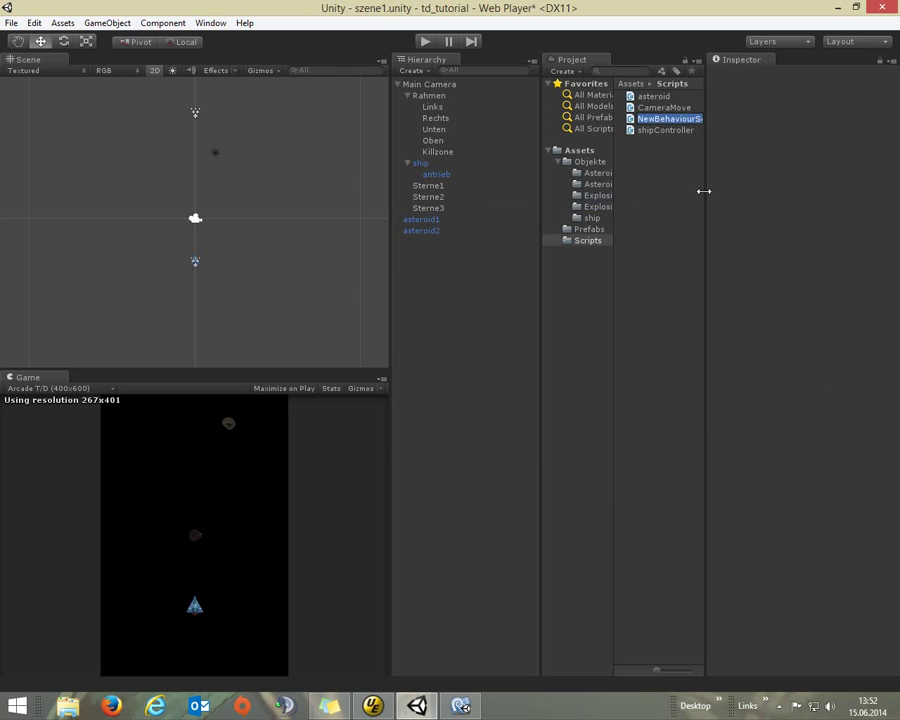
{"action": "type", "text": "killdeath"}
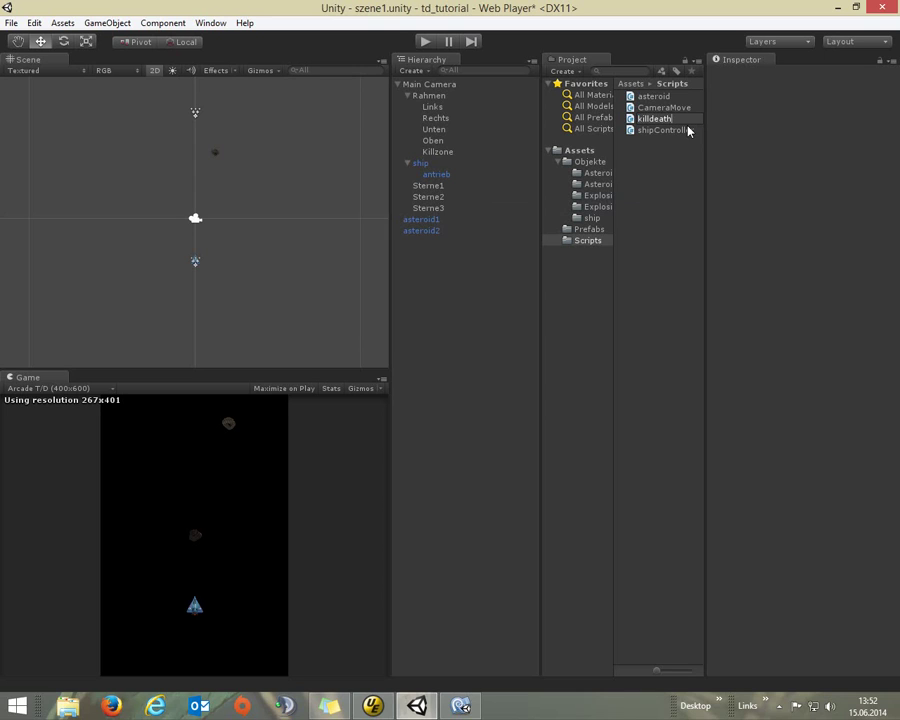
{"action": "key", "text": "Return"}
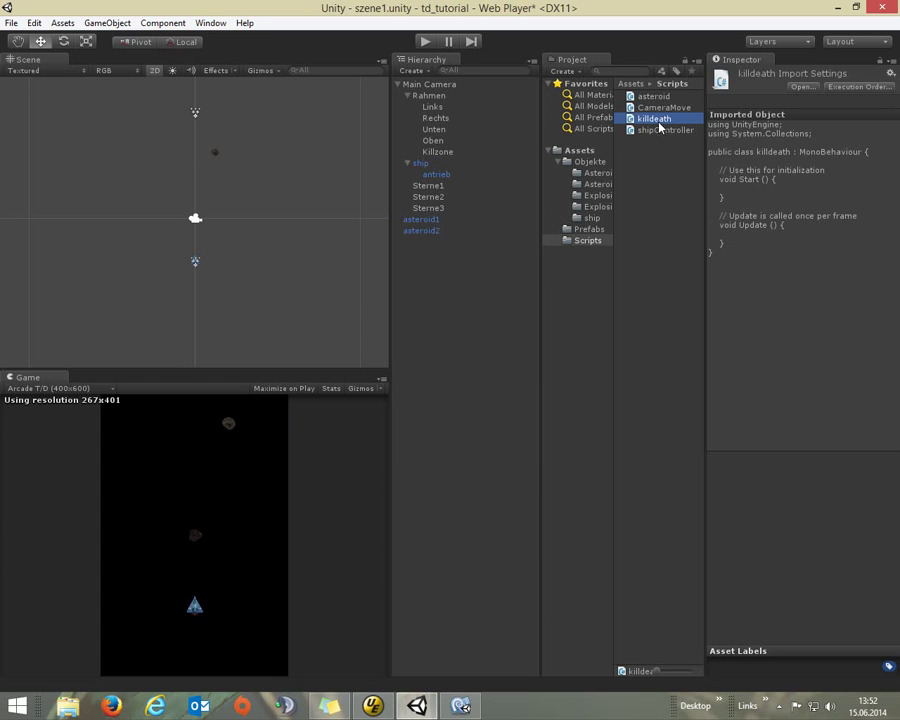
{"action": "left_click", "coordinate": [463, 710]}
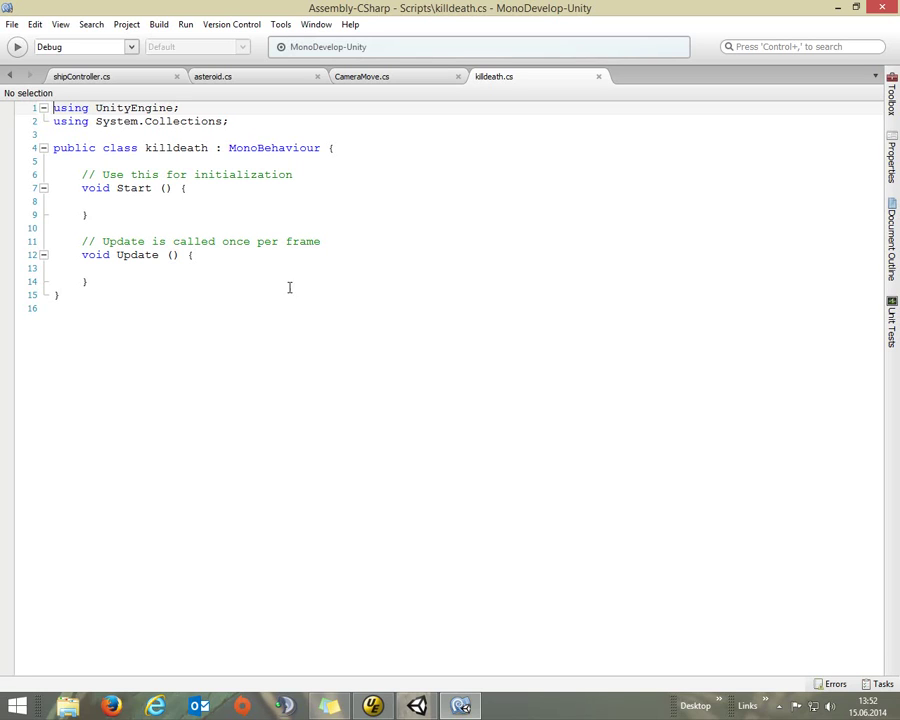
- Below Update, write void OnTriggerEnter2D(Collider2D other){ and open its body
{"action": "left_click", "coordinate": [120, 282]}
{"action": "key", "text": "Return"}
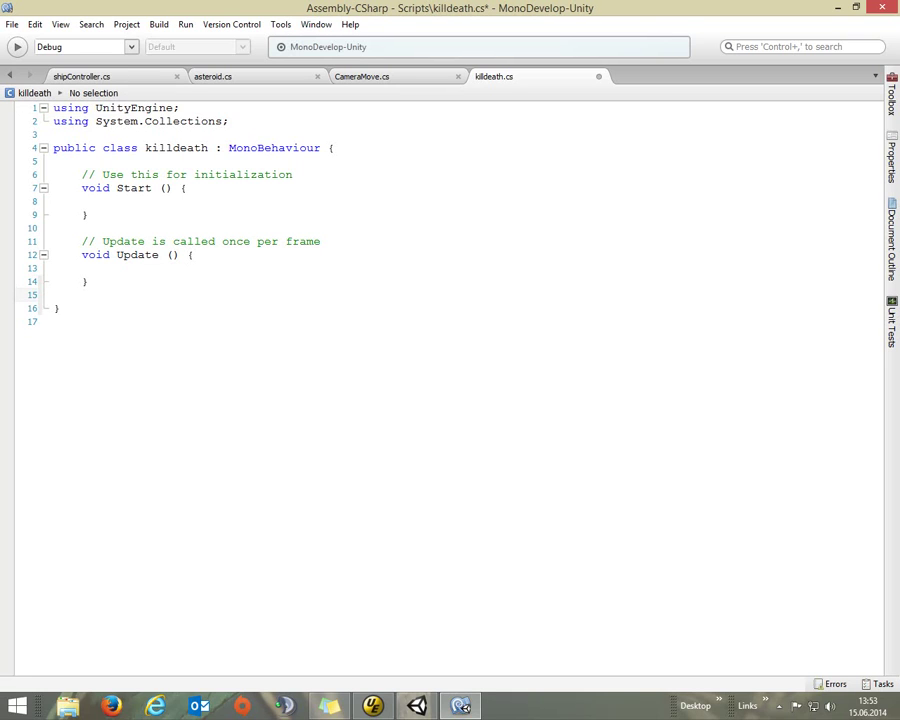
{"action": "type", "text": "void"}
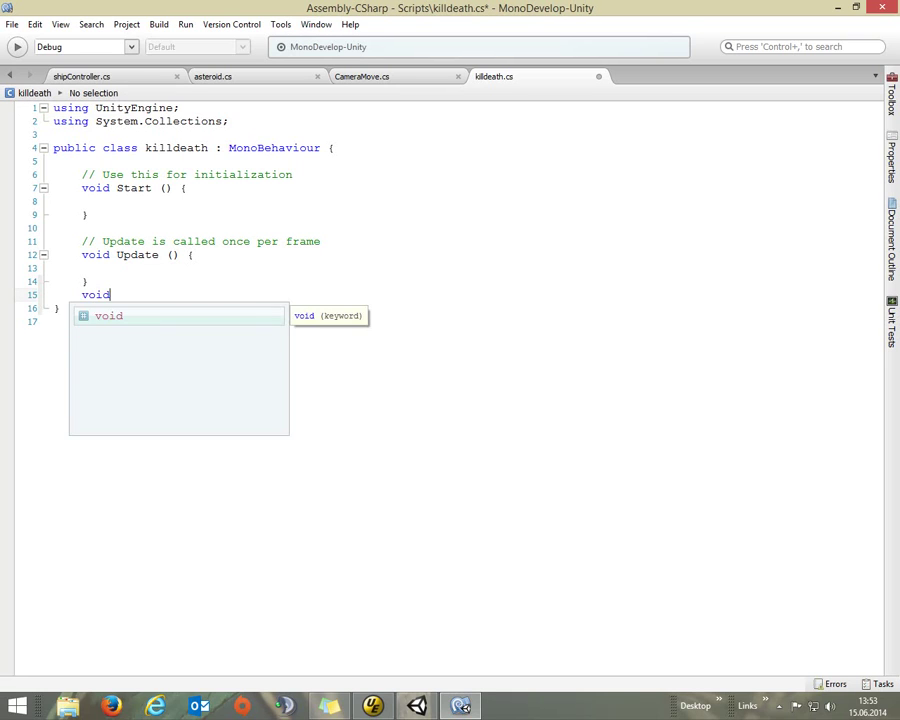
{"action": "type", "text": " Ontrigger"}
{"action": "key", "text": "BackSpace"}
{"action": "key", "text": "BackSpace"}
{"action": "key", "text": "BackSpace"}
{"action": "key", "text": "BackSpace"}
{"action": "key", "text": "BackSpace"}
{"action": "key", "text": "BackSpace"}
{"action": "type", "text": "TriggerEnter"}
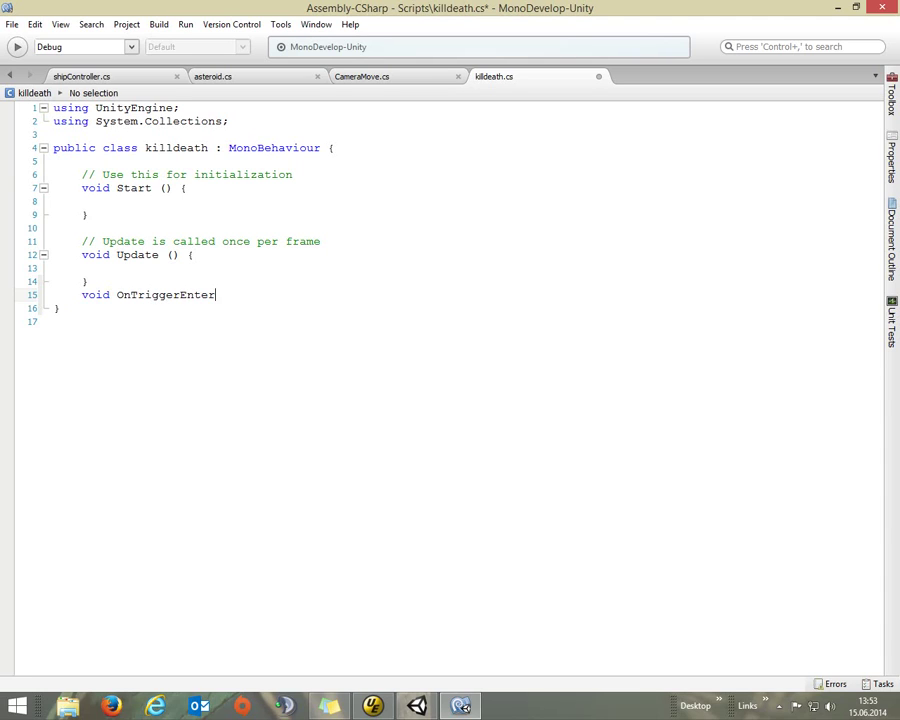
{"action": "type", "text": "("}
{"action": "key", "text": "BackSpace"}
{"action": "type", "text": "2D("}
{"action": "type", "text": "Coll"}
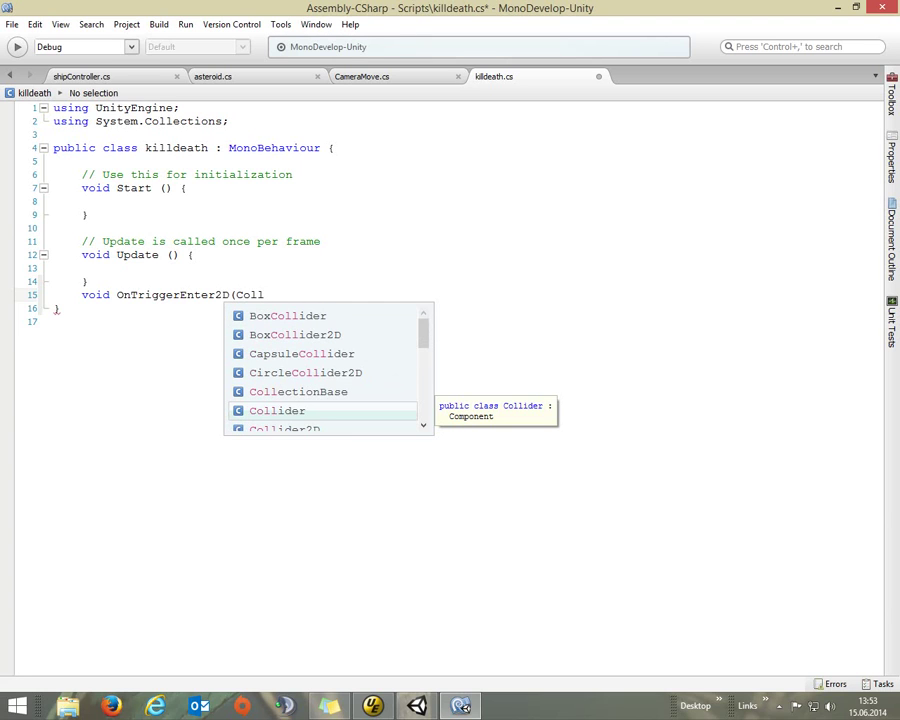
{"action": "key", "text": "Down"}
{"action": "key", "text": "Return"}
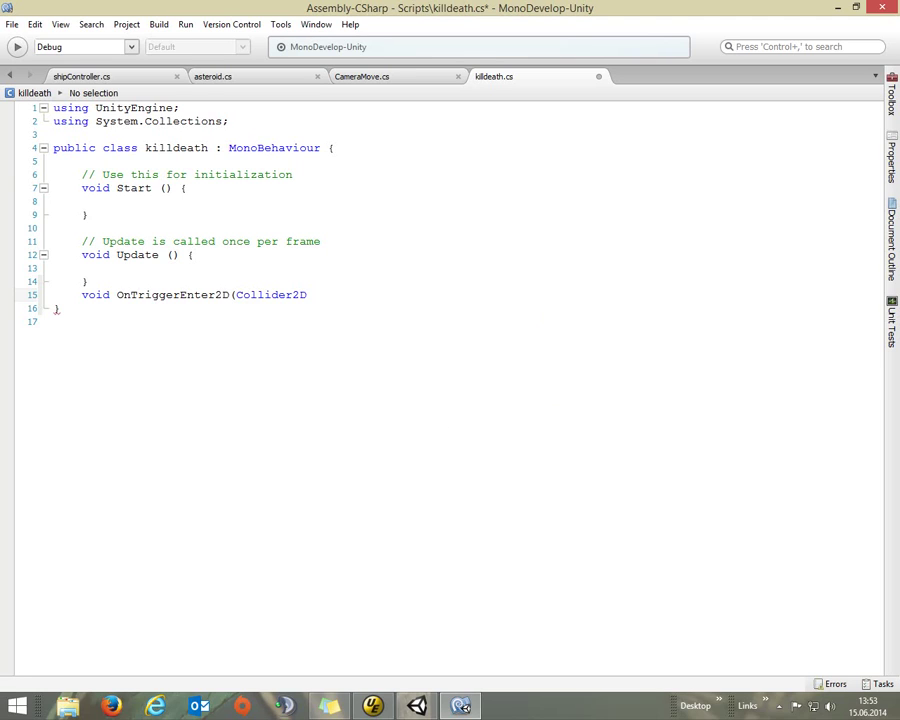
{"action": "type", "text": "other){"}
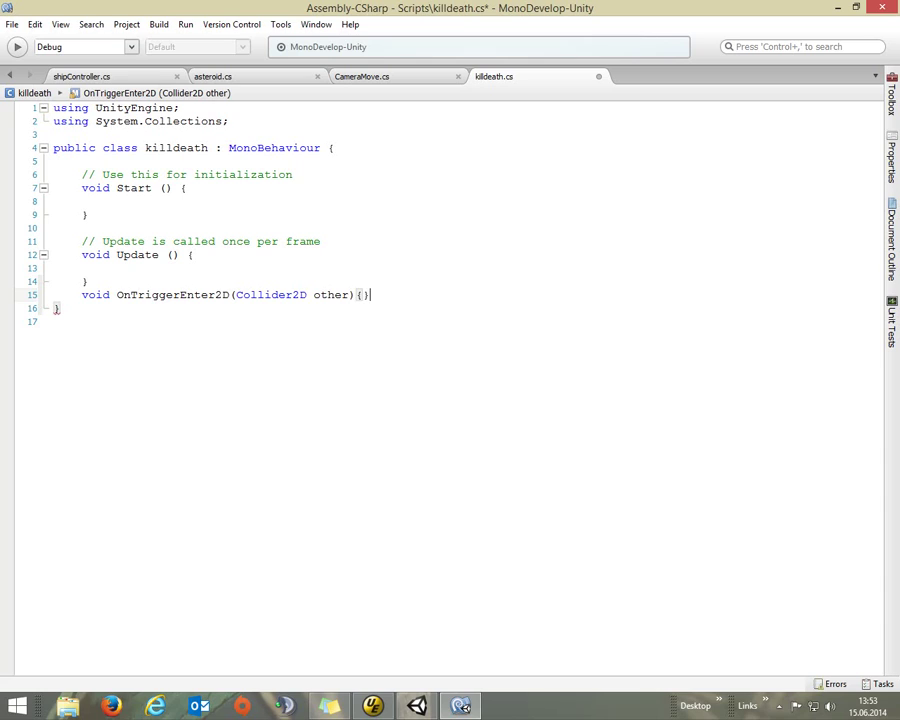
{"action": "key", "text": "Return"}
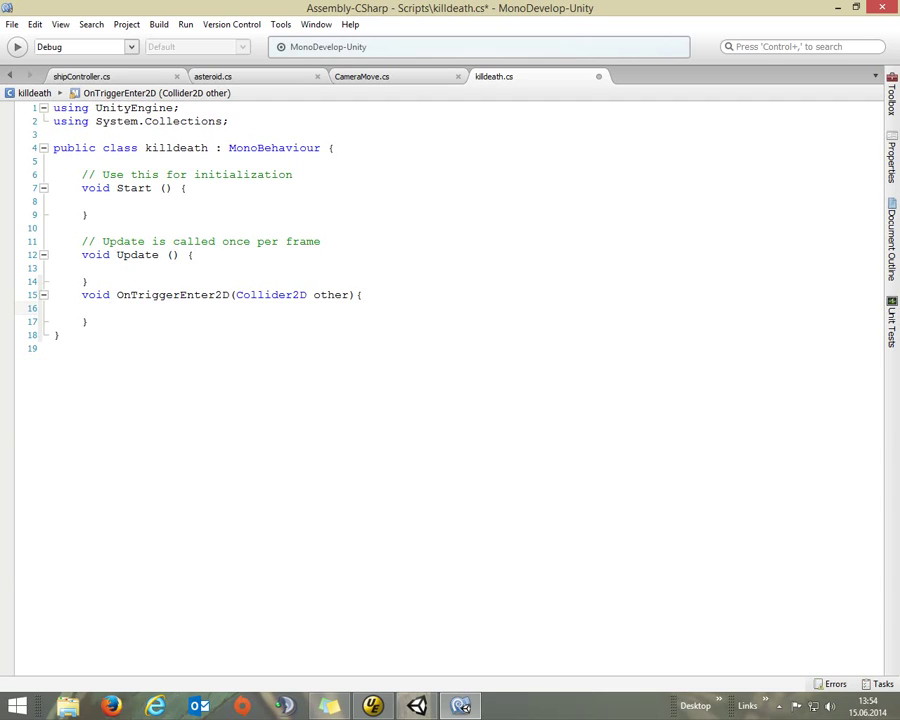
- Add if(other.CompareTag("killzone")){ Destroy(gameObject); } inside the trigger method
{"action": "type", "text": "if(ot"}
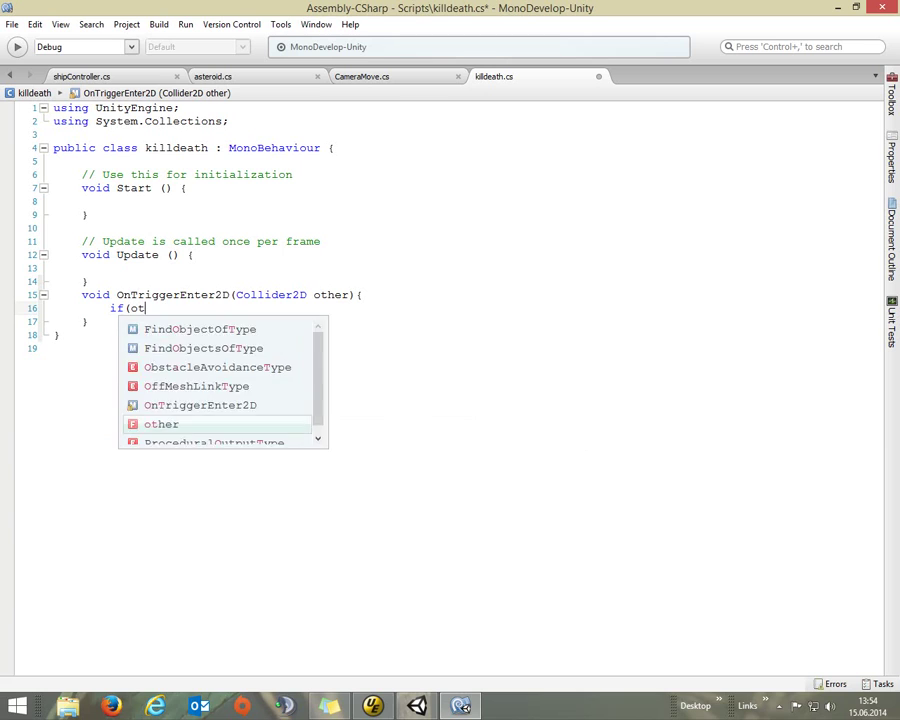
{"action": "type", "text": "her."}
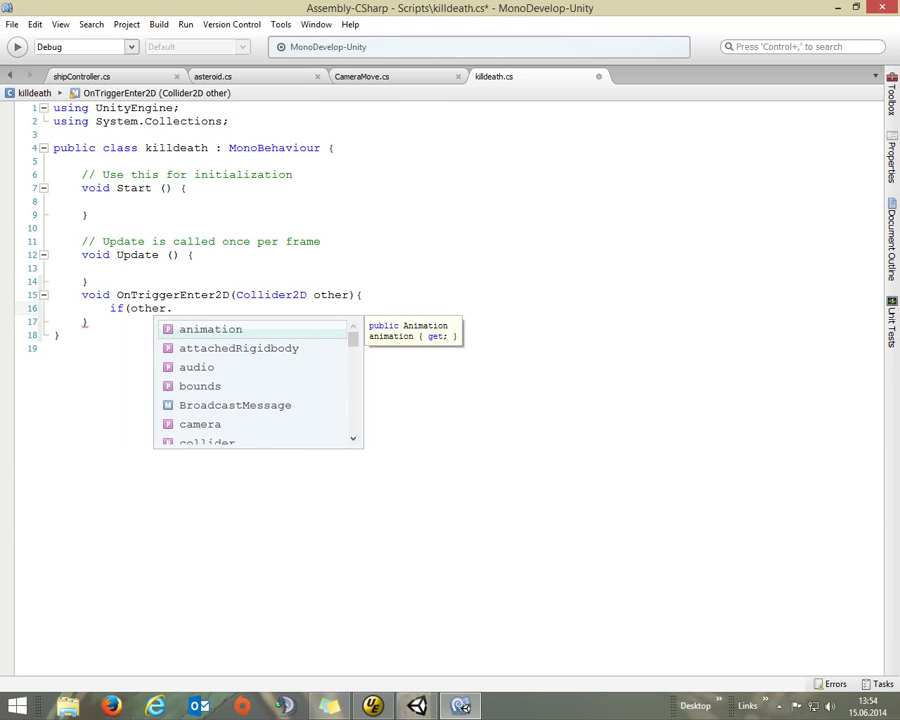
{"action": "type", "text": "Com"}
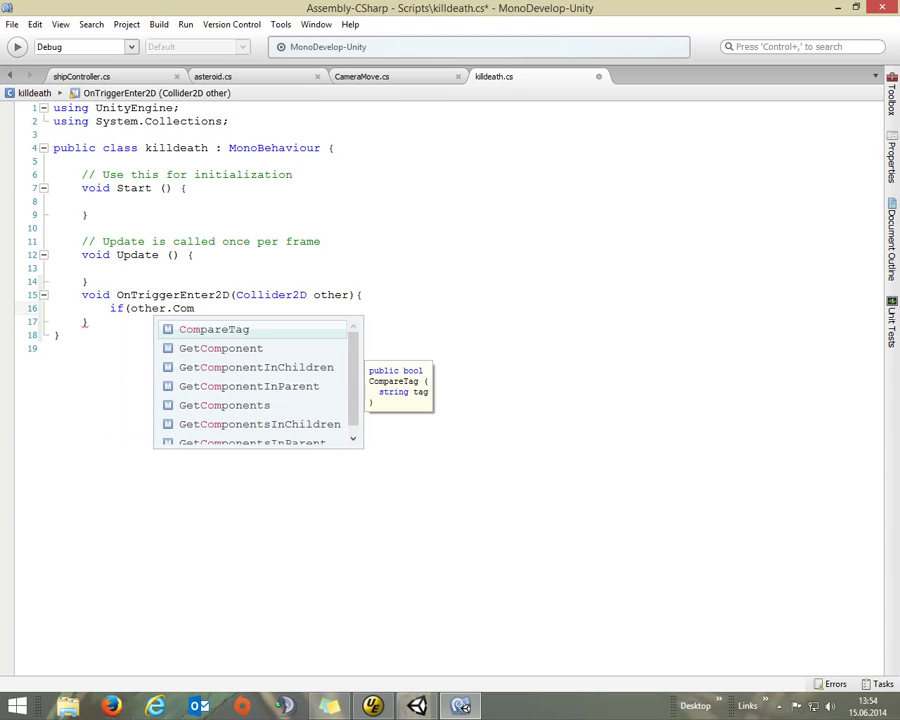
{"action": "key", "text": "Return"}
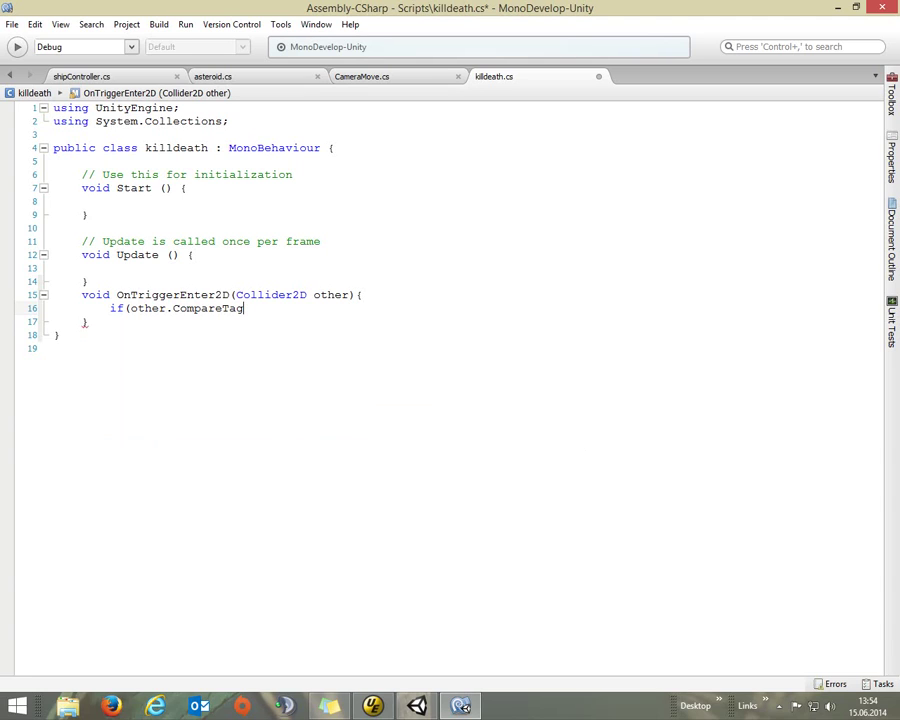
{"action": "type", "text": "(\"killzone\")"}
{"action": "type", "text": ")"}
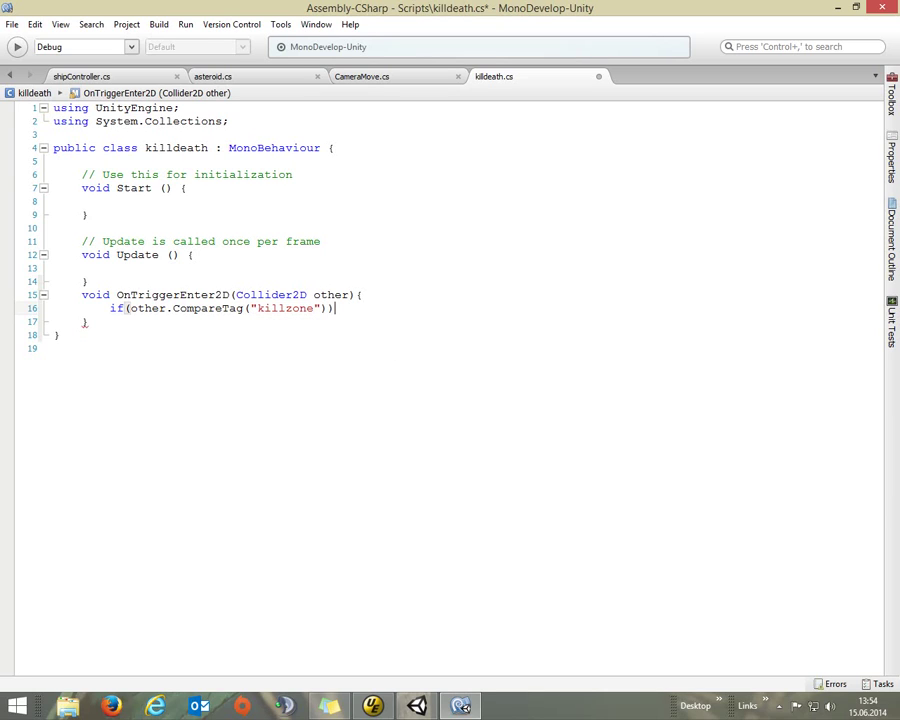
{"action": "type", "text": "{}"}
{"action": "key", "text": "Left"}
{"action": "key", "text": "Return"}
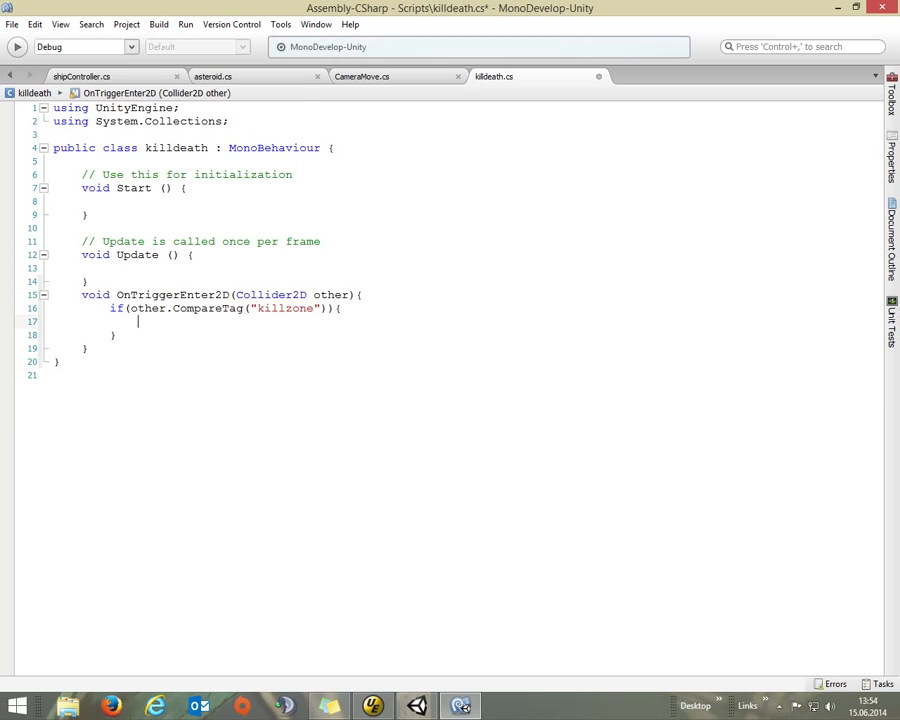
{"action": "type", "text": "Des"}
{"action": "key", "text": "Return"}
{"action": "type", "text": "("}
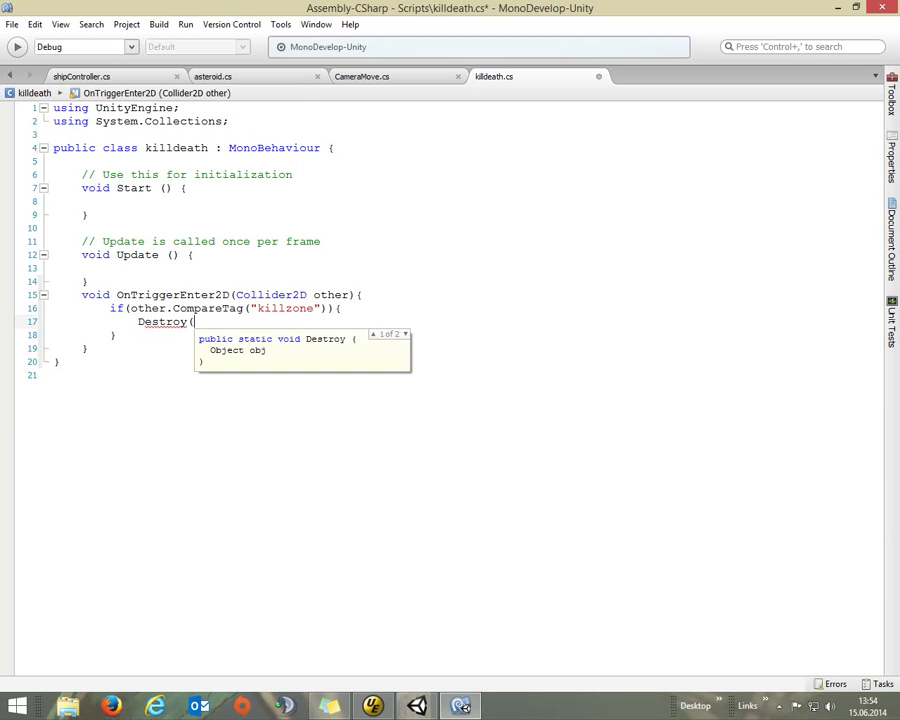
{"action": "type", "text": "gameOb"}
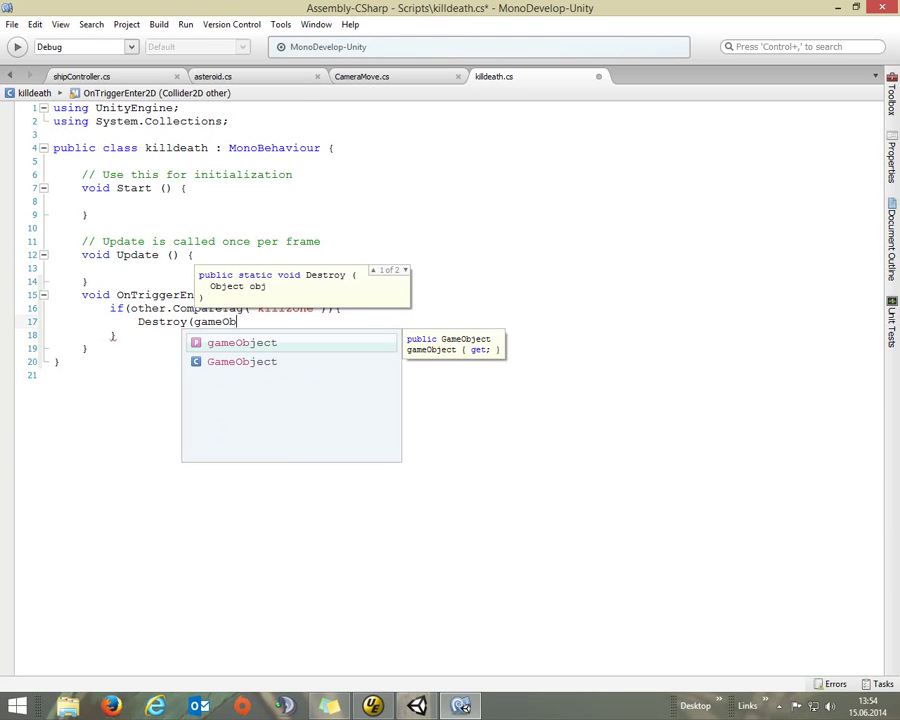
{"action": "type", "text": "jek"}
{"action": "key", "text": "BackSpace"}
{"action": "key", "text": "Return"}
{"action": "type", "text": ");"}
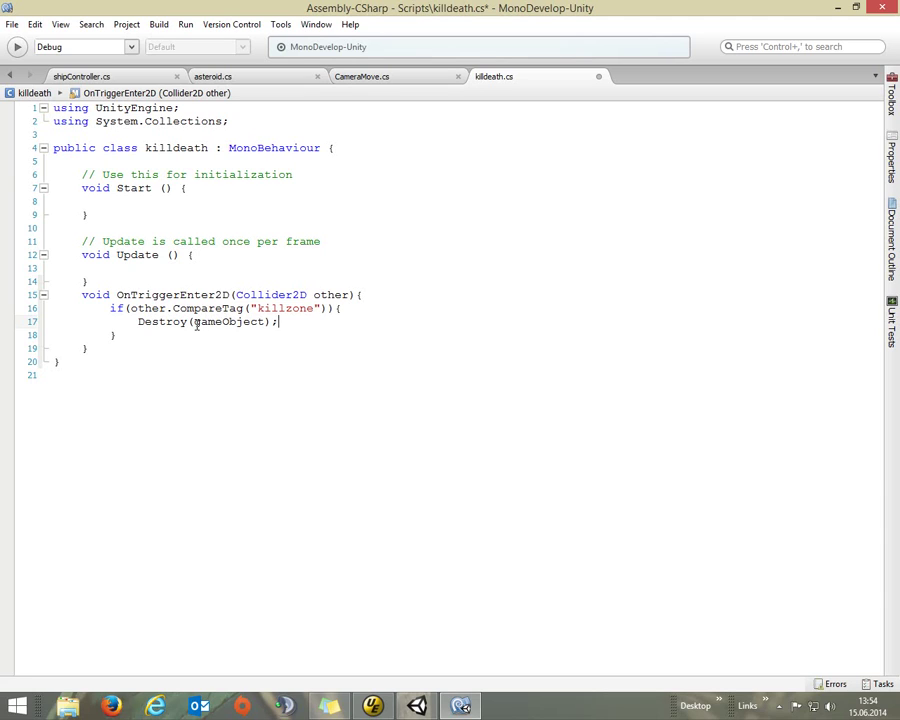
- Save killdeath.cs and return to the Unity editor
{"action": "mouse_move", "coordinate": [247, 325]}
{"action": "right_click", "coordinate": [500, 78]}
{"action": "left_click", "coordinate": [577, 141]}
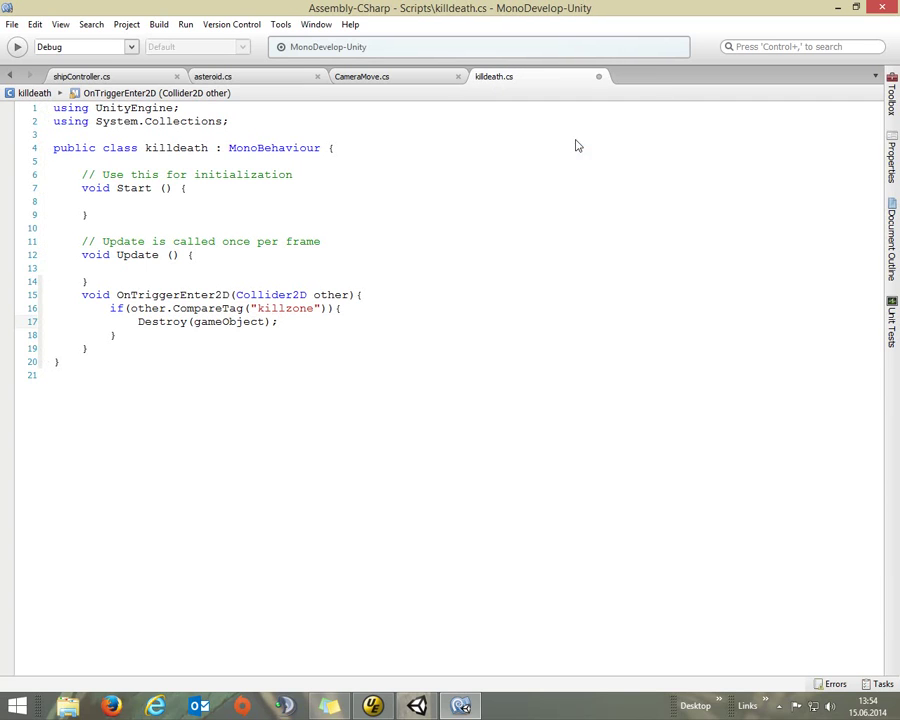
{"action": "left_click", "coordinate": [417, 706]}
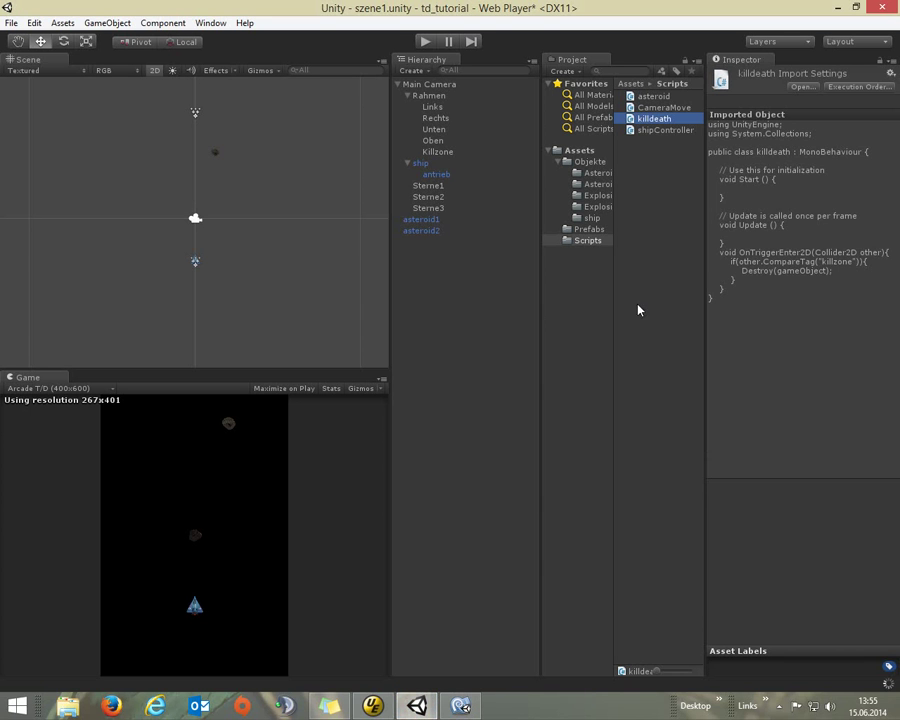
- Attach the killdeath script to both asteroid1 and asteroid2
{"action": "left_click", "coordinate": [663, 153]}
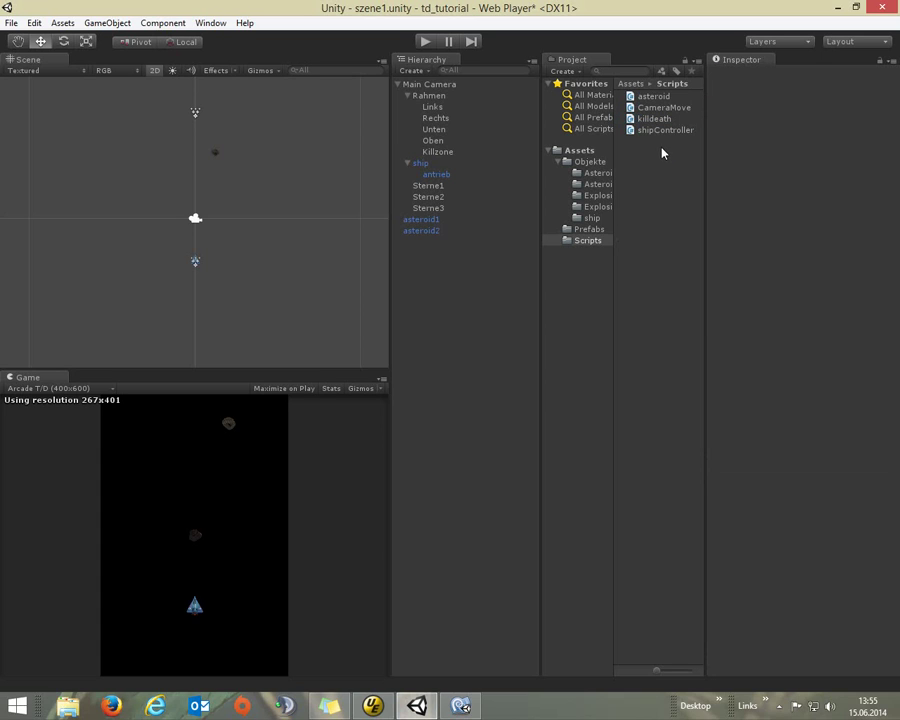
{"action": "left_click_drag", "start_coordinate": [660, 119], "coordinate": [433, 220]}
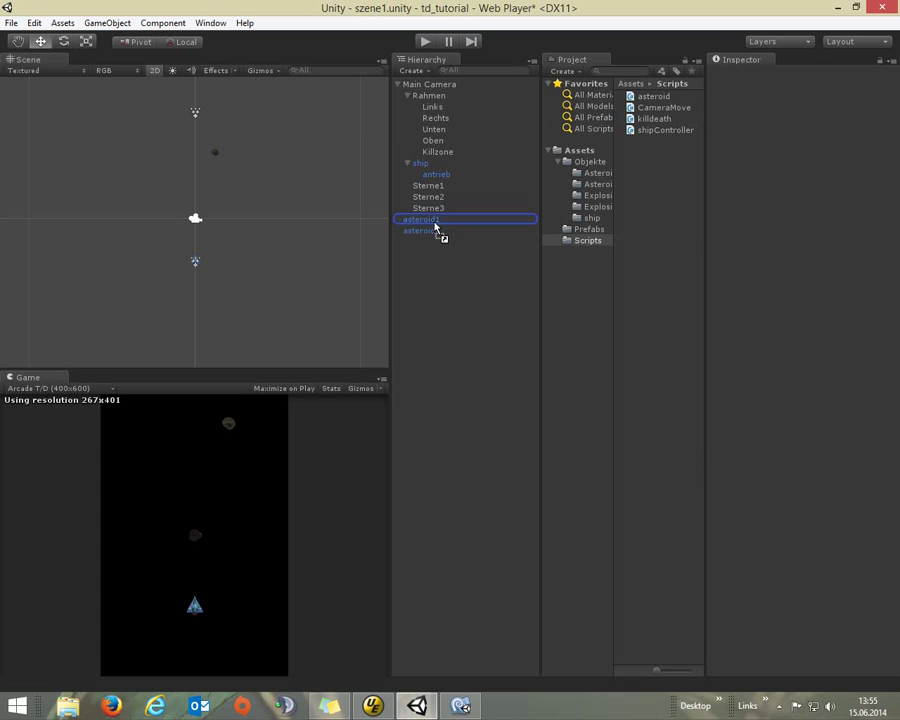
{"action": "left_click_drag", "start_coordinate": [662, 119], "coordinate": [432, 223]}
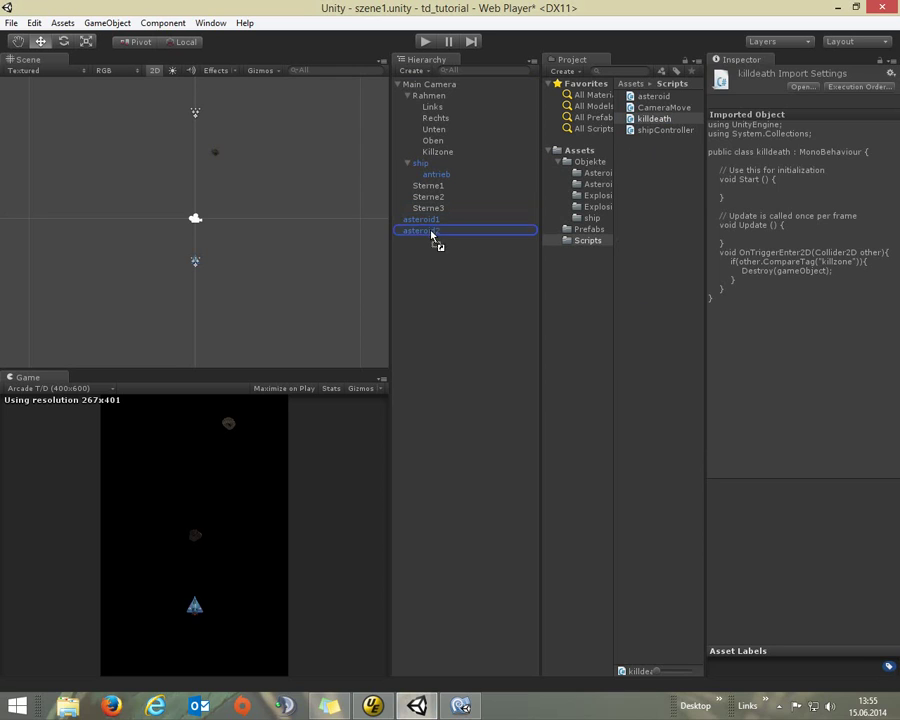
{"action": "left_click", "coordinate": [433, 220]}
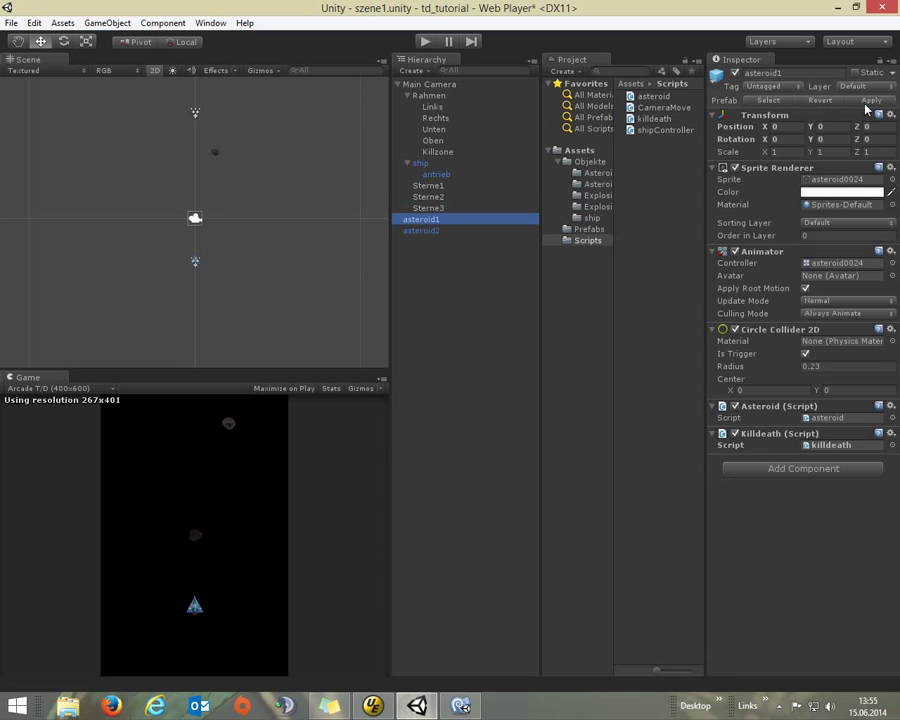
- Apply asteroid2's changes to the asteroid prefab and start the game
{"action": "left_click", "coordinate": [425, 231]}
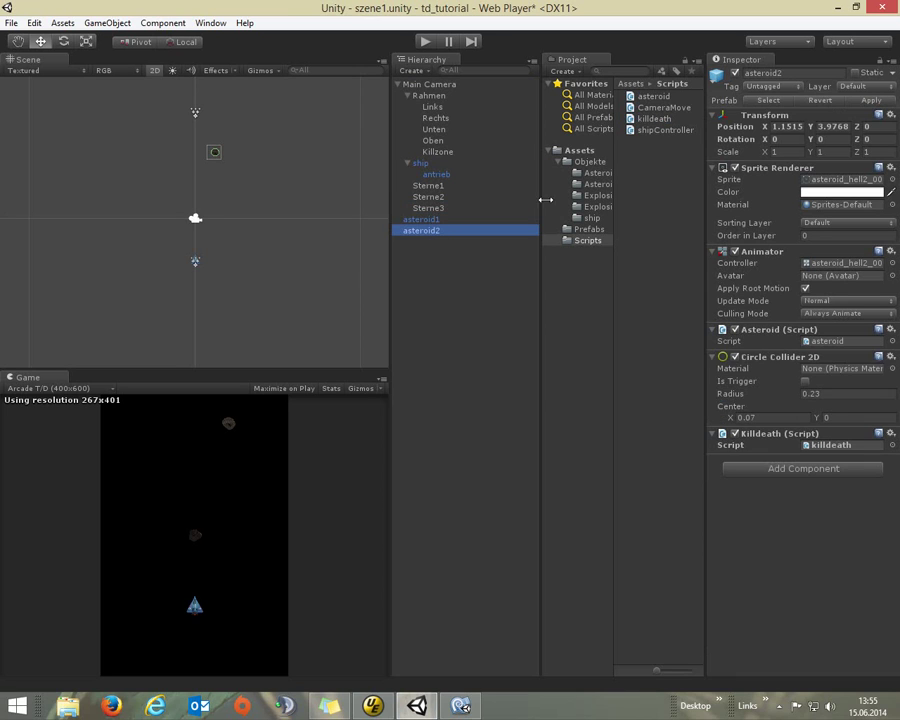
{"action": "left_click", "coordinate": [868, 103]}
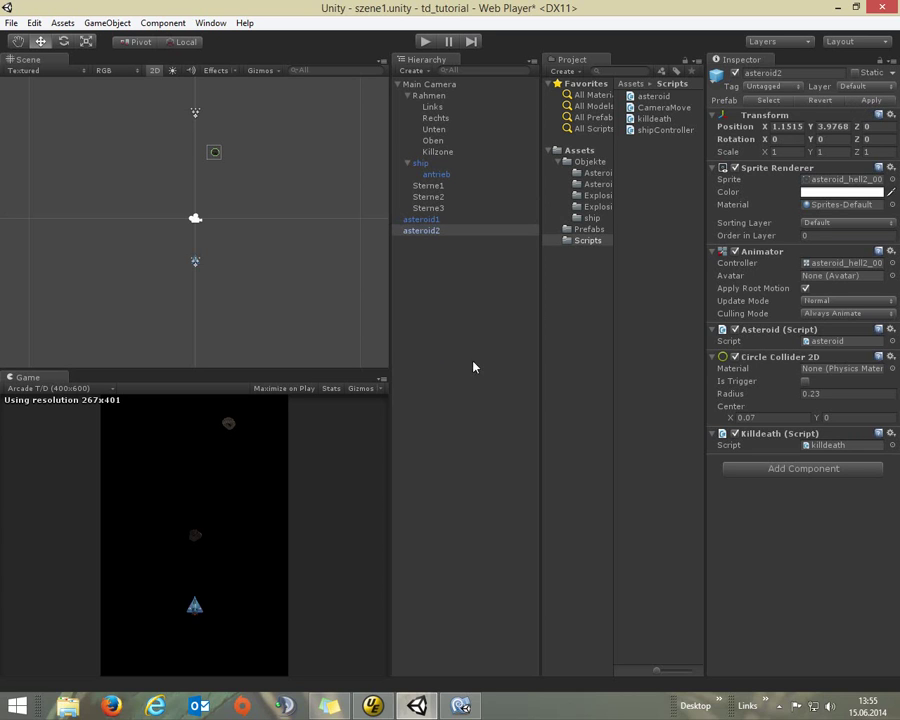
{"action": "left_click", "coordinate": [425, 41]}
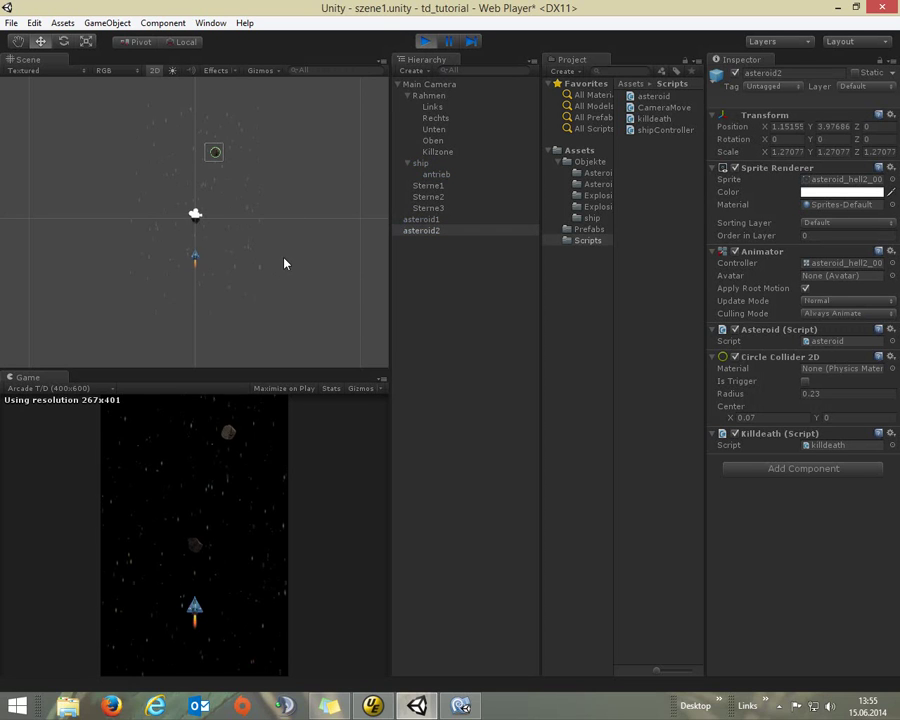
- Let both asteroids be destroyed by the Killzone during the test run, then stop Play mode
{"action": "left_click", "coordinate": [434, 86]}
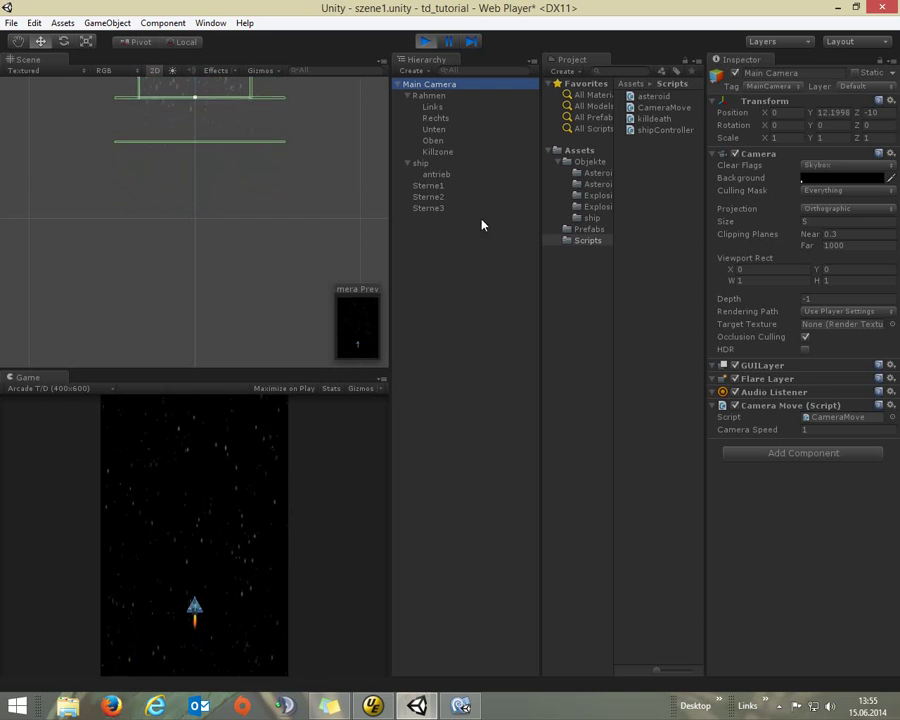
{"action": "left_click", "coordinate": [425, 42]}
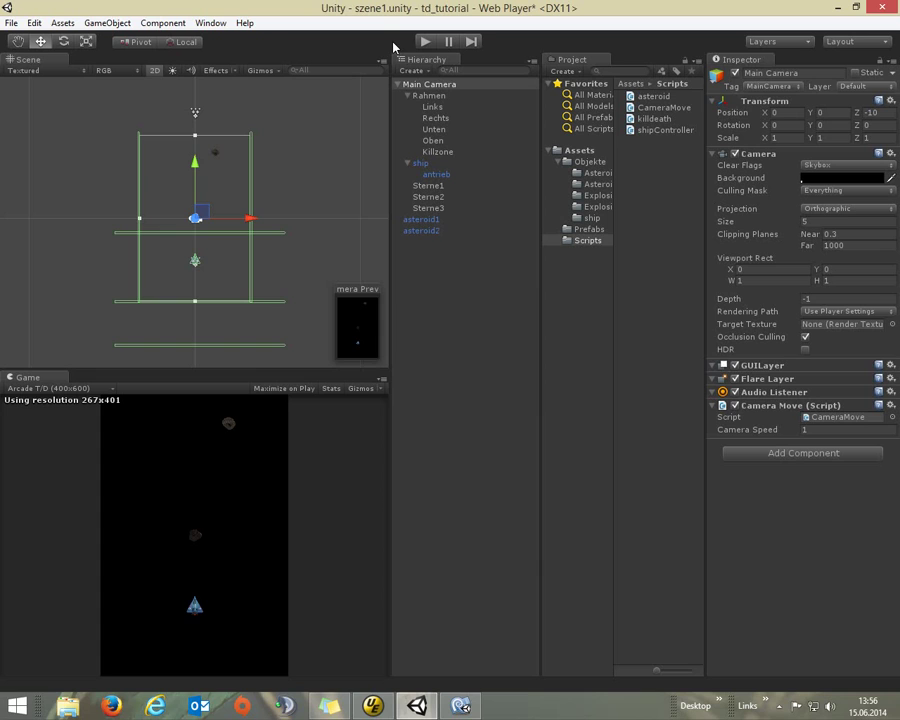
- Bring killdeath.cs to the front in MonoDevelop from the taskbar
{"action": "left_click", "coordinate": [461, 706]}
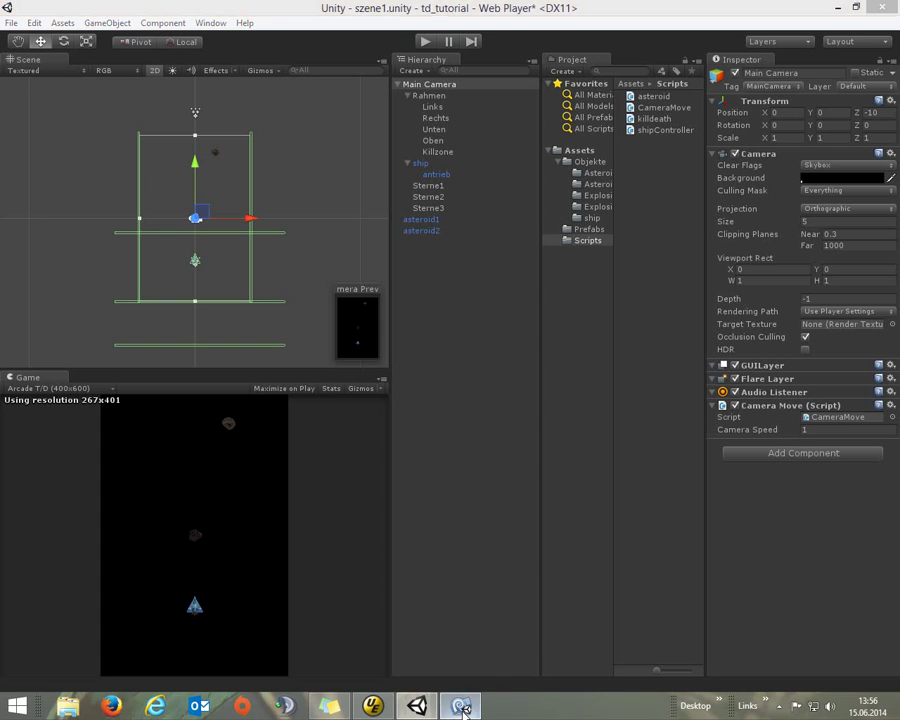
- Add an if(other.CompareTag("Player")) block below the killzone check
{"action": "left_click", "coordinate": [150, 340]}
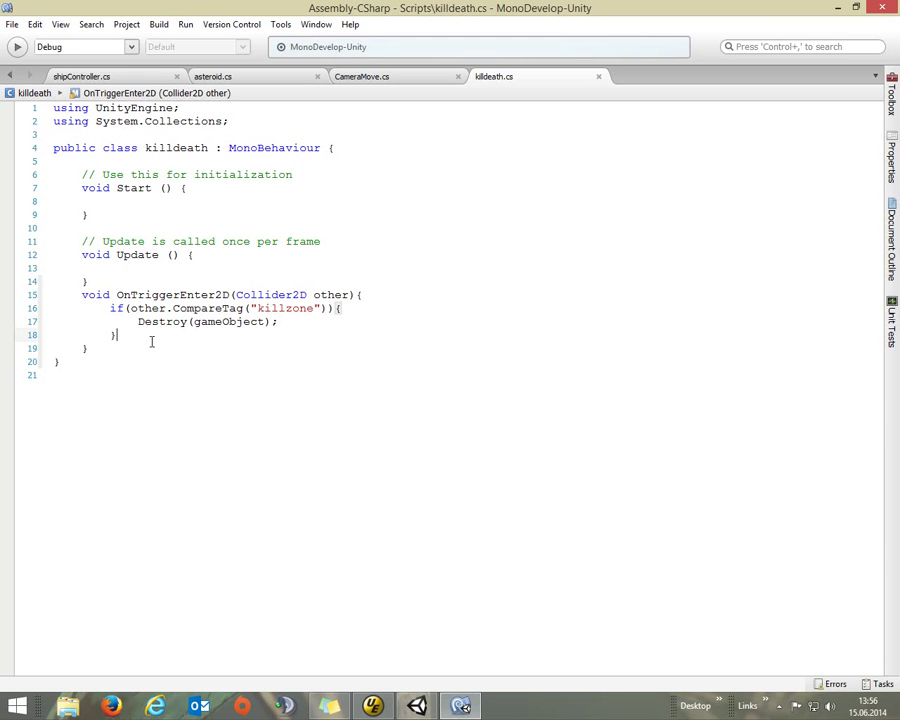
{"action": "key", "text": "Return"}
{"action": "type", "text": "if(other"}
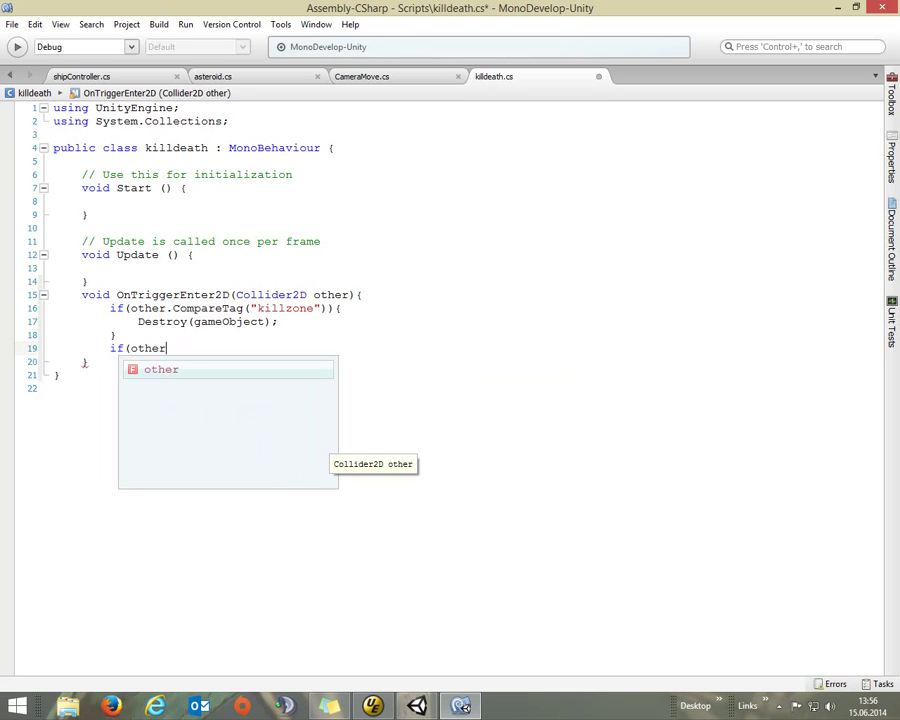
{"action": "type", "text": ".Com"}
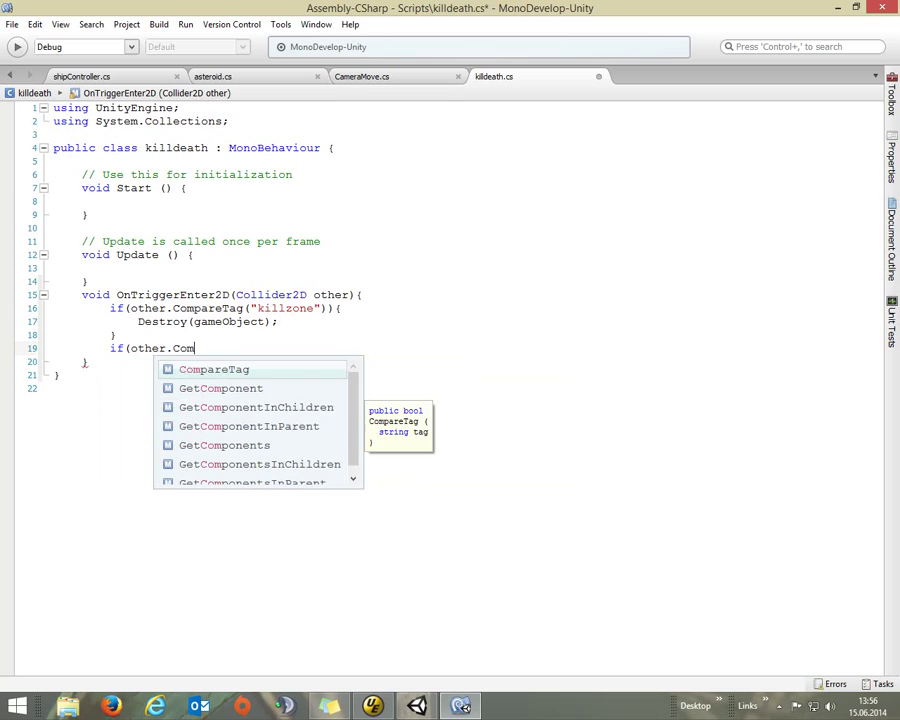
{"action": "key", "text": "Return"}
{"action": "type", "text": "(\"Player\")"}
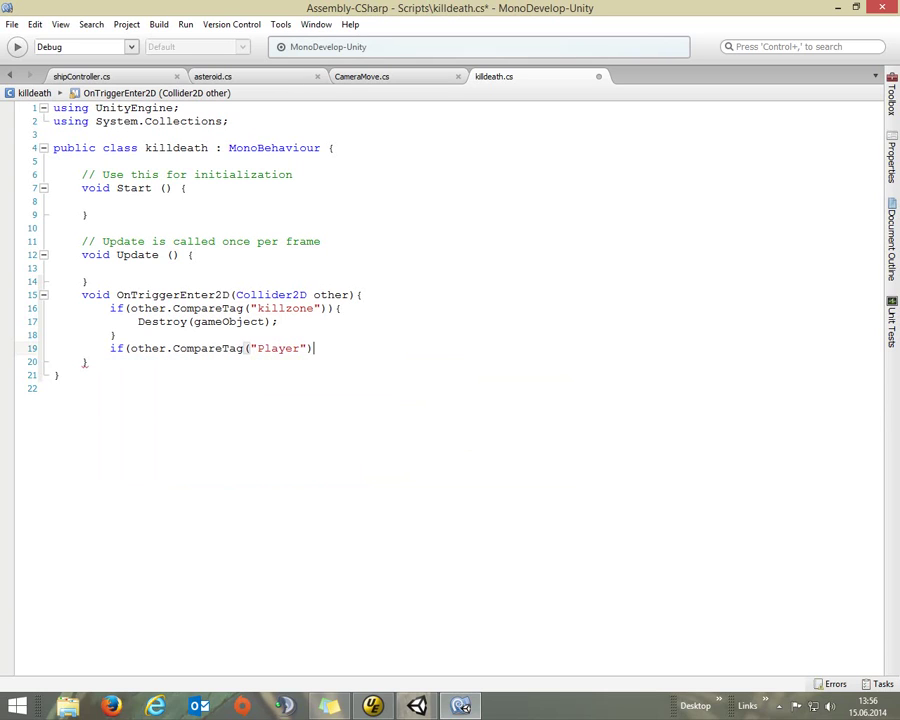
{"action": "type", "text": "){}"}
{"action": "key", "text": "Return"}
- Call Destroy(gameObject) inside the Player check and save killdeath.cs
{"action": "type", "text": "D"}
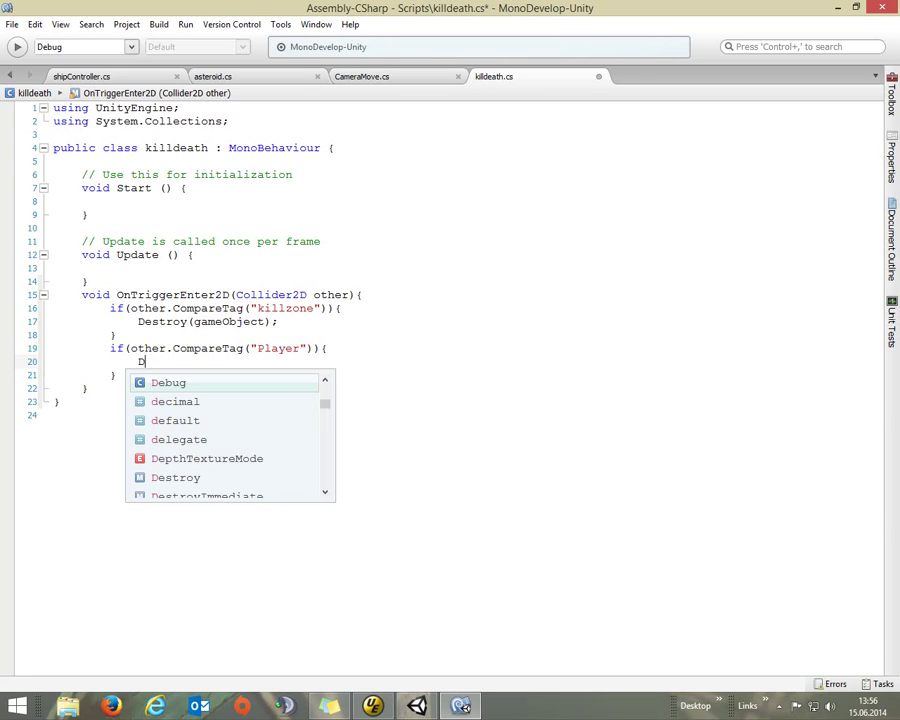
{"action": "type", "text": "es"}
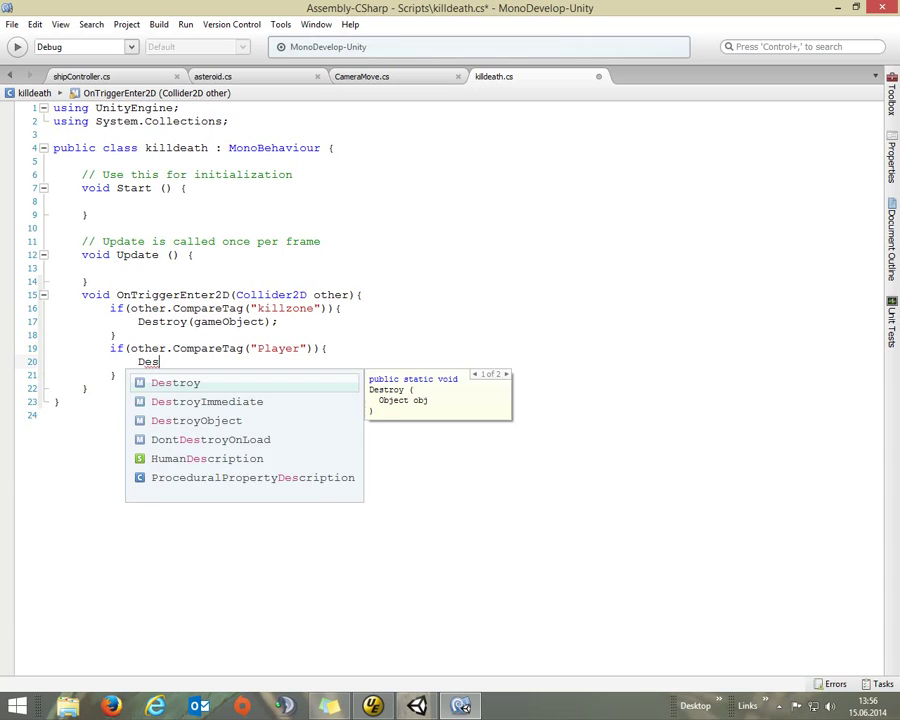
{"action": "key", "text": "Return"}
{"action": "type", "text": "(game"}
{"action": "key", "text": "Return"}
{"action": "type", "text": ")"}
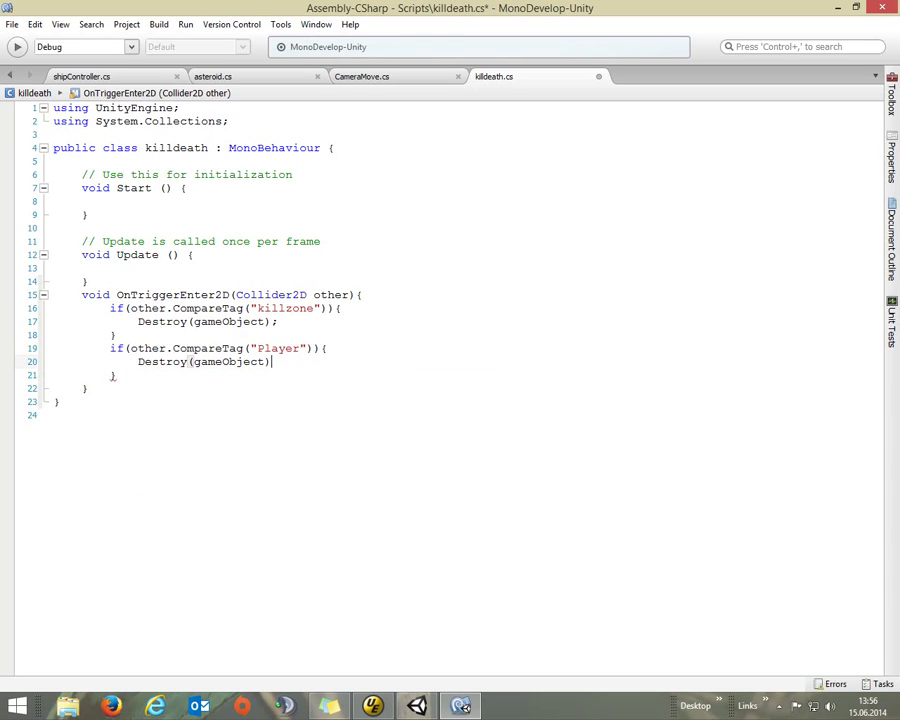
{"action": "type", "text": ";"}
{"action": "right_click", "coordinate": [519, 78]}
{"action": "left_click", "coordinate": [574, 137]}
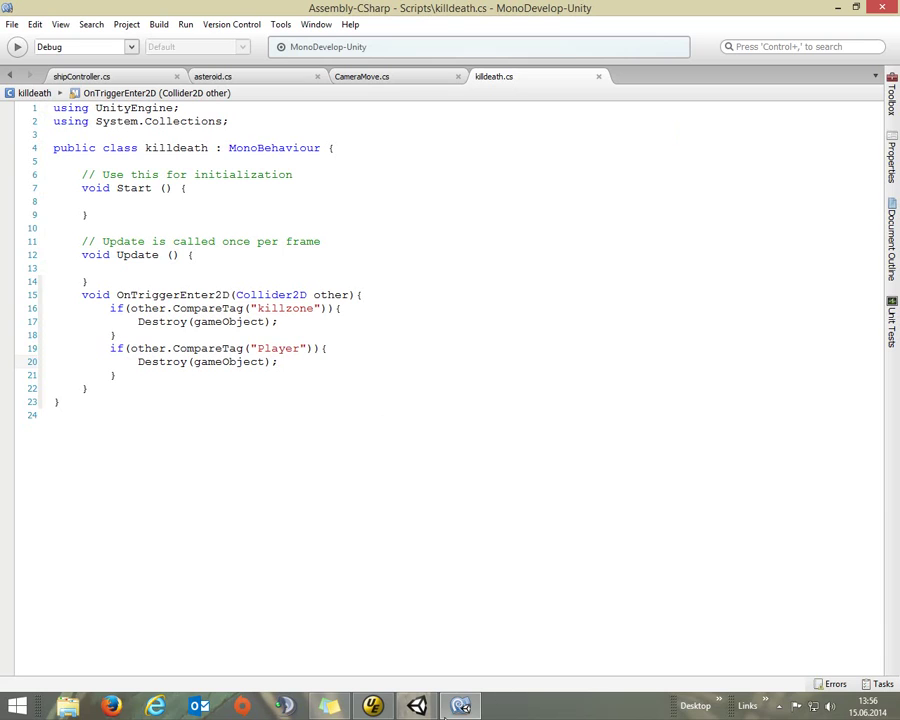
- Play szene1, steer the ship into the asteroids with the arrow keys, then stop the run
{"action": "left_click", "coordinate": [416, 706]}
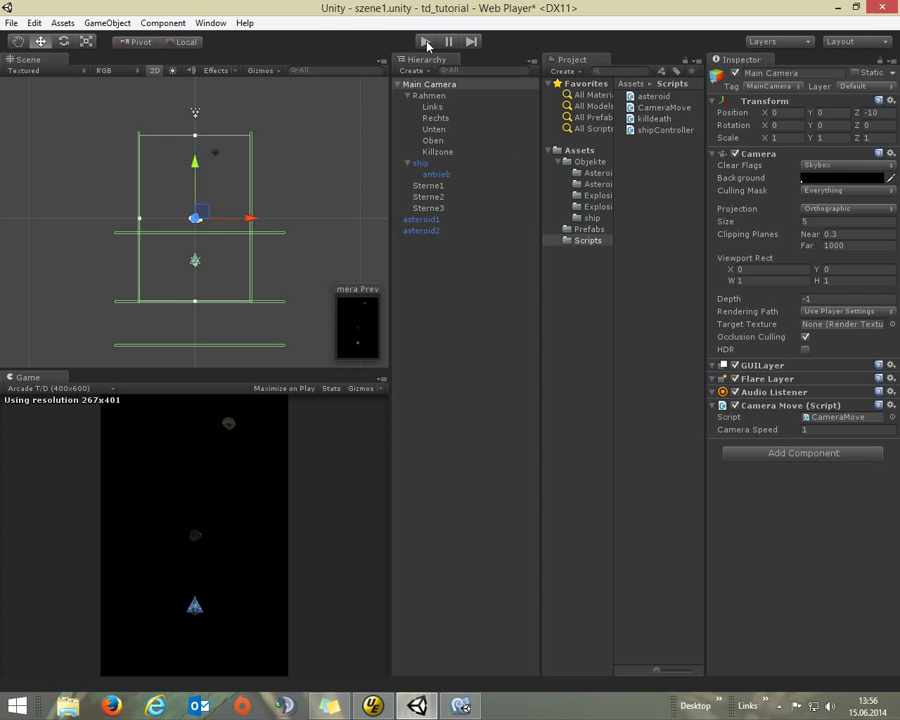
{"action": "left_click", "coordinate": [427, 45]}
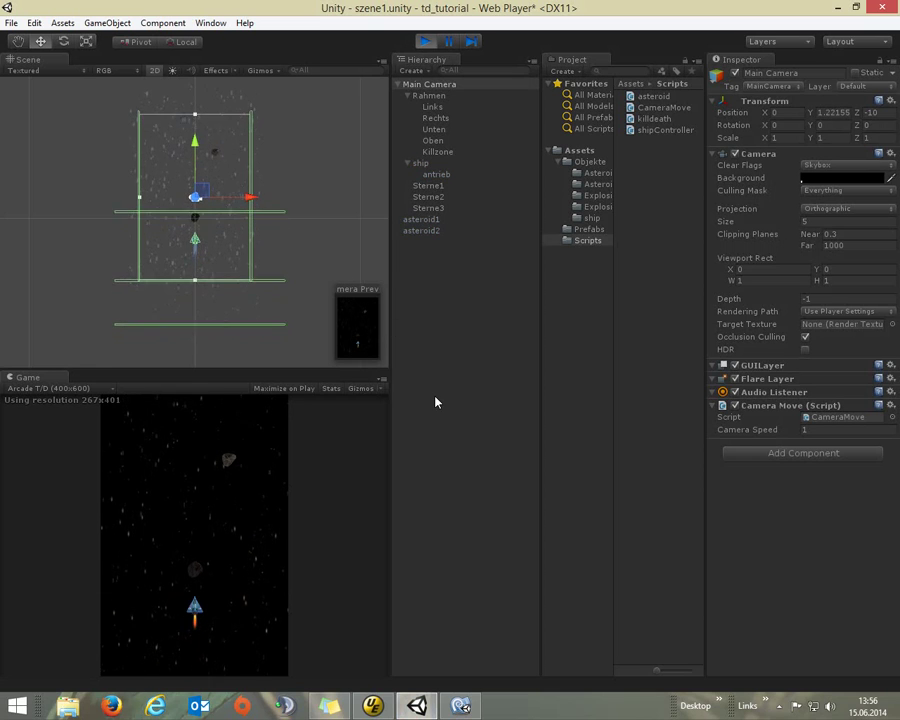
{"action": "key", "text": "Right"}
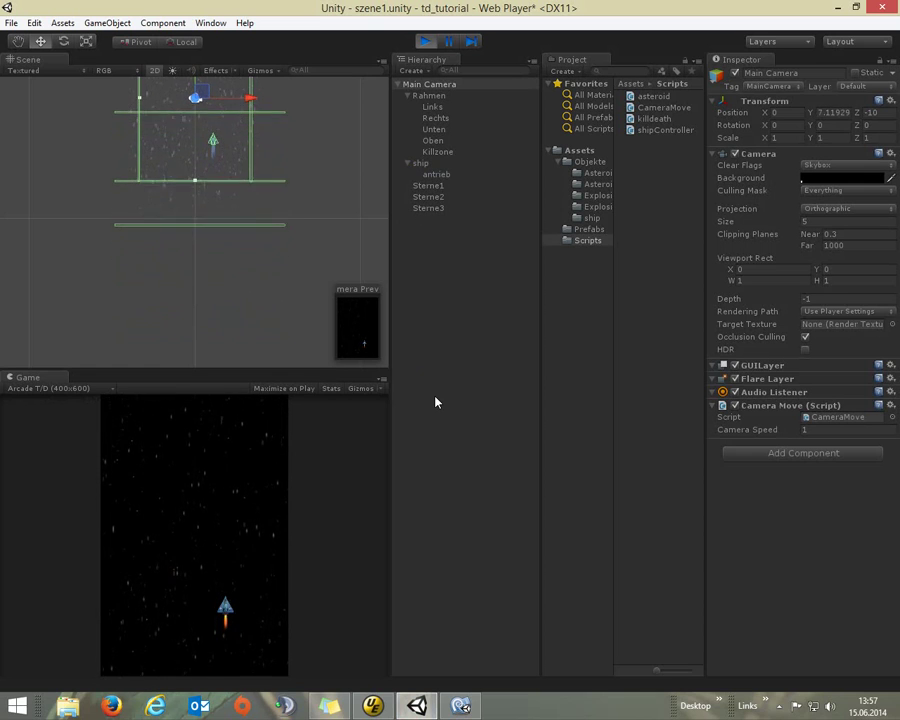
{"action": "key", "text": "ctrl+p"}
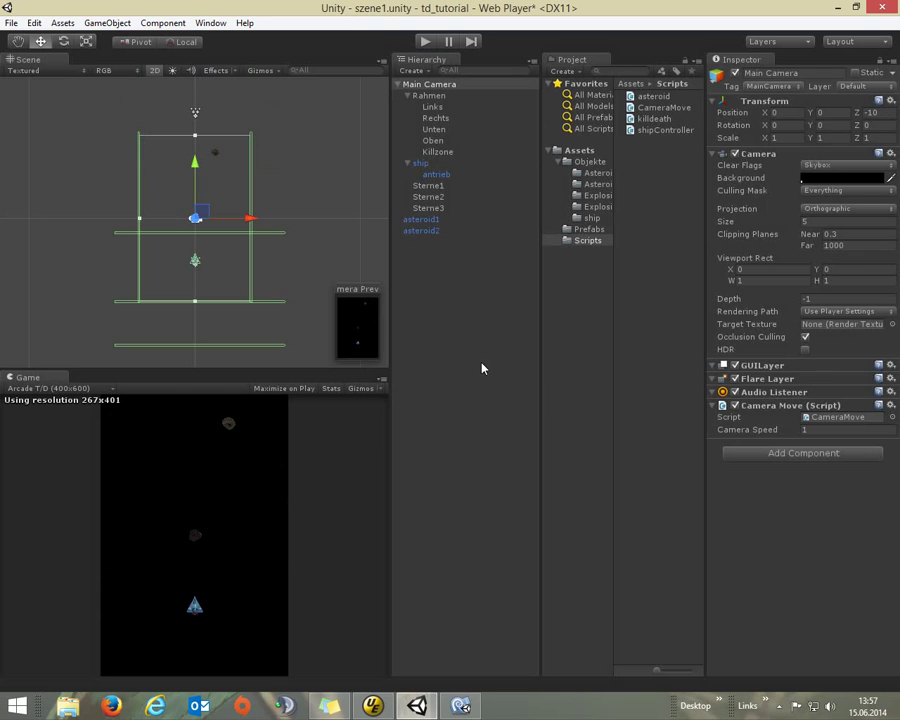
- Compare frames in the explo1 and explo2 explosion sprite folders
{"action": "left_click", "coordinate": [597, 207]}
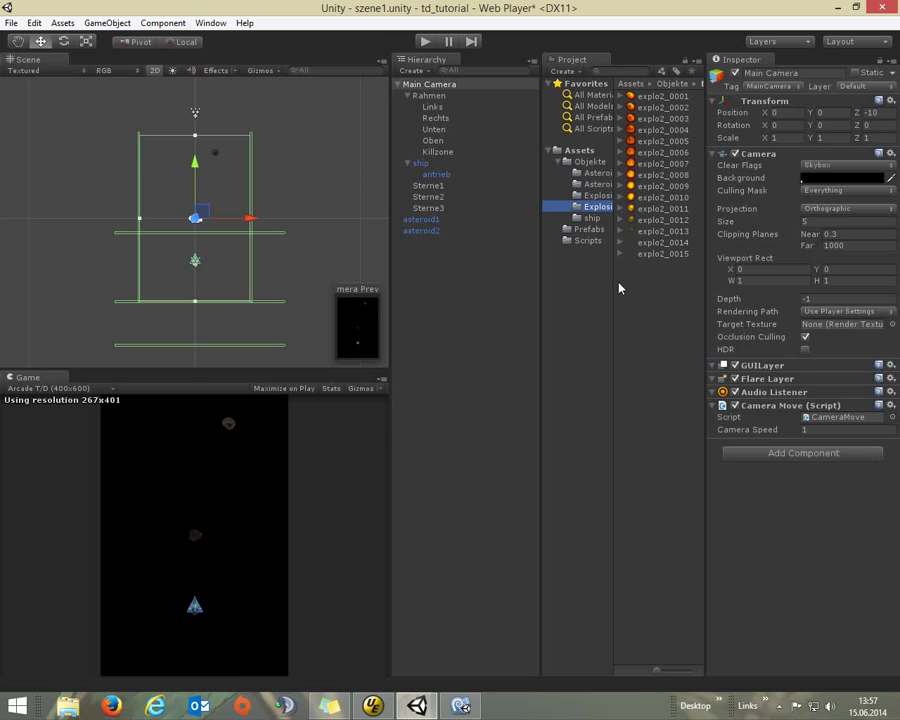
{"action": "left_click", "coordinate": [663, 118]}
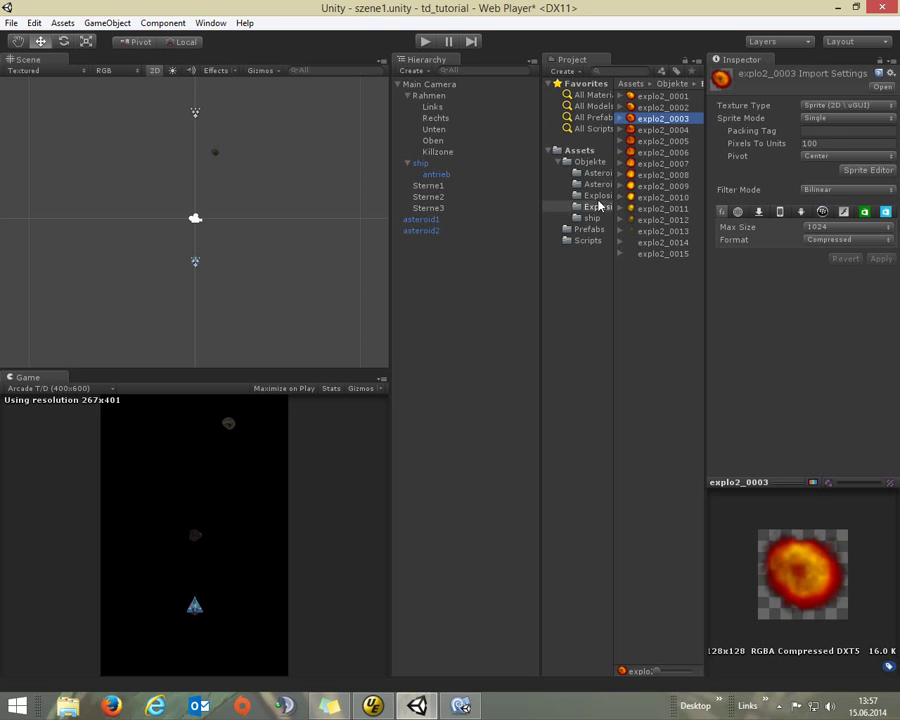
{"action": "left_click", "coordinate": [597, 195]}
{"action": "left_click", "coordinate": [663, 186]}
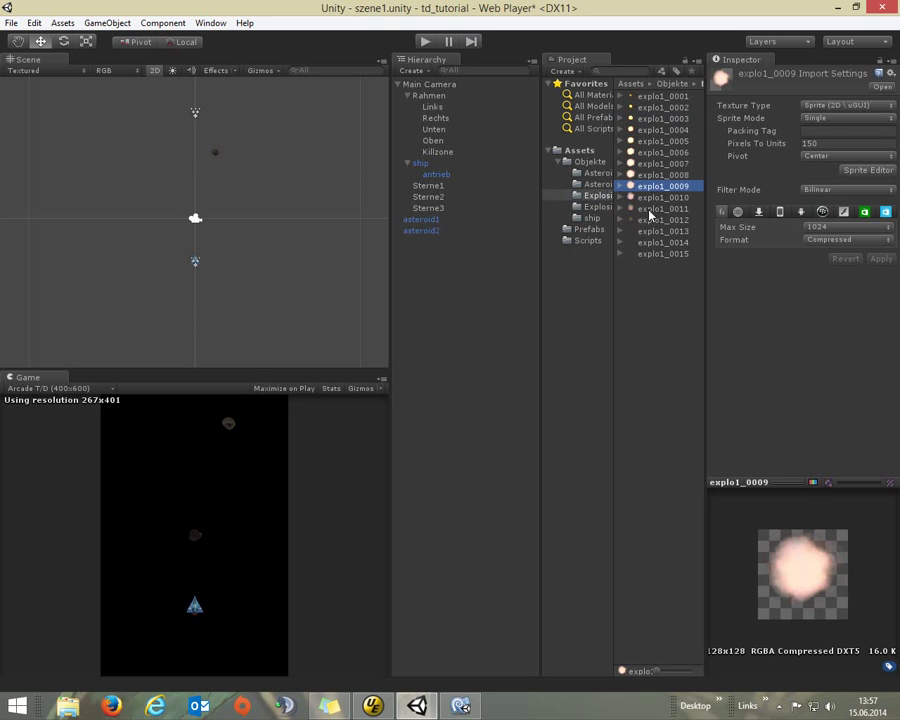
{"action": "left_click", "coordinate": [594, 207]}
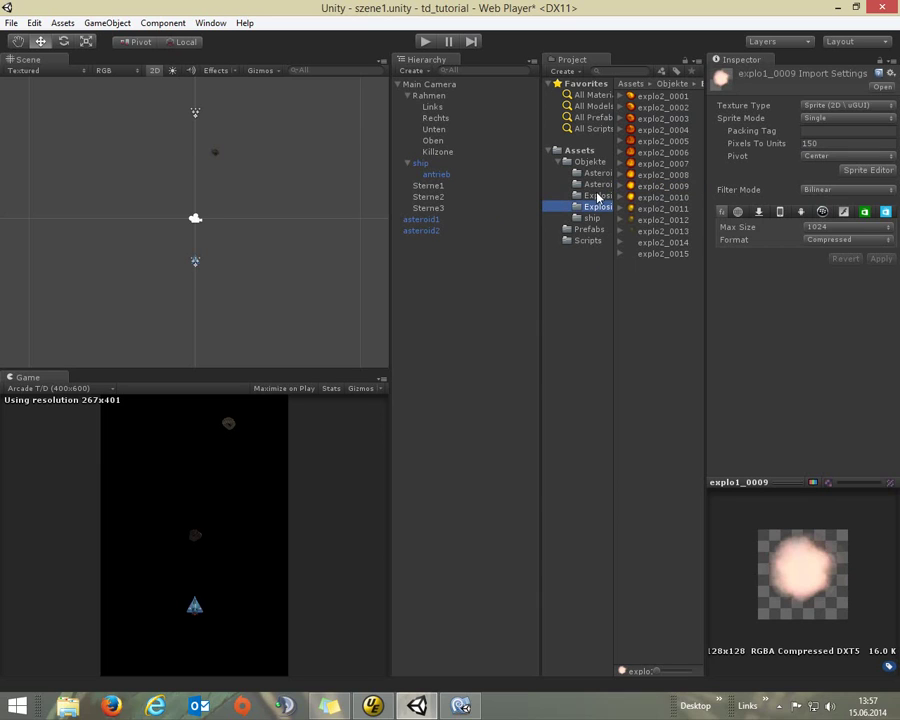
{"action": "left_click", "coordinate": [597, 196]}
{"action": "left_click", "coordinate": [597, 207]}
{"action": "left_click", "coordinate": [663, 197]}
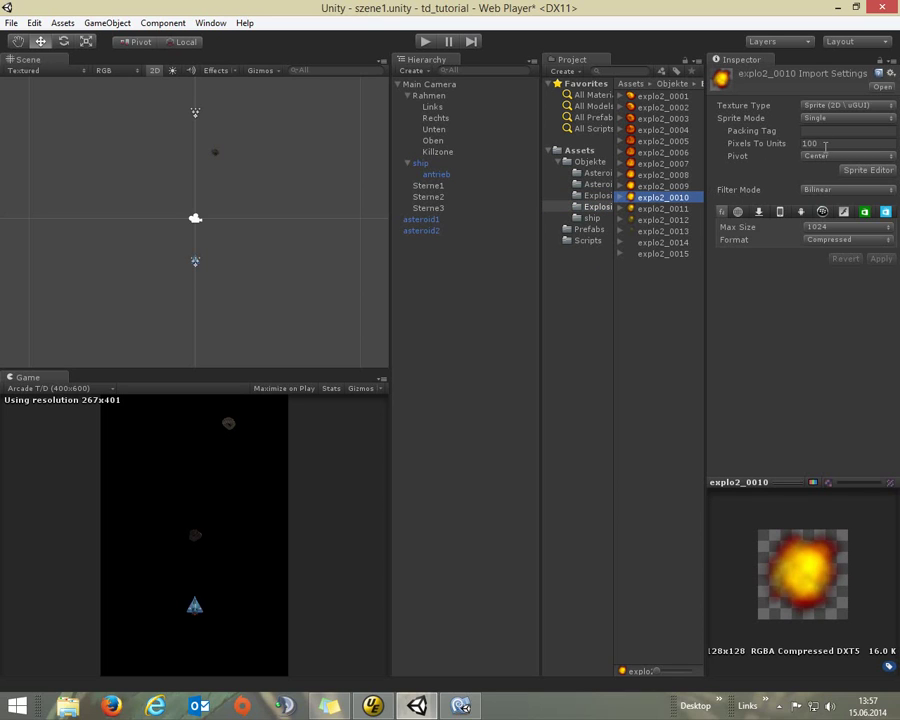
- Drag frames explo2_0001 through explo2_0015 into the Hierarchy to build an animation
{"action": "left_click", "coordinate": [668, 97]}
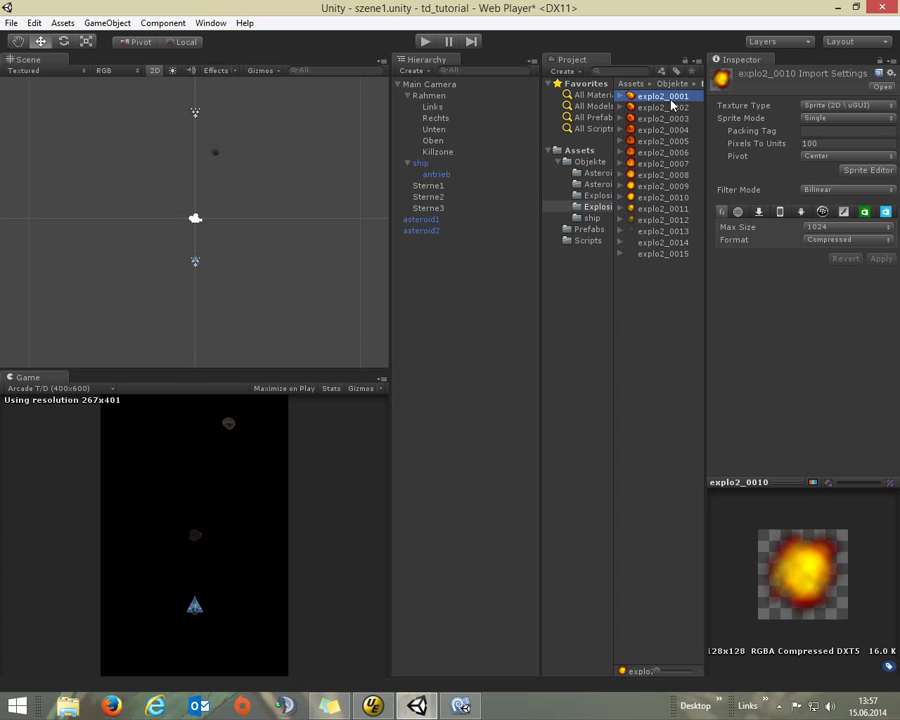
{"action": "left_click", "coordinate": [663, 254], "text": "shift"}
{"action": "left_click_drag", "start_coordinate": [636, 233], "coordinate": [448, 338]}
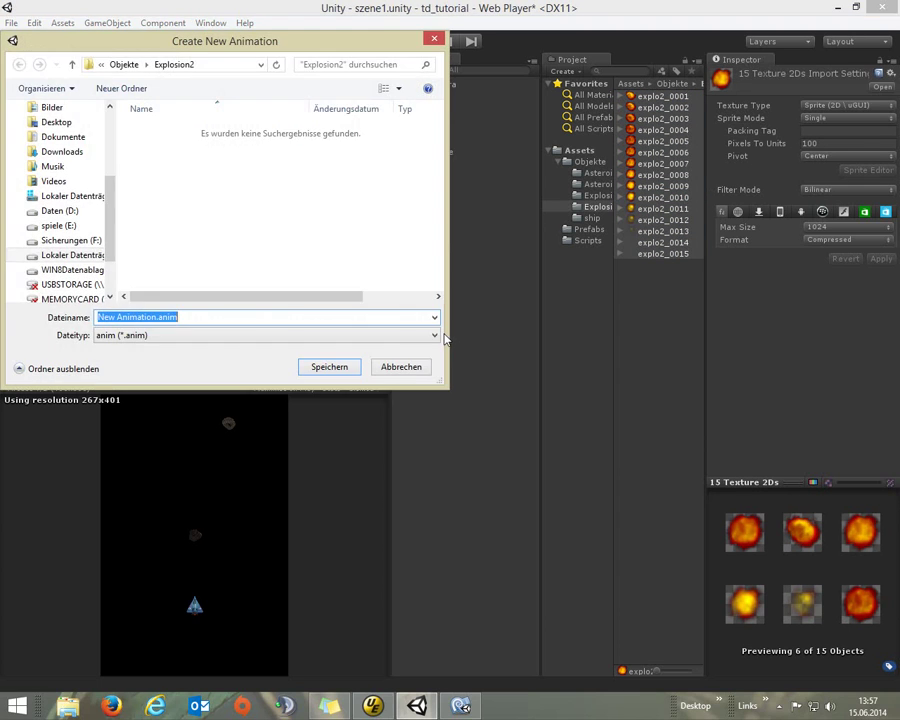
- Save New Animation.anim, rename it to explosion2, and select the explo2_0008 object
{"action": "left_click", "coordinate": [155, 317]}
{"action": "key", "text": "Return"}
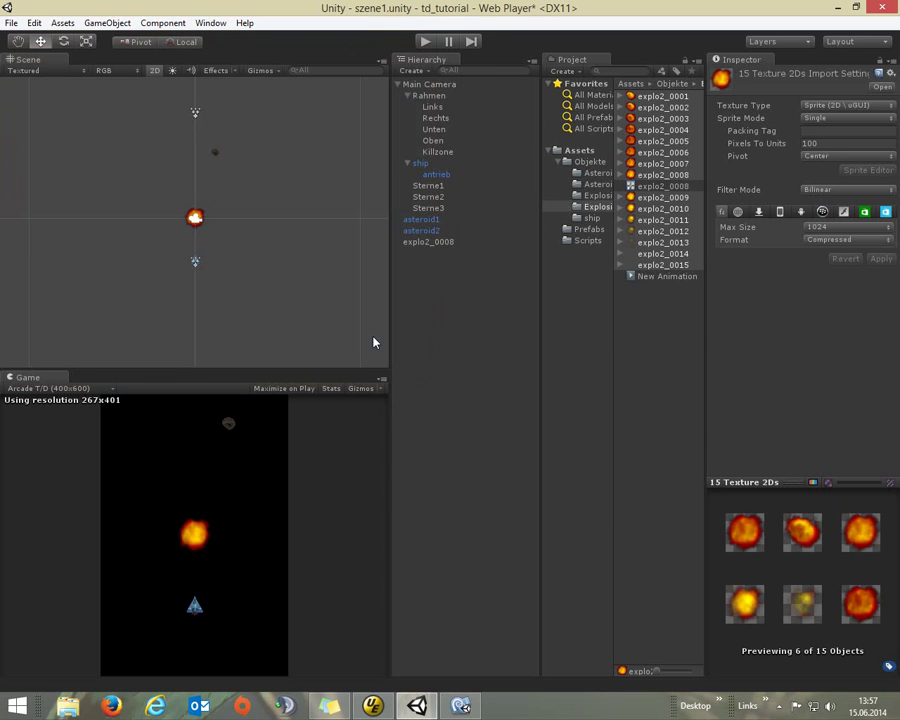
{"action": "left_click", "coordinate": [666, 277]}
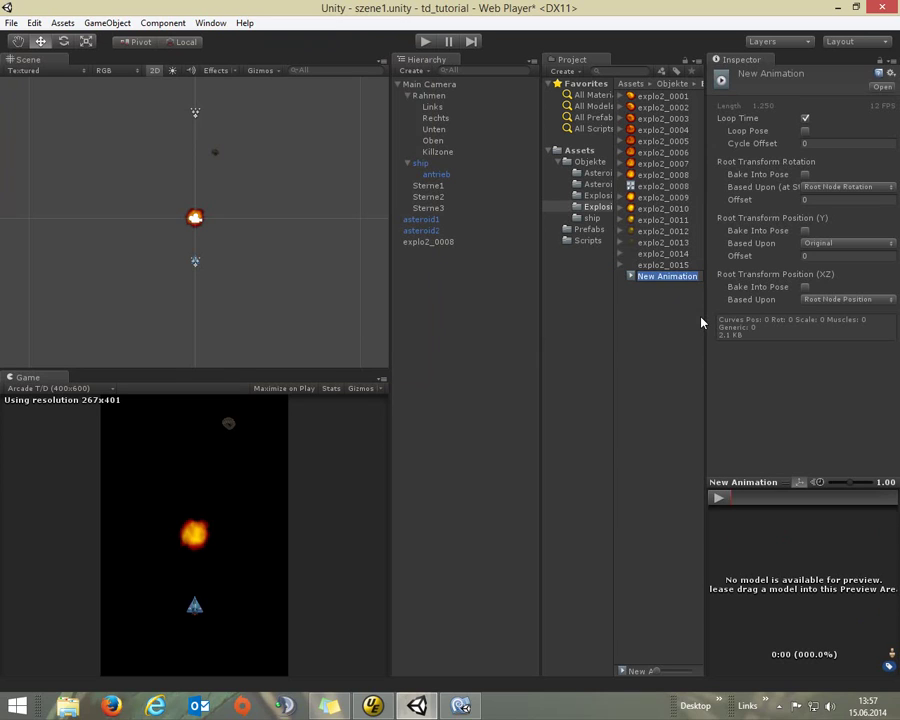
{"action": "type", "text": "explosion2"}
{"action": "key", "text": "Return"}
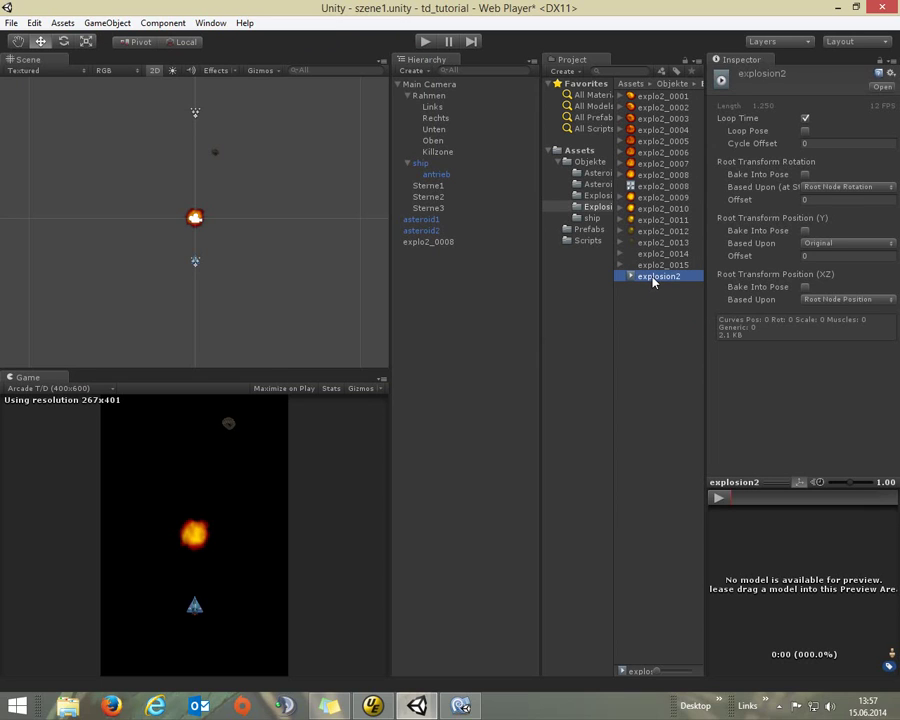
{"action": "left_click", "coordinate": [426, 244]}
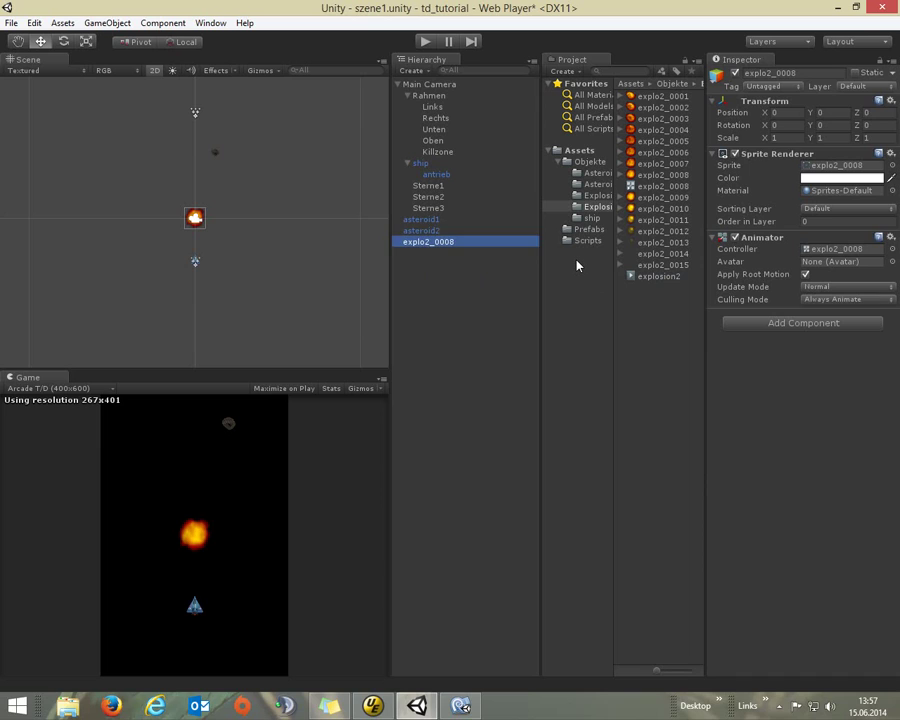
- Rename the explo2_0008 object and its animator controller to explo2
{"action": "key", "text": "F2"}
{"action": "key", "text": "End"}
{"action": "key", "text": "BackSpace"}
{"action": "key", "text": "BackSpace"}
{"action": "key", "text": "BackSpace"}
{"action": "key", "text": "BackSpace"}
{"action": "key", "text": "BackSpace"}
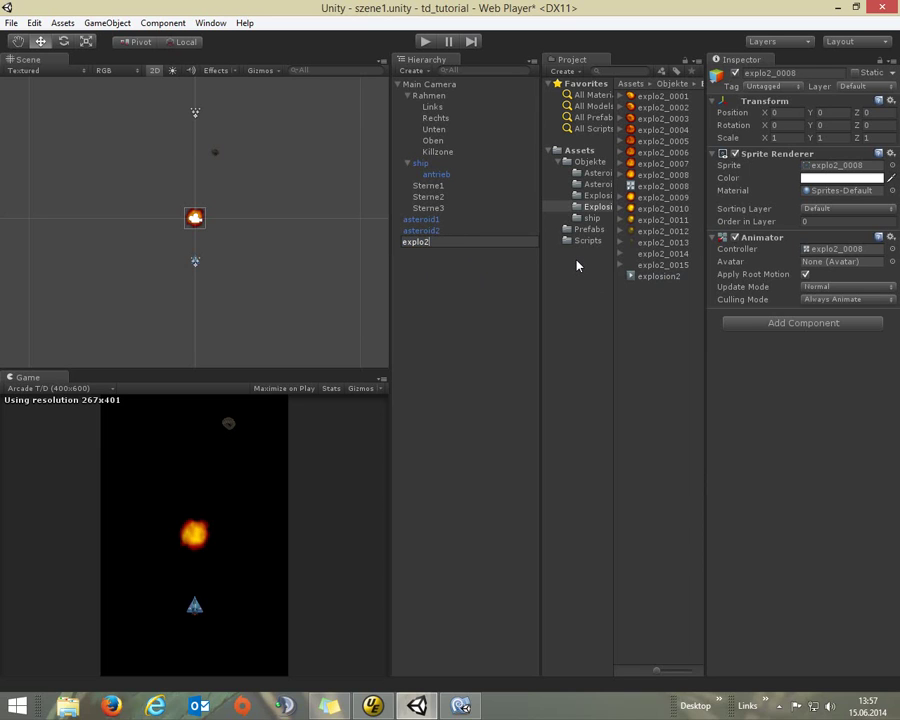
{"action": "key", "text": "Return"}
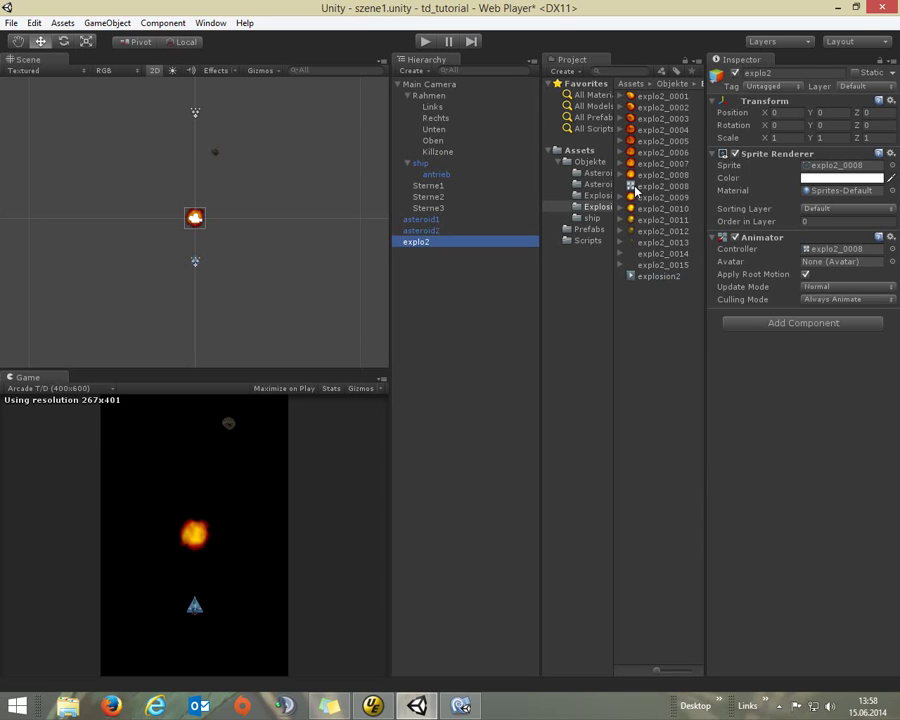
{"action": "left_click", "coordinate": [645, 190]}
{"action": "key", "text": "F2"}
{"action": "key", "text": "End"}
{"action": "key", "text": "BackSpace"}
{"action": "key", "text": "BackSpace"}
{"action": "key", "text": "BackSpace"}
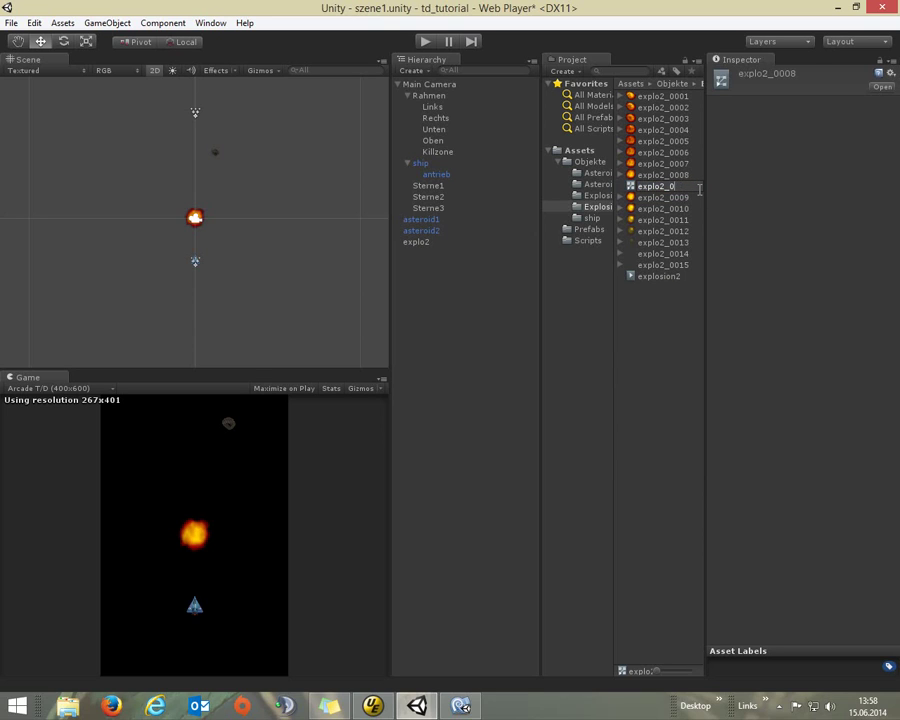
{"action": "key", "text": "Return"}
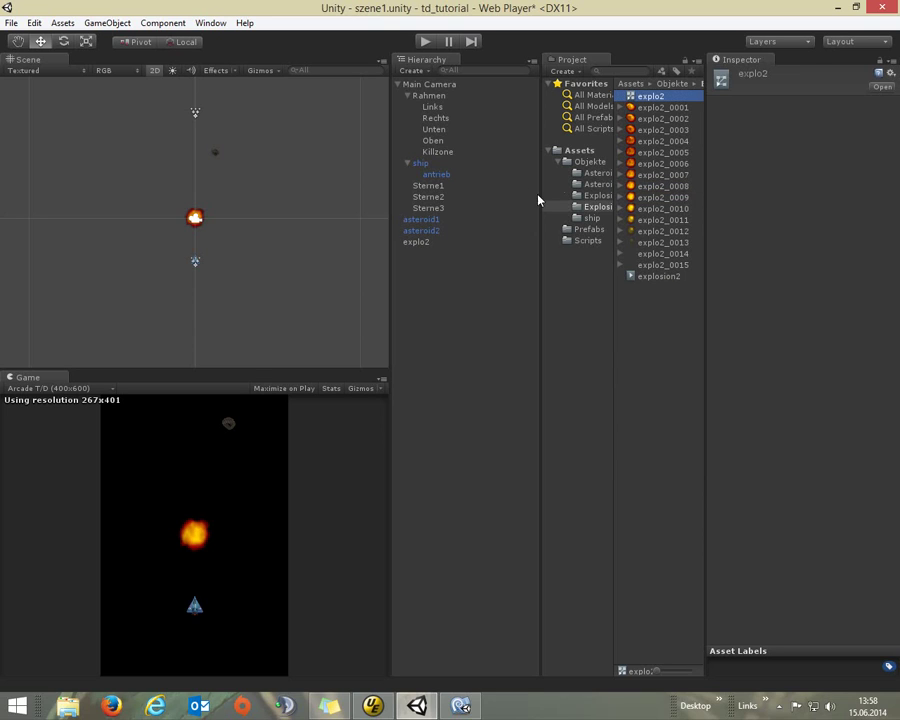
- Rename the asteroid0024 animation clip to asteroid1
{"action": "left_click", "coordinate": [600, 174]}
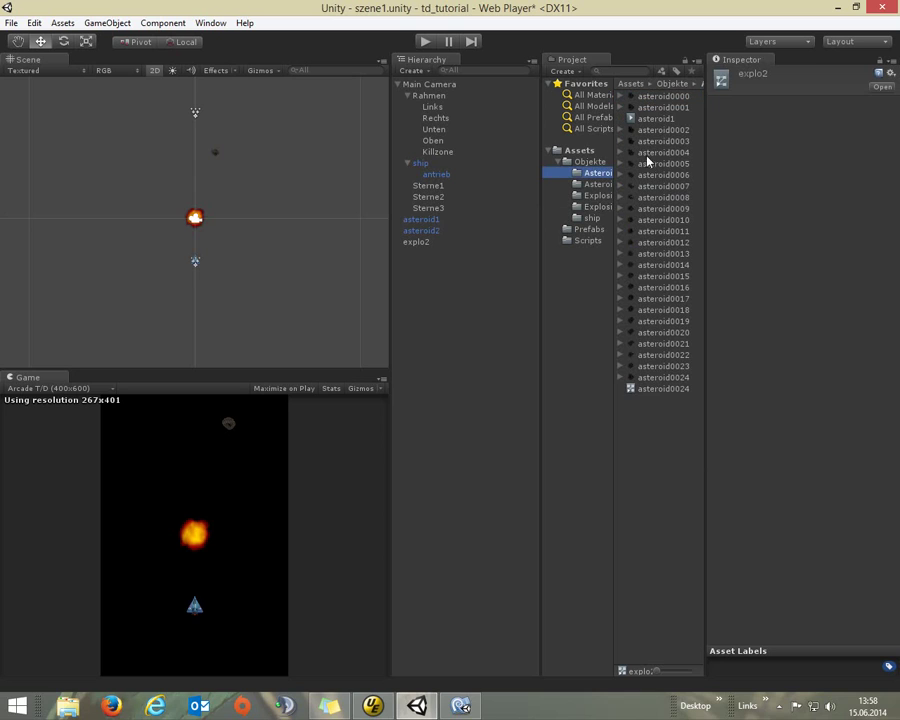
{"action": "left_click", "coordinate": [688, 391]}
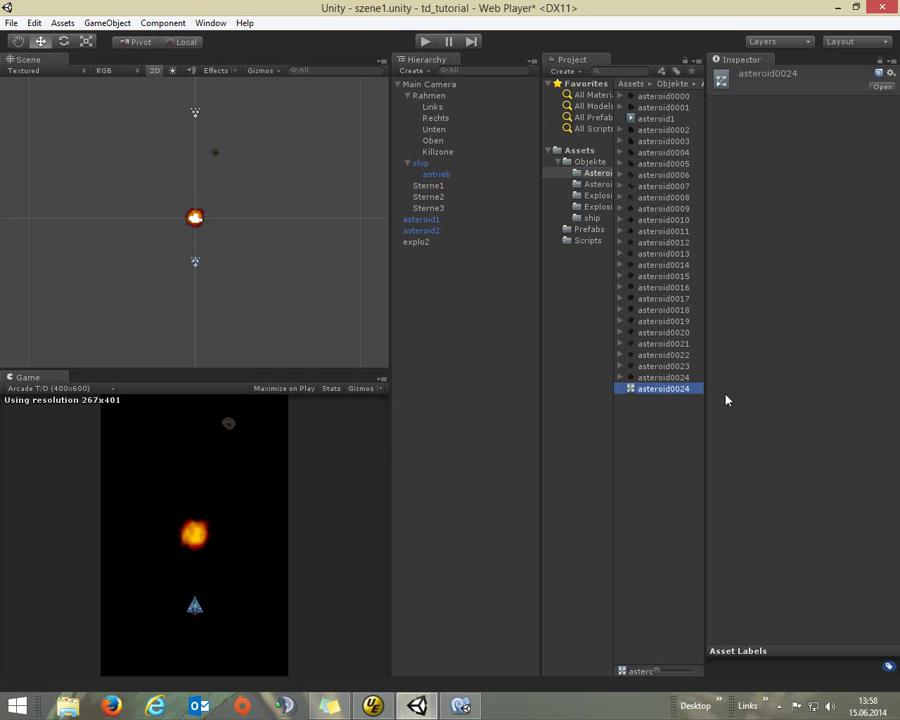
{"action": "key", "text": "End"}
{"action": "key", "text": "BackSpace"}
{"action": "key", "text": "BackSpace"}
{"action": "key", "text": "BackSpace"}
{"action": "key", "text": "BackSpace"}
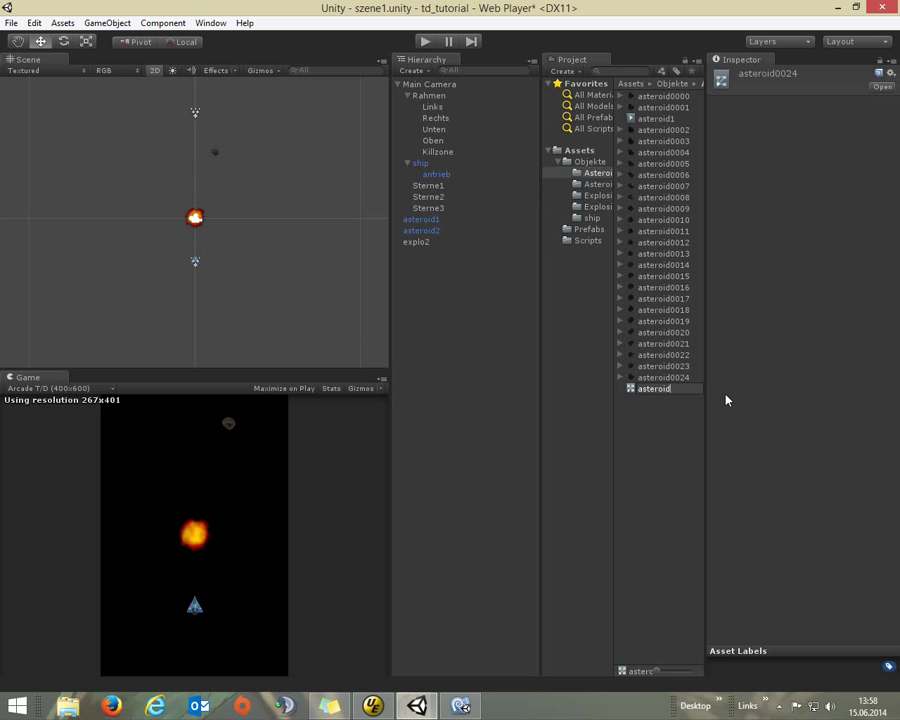
{"action": "type", "text": "1"}
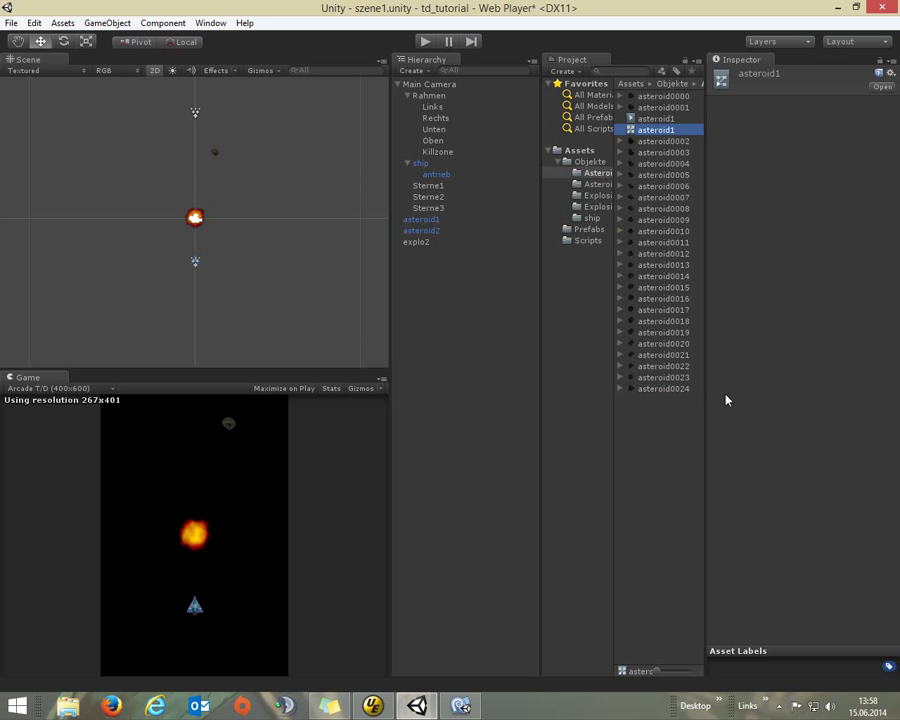
- Rename the asteroid_hell2_0018 clip to asteroid2, select explo2, and start a test run
{"action": "left_click", "coordinate": [605, 186]}
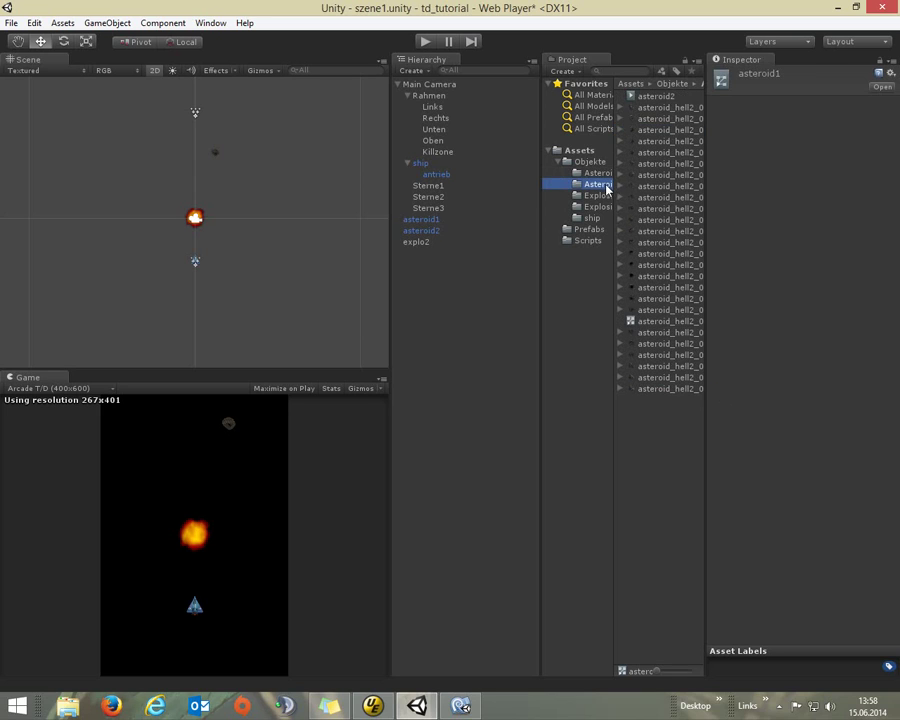
{"action": "left_click", "coordinate": [688, 324]}
{"action": "left_click", "coordinate": [689, 325]}
{"action": "key", "text": "End"}
{"action": "key", "text": "BackSpace"}
{"action": "key", "text": "BackSpace"}
{"action": "key", "text": "BackSpace"}
{"action": "key", "text": "BackSpace"}
{"action": "key", "text": "BackSpace"}
{"action": "key", "text": "BackSpace"}
{"action": "key", "text": "BackSpace"}
{"action": "key", "text": "BackSpace"}
{"action": "key", "text": "BackSpace"}
{"action": "key", "text": "BackSpace"}
{"action": "key", "text": "BackSpace"}
{"action": "key", "text": "BackSpace"}
{"action": "type", "text": "d2"}
{"action": "key", "text": "Return"}
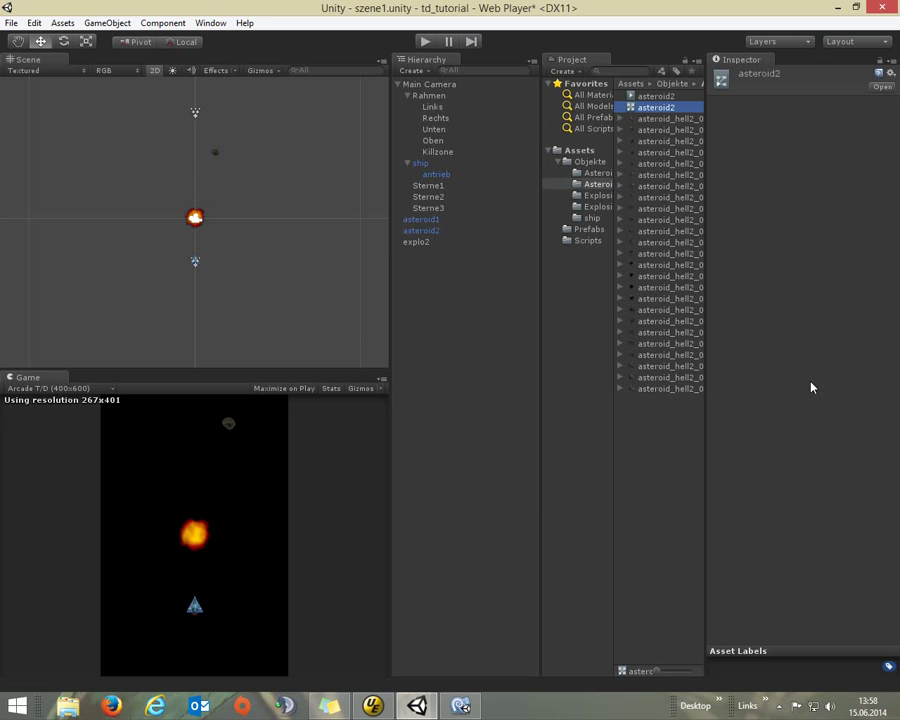
{"action": "left_click", "coordinate": [422, 242]}
{"action": "left_click", "coordinate": [425, 41]}
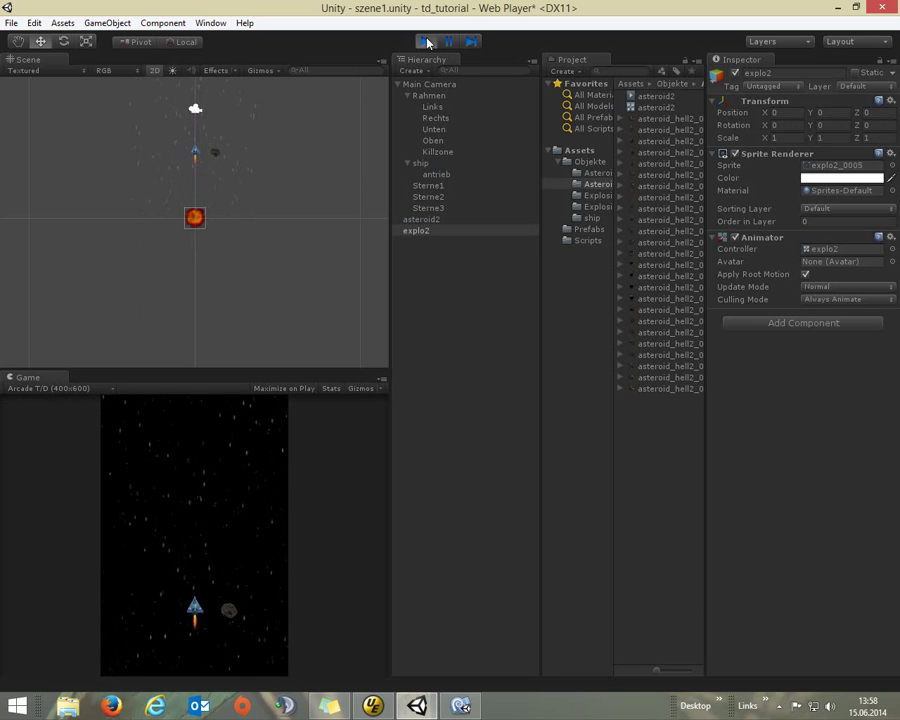
- Turn off Loop Time on the asteroid2 clip and play-test the result
{"action": "left_click", "coordinate": [427, 42]}
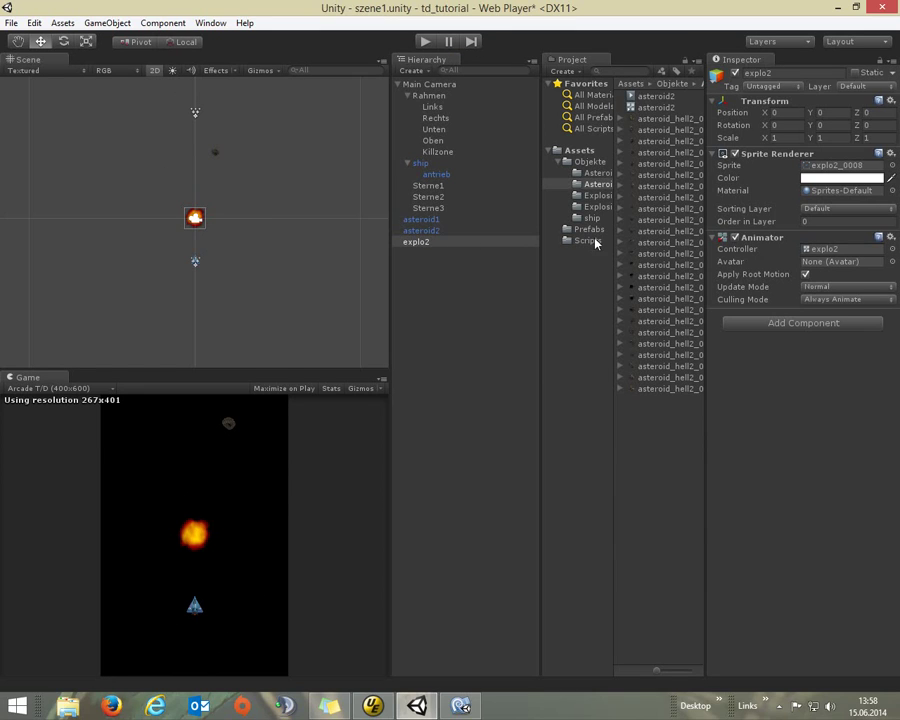
{"action": "left_click", "coordinate": [654, 98]}
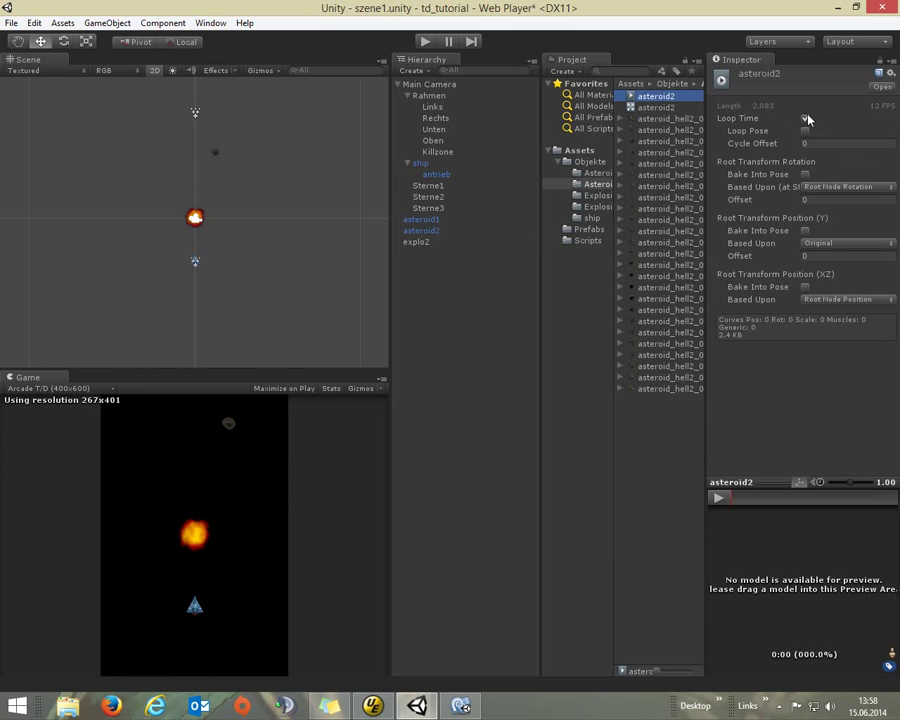
{"action": "left_click", "coordinate": [804, 118]}
{"action": "left_click", "coordinate": [425, 42]}
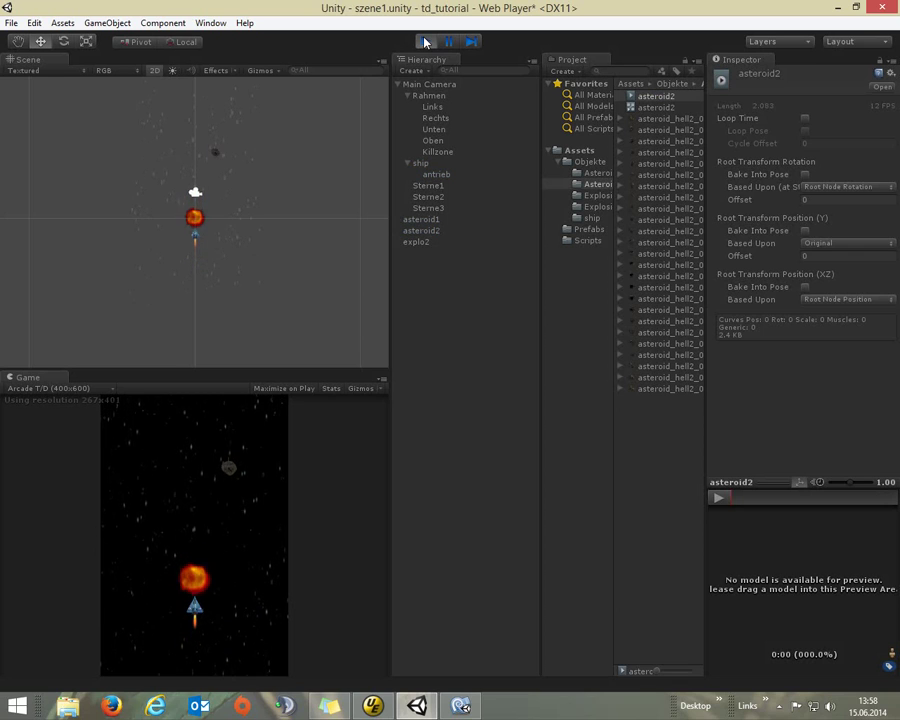
{"action": "left_click", "coordinate": [425, 42]}
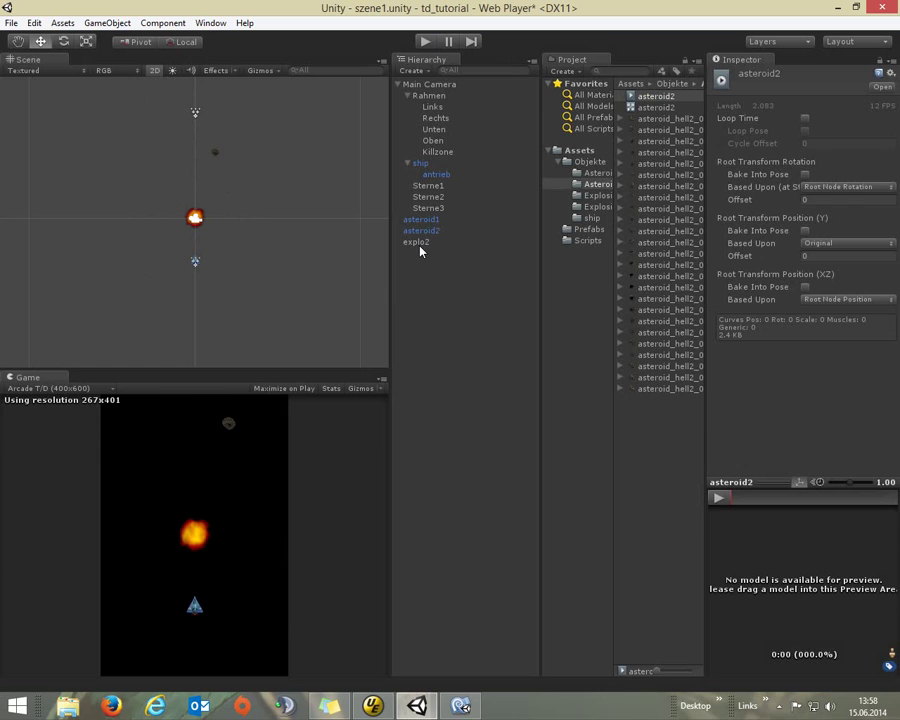
{"action": "left_click", "coordinate": [419, 246]}
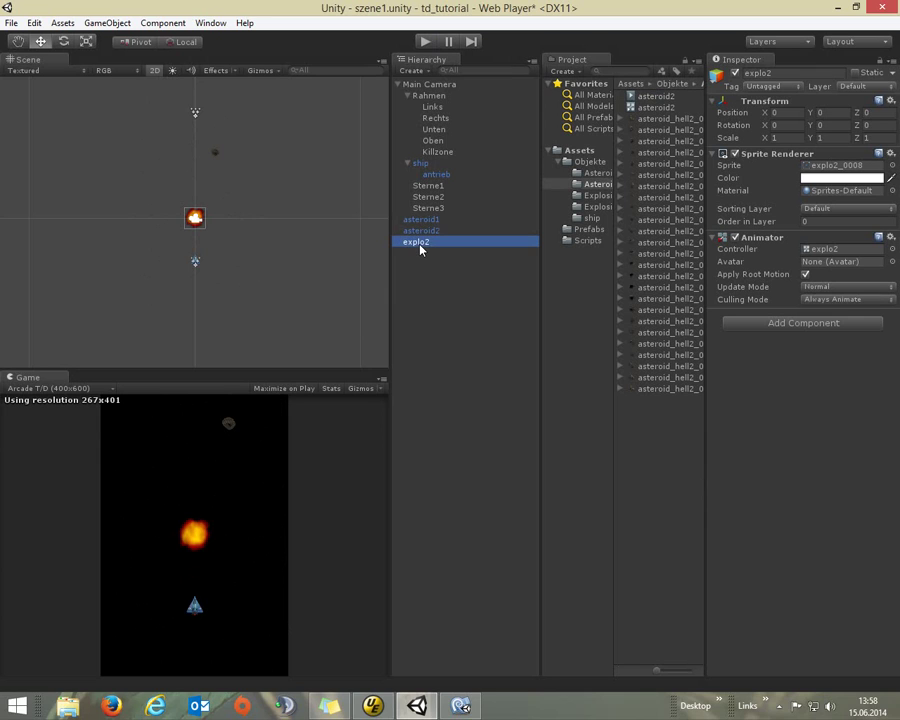
{"action": "left_click", "coordinate": [658, 108]}
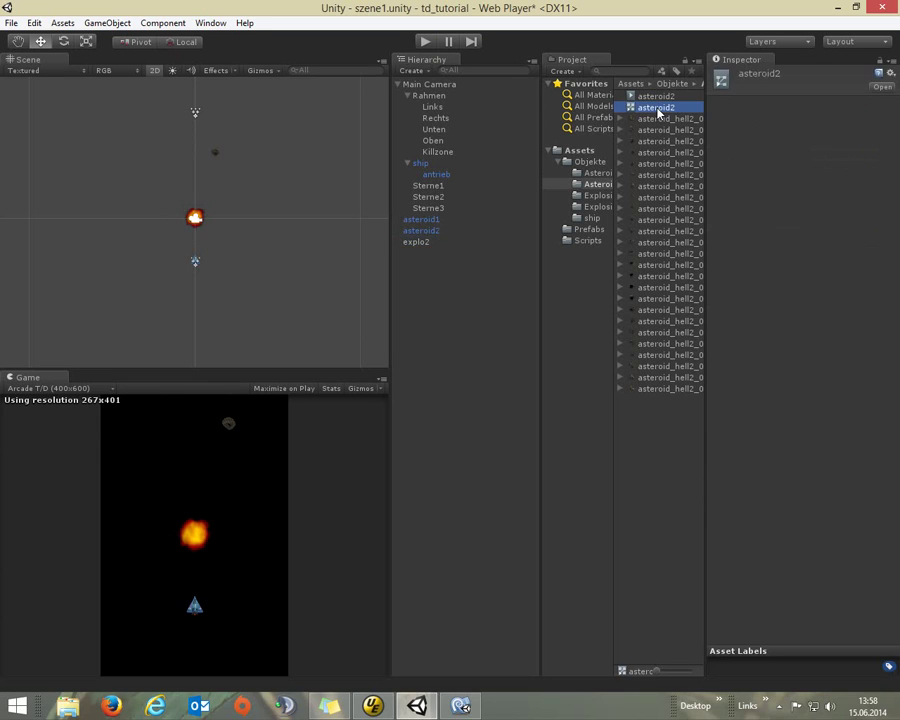
{"action": "left_click", "coordinate": [658, 97]}
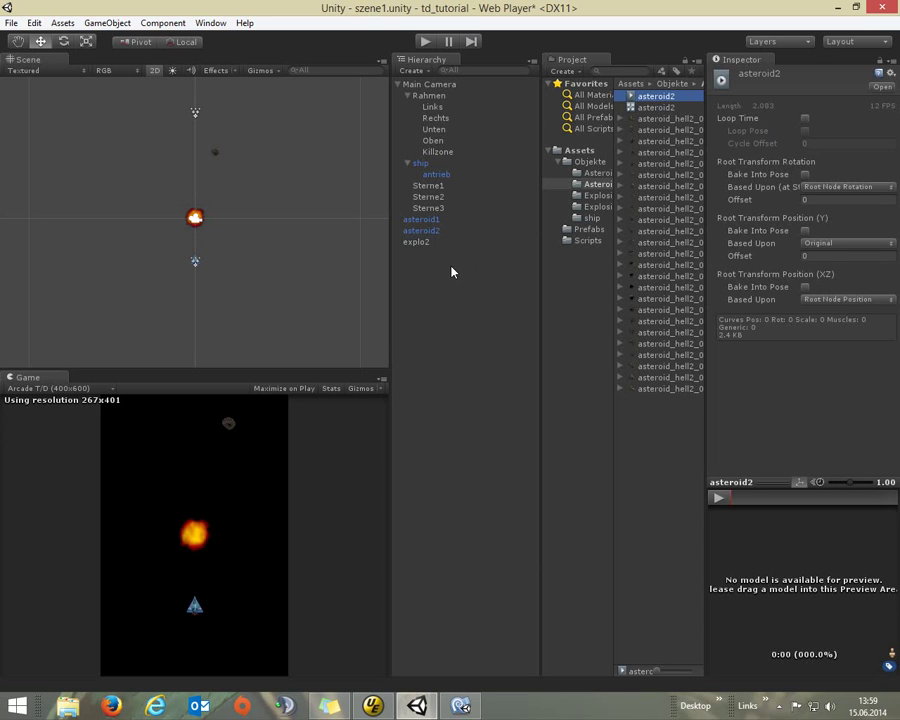
{"action": "left_click", "coordinate": [421, 244]}
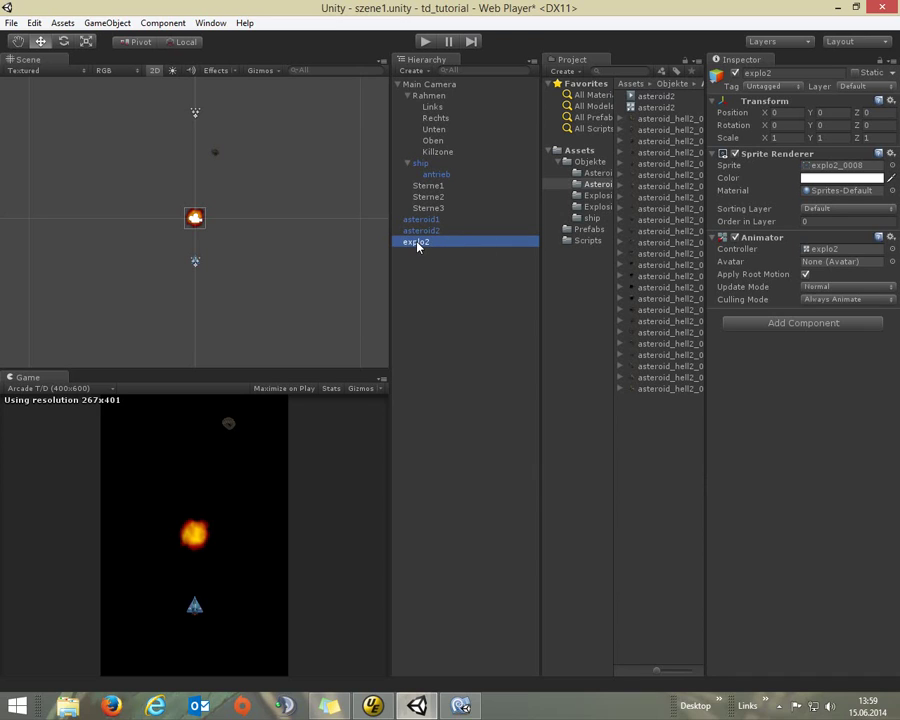
- Drag explo2 into the Prefabs folder to create an explo2 prefab linked to the scene object
{"action": "left_click_drag", "start_coordinate": [417, 246], "coordinate": [588, 229]}
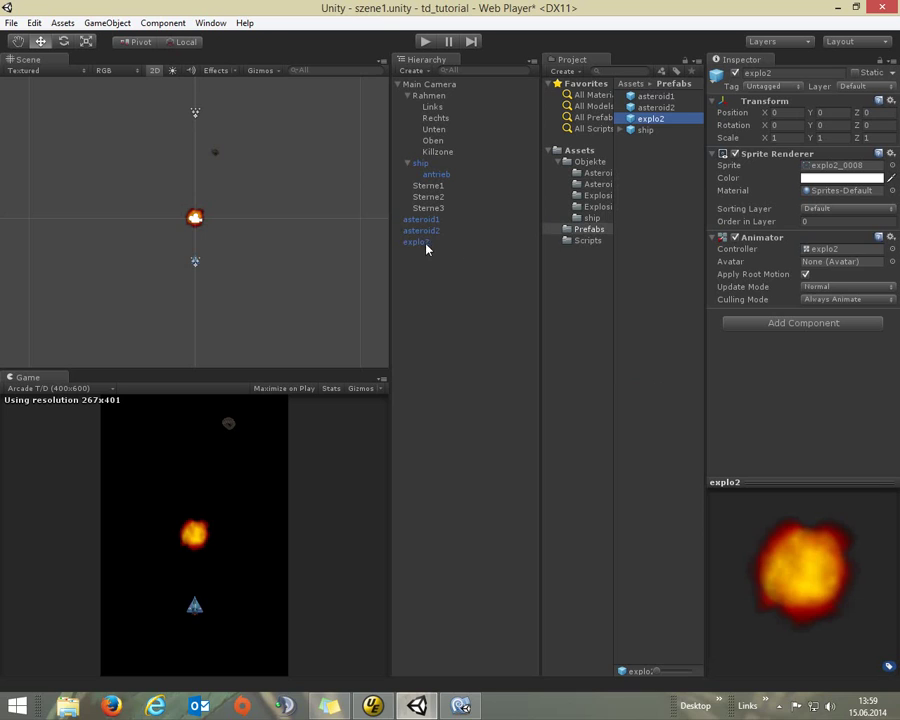
{"action": "left_click", "coordinate": [426, 245]}
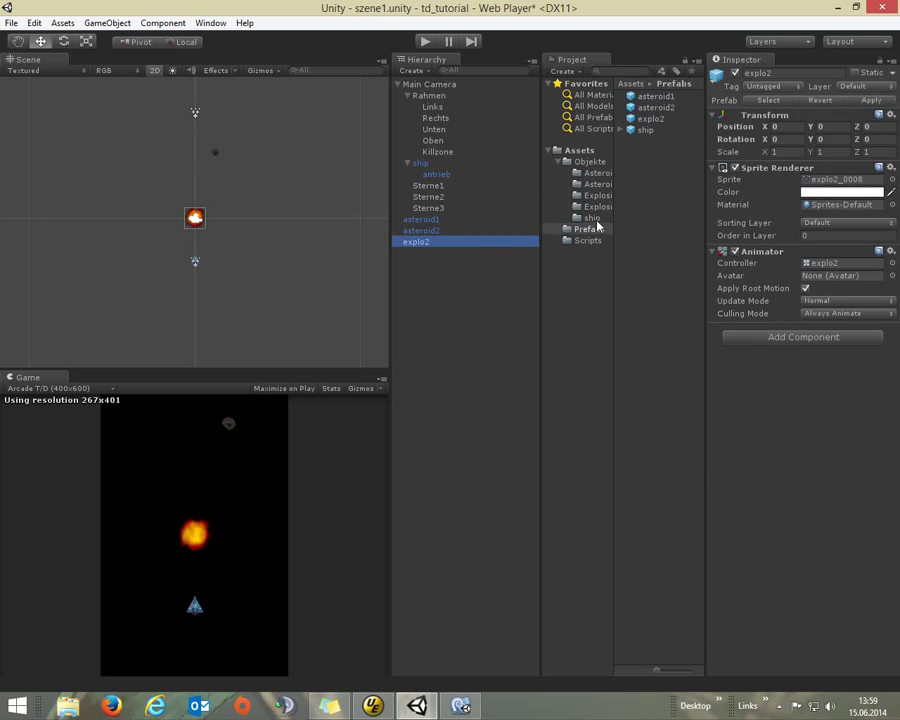
{"action": "left_click", "coordinate": [650, 119]}
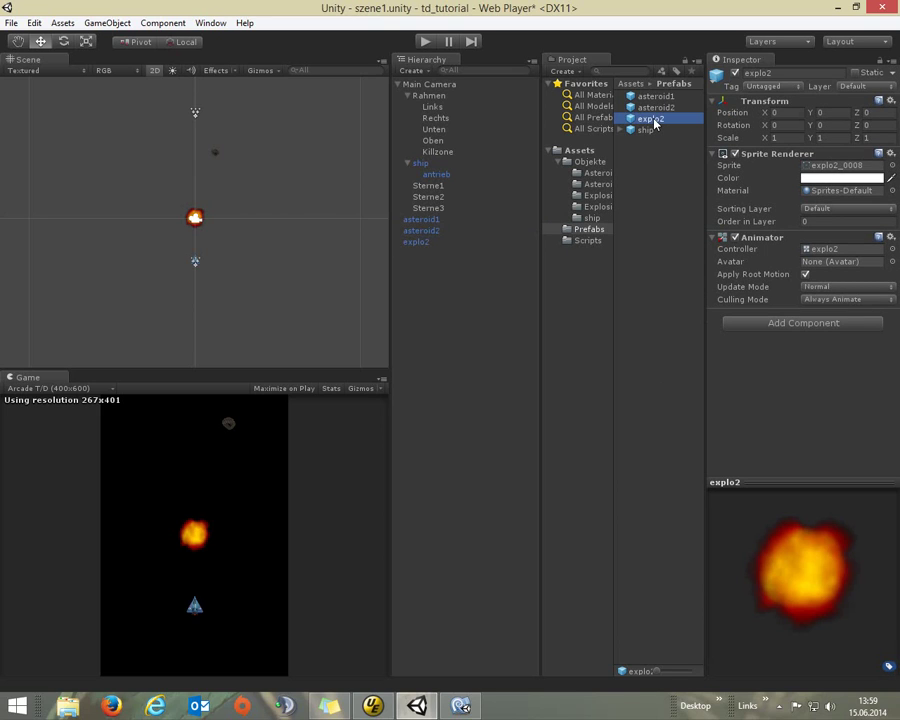
{"action": "left_click", "coordinate": [415, 243]}
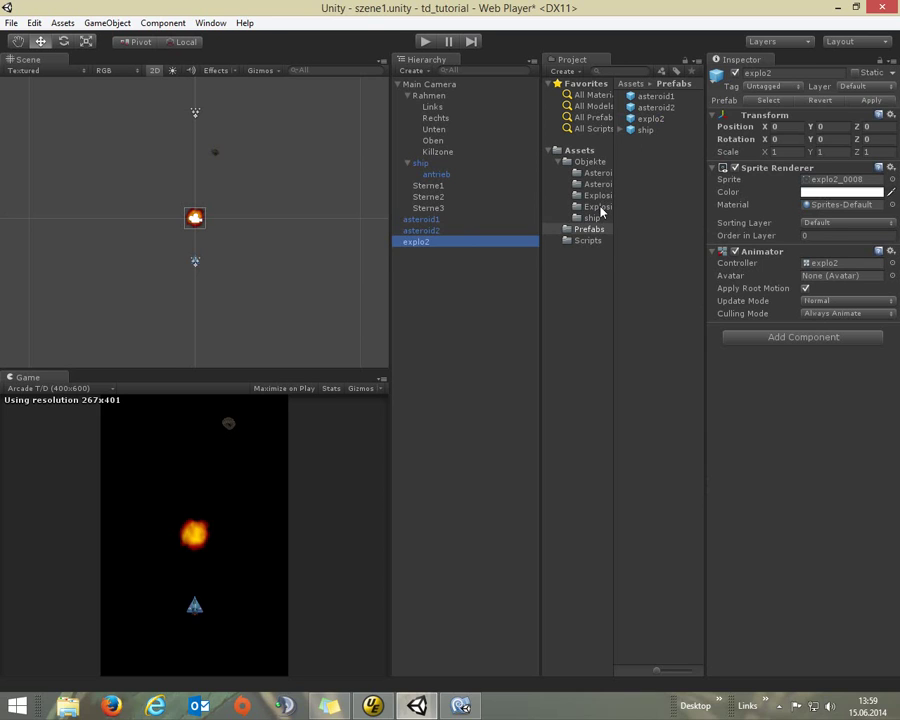
{"action": "left_click", "coordinate": [599, 207]}
{"action": "left_click", "coordinate": [657, 97]}
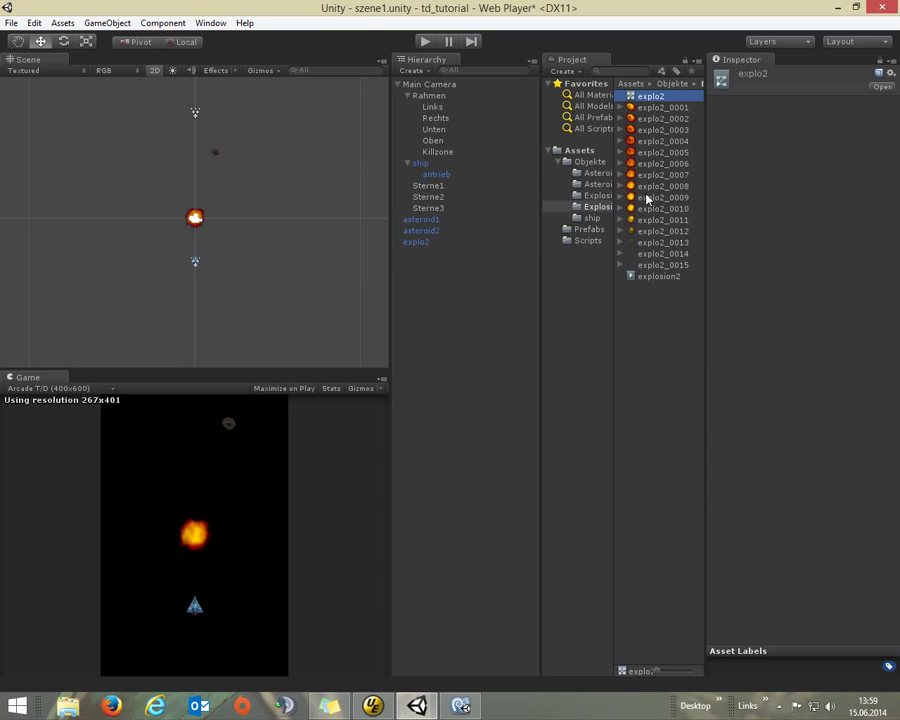
- Turn off Loop Time on the explosion2 clip and play-test the explosion
{"action": "left_click", "coordinate": [657, 276]}
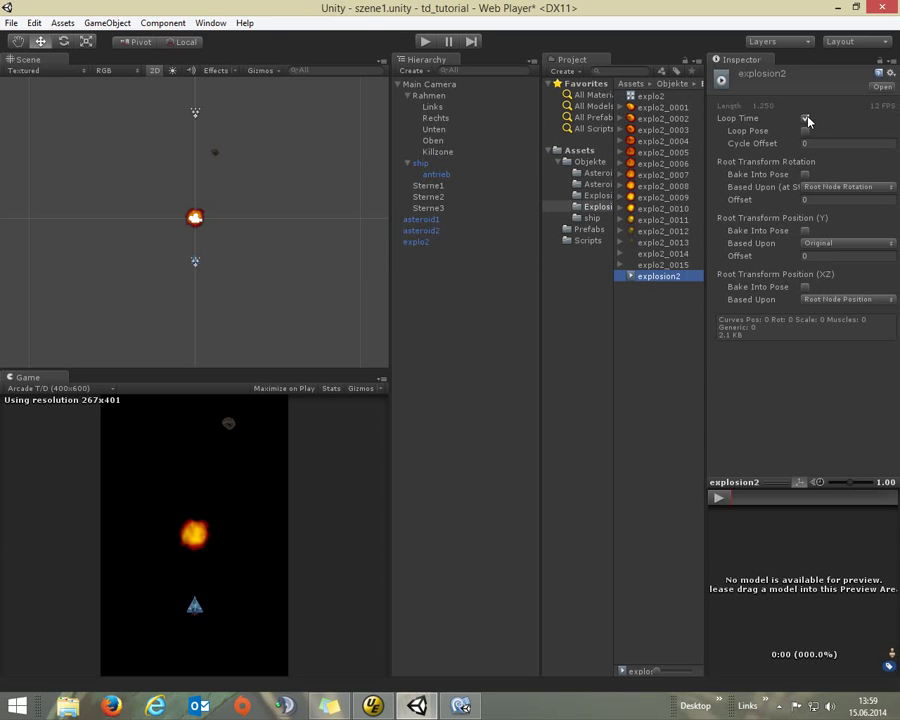
{"action": "left_click", "coordinate": [806, 119]}
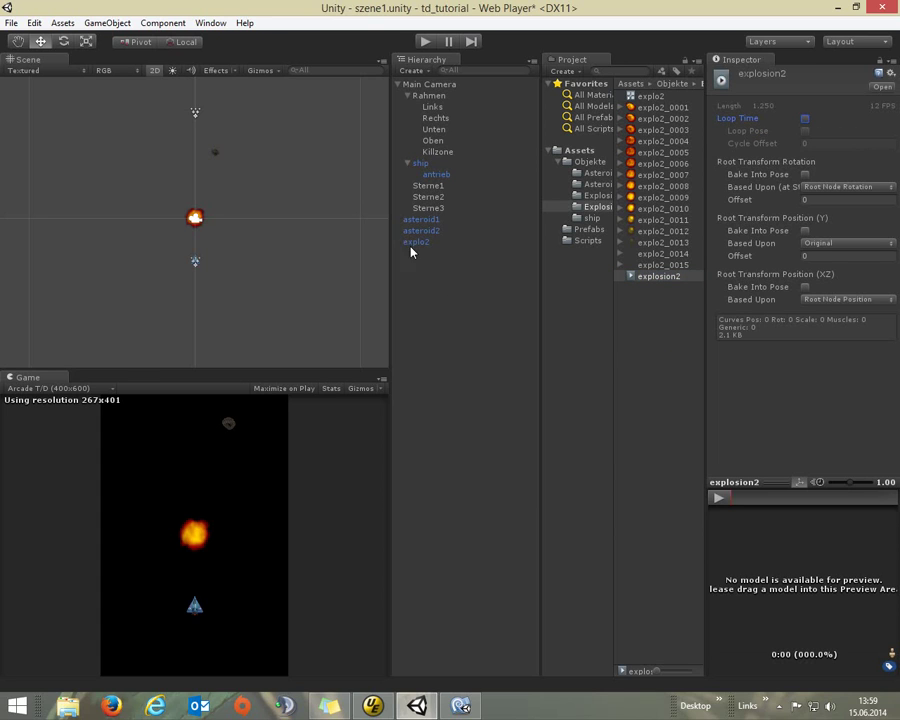
{"action": "left_click", "coordinate": [448, 287]}
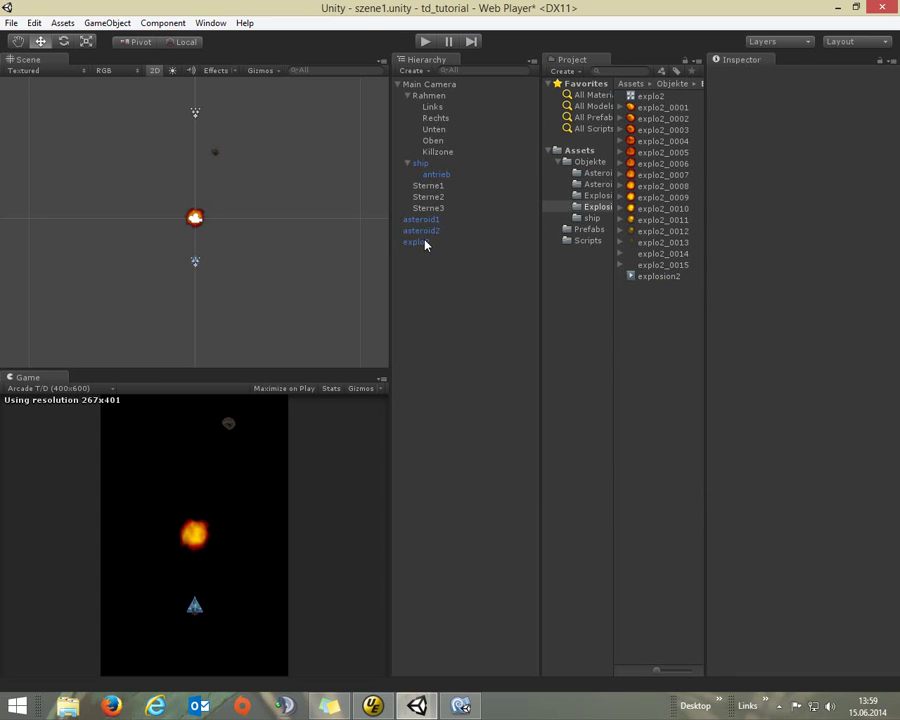
{"action": "left_click", "coordinate": [420, 242]}
{"action": "left_click", "coordinate": [425, 41]}
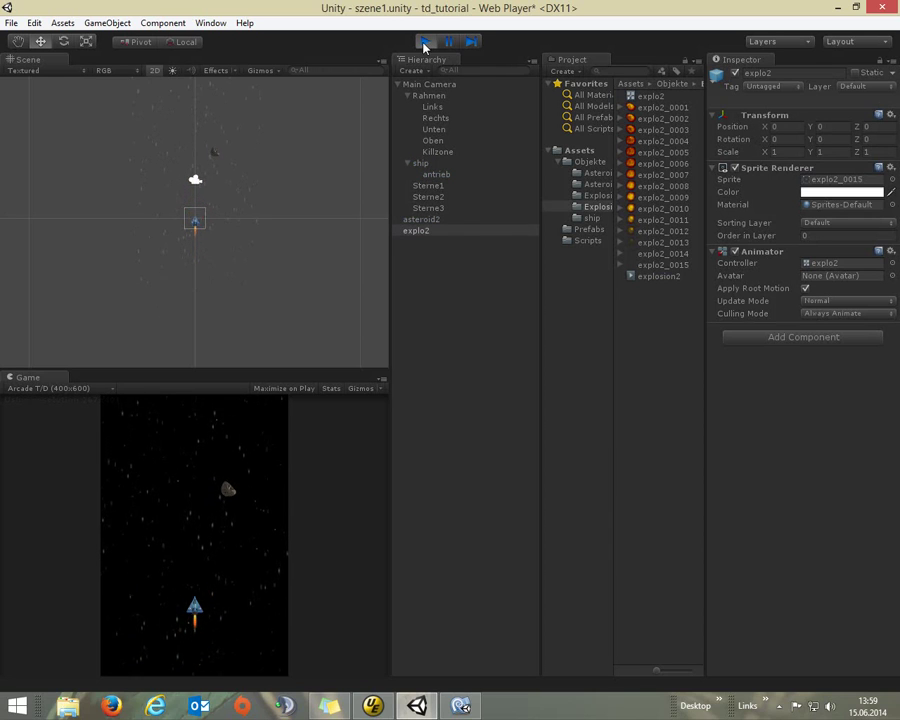
{"action": "left_click", "coordinate": [425, 41]}
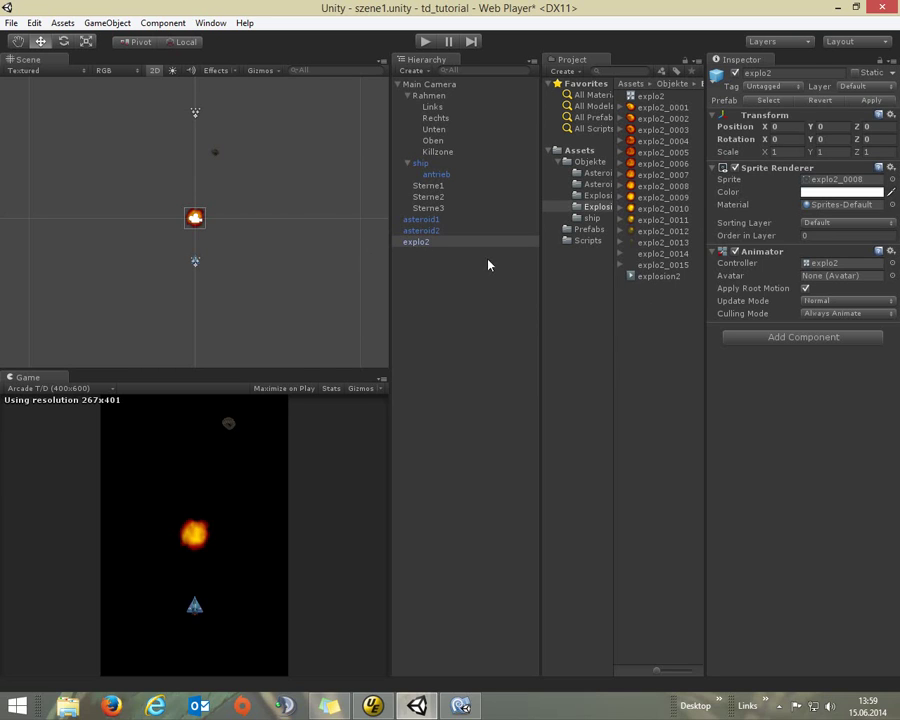
- Recheck the explosion2 clip and run a second play test
{"action": "left_click", "coordinate": [660, 278]}
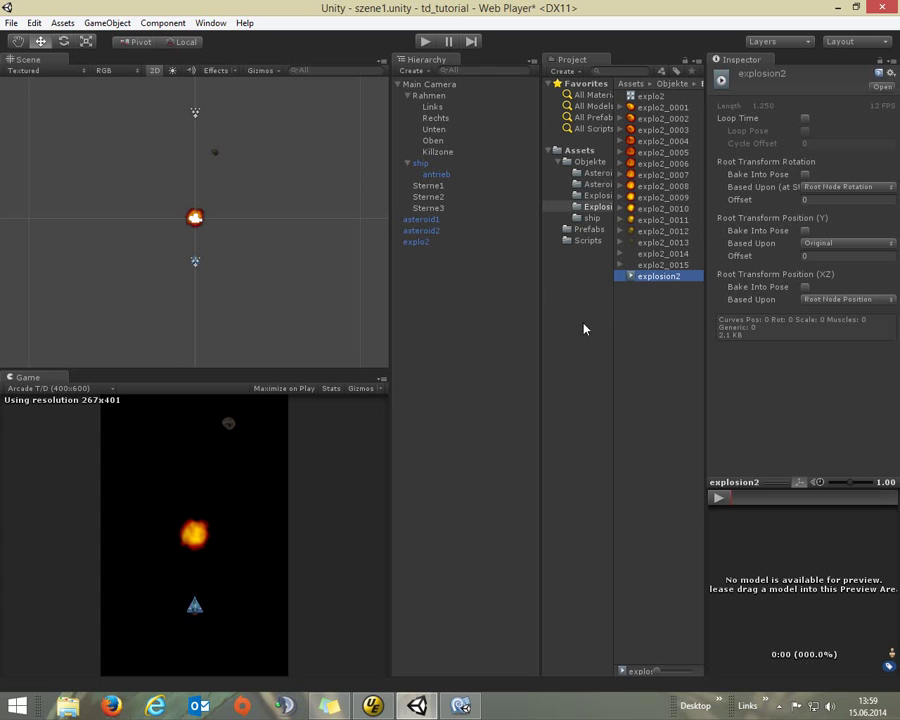
{"action": "left_click", "coordinate": [472, 304]}
{"action": "left_click", "coordinate": [425, 41]}
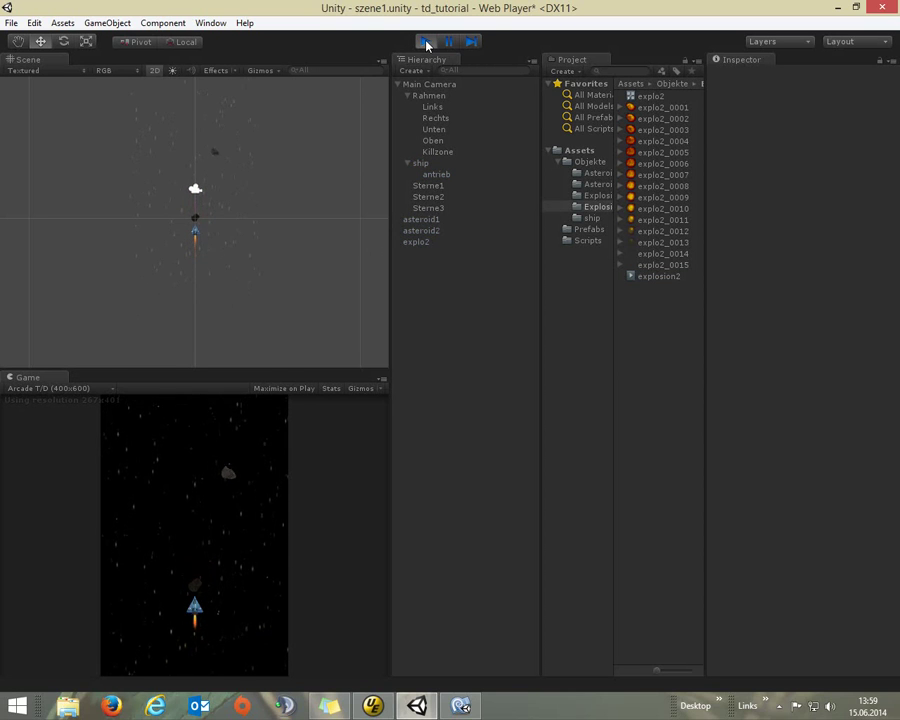
{"action": "left_click", "coordinate": [426, 43]}
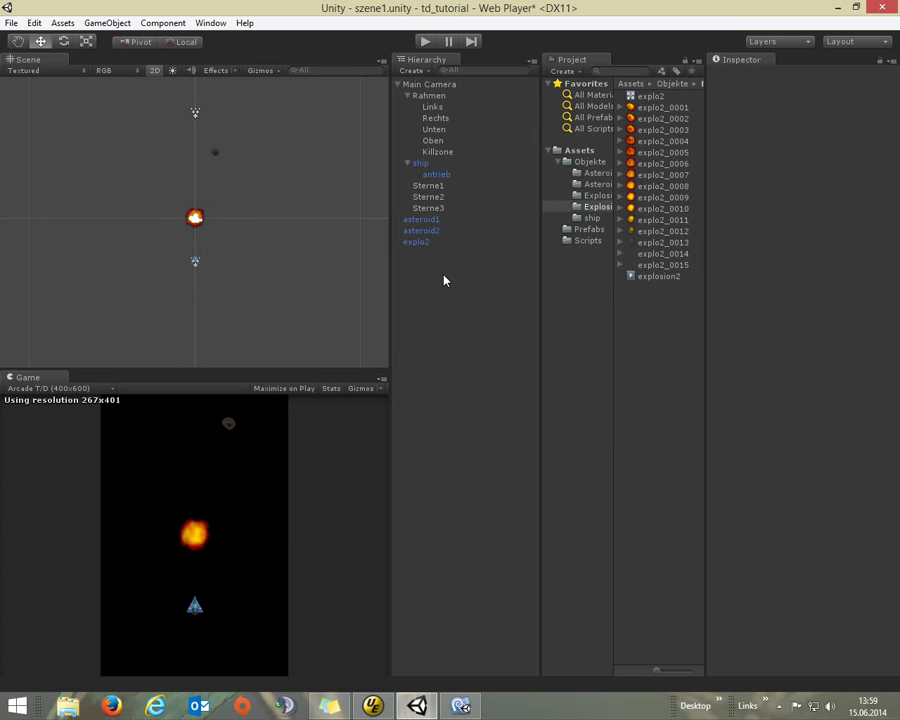
{"action": "left_click", "coordinate": [462, 706]}
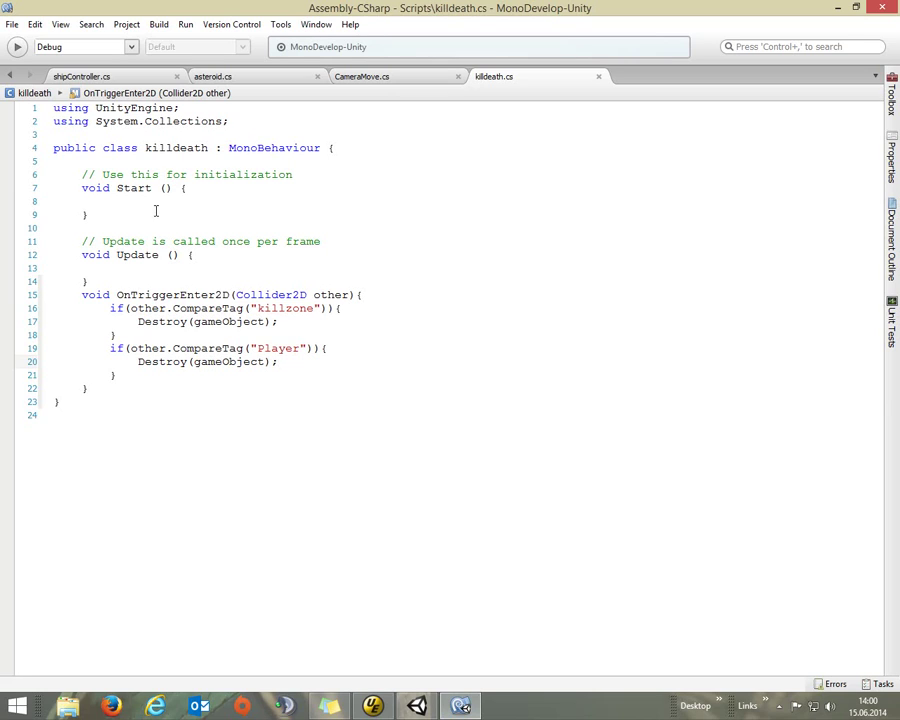
- Declare 'public GameObject explo;' on line 5 and open a blank line after the Player Destroy call
{"action": "left_click", "coordinate": [143, 160]}
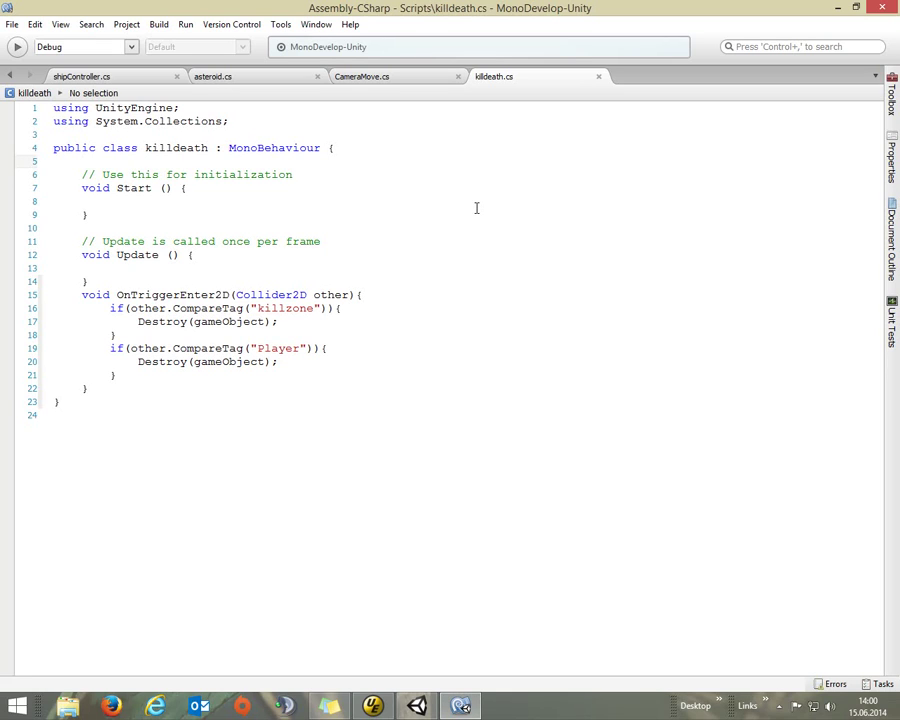
{"action": "type", "text": "publi"}
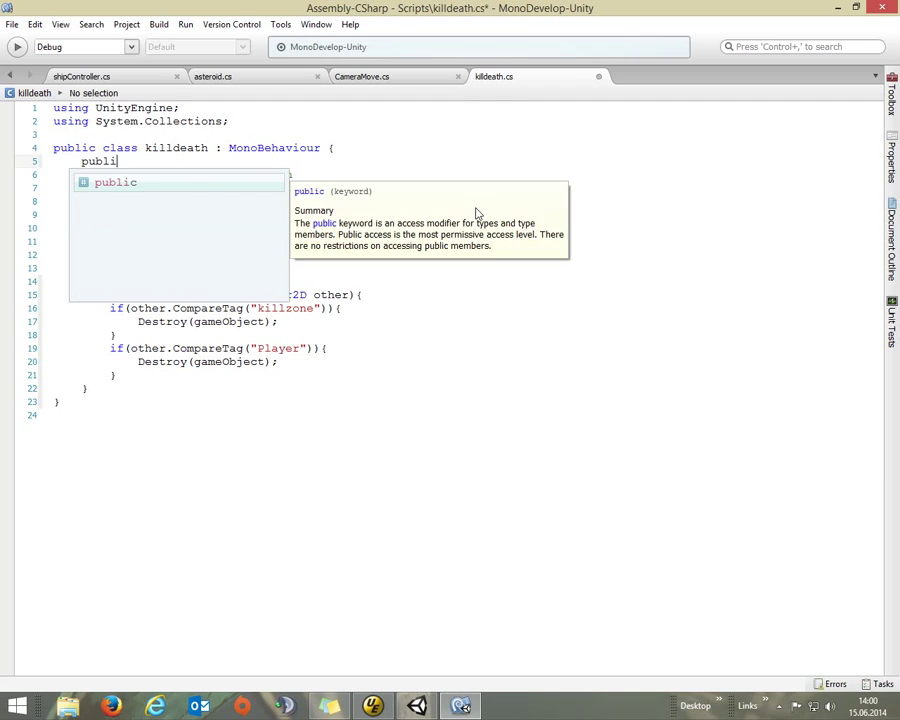
{"action": "type", "text": "c "}
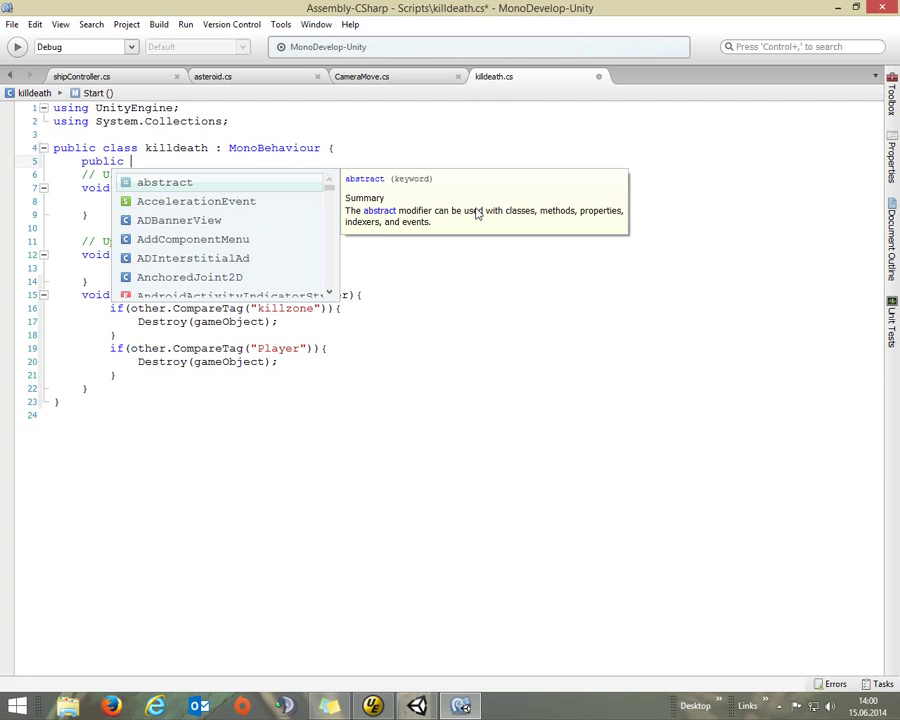
{"action": "type", "text": "Gam"}
{"action": "key", "text": "Return"}
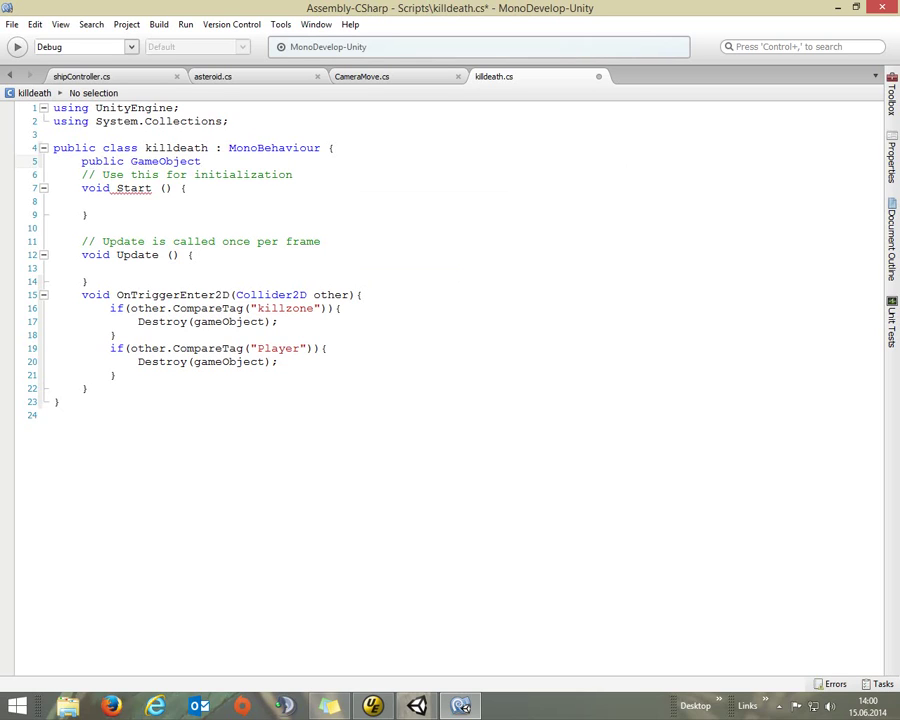
{"action": "type", "text": "explo"}
{"action": "type", "text": ";"}
{"action": "left_click", "coordinate": [318, 362]}
{"action": "key", "text": "Return"}
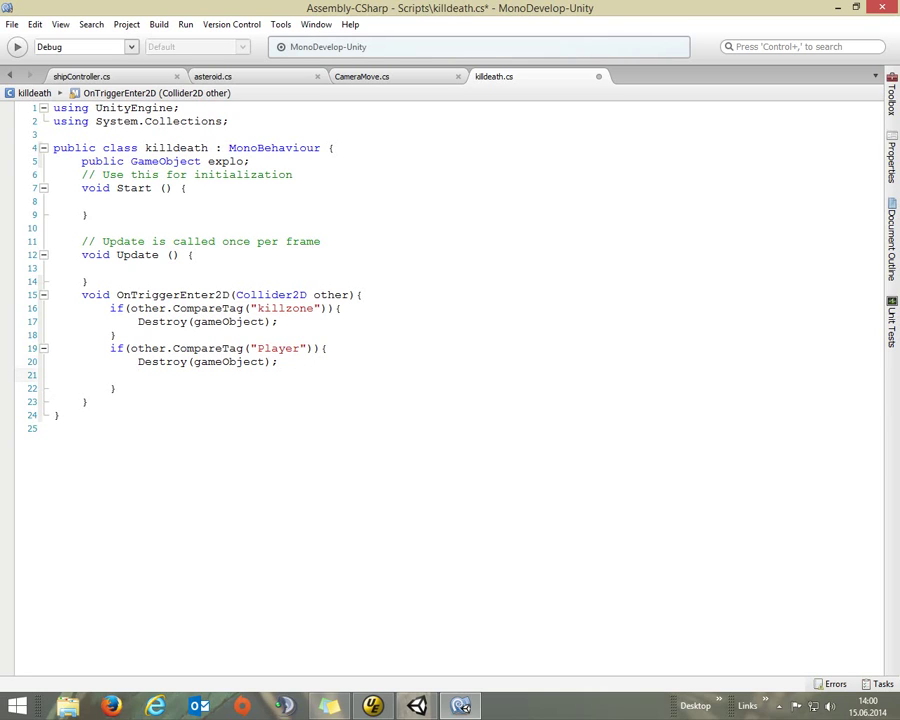
- On line 21, begin an Instantiate call with explo as the object to spawn
{"action": "type", "text": "Intan"}
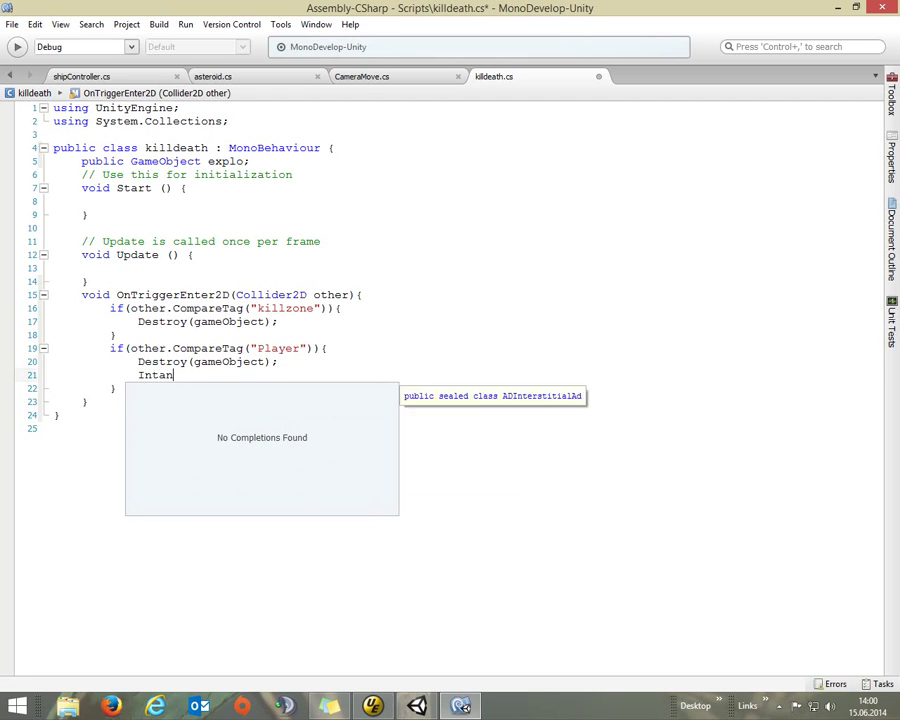
{"action": "key", "text": "BackSpace"}
{"action": "key", "text": "BackSpace"}
{"action": "key", "text": "BackSpace"}
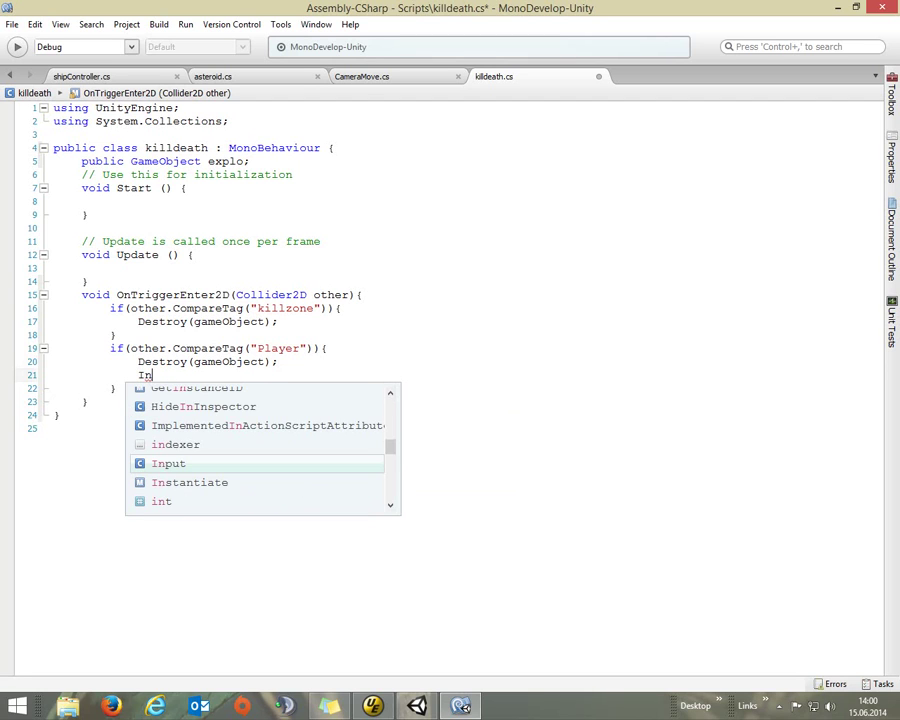
{"action": "type", "text": "sta"}
{"action": "key", "text": "Return"}
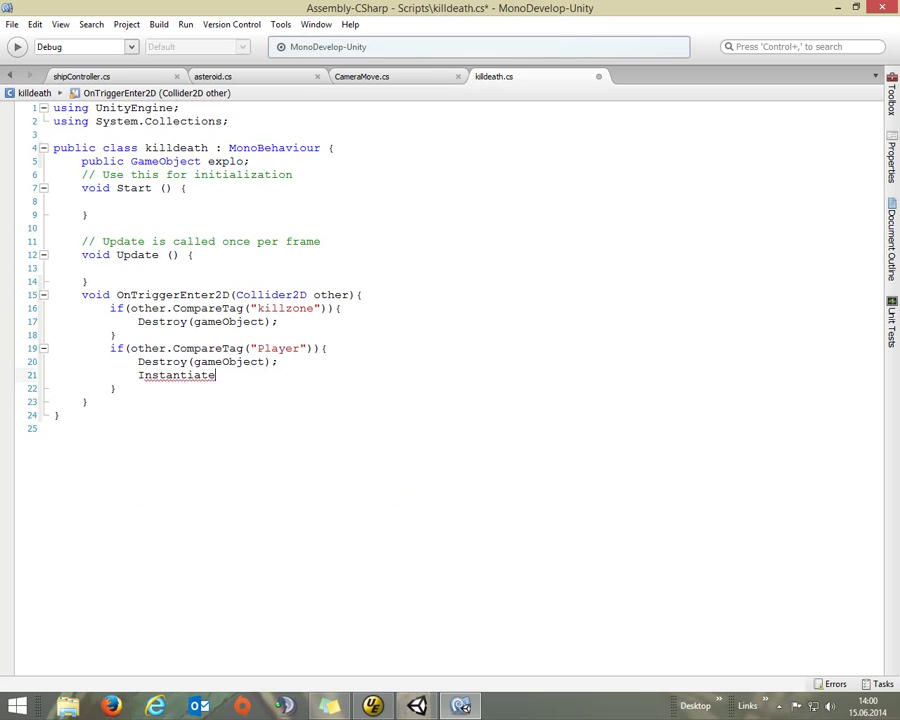
{"action": "type", "text": "("}
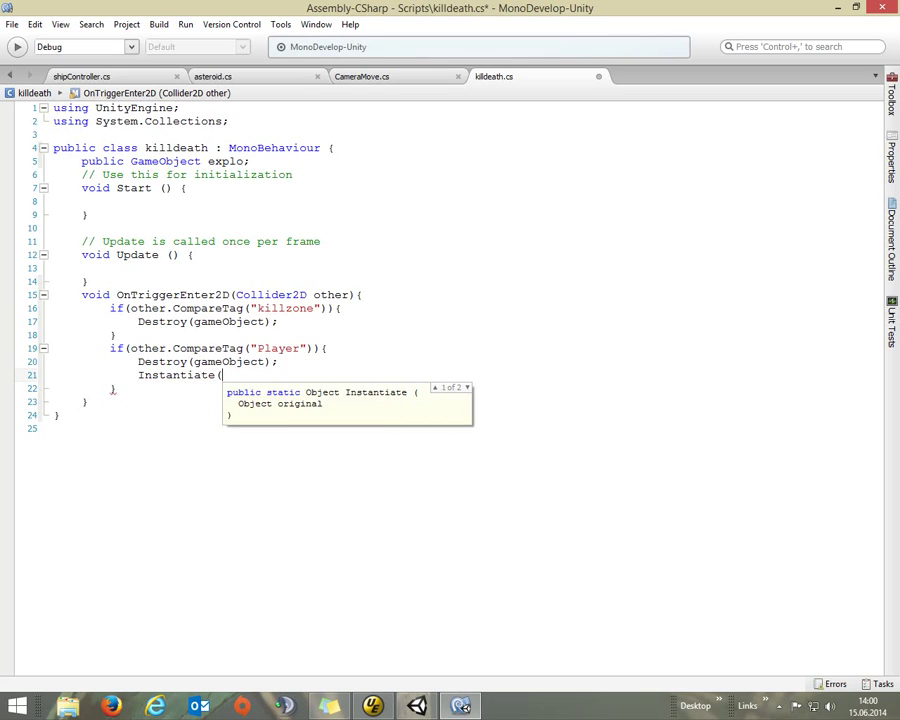
{"action": "type", "text": "expol"}
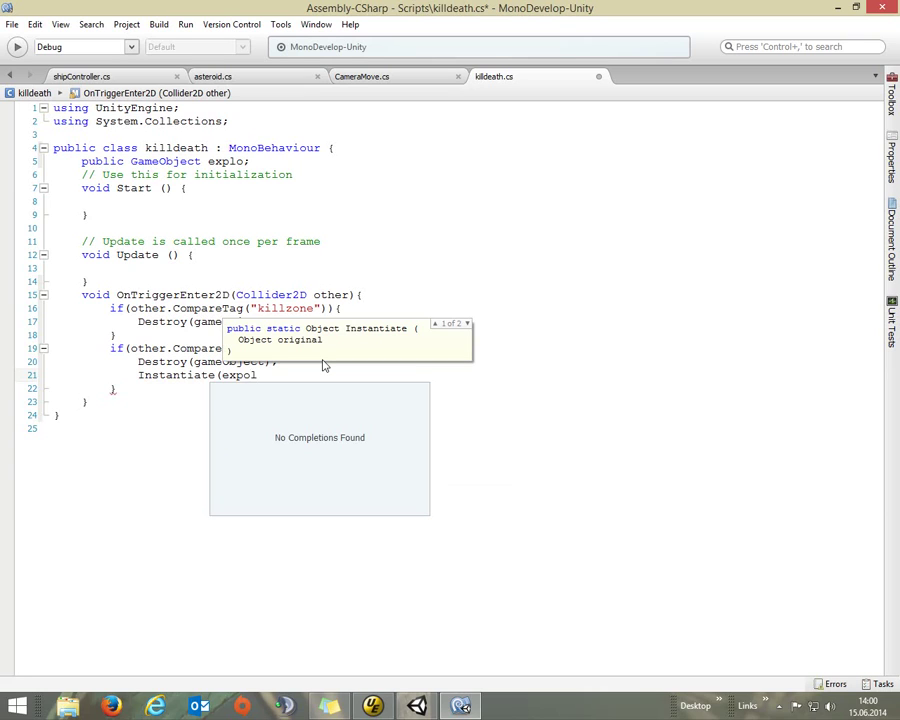
{"action": "key", "text": "BackSpace"}
{"action": "key", "text": "BackSpace"}
{"action": "type", "text": "lo"}
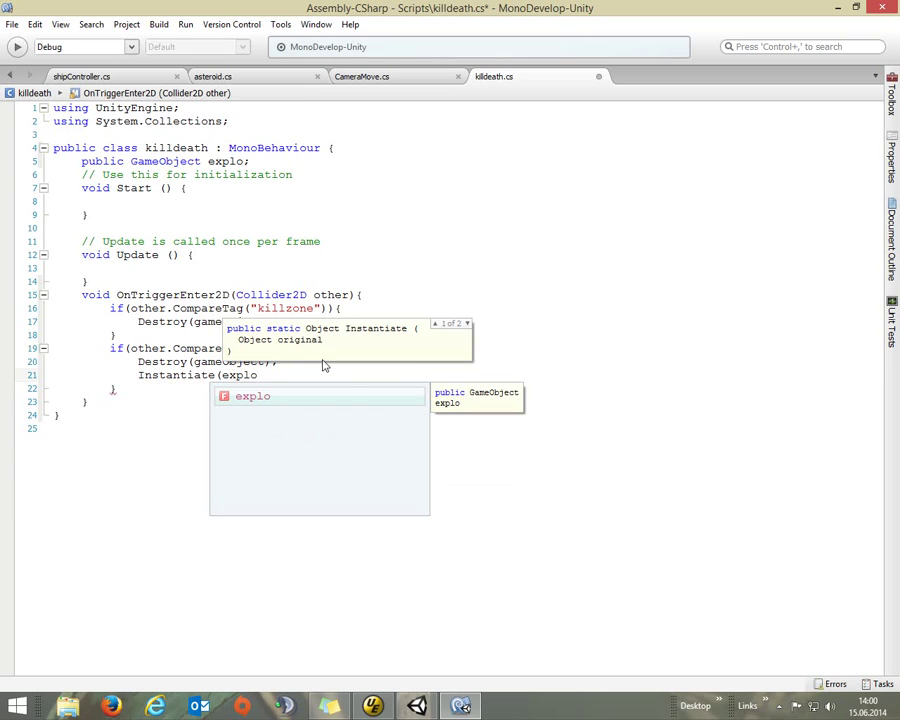
{"action": "type", "text": ","}
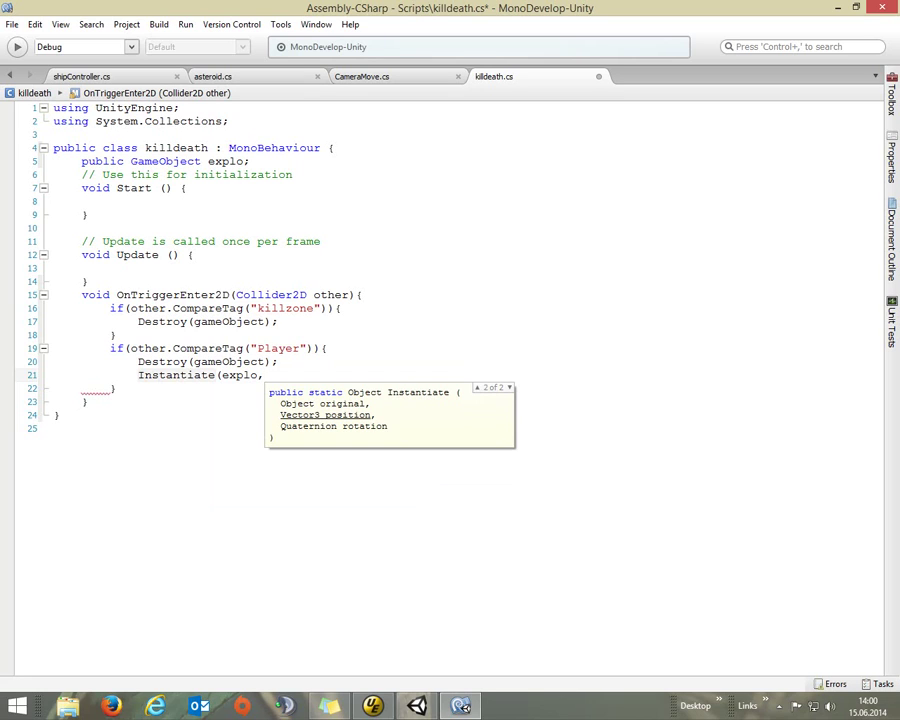
{"action": "type", "text": "tranf"}
- Pass lowercase transform.position as the spawn position argument
{"action": "key", "text": "BackSpace"}
{"action": "type", "text": "sform.po"}
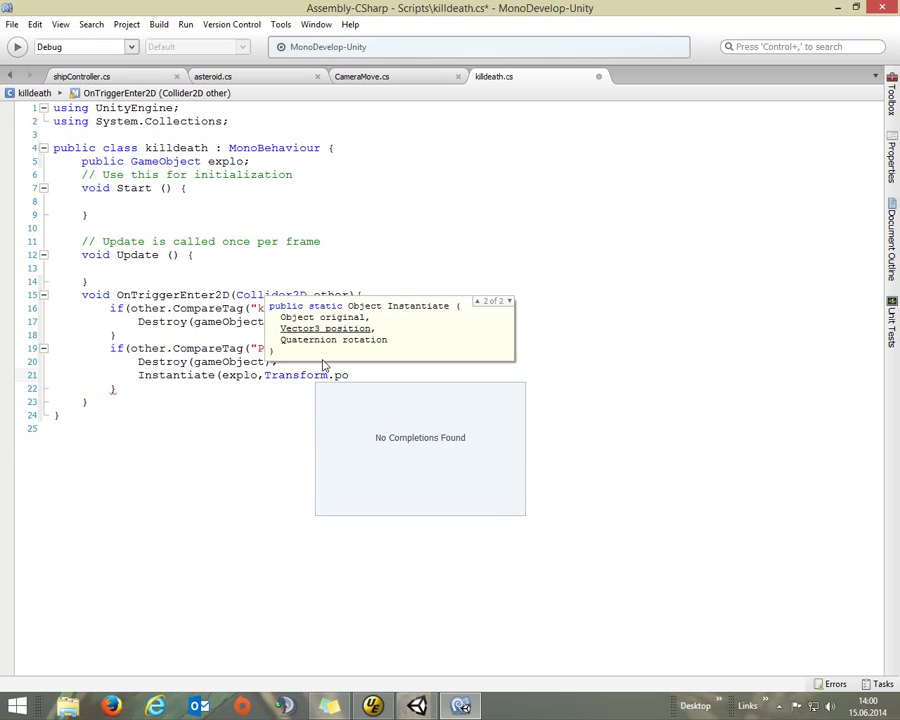
{"action": "key", "text": "BackSpace"}
{"action": "key", "text": "BackSpace"}
{"action": "key", "text": "BackSpace"}
{"action": "key", "text": "BackSpace"}
{"action": "key", "text": "BackSpace"}
{"action": "key", "text": "BackSpace"}
{"action": "key", "text": "BackSpace"}
{"action": "key", "text": "BackSpace"}
{"action": "key", "text": "BackSpace"}
{"action": "key", "text": "BackSpace"}
{"action": "key", "text": "BackSpace"}
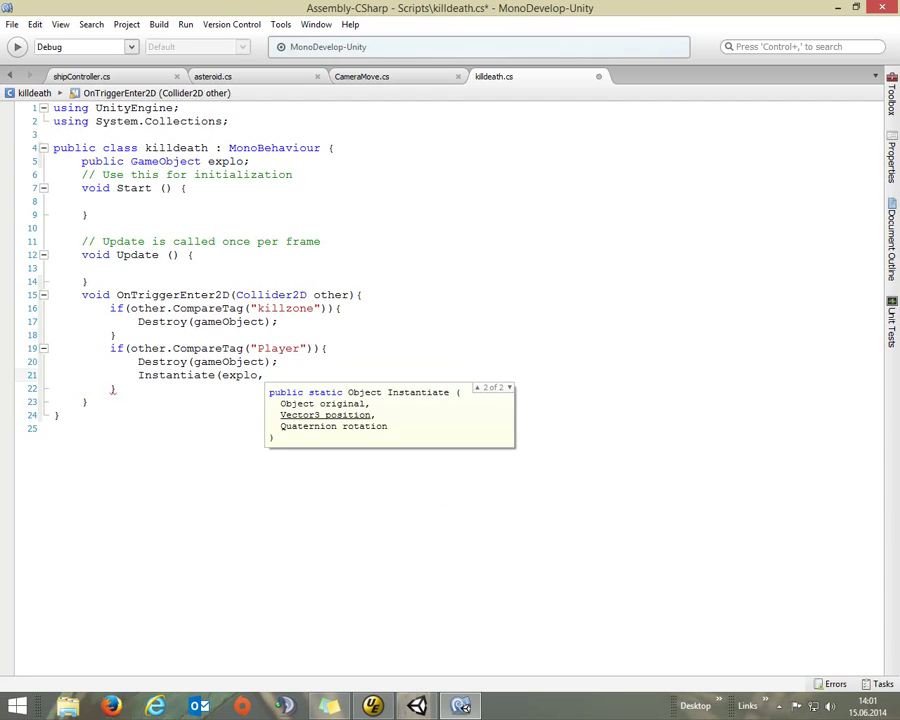
{"action": "type", "text": "tra"}
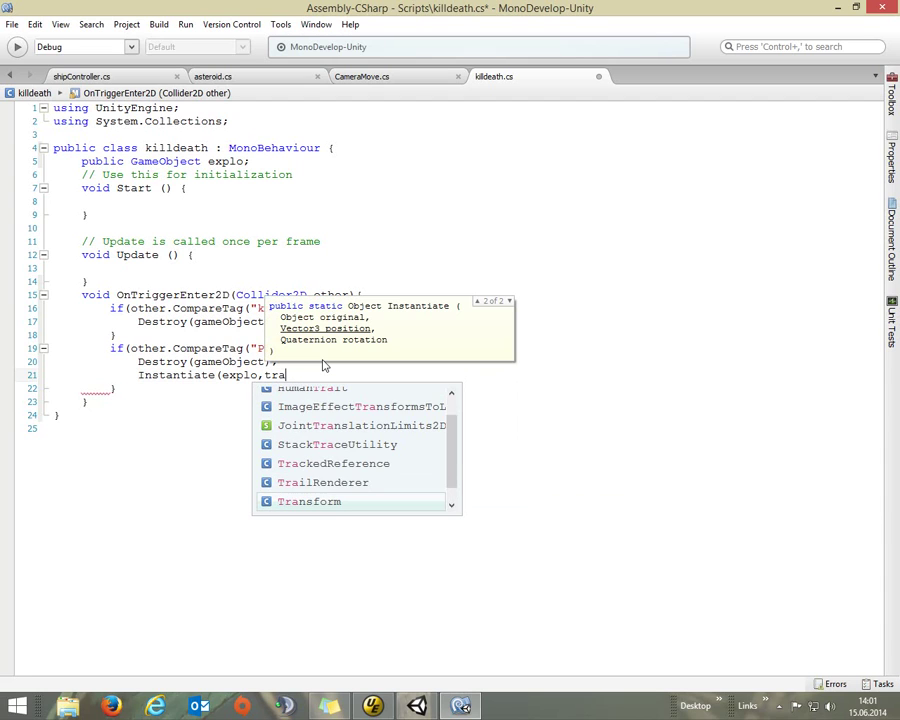
{"action": "type", "text": "n"}
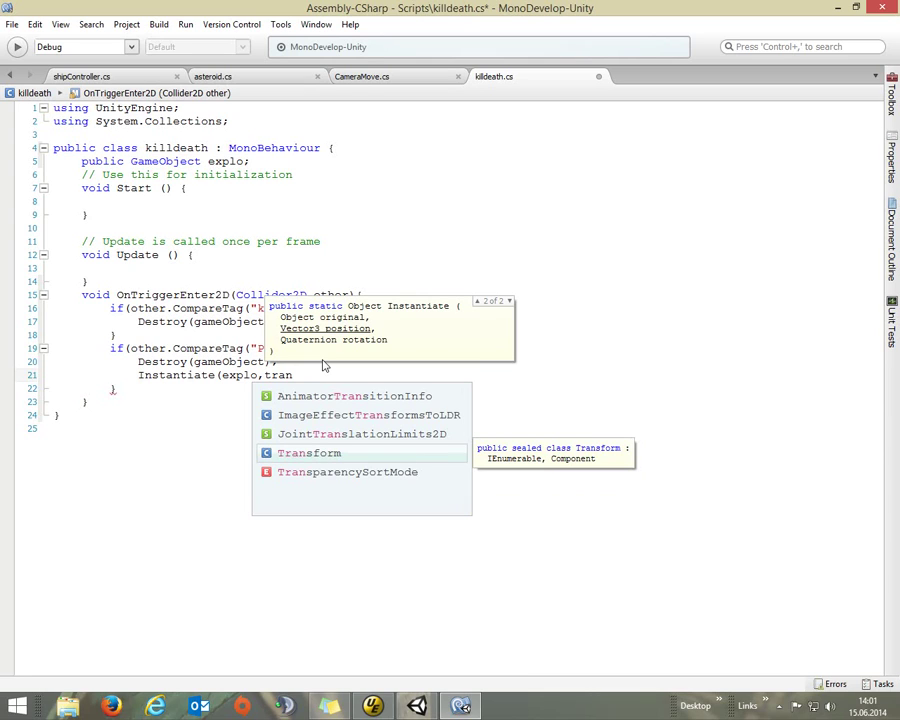
{"action": "type", "text": "f"}
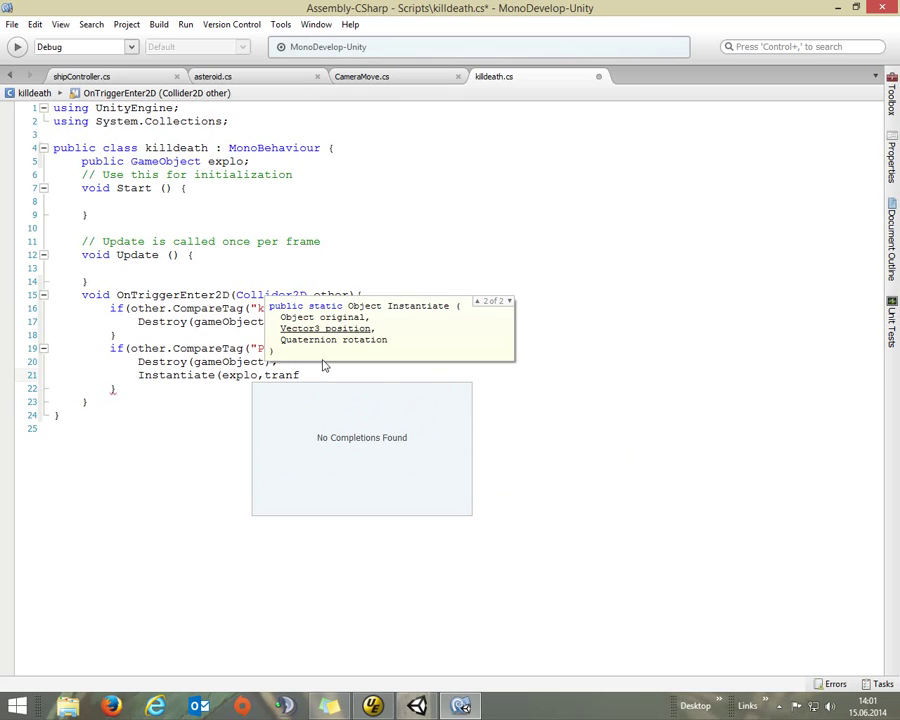
{"action": "key", "text": "BackSpace"}
{"action": "type", "text": "sfor"}
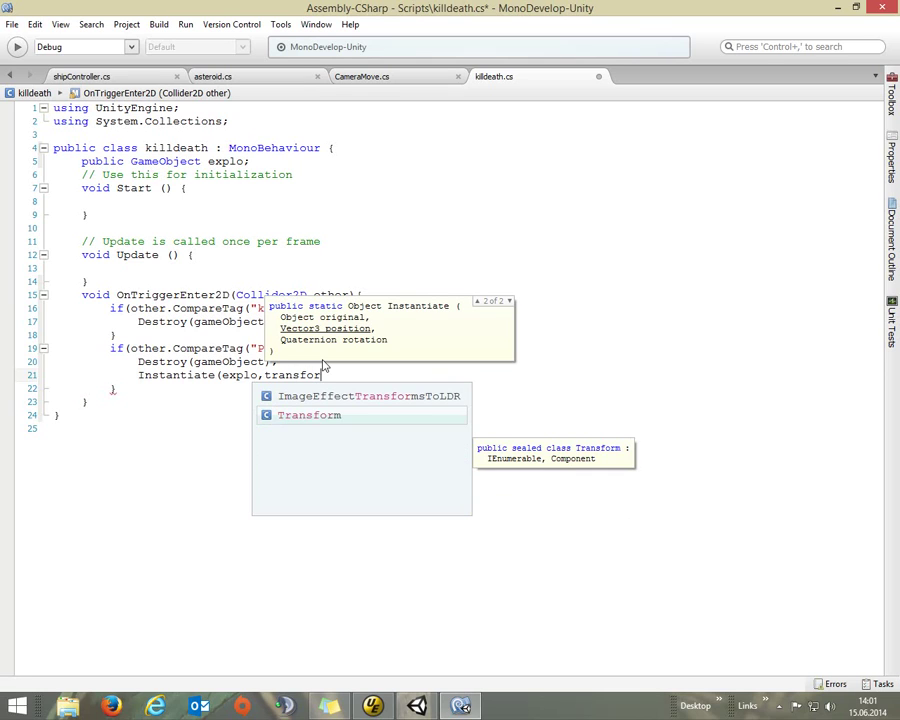
{"action": "type", "text": "m.position"}
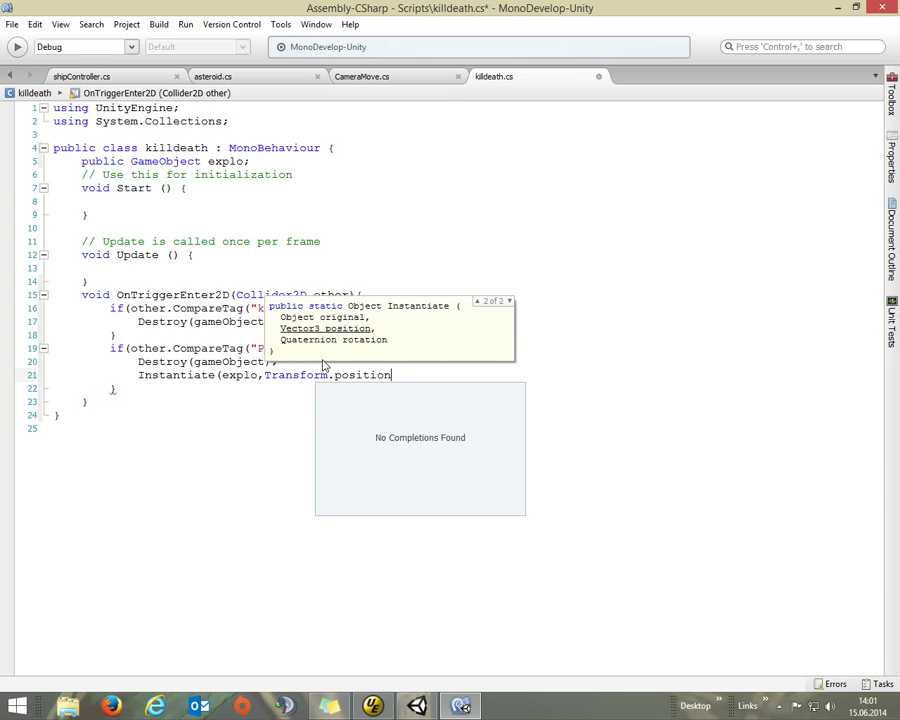
{"action": "type", "text": ","}
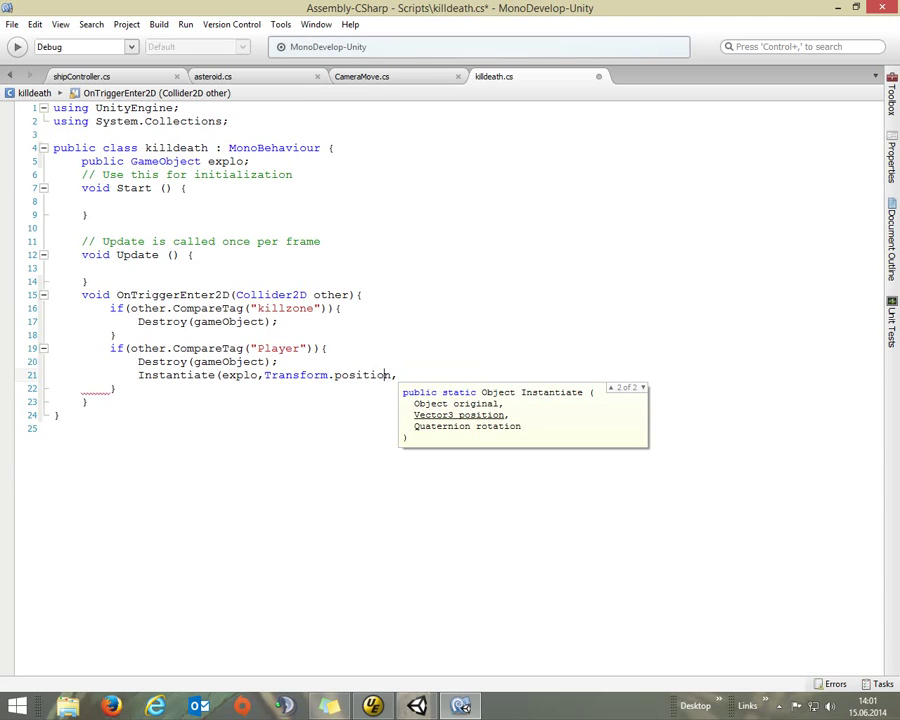
{"action": "key", "text": "Left"}
{"action": "key", "text": "BackSpace"}
{"action": "type", "text": "t"}
{"action": "key", "text": "Right"}
{"action": "key", "text": "Right"}
{"action": "key", "text": "Right"}
{"action": "key", "text": "Right"}
{"action": "key", "text": "Right"}
{"action": "key", "text": "Right"}
{"action": "key", "text": "Right"}
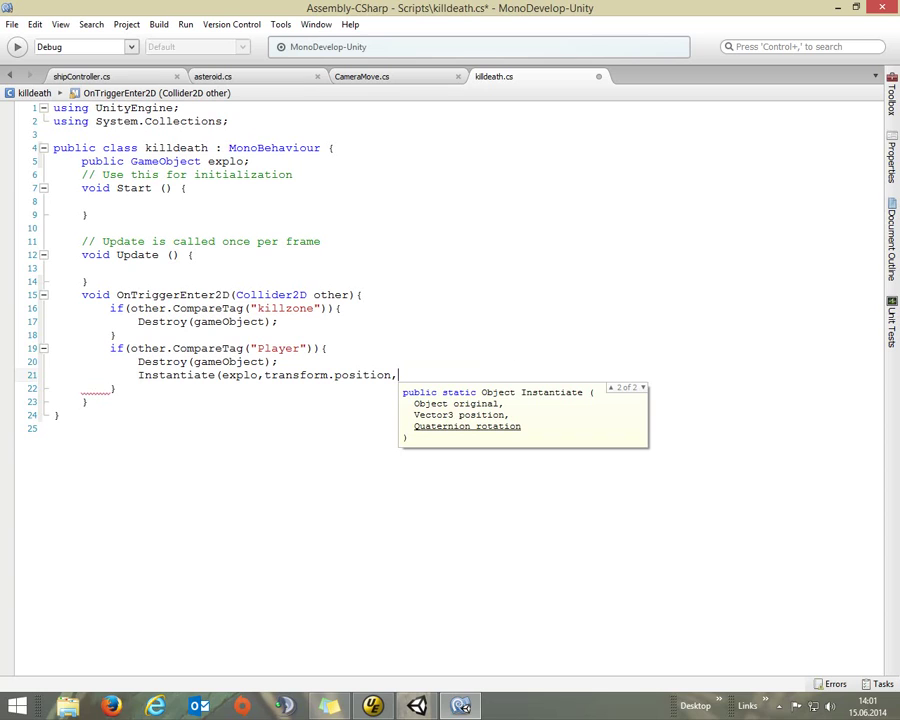
- Finish with Quaternion.identity as the rotation and close the statement with );
{"action": "type", "text": "Q"}
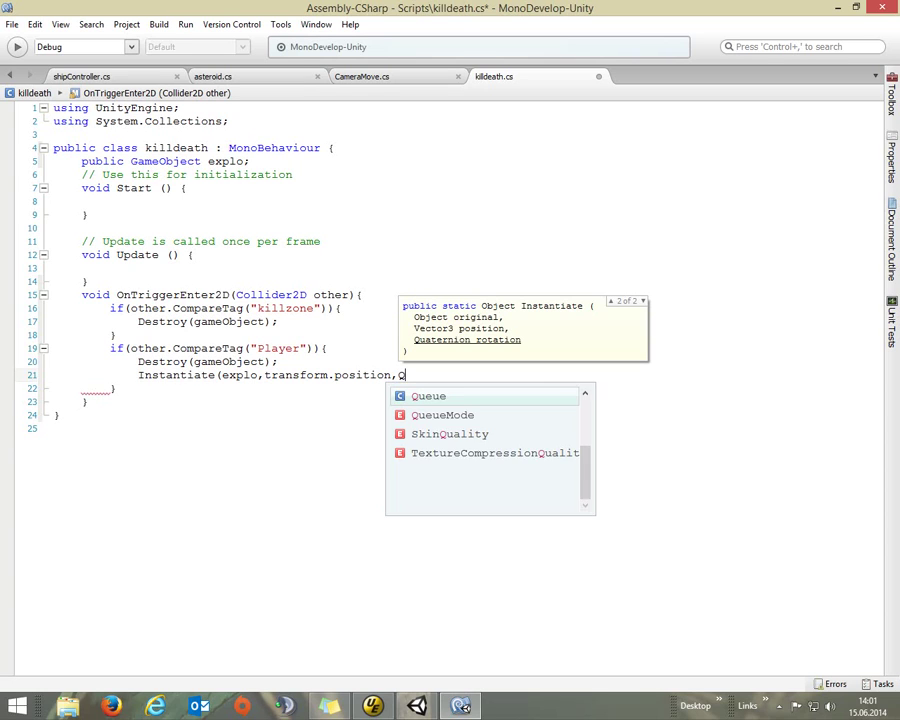
{"action": "type", "text": "ua"}
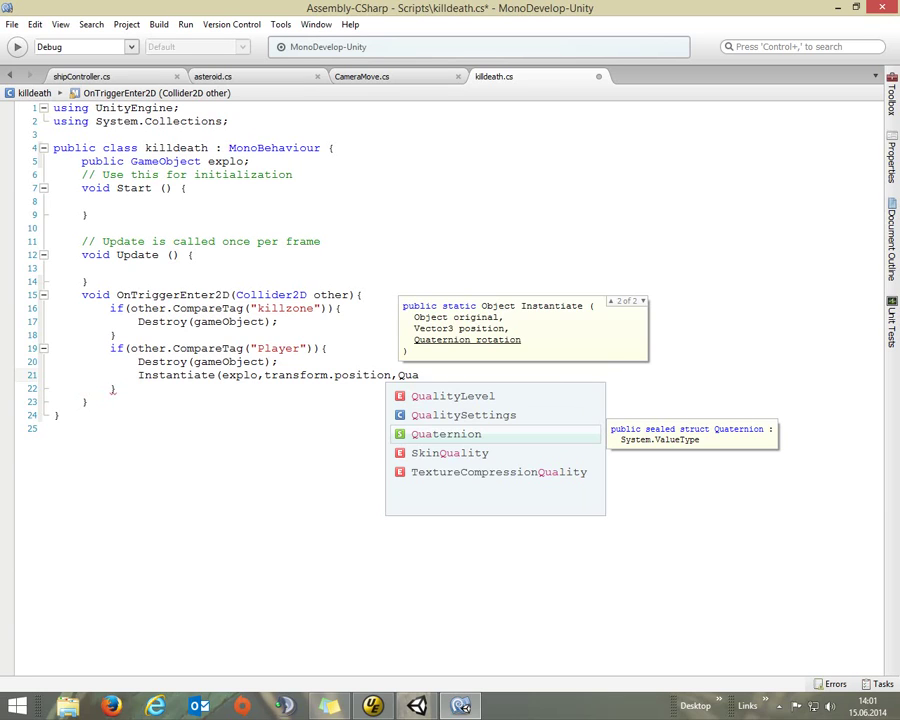
{"action": "key", "text": "Return"}
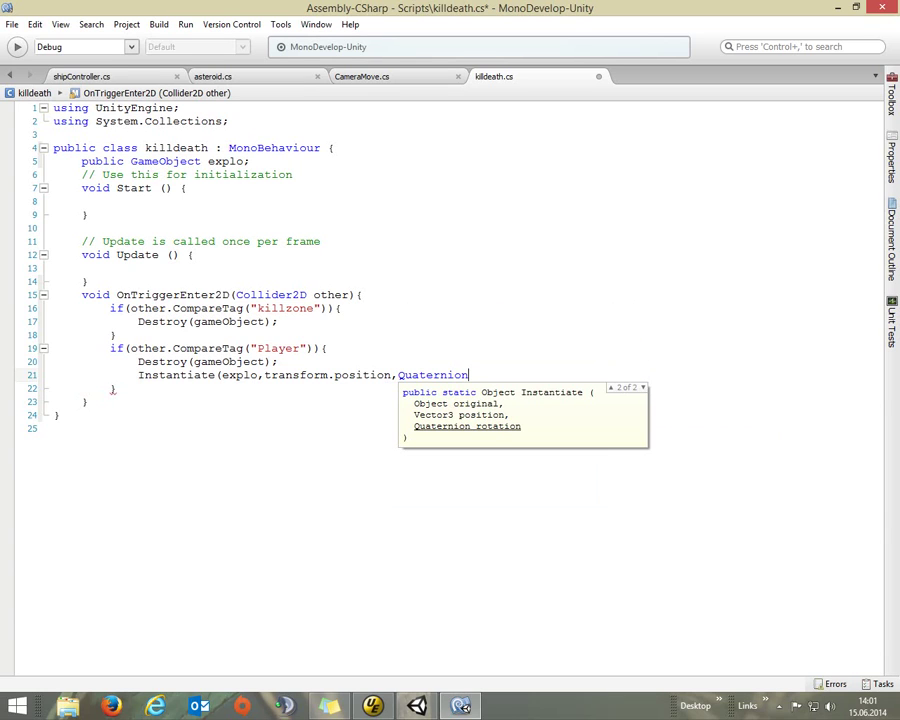
{"action": "type", "text": ".id"}
{"action": "key", "text": "Return"}
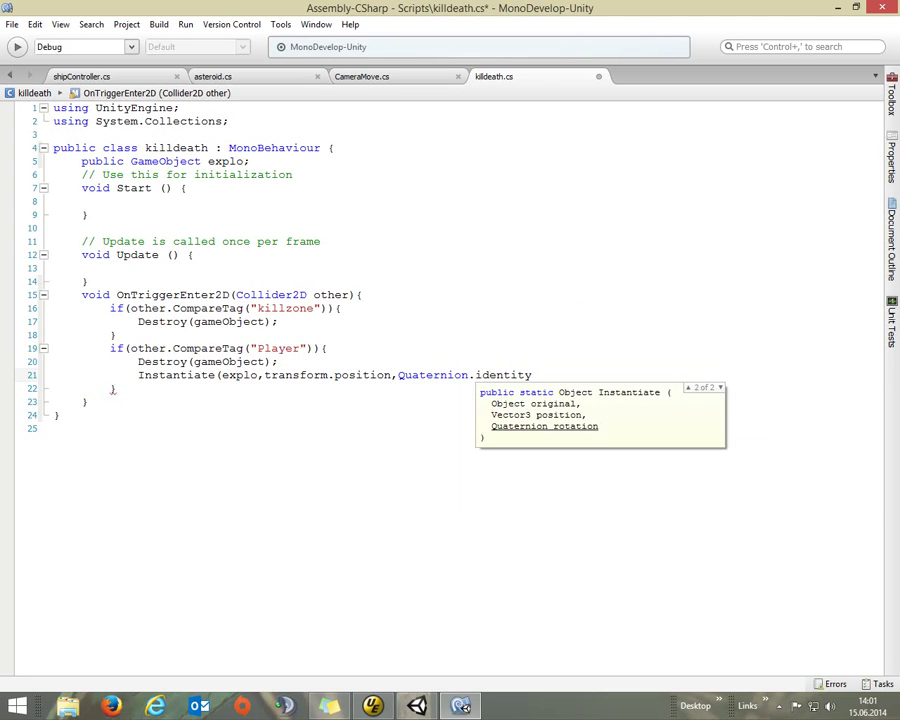
{"action": "type", "text": ");"}
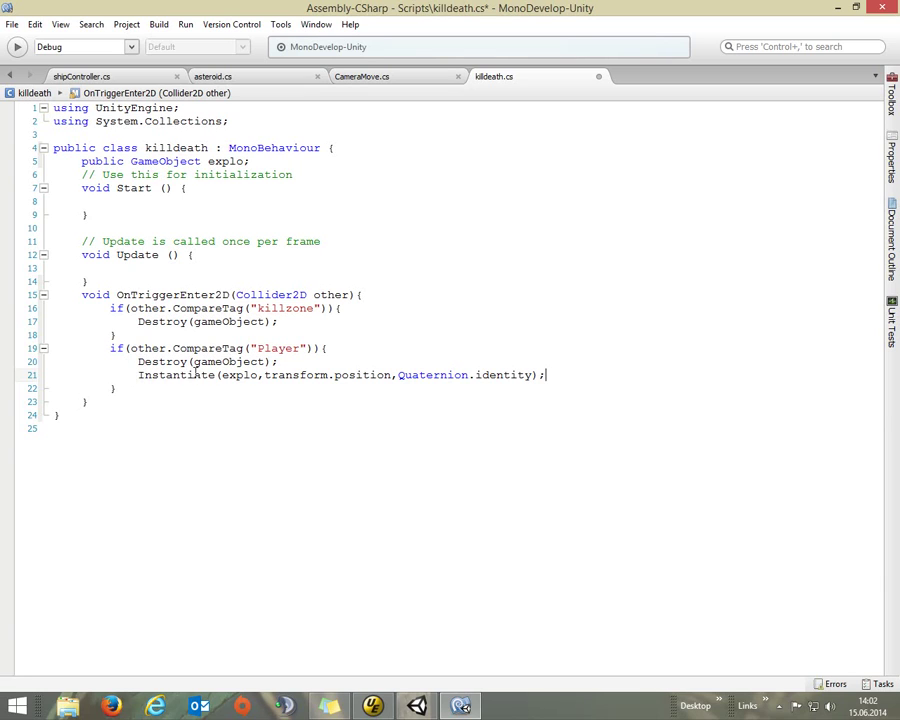
- Add a new line after the Instantiate call and erase the stray 'dest' text
{"action": "mouse_move", "coordinate": [150, 375]}
{"action": "key", "text": "Return"}
{"action": "type", "text": "de"}
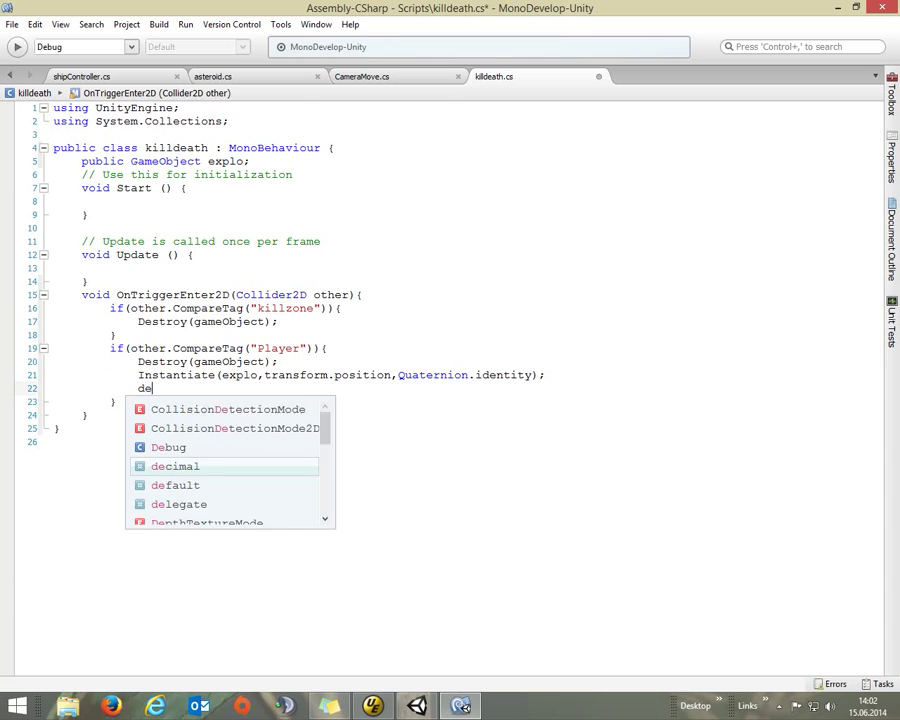
{"action": "type", "text": "st"}
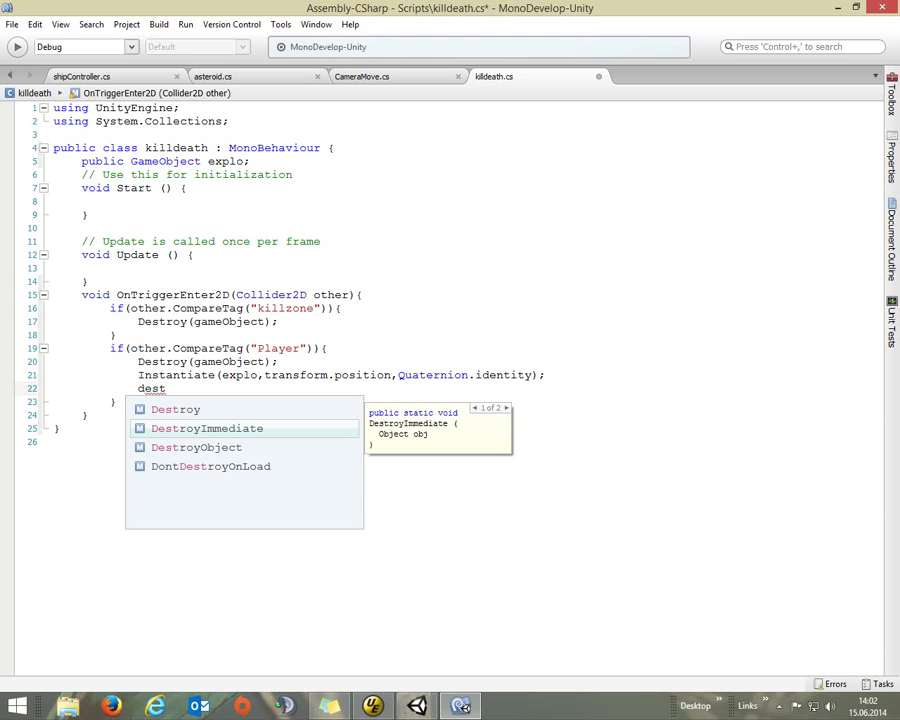
{"action": "key", "text": "BackSpace"}
{"action": "key", "text": "BackSpace"}
{"action": "key", "text": "BackSpace"}
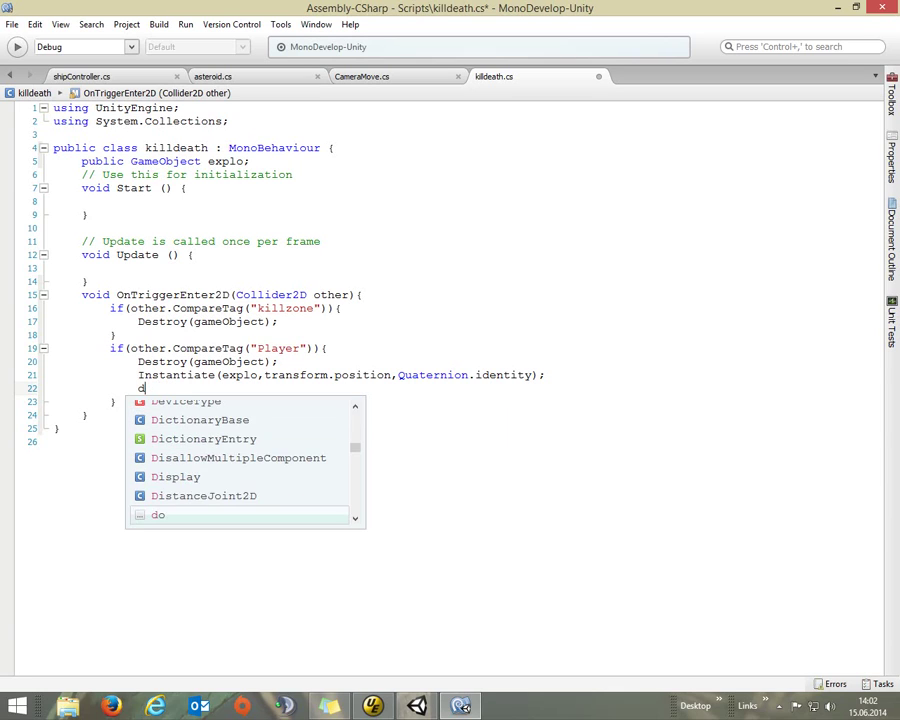
{"action": "key", "text": "BackSpace"}
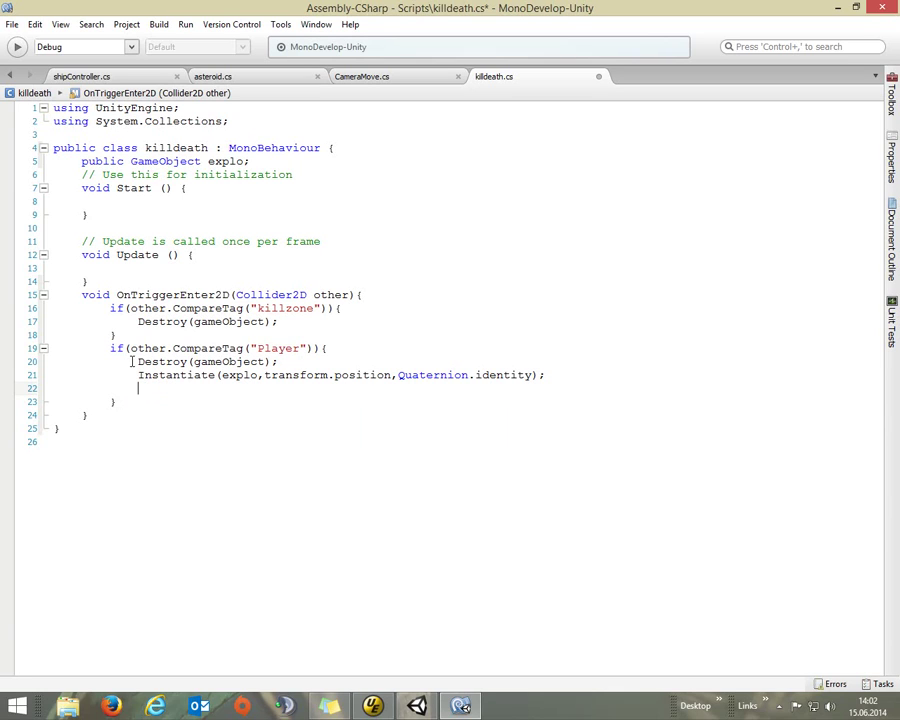
- Save killdeath.cs from its tab menu and return to the Unity editor
{"action": "mouse_move", "coordinate": [209, 362]}
{"action": "right_click", "coordinate": [531, 78]}
{"action": "left_click", "coordinate": [582, 138]}
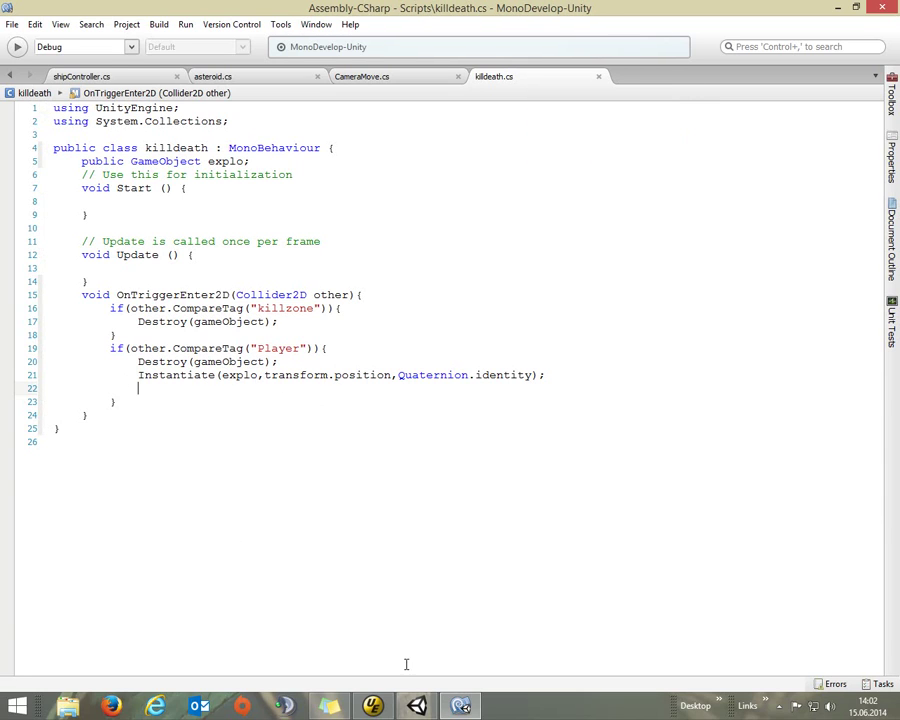
{"action": "mouse_move", "coordinate": [415, 708]}
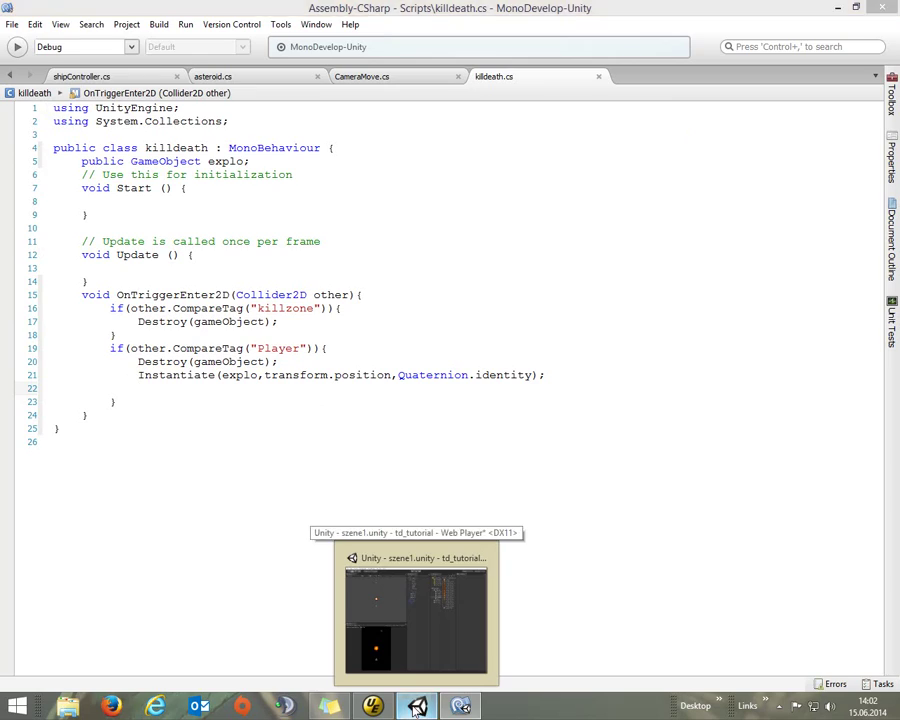
{"action": "left_click", "coordinate": [372, 640]}
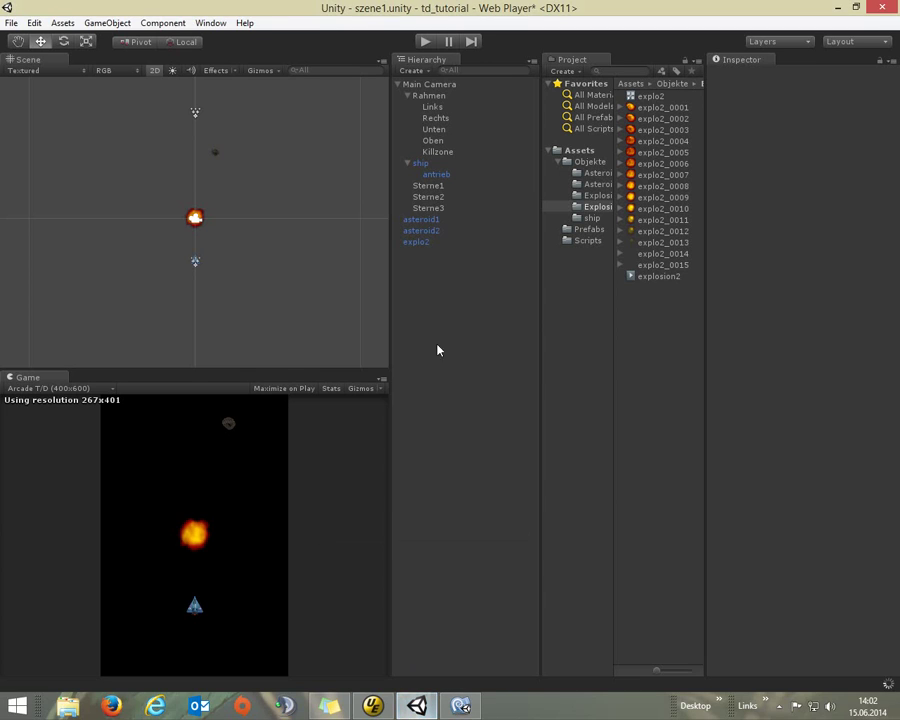
- Assign explo2 to the Killdeath Explo field of asteroid1 and asteroid2, then Apply to asteroid2's prefab
{"action": "left_click", "coordinate": [425, 224]}
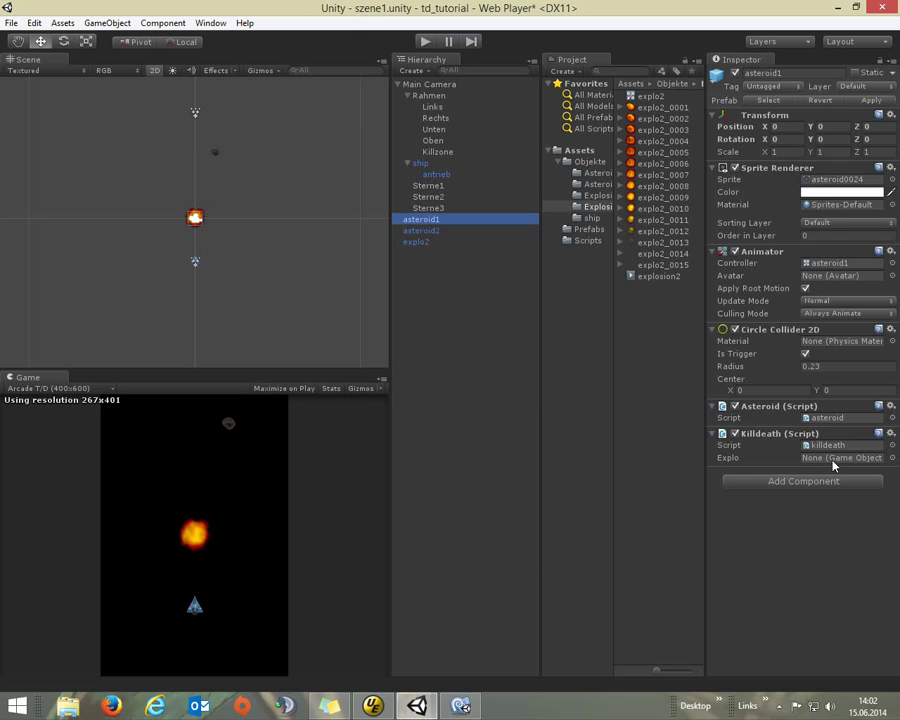
{"action": "left_click", "coordinate": [590, 229]}
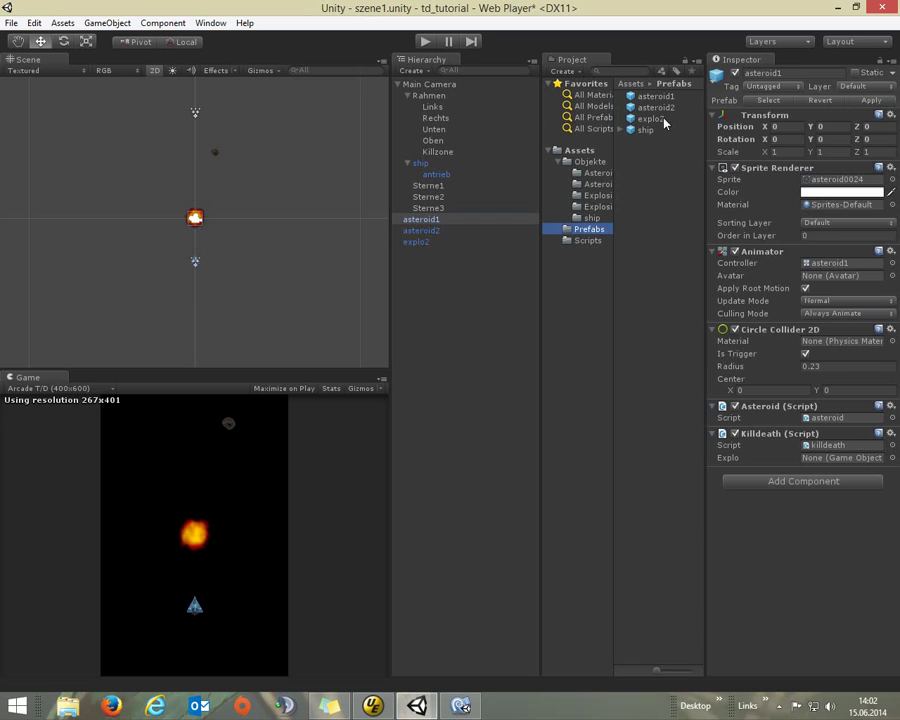
{"action": "left_click_drag", "start_coordinate": [650, 119], "coordinate": [818, 458]}
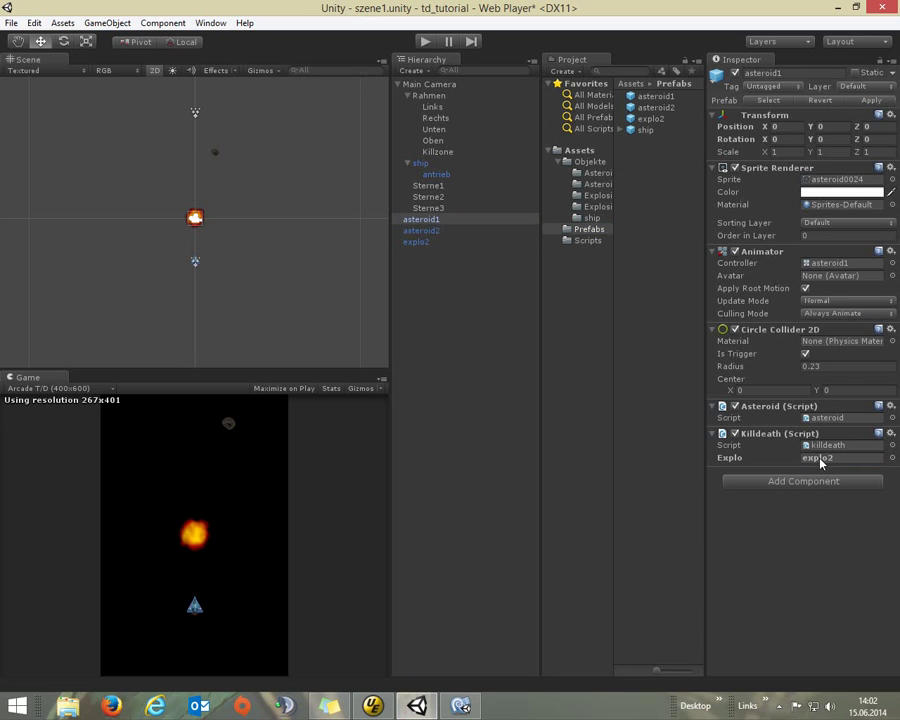
{"action": "left_click", "coordinate": [431, 232]}
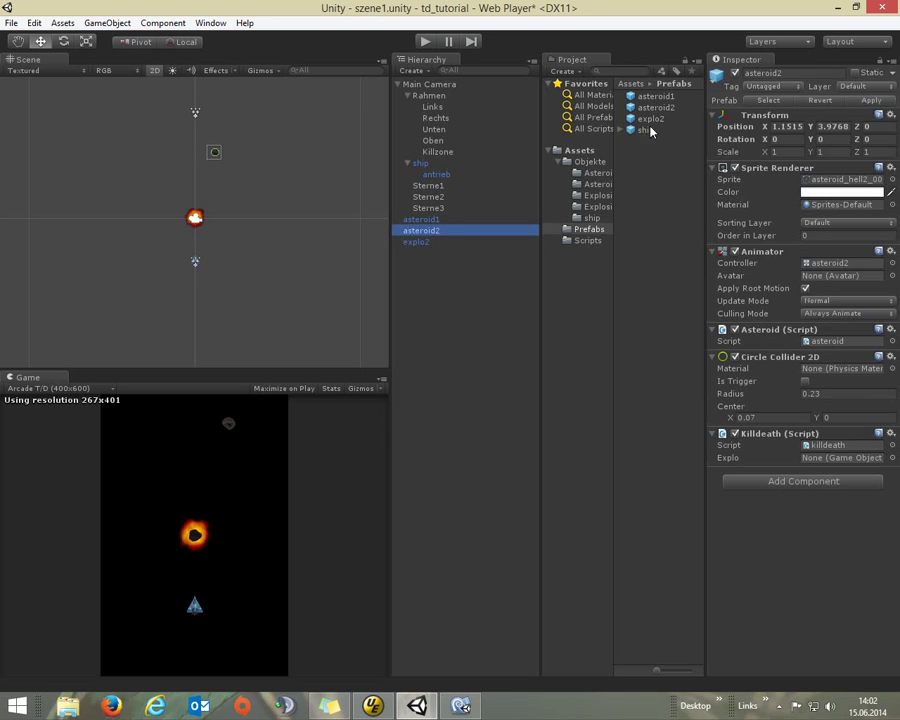
{"action": "left_click_drag", "start_coordinate": [657, 124], "coordinate": [840, 460]}
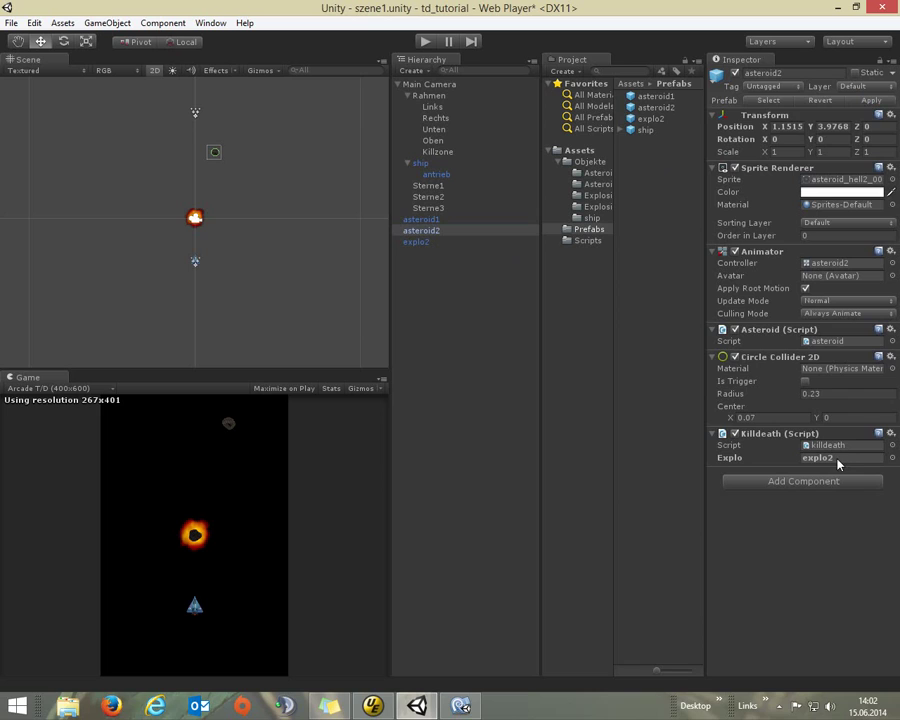
{"action": "left_click", "coordinate": [872, 100]}
- Delete explo2 from the Hierarchy, then run and stop a Play test of the explosions
{"action": "left_click", "coordinate": [428, 243]}
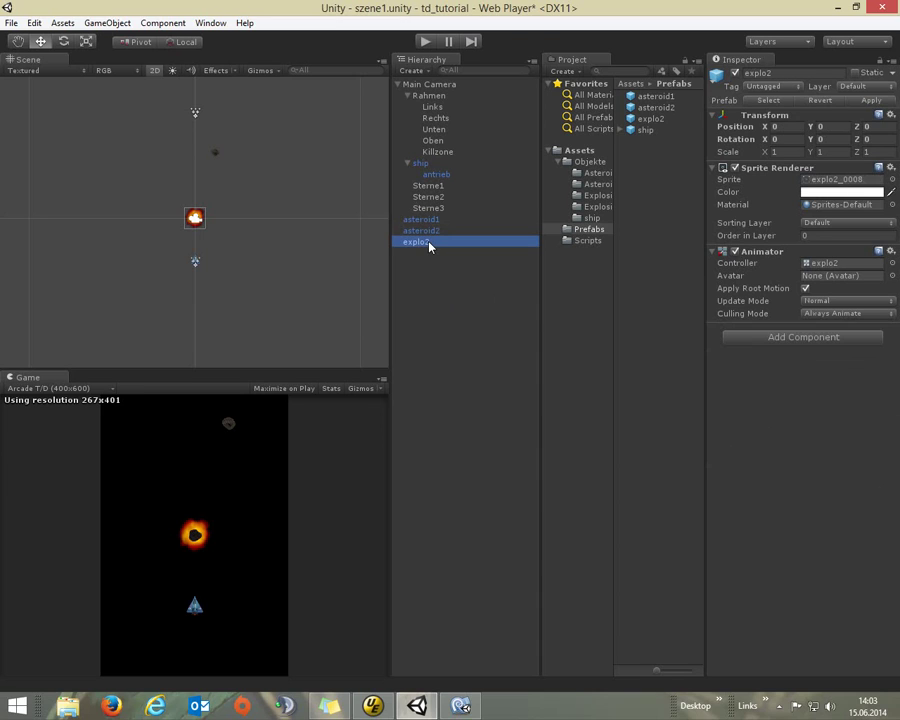
{"action": "key", "text": "Delete"}
{"action": "left_click", "coordinate": [425, 42]}
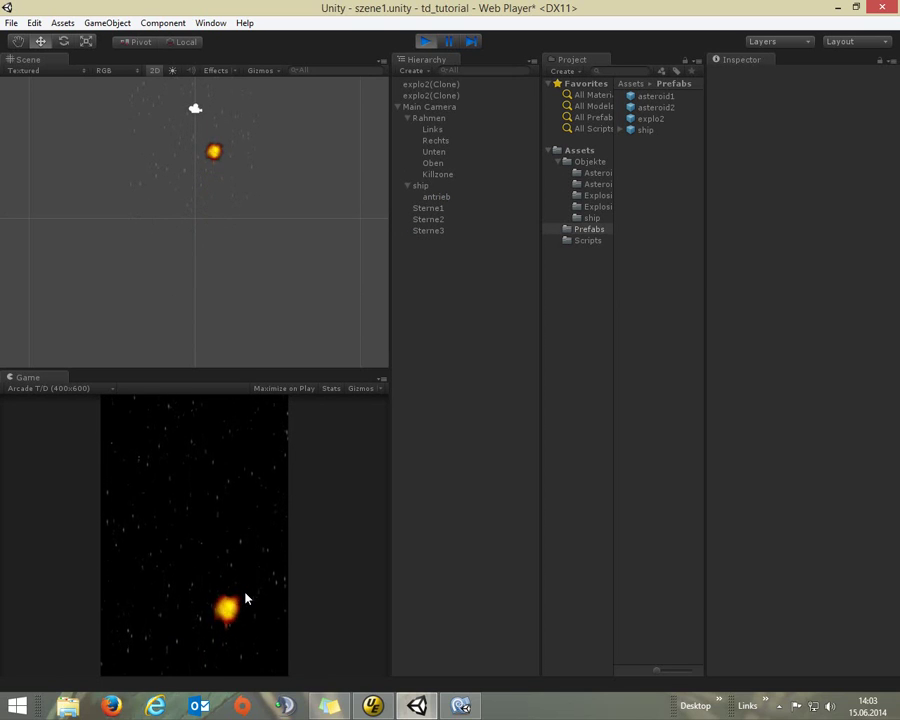
{"action": "left_click", "coordinate": [424, 44]}
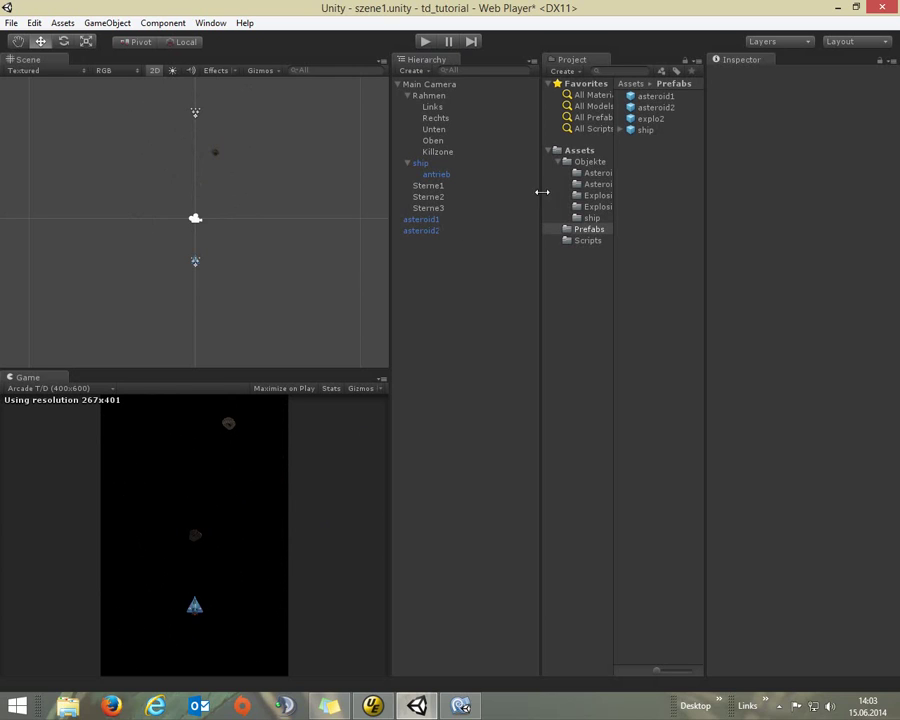
- Tick Loop Time on the asteroid2 animation clip and start another test run
{"action": "left_click", "coordinate": [658, 110]}
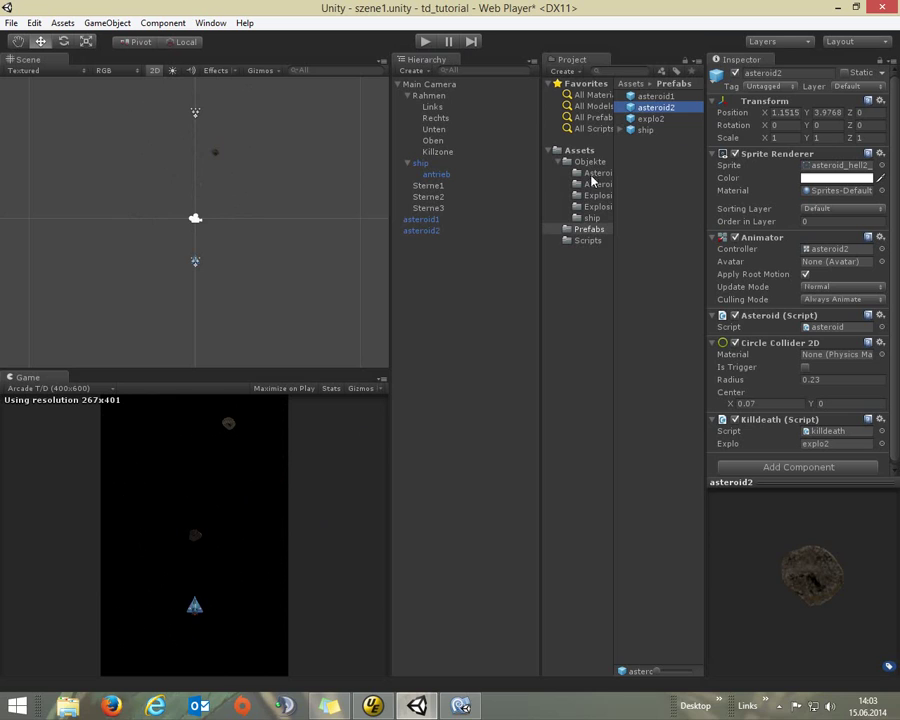
{"action": "left_click", "coordinate": [425, 231]}
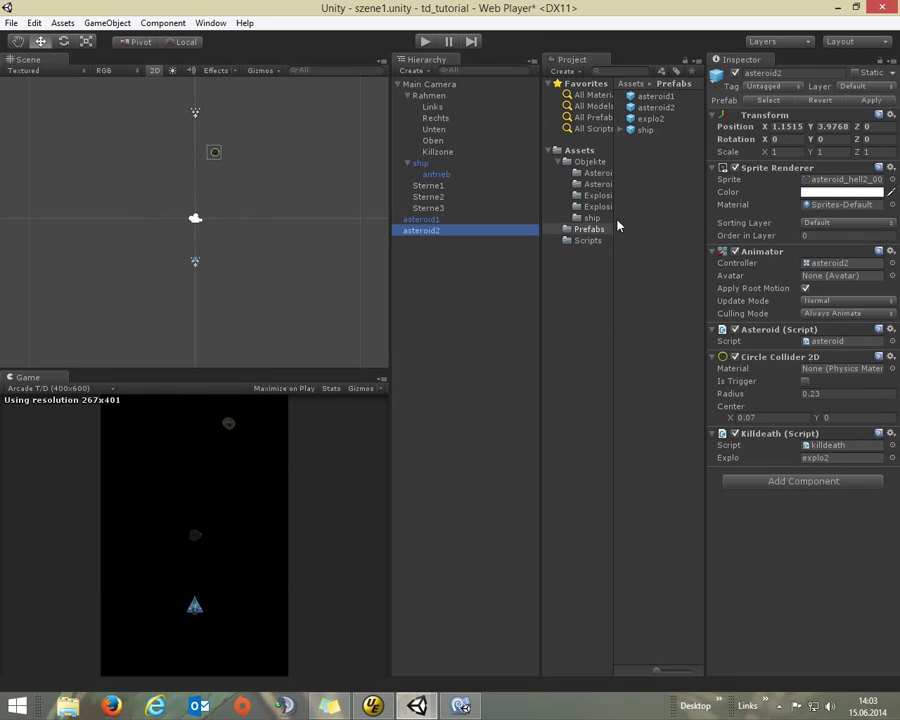
{"action": "left_click", "coordinate": [598, 184]}
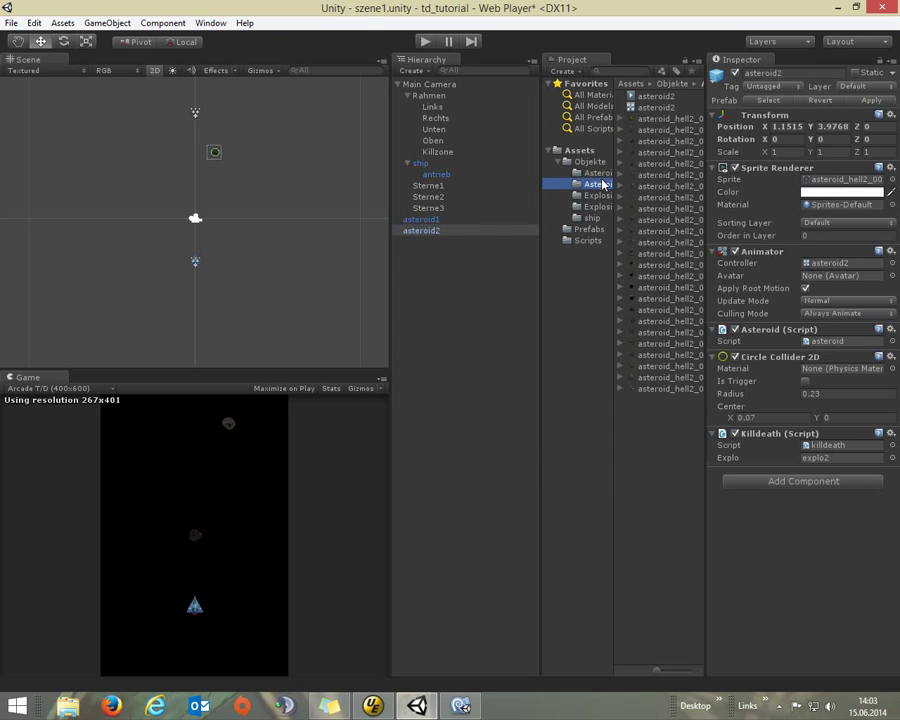
{"action": "left_click", "coordinate": [641, 96]}
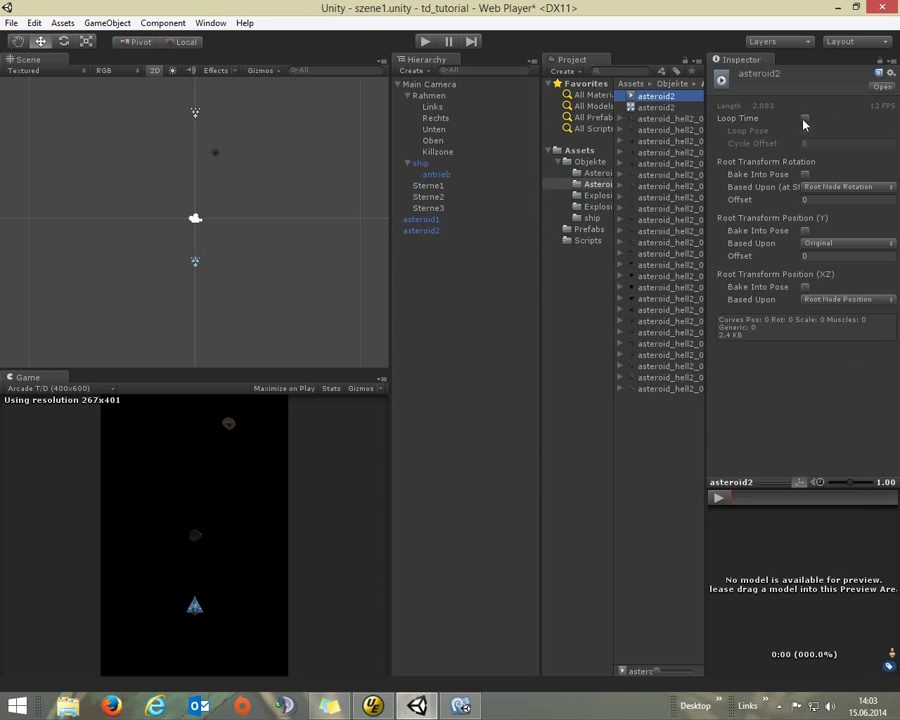
{"action": "left_click", "coordinate": [805, 118]}
{"action": "left_click", "coordinate": [430, 328]}
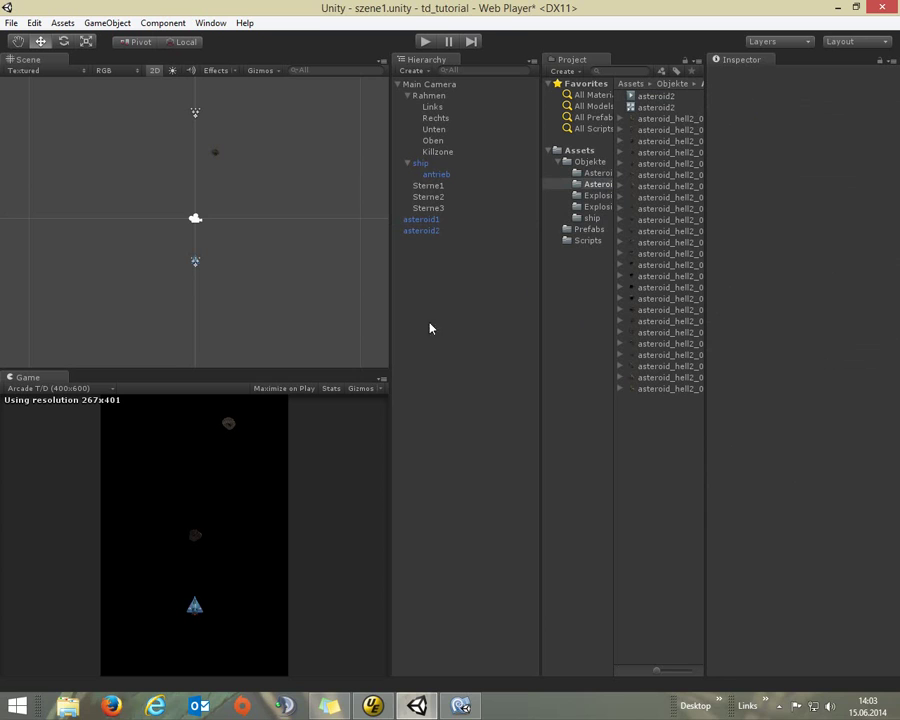
{"action": "left_click", "coordinate": [425, 41]}
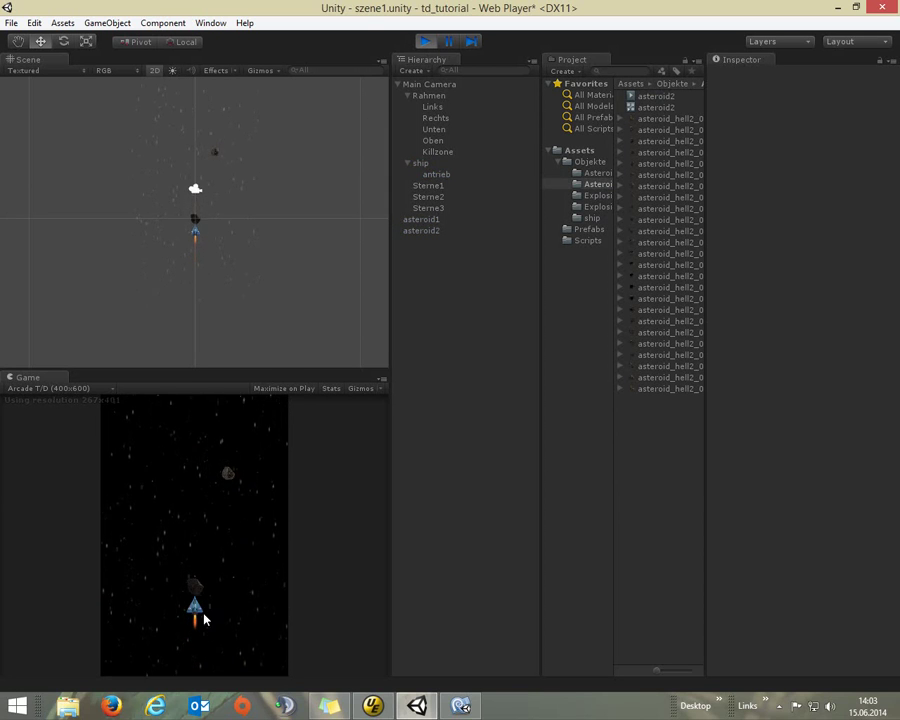
{"action": "key", "text": "Right"}
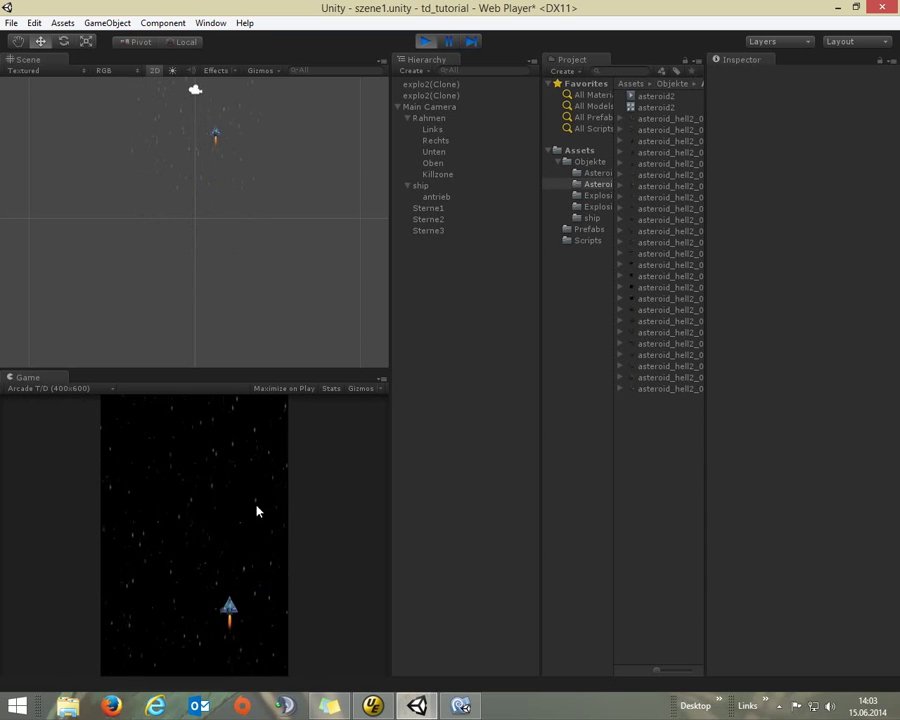
{"action": "left_click", "coordinate": [425, 41]}
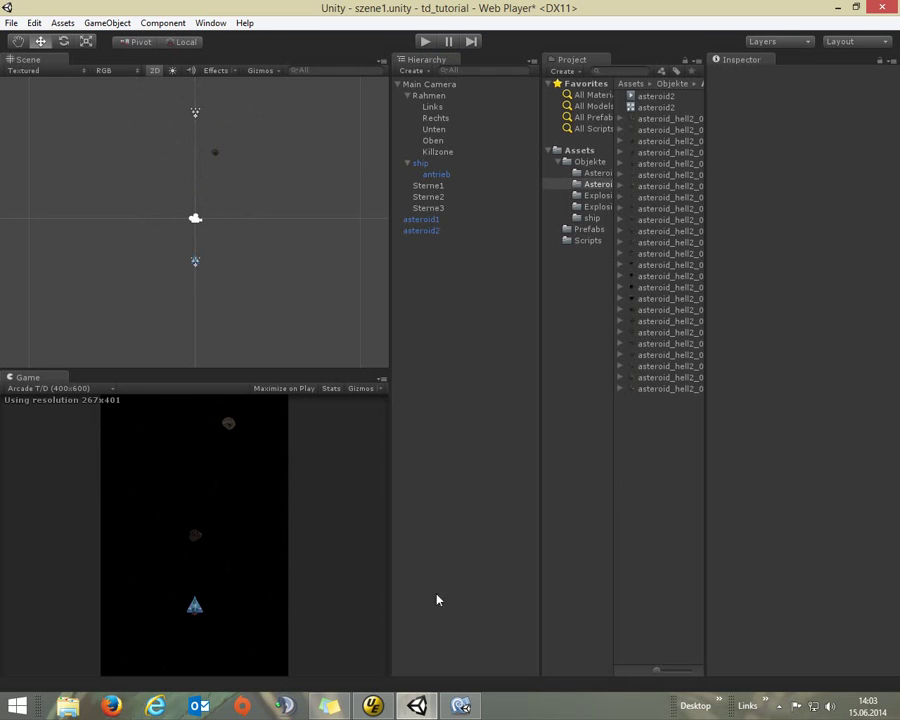
{"action": "key", "text": "alt+Tab"}
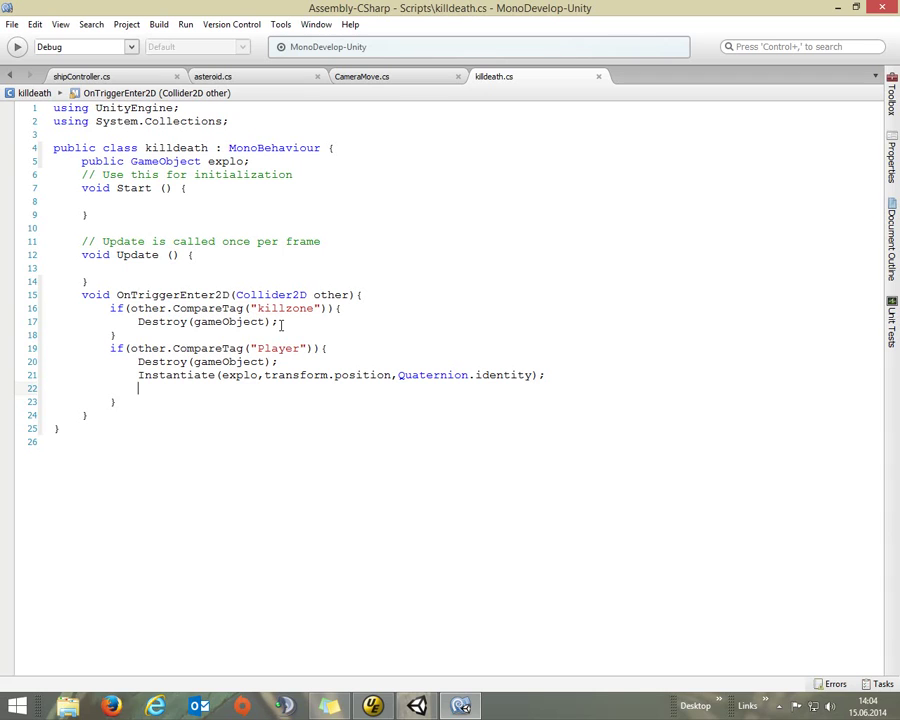
{"action": "left_click", "coordinate": [418, 707]}
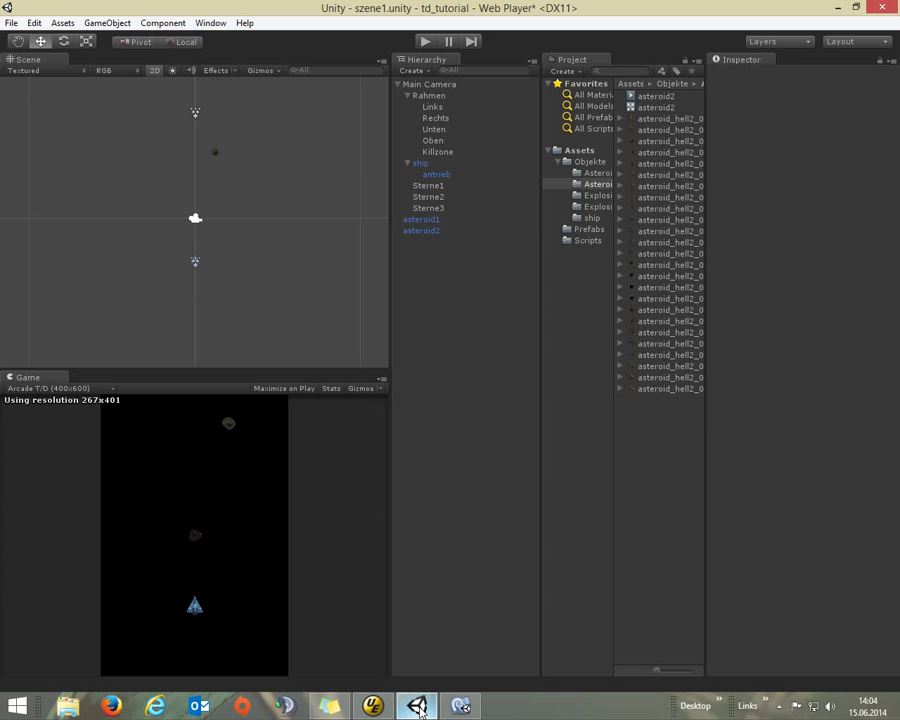
{"action": "left_click", "coordinate": [592, 197]}
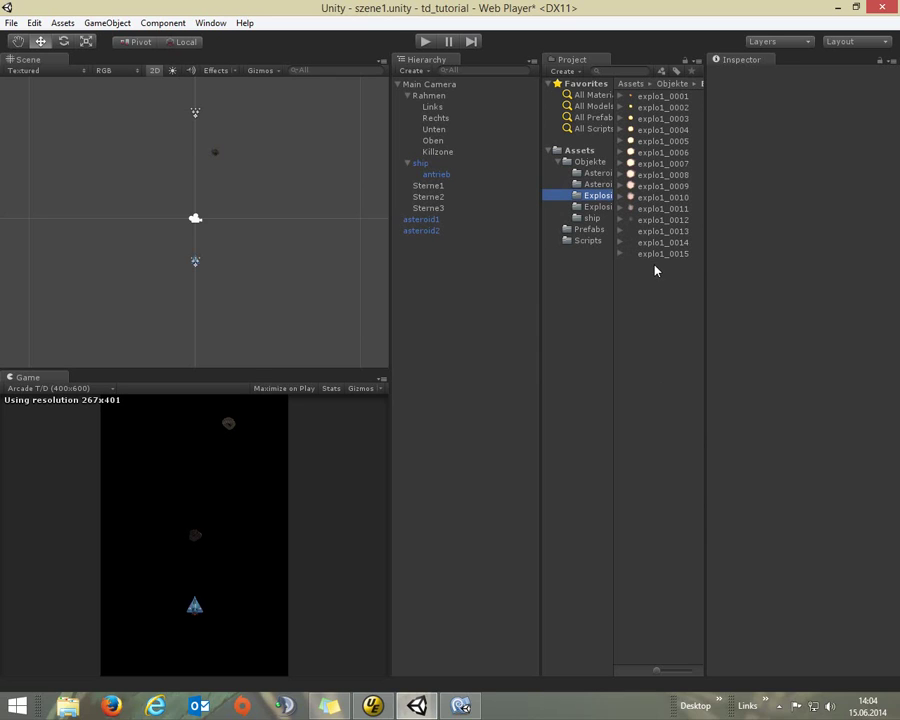
{"action": "left_click", "coordinate": [601, 184]}
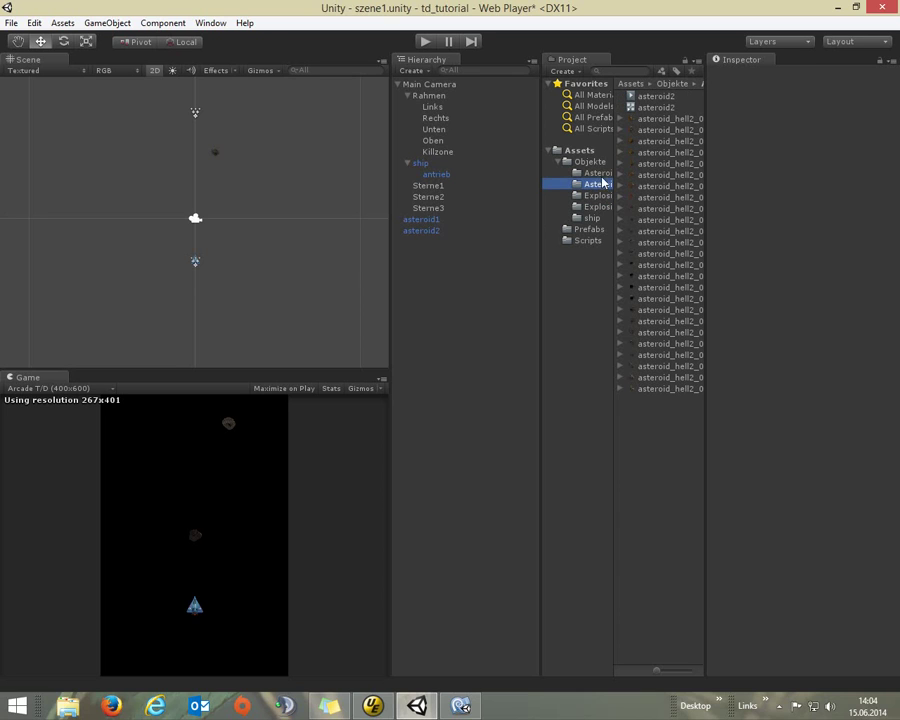
{"action": "left_click", "coordinate": [600, 176]}
{"action": "left_click", "coordinate": [600, 189]}
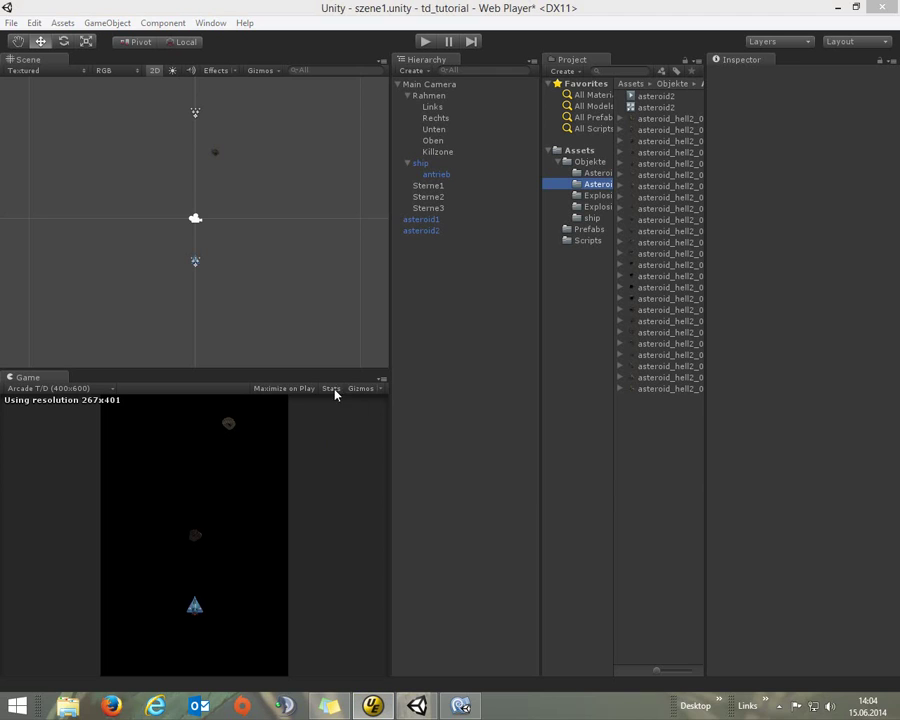
{"action": "left_click", "coordinate": [439, 311]}
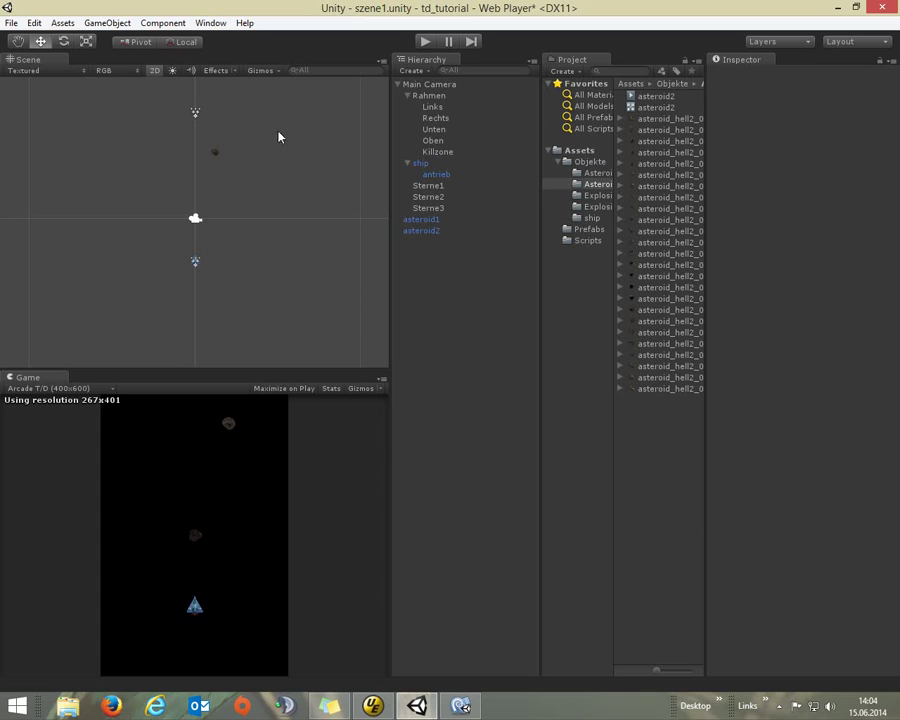
- Create an empty game object named AsteroidWerfer
{"action": "left_click", "coordinate": [107, 22]}
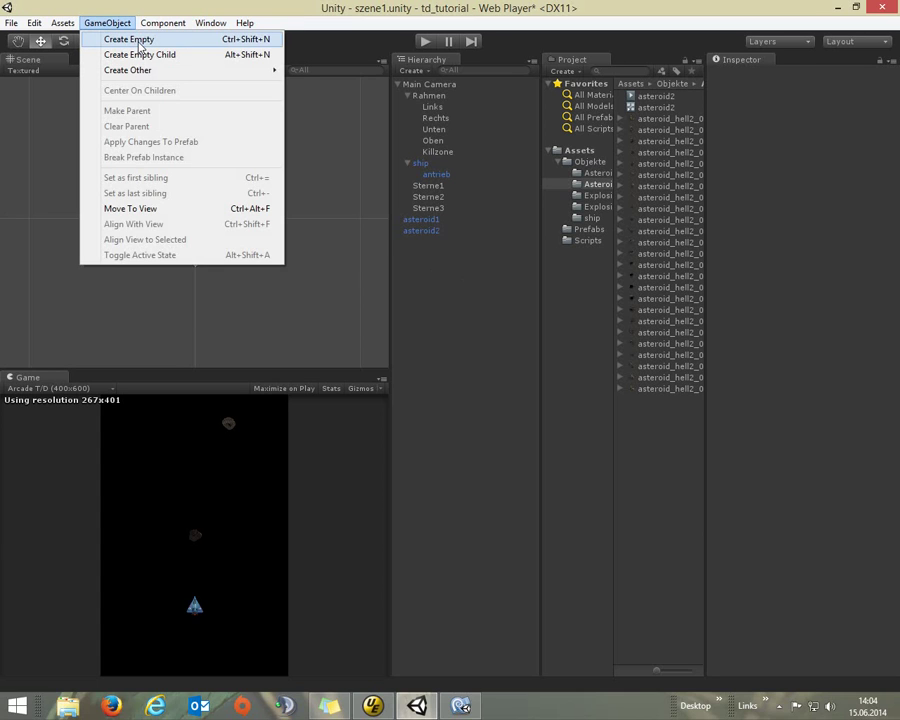
{"action": "left_click", "coordinate": [139, 40]}
{"action": "key", "text": "F2"}
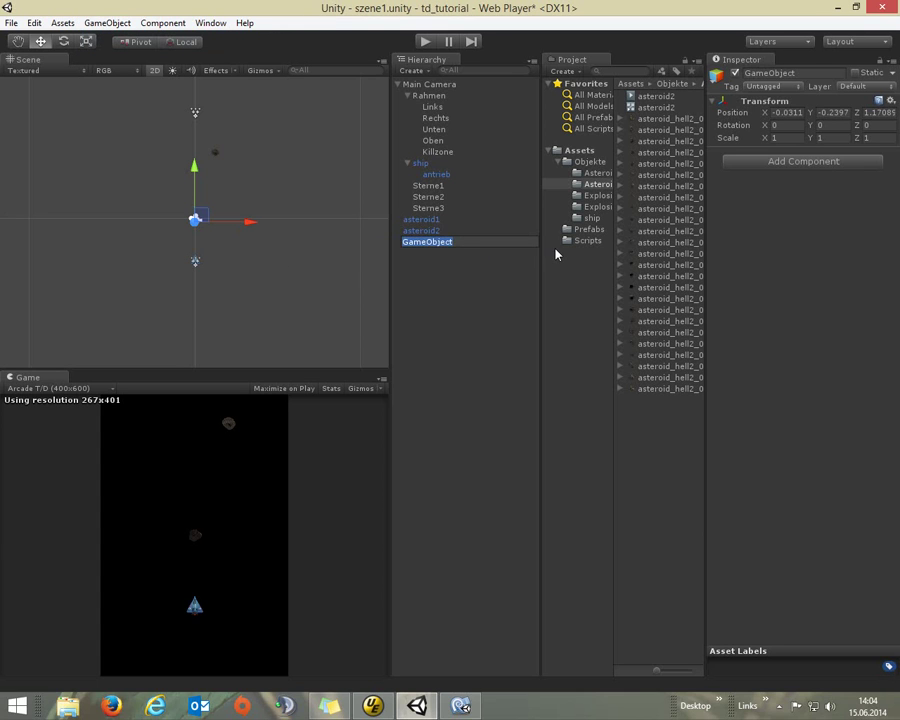
{"action": "type", "text": "Aster"}
{"action": "type", "text": "o"}
{"action": "type", "text": "Werfer"}
{"action": "key", "text": "Return"}
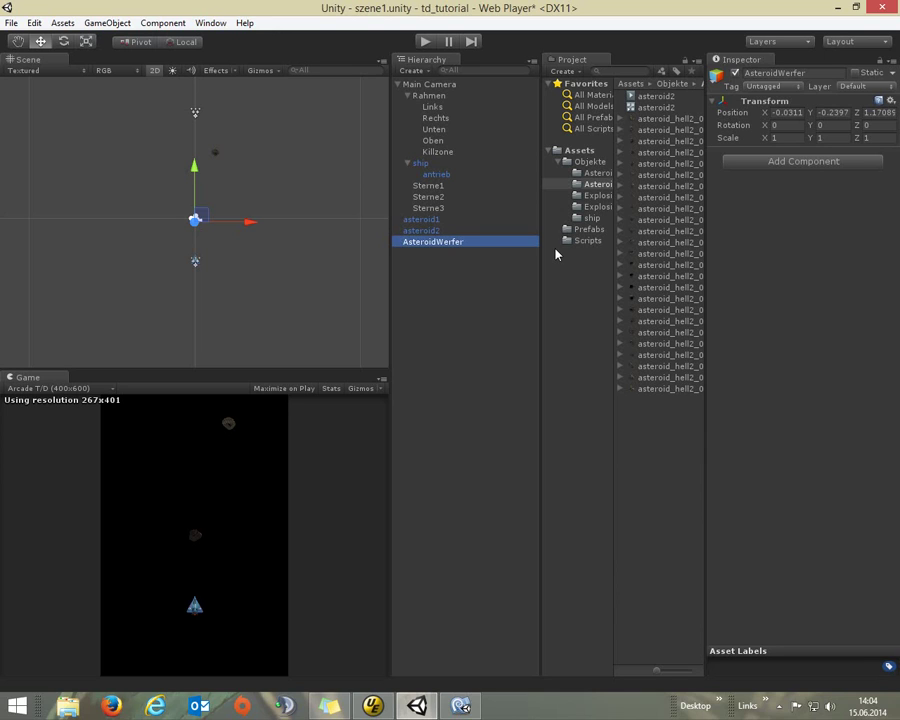
- Drag AsteroidWerfer up to the top of the playfield, comparing against Links, asteroid1 and Sterne1
{"action": "left_click", "coordinate": [441, 107]}
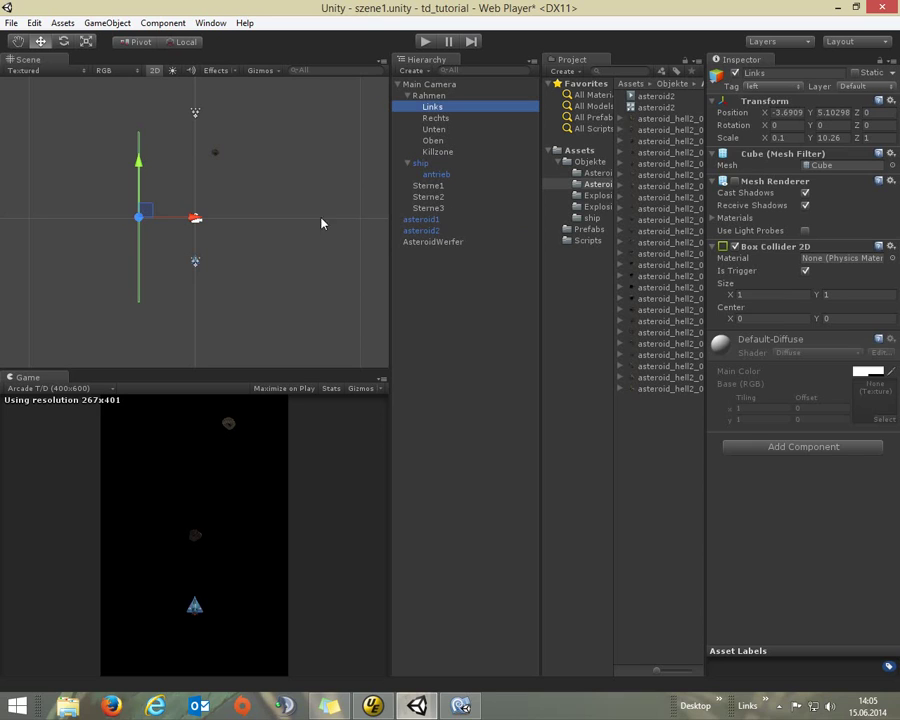
{"action": "left_click", "coordinate": [428, 246]}
{"action": "left_click_drag", "start_coordinate": [195, 165], "coordinate": [187, 56]}
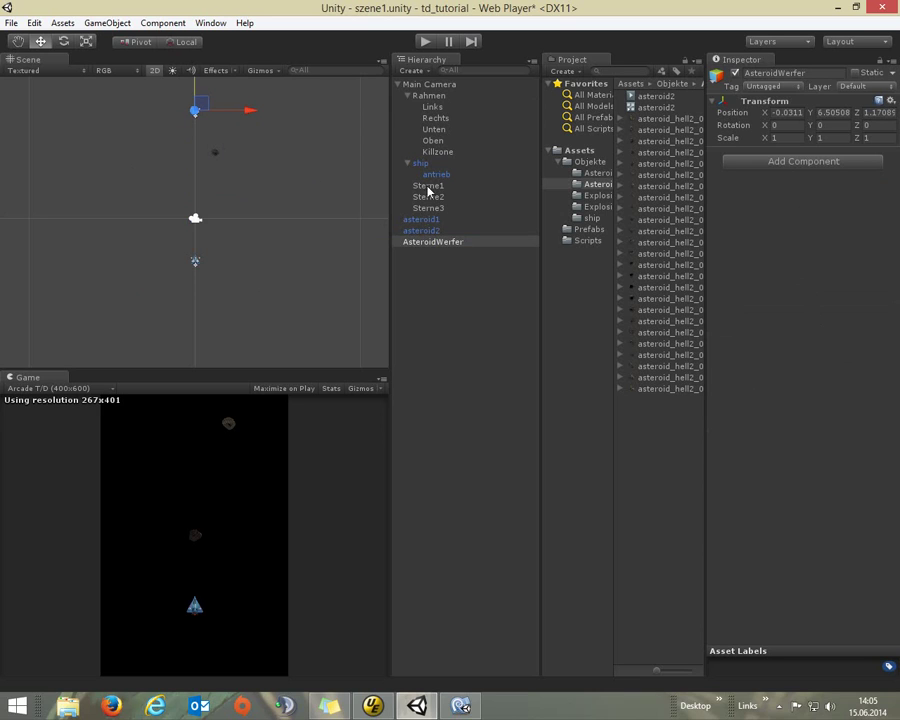
{"action": "left_click", "coordinate": [426, 220]}
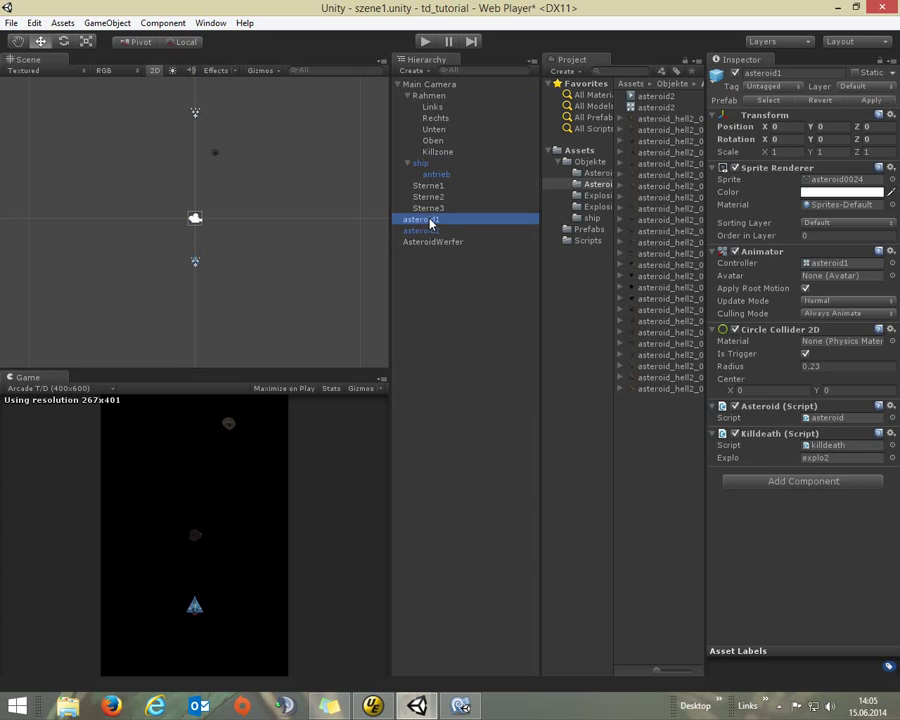
{"action": "left_click", "coordinate": [195, 114]}
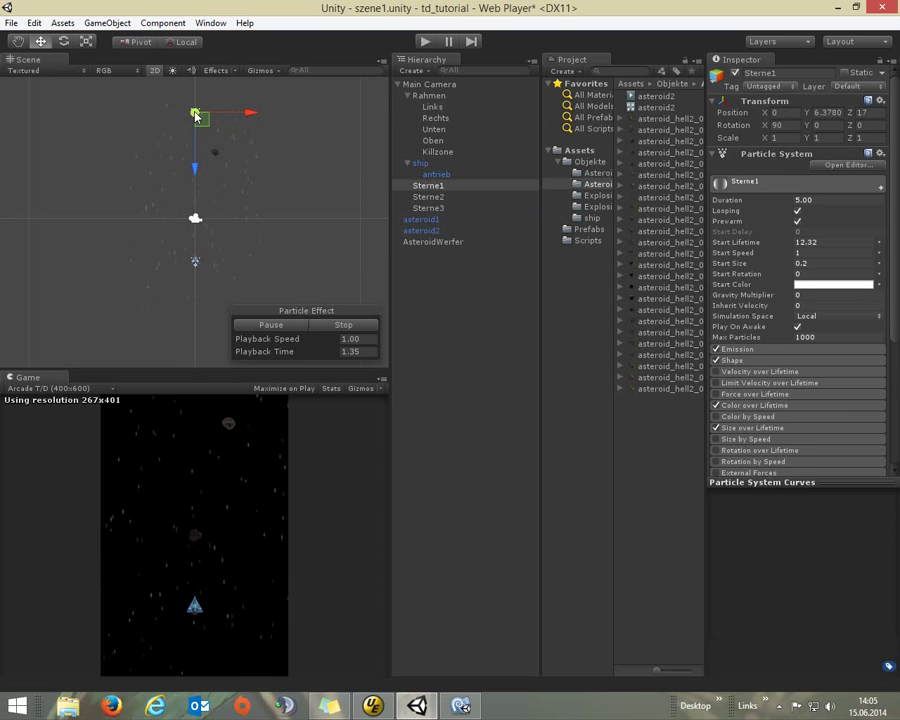
{"action": "left_click", "coordinate": [430, 243]}
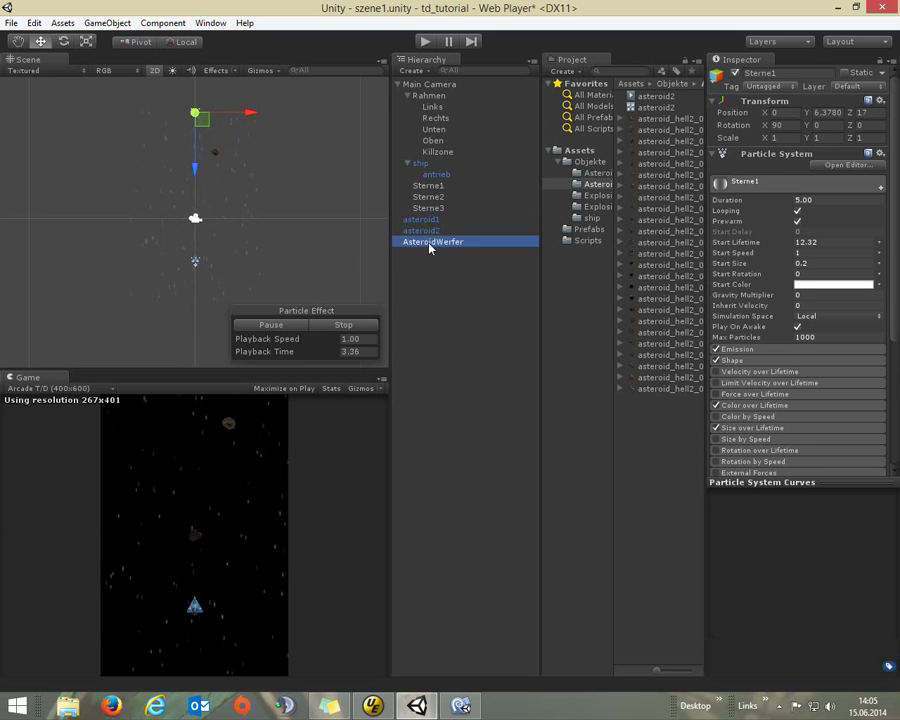
{"action": "left_click", "coordinate": [432, 108]}
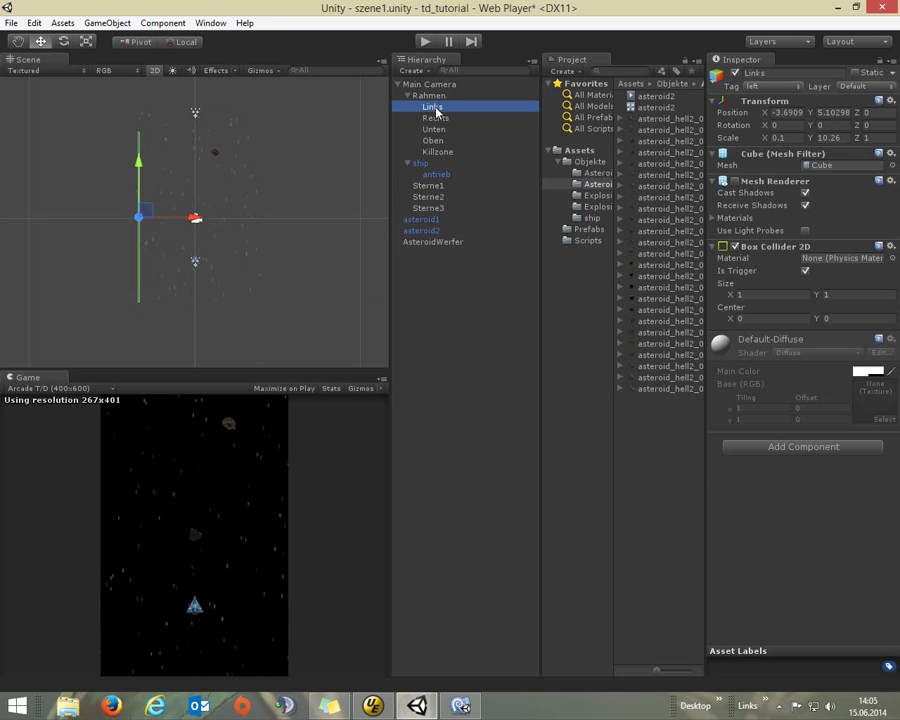
{"action": "left_click", "coordinate": [432, 243]}
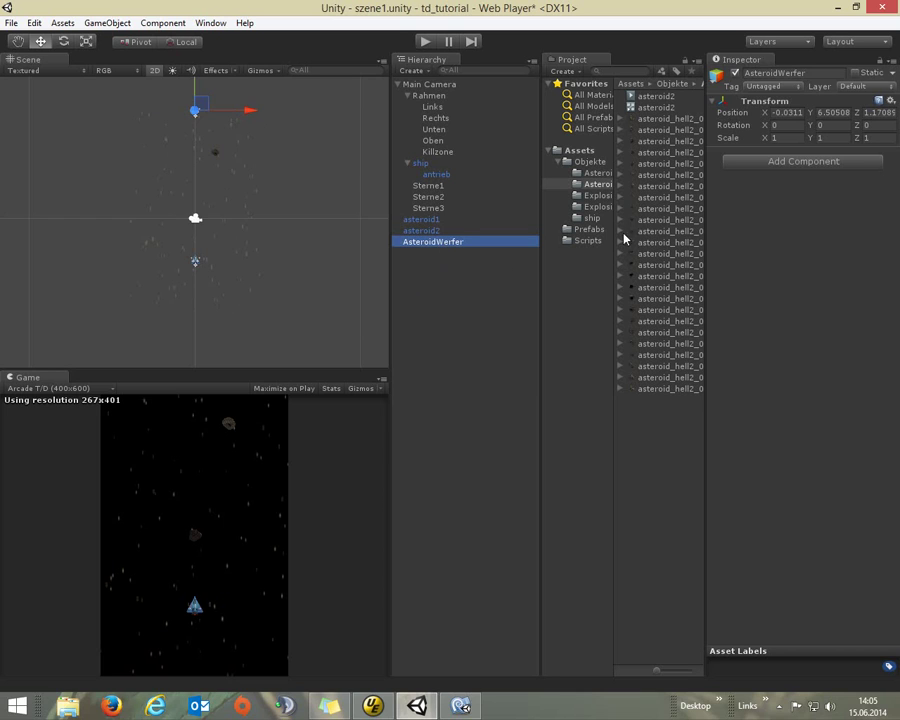
- Create a C# script named Asterwerfer in the Scripts folder
{"action": "left_click", "coordinate": [594, 242]}
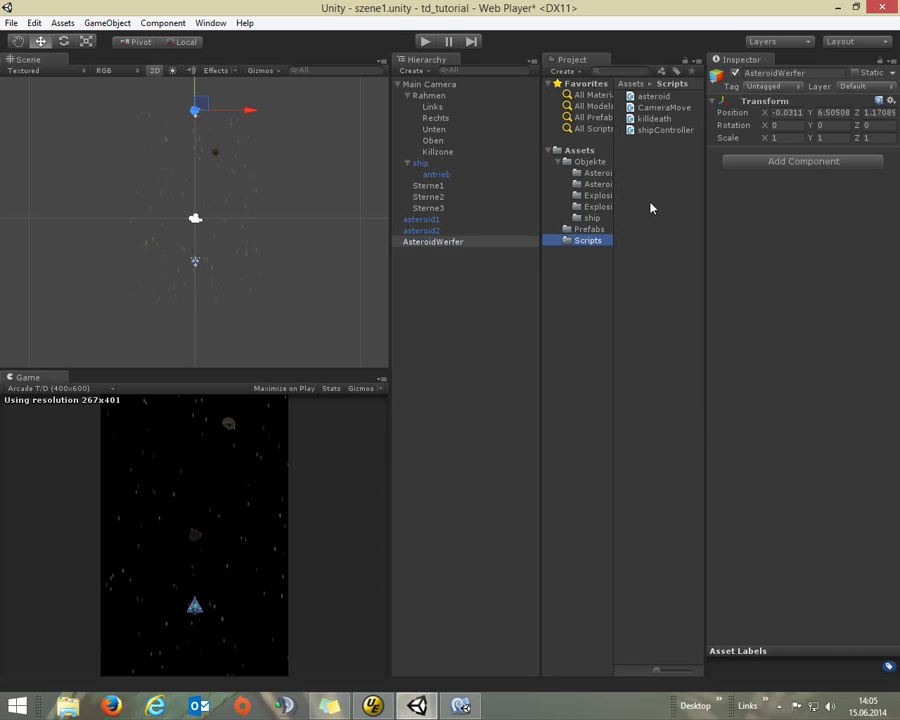
{"action": "right_click", "coordinate": [650, 208]}
{"action": "mouse_move", "coordinate": [690, 213]}
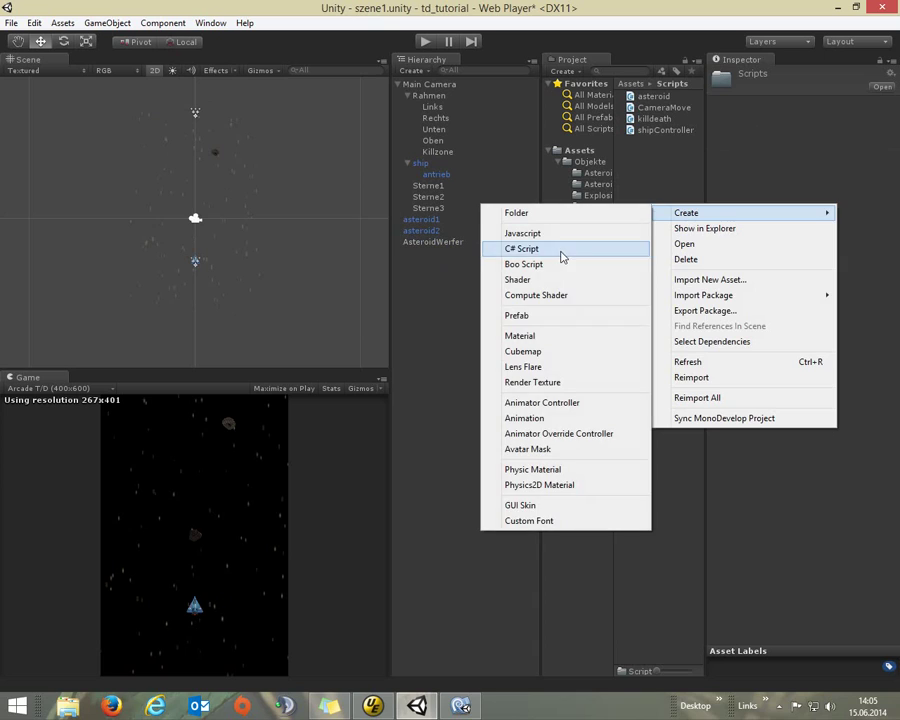
{"action": "left_click", "coordinate": [557, 249]}
{"action": "type", "text": "Asteroidwerfer"}
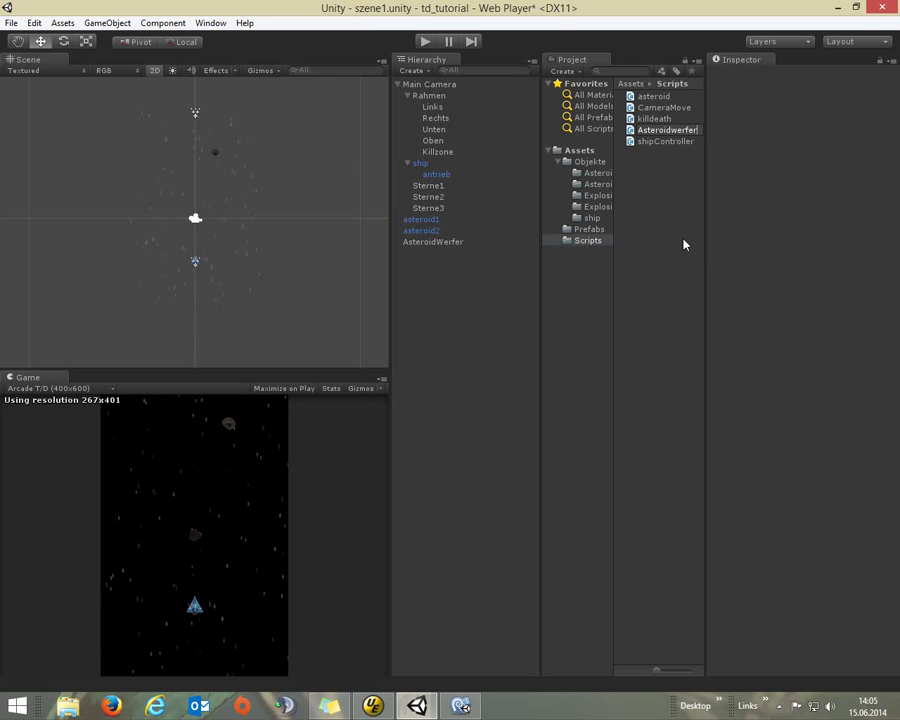
{"action": "key", "text": "Left"}
{"action": "key", "text": "Left"}
{"action": "key", "text": "Left"}
{"action": "key", "text": "BackSpace"}
{"action": "key", "text": "BackSpace"}
{"action": "key", "text": "BackSpace"}
{"action": "key", "text": "End"}
{"action": "key", "text": "Return"}
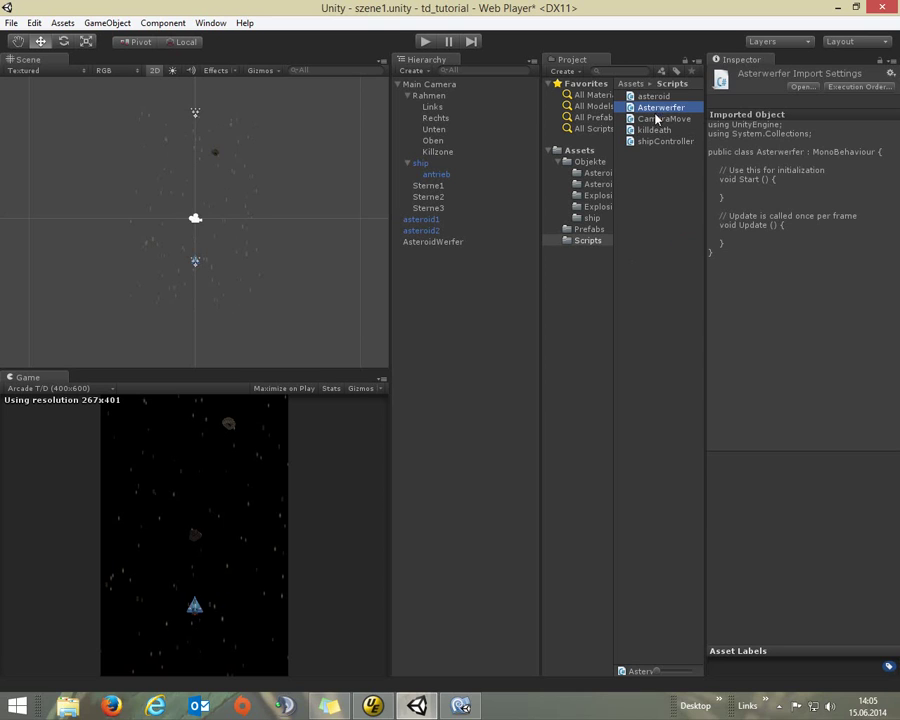
- Attach the Asterwerfer script to AsteroidWerfer and open it in MonoDevelop
{"action": "mouse_move", "coordinate": [661, 108]}
{"action": "left_mouse_down"}
{"action": "mouse_move", "coordinate": [490, 228]}
{"action": "mouse_move", "coordinate": [434, 245]}
{"action": "left_mouse_up"}
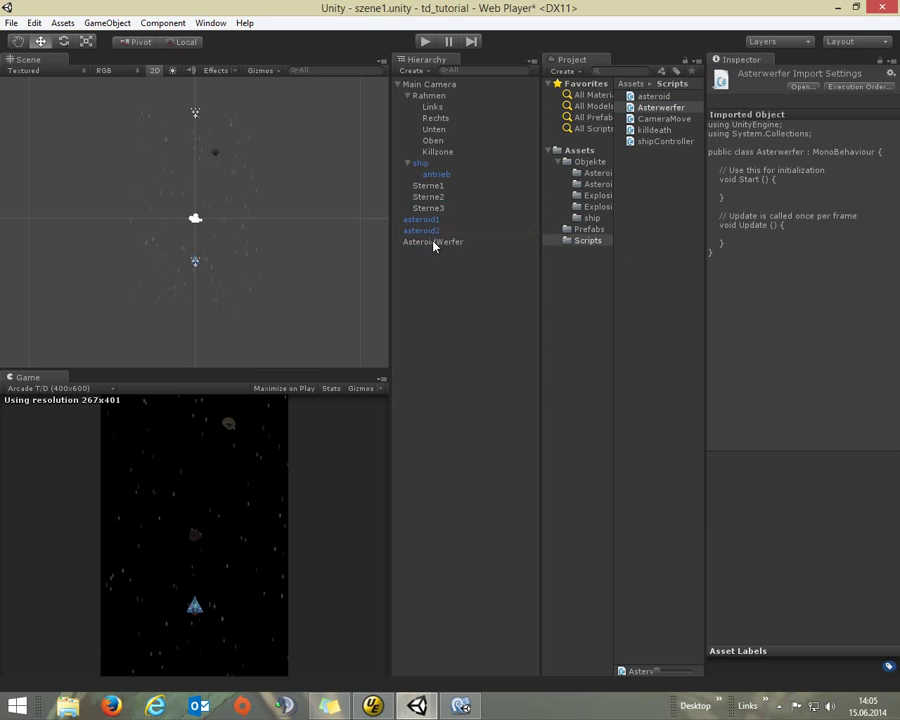
{"action": "left_click", "coordinate": [434, 245]}
{"action": "double_click", "coordinate": [434, 245]}
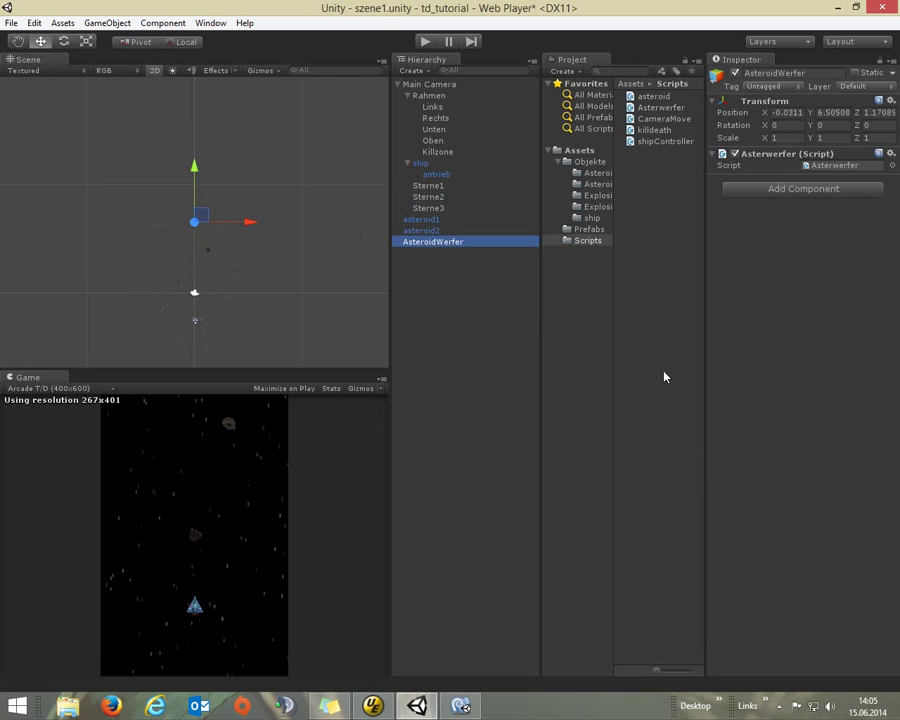
{"action": "left_click", "coordinate": [668, 107]}
{"action": "left_click", "coordinate": [459, 706]}
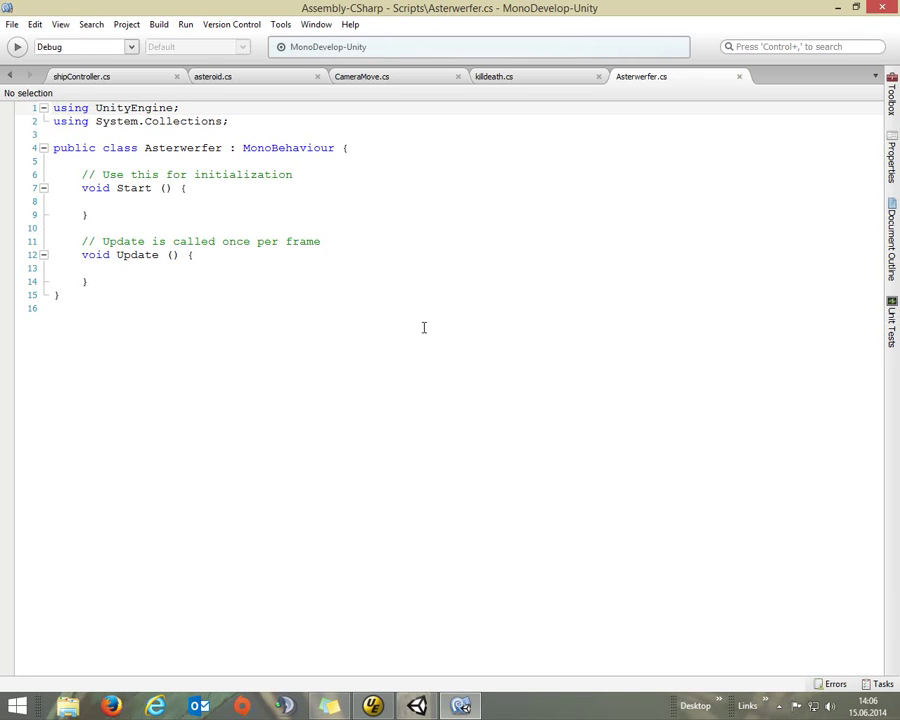
- Declare public GameObject fields aster1 and aster2 at the top of the class
{"action": "left_click", "coordinate": [372, 147]}
{"action": "key", "text": "Return"}
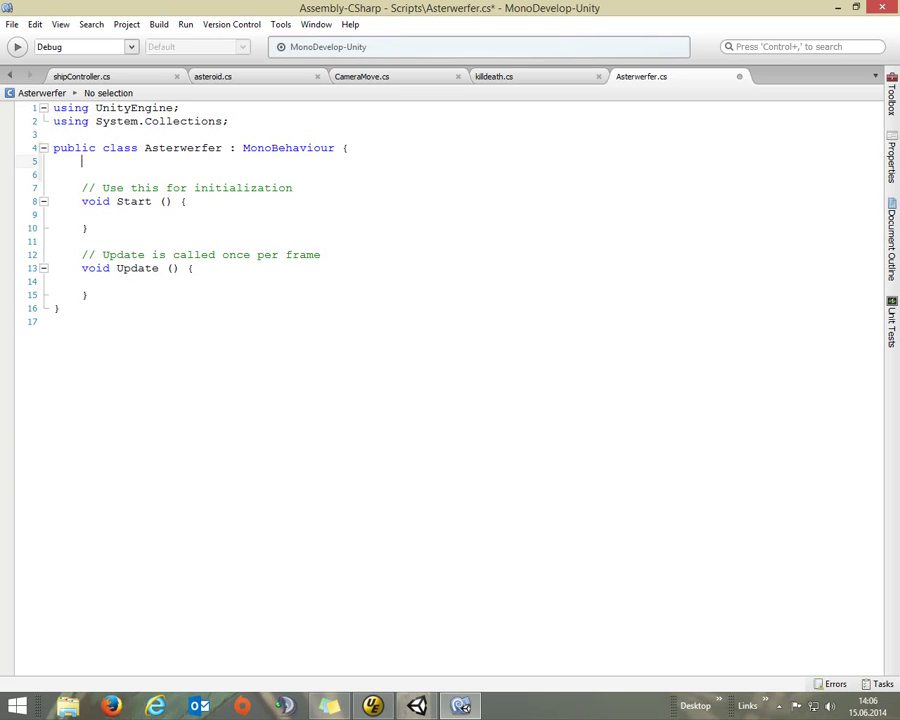
{"action": "type", "text": "public Ga"}
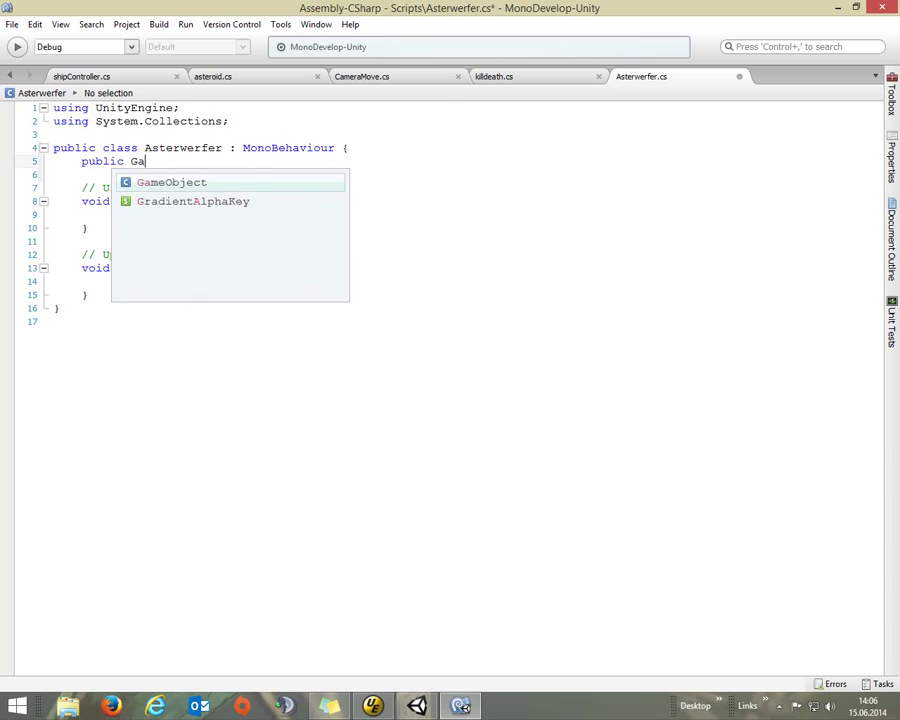
{"action": "key", "text": "Return"}
{"action": "type", "text": "ax"}
{"action": "key", "text": "BackSpace"}
{"action": "type", "text": "ster1;"}
{"action": "key", "text": "Return"}
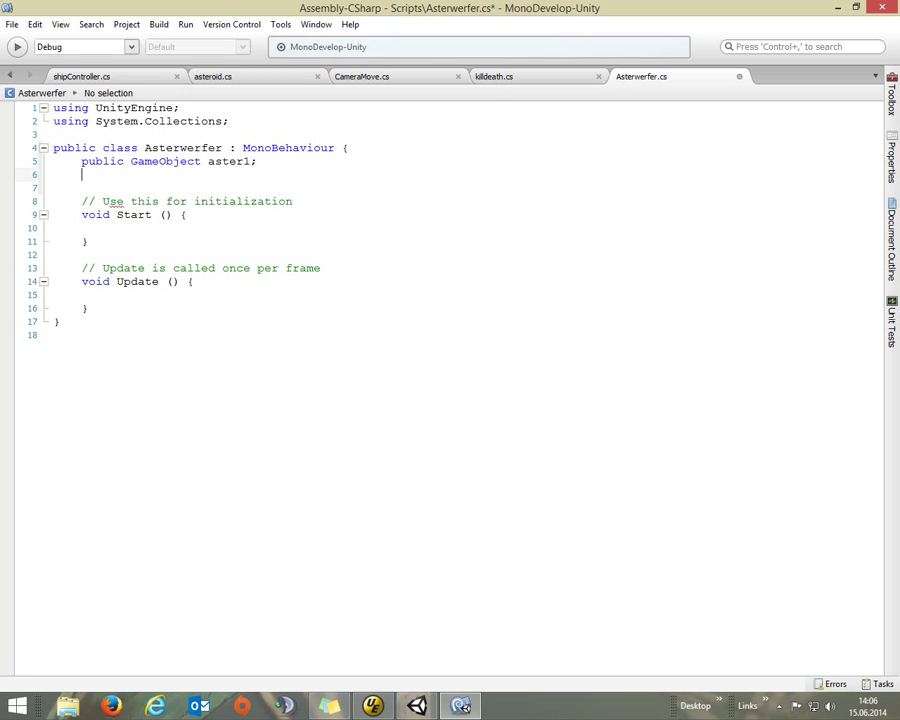
{"action": "left_click_drag", "start_coordinate": [81, 161], "coordinate": [277, 170]}
{"action": "key", "text": "ctrl+c"}
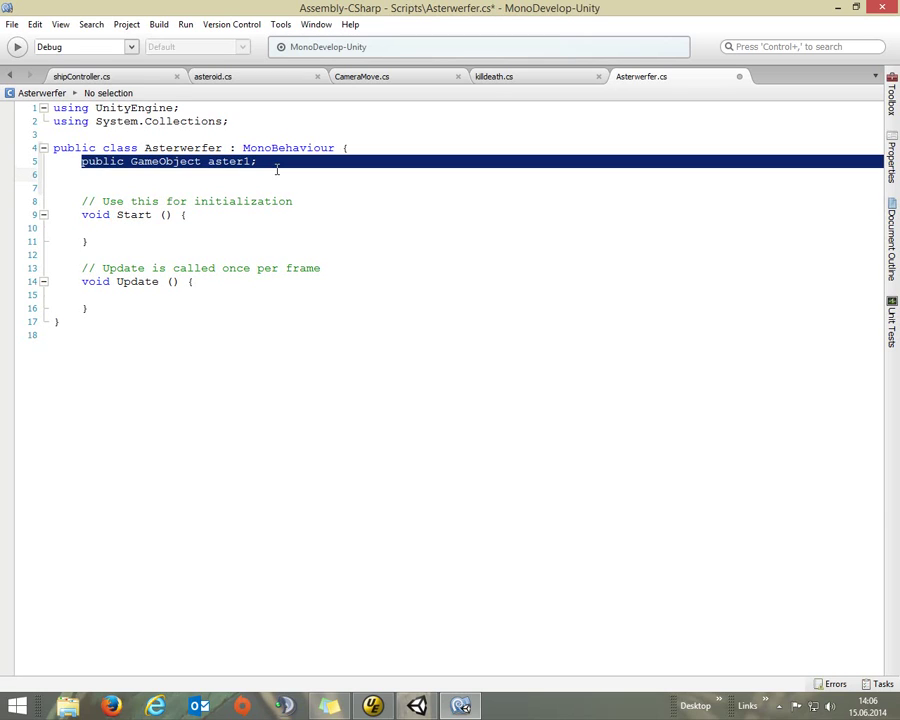
{"action": "left_click", "coordinate": [151, 176]}
{"action": "key", "text": "ctrl+v"}
{"action": "left_click", "coordinate": [249, 175]}
{"action": "key", "text": "BackSpace"}
{"action": "type", "text": "2"}
{"action": "left_click", "coordinate": [256, 187]}
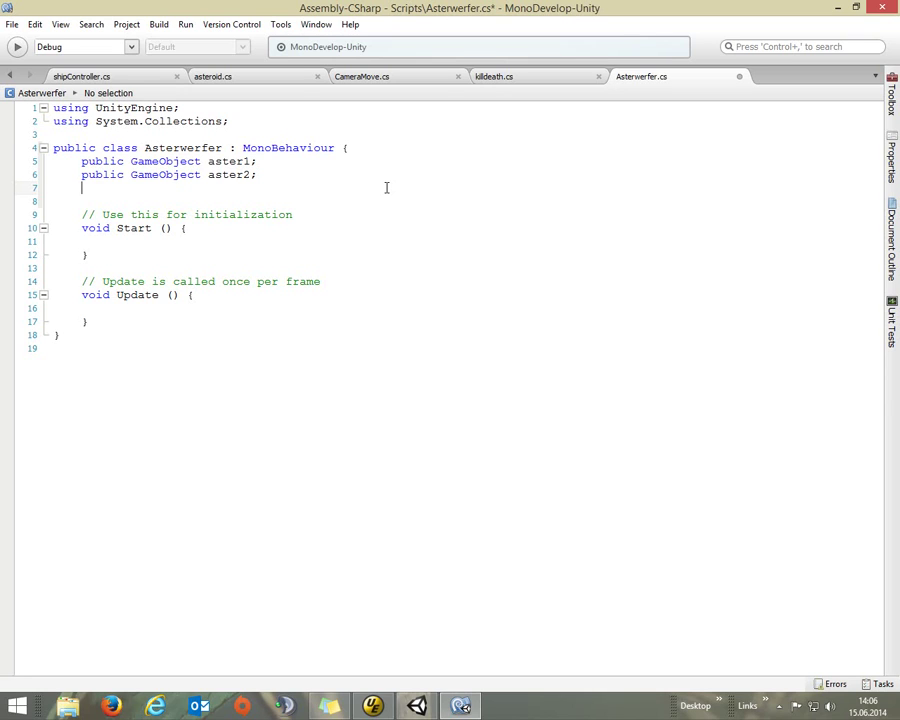
- Add a private GameObject field named wer
{"action": "type", "text": "pri"}
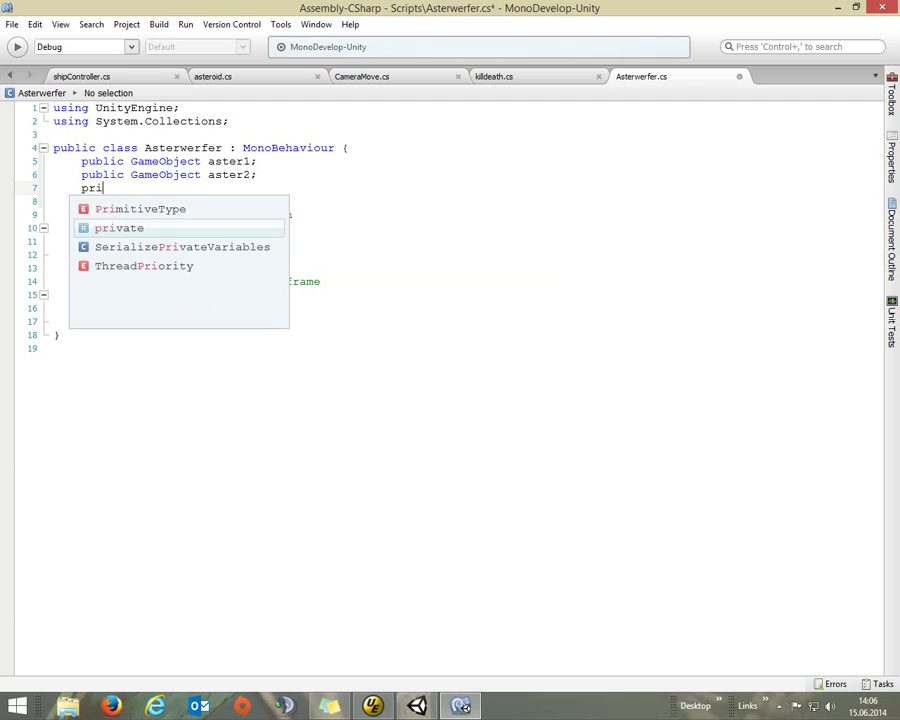
{"action": "type", "text": "vet"}
{"action": "key", "text": "BackSpace"}
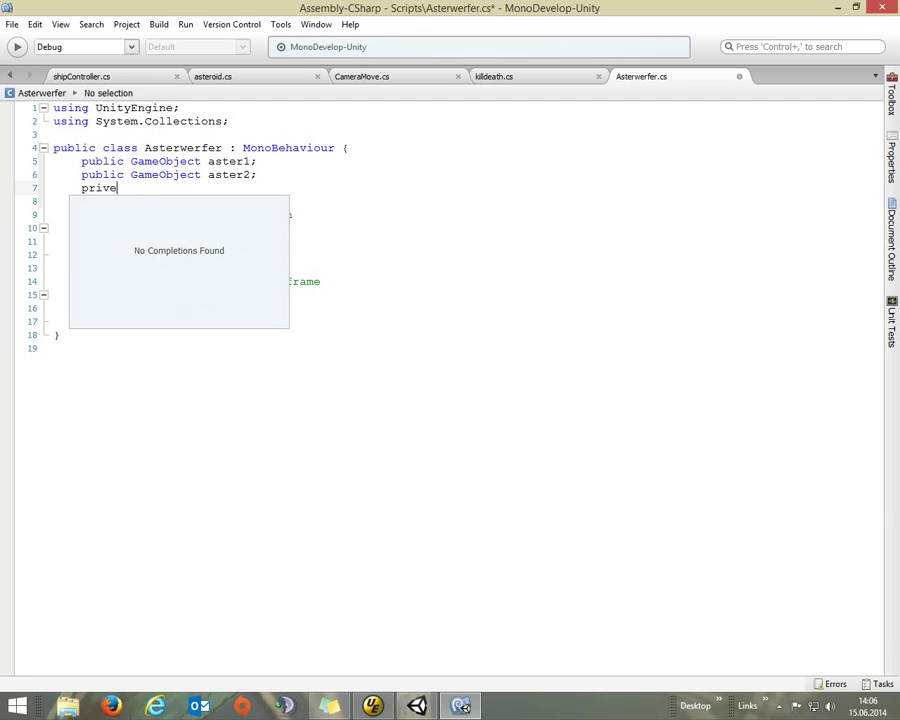
{"action": "key", "text": "BackSpace"}
{"action": "type", "text": "a"}
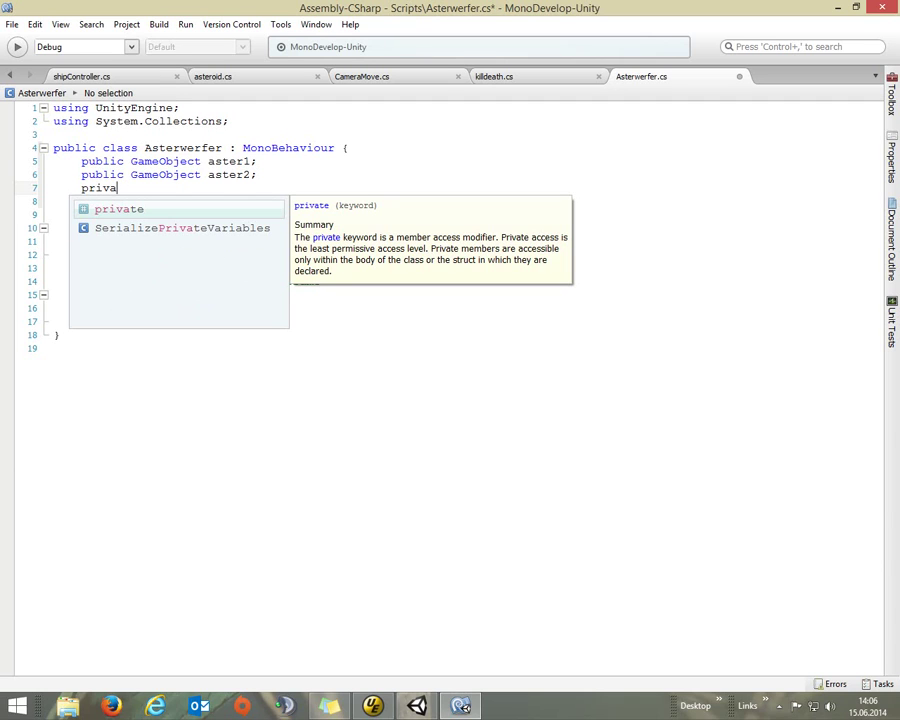
{"action": "key", "text": "Return"}
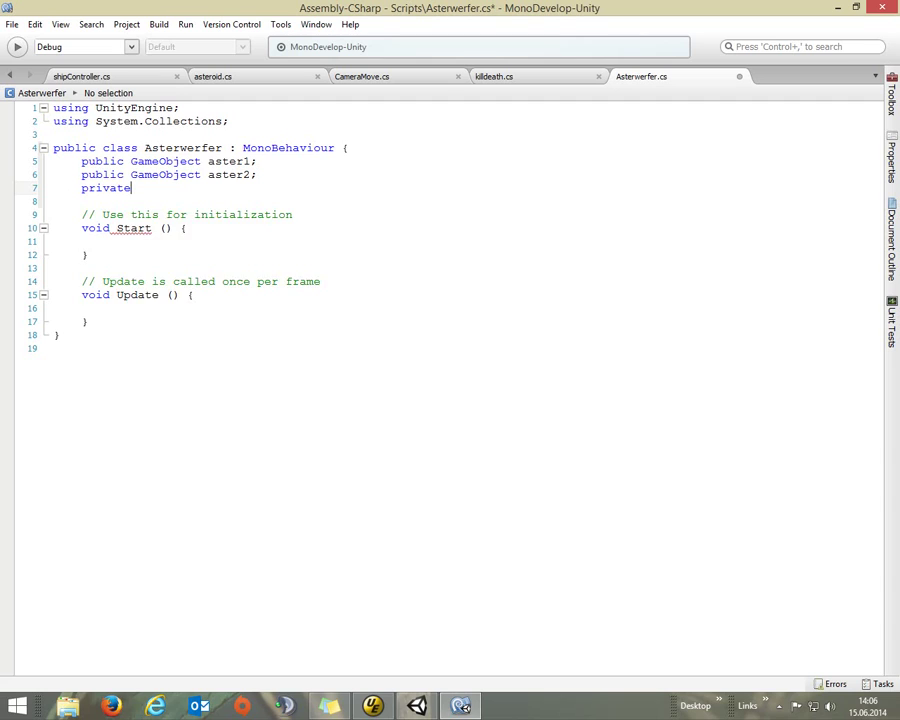
{"action": "type", "text": " Game"}
{"action": "key", "text": "Return"}
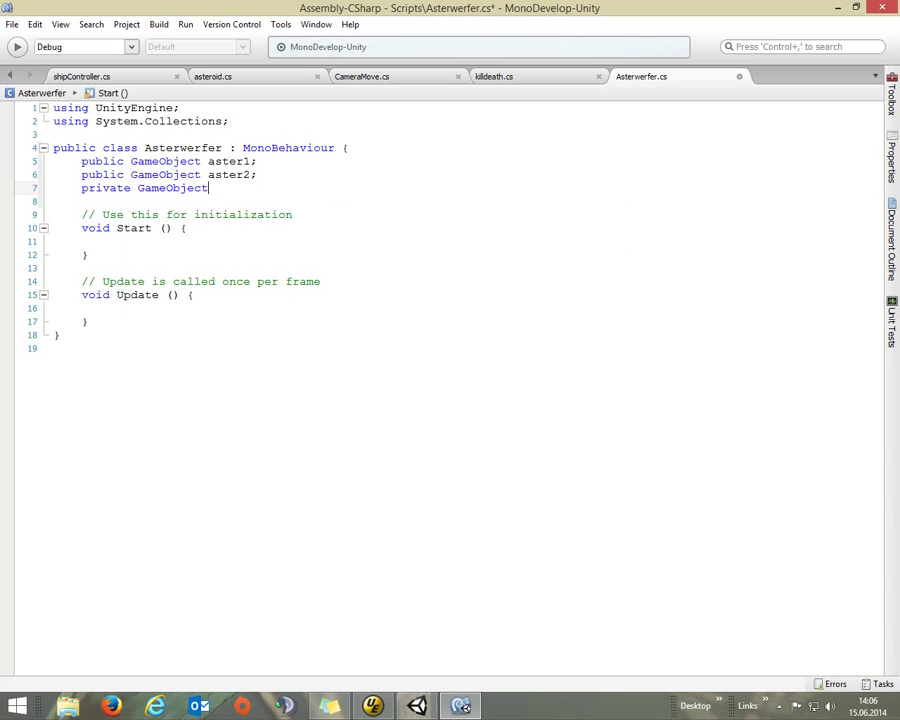
{"action": "type", "text": " wer;"}
{"action": "key", "text": "Return"}
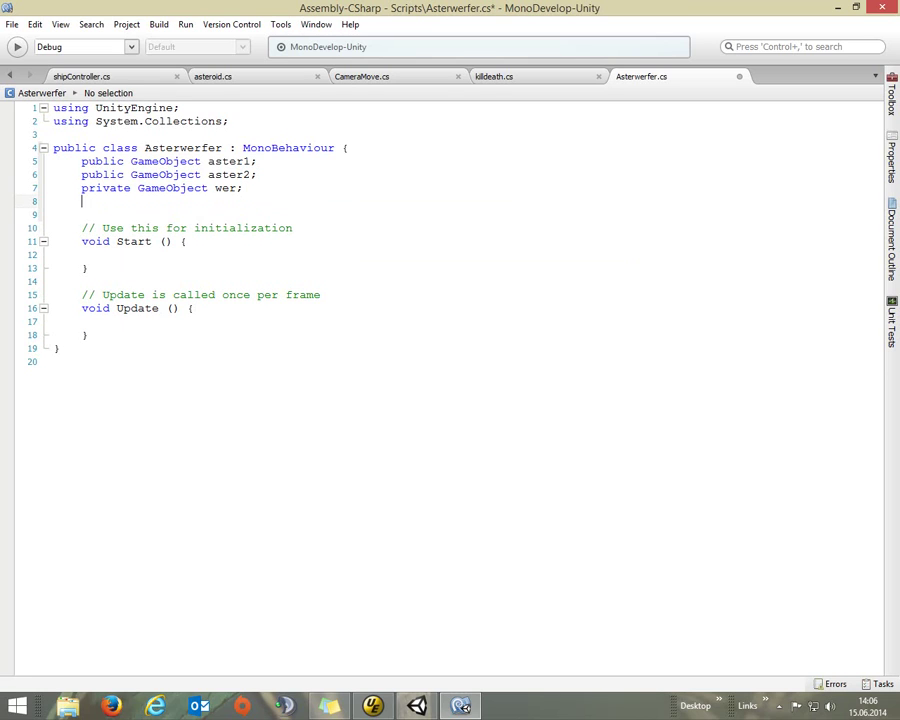
- Add private fields bool jetzt, float zeit and int typ
{"action": "type", "text": "private bo"}
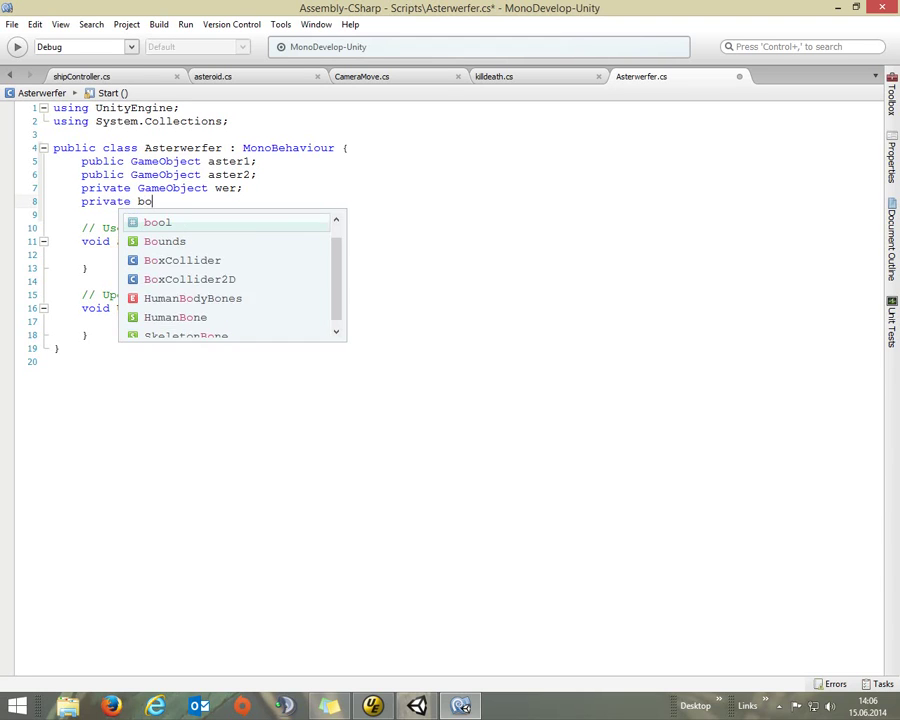
{"action": "type", "text": "ol "}
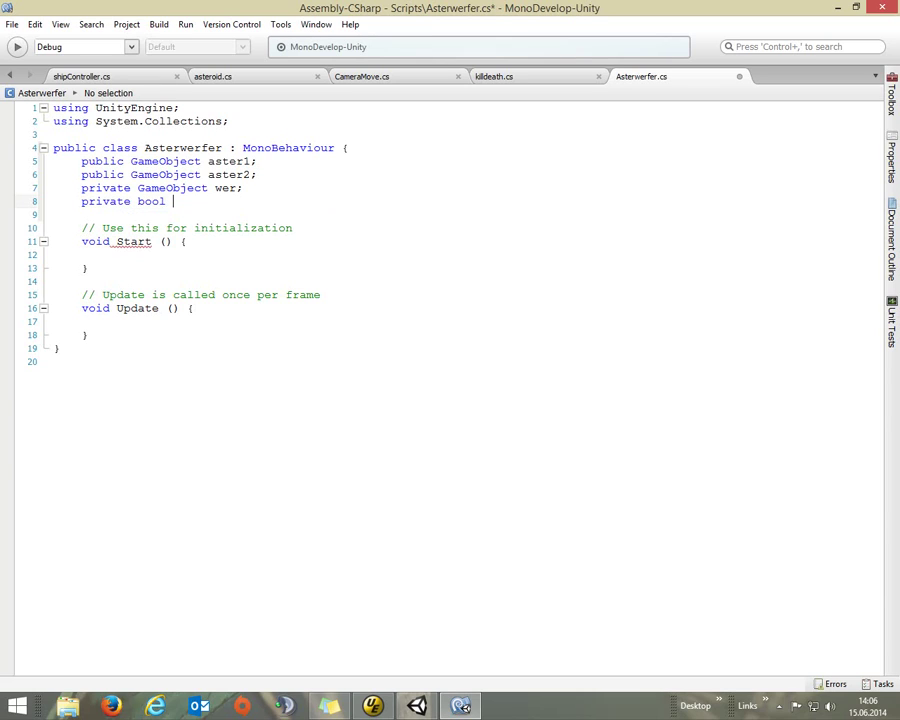
{"action": "type", "text": "jetzt"}
{"action": "type", "text": ";"}
{"action": "key", "text": "Return"}
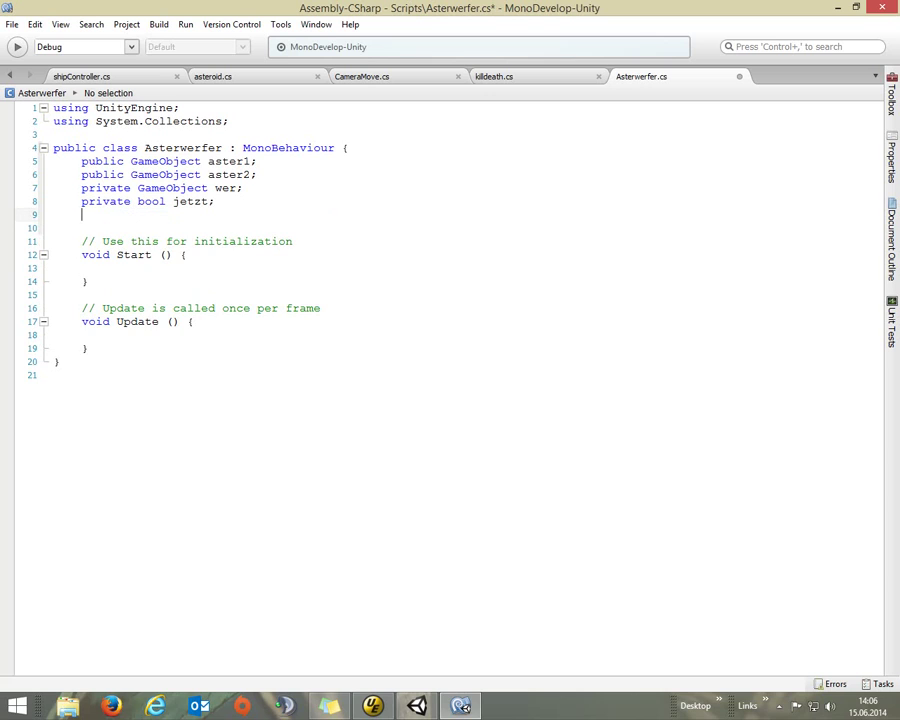
{"action": "type", "text": "privat"}
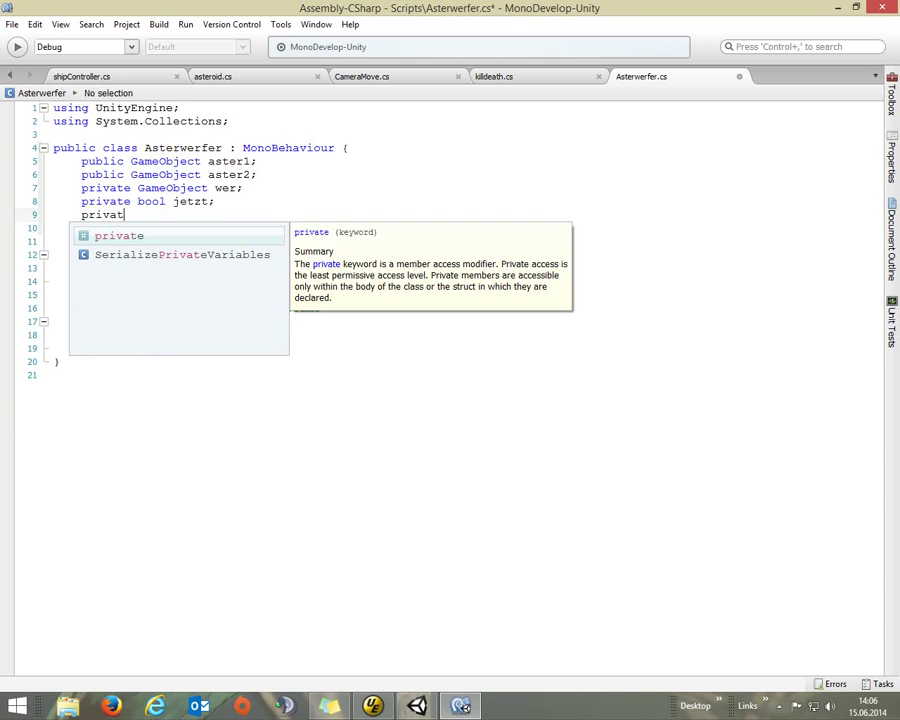
{"action": "type", "text": "e boo"}
{"action": "key", "text": "BackSpace"}
{"action": "key", "text": "BackSpace"}
{"action": "key", "text": "BackSpace"}
{"action": "type", "text": "float"}
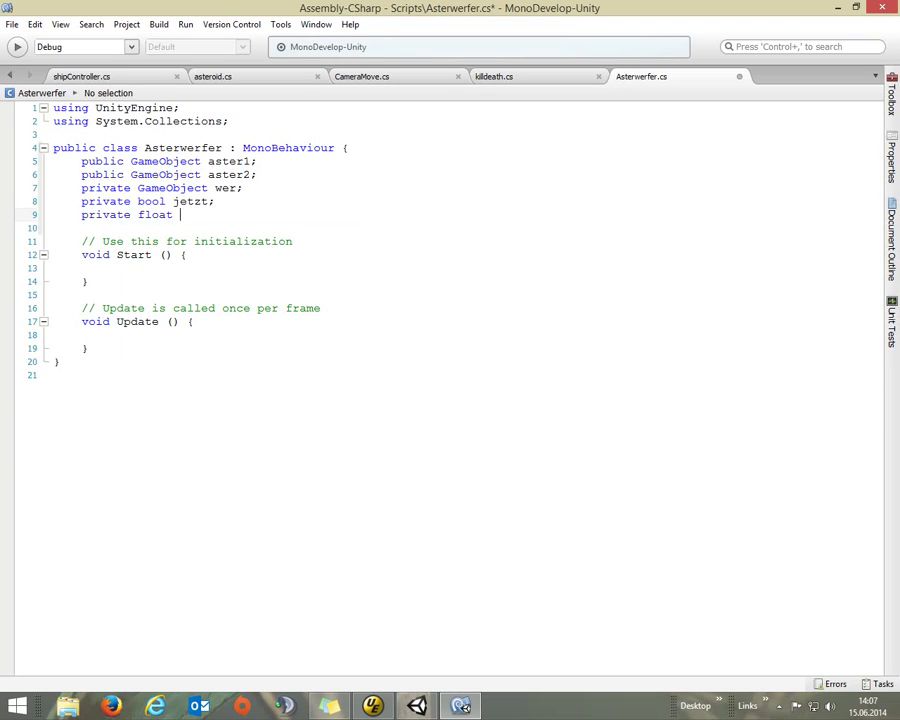
{"action": "type", "text": " zeit;"}
{"action": "key", "text": "Return"}
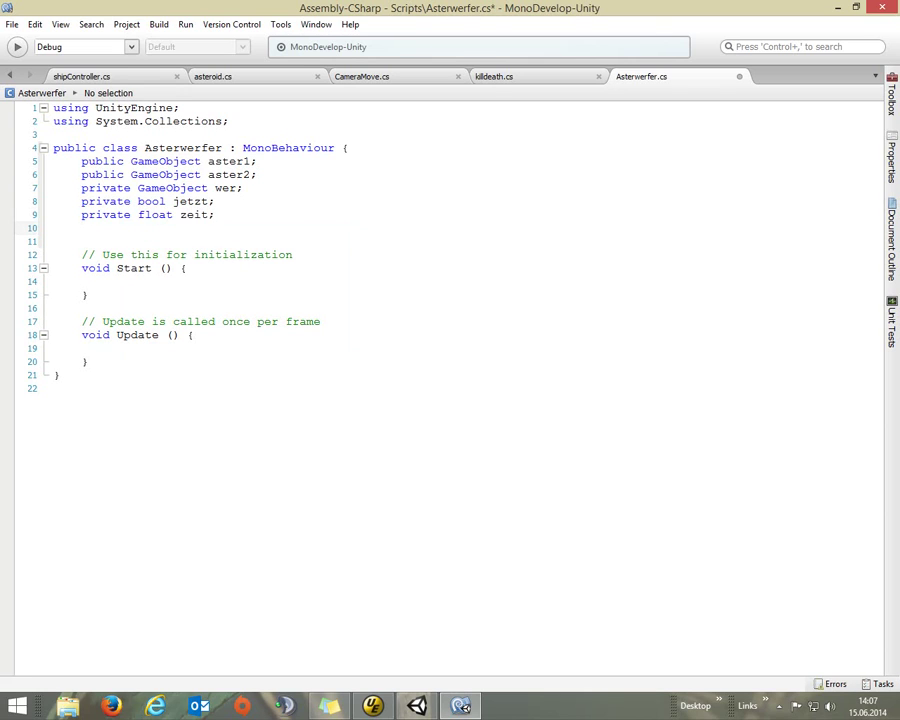
{"action": "type", "text": "private "}
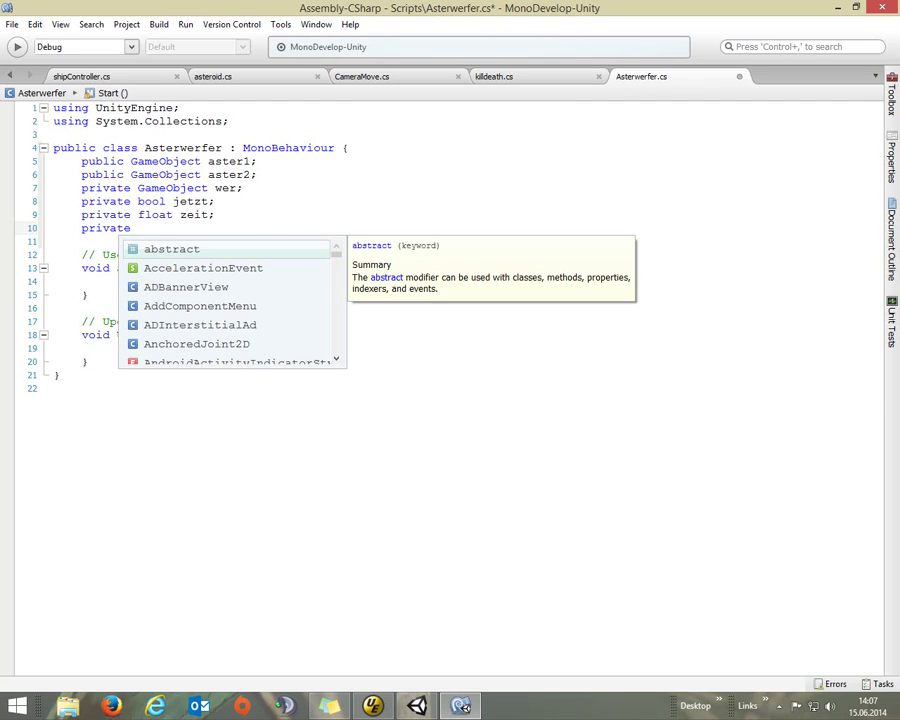
{"action": "type", "text": "int "}
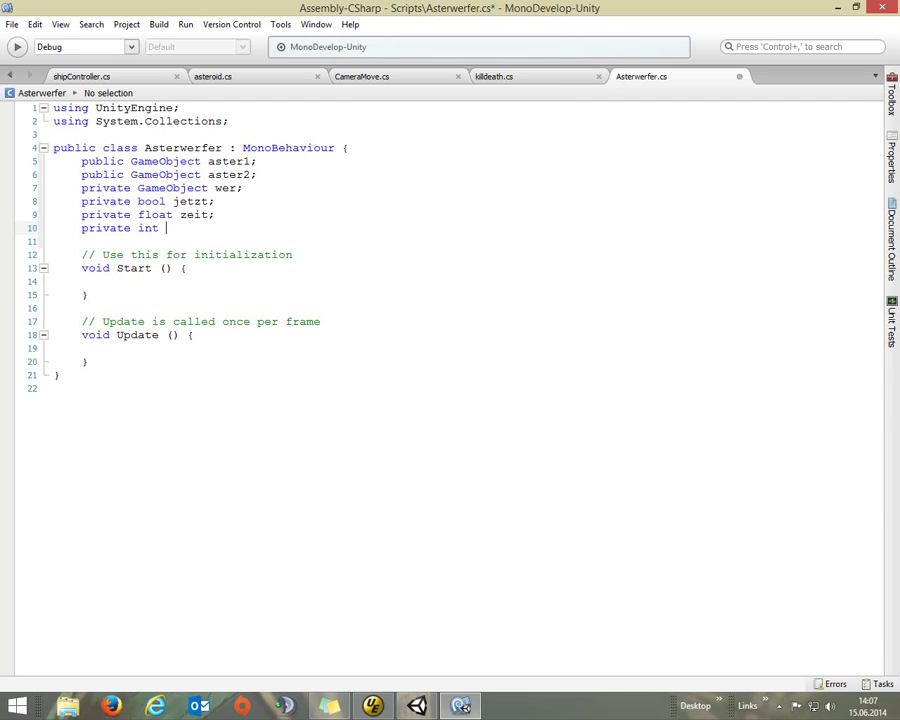
{"action": "type", "text": "typ;"}
{"action": "key", "text": "Return"}
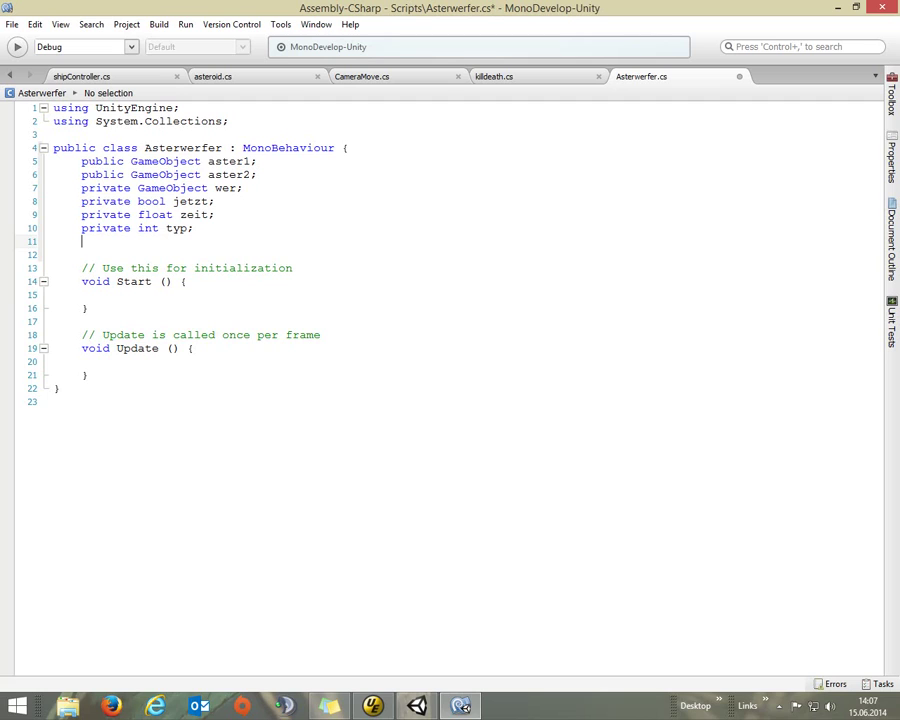
- Add public float fields links, rechts and speed
{"action": "type", "text": "public "}
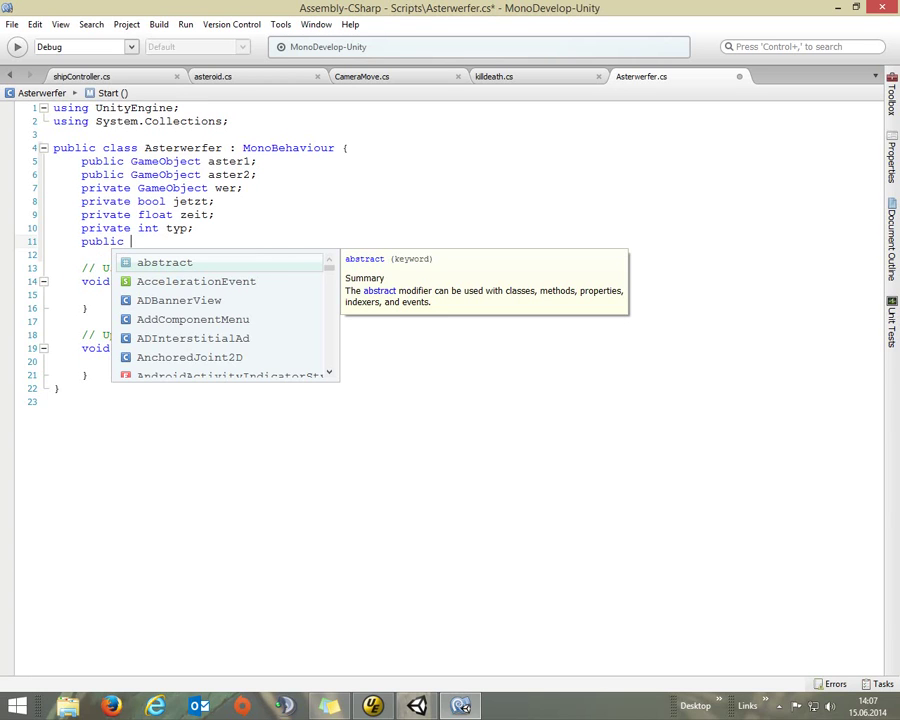
{"action": "type", "text": "float links;"}
{"action": "key", "text": "Return"}
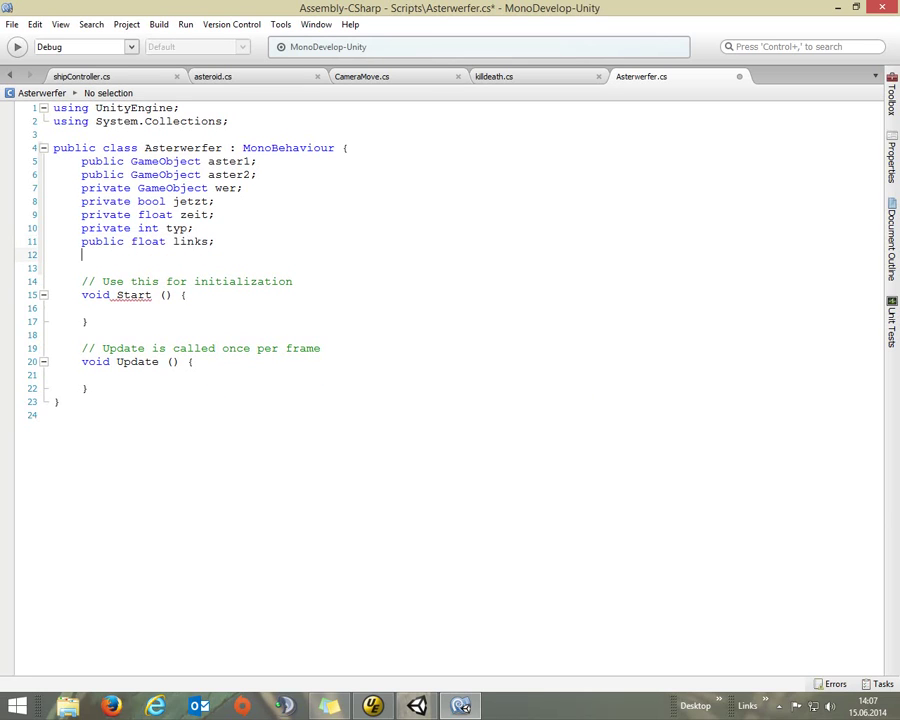
{"action": "type", "text": "public"}
{"action": "type", "text": " floa"}
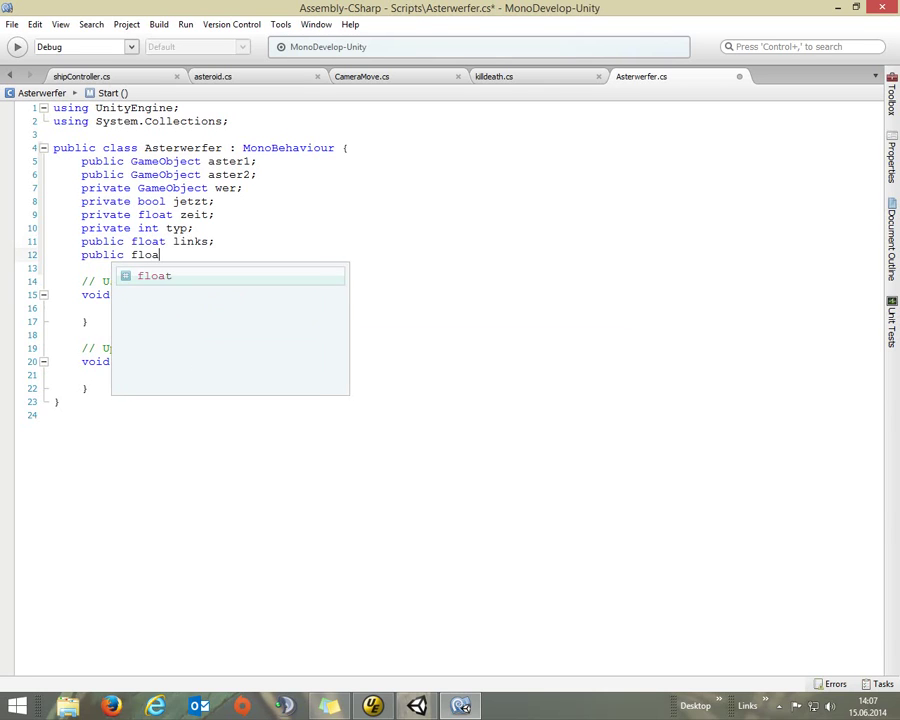
{"action": "type", "text": "t rechts"}
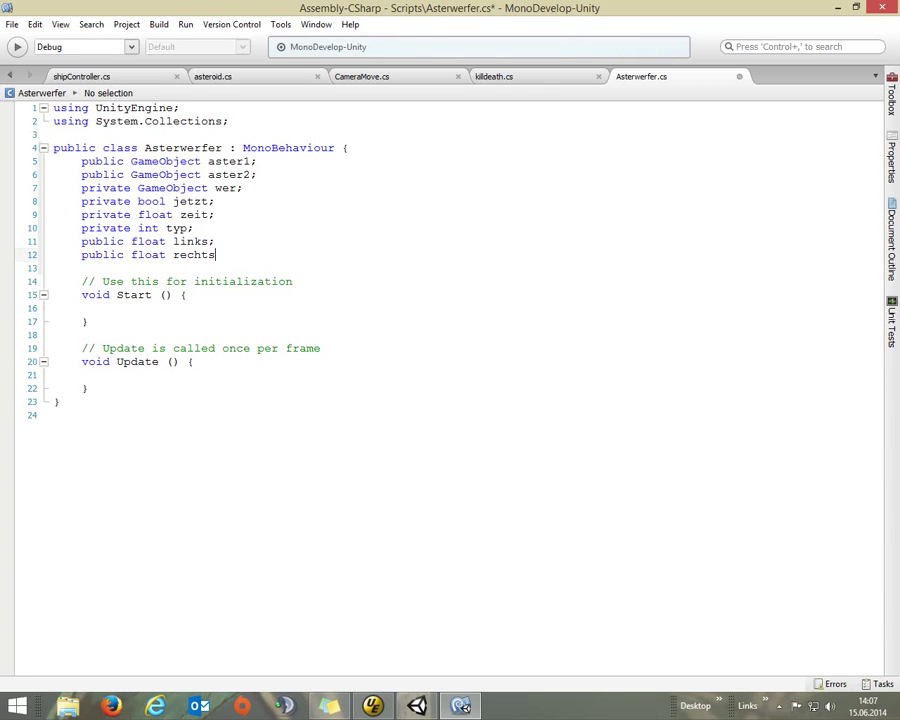
{"action": "type", "text": ";"}
{"action": "key", "text": "Return"}
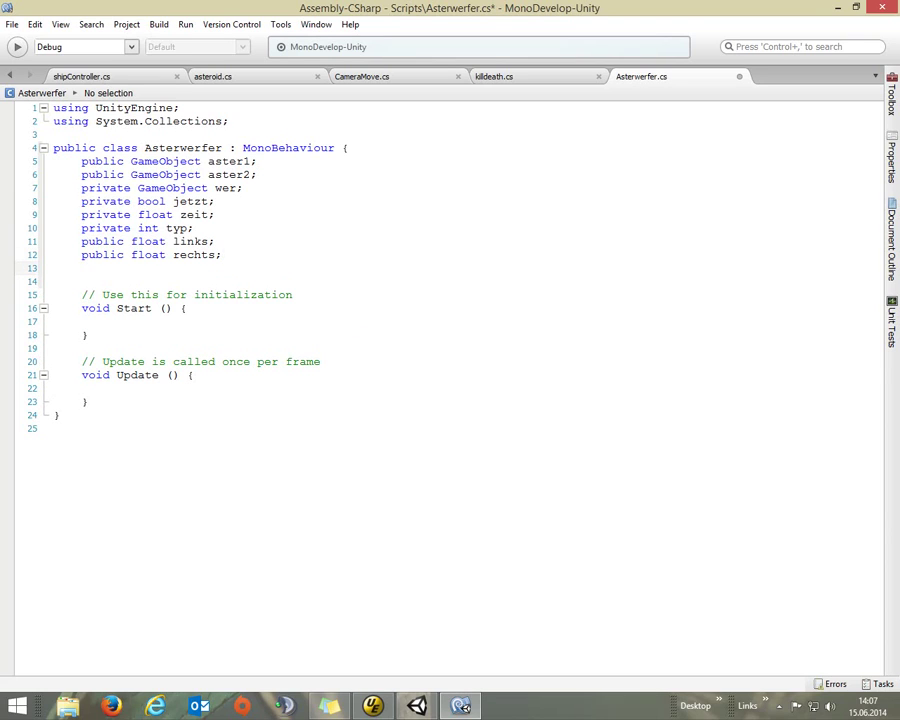
{"action": "type", "text": "P"}
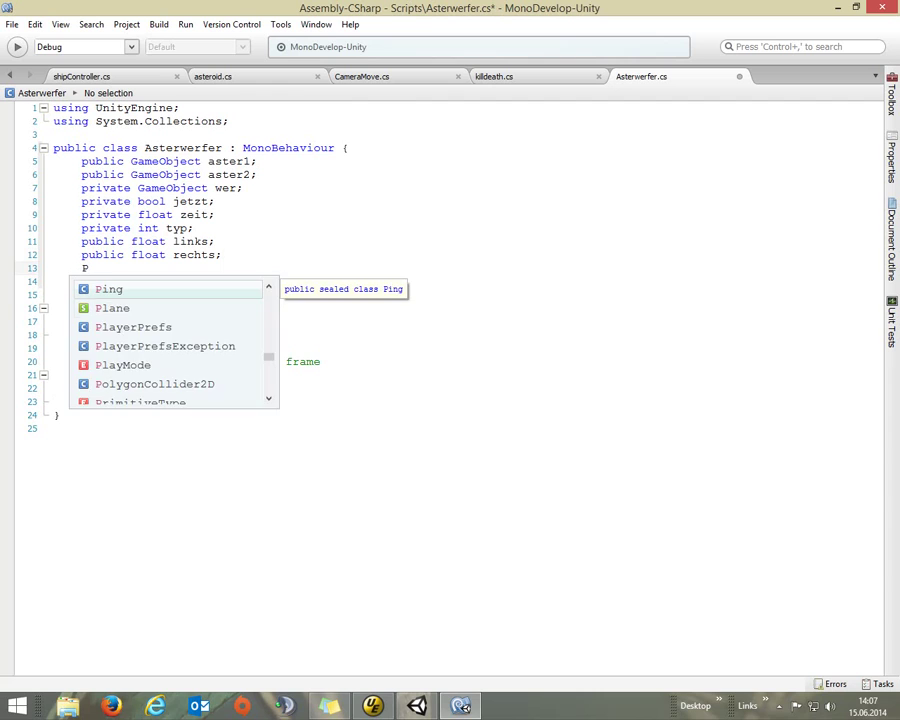
{"action": "type", "text": "ub"}
{"action": "key", "text": "BackSpace"}
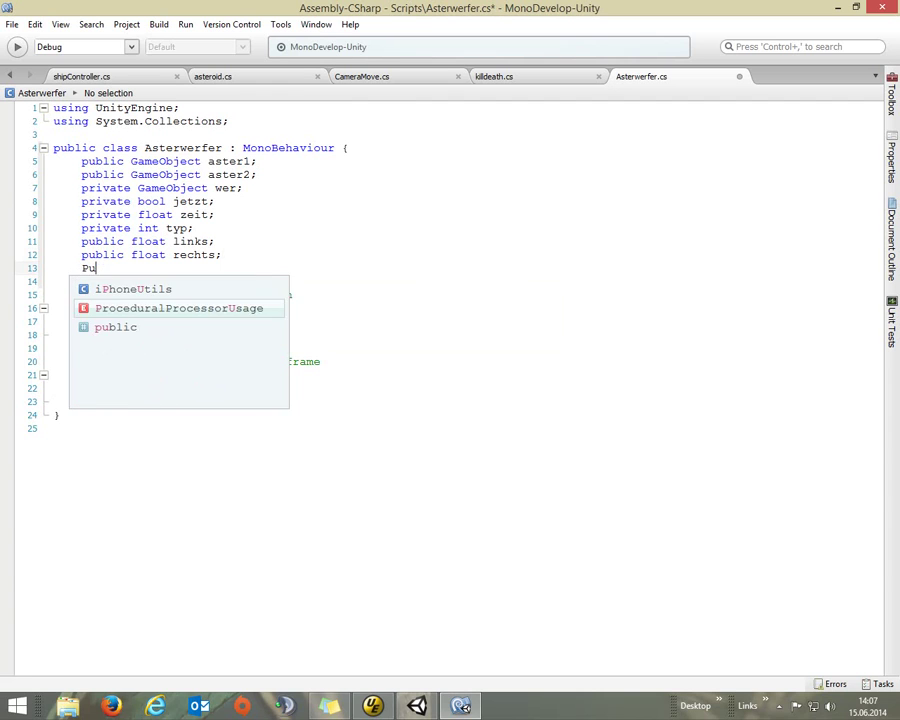
{"action": "key", "text": "BackSpace"}
{"action": "key", "text": "BackSpace"}
{"action": "type", "text": "public"}
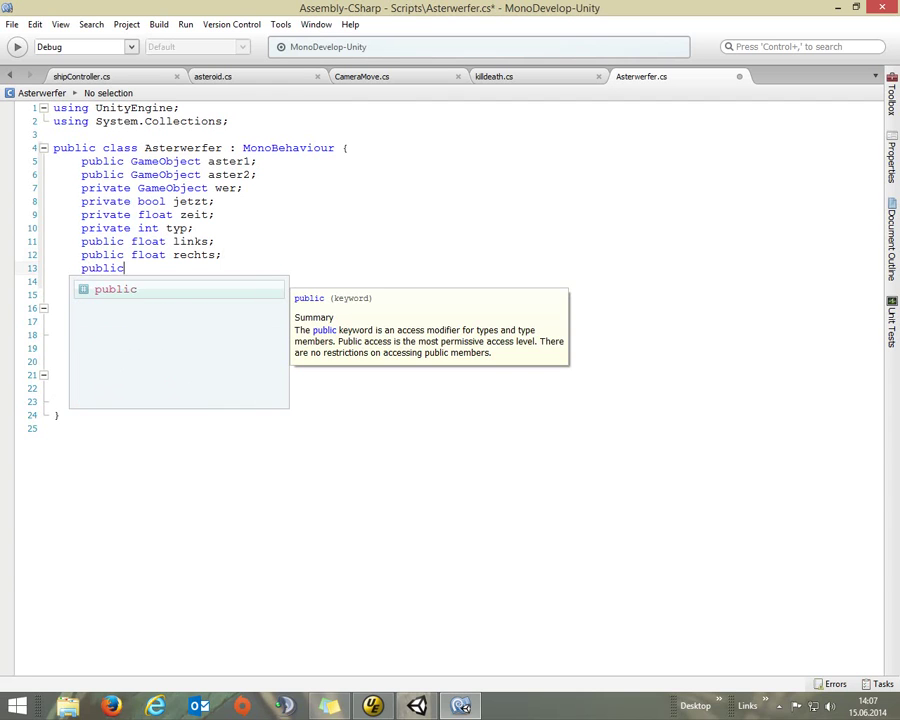
{"action": "type", "text": " float speed;"}
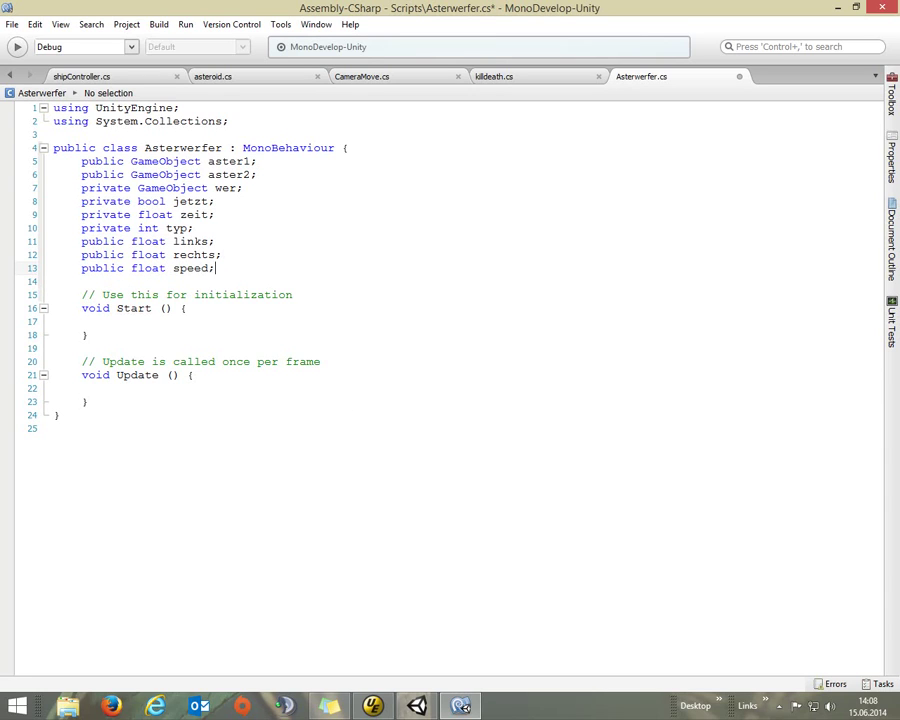
{"action": "key", "text": "Left"}
- Give speed a default of 10 and add a private bool nachlinks field below it
{"action": "type", "text": "=10;"}
{"action": "key", "text": "Delete"}
{"action": "left_click", "coordinate": [54, 281]}
{"action": "type", "text": "private "}
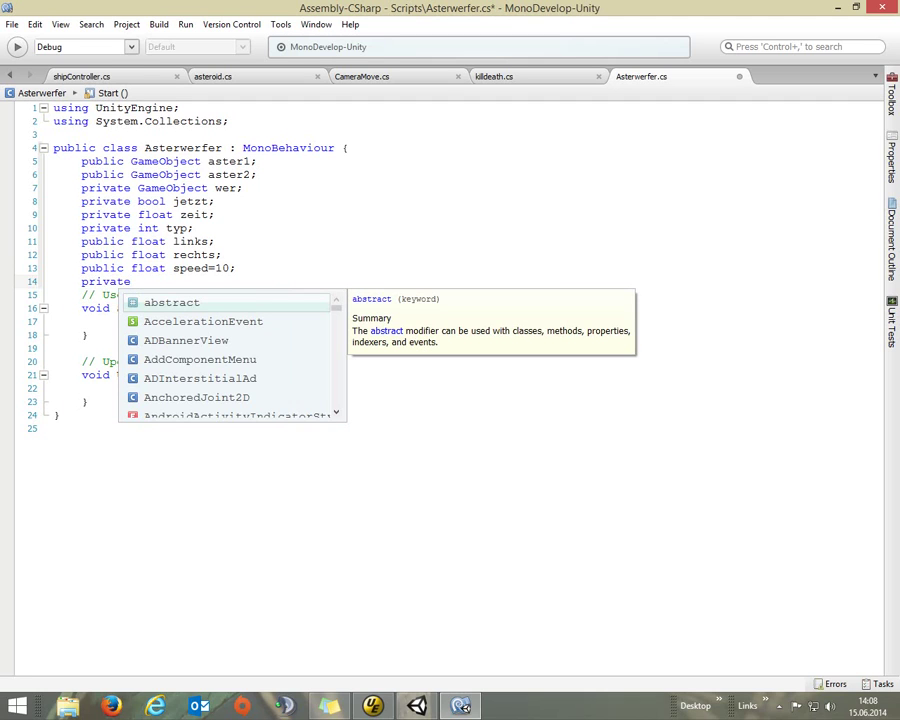
{"action": "type", "text": "bool "}
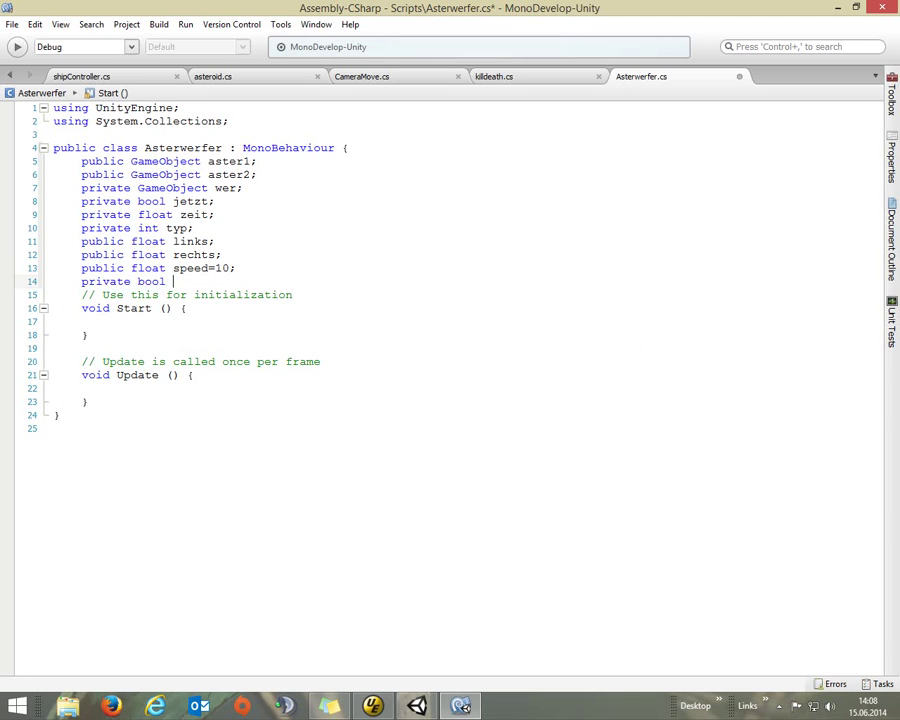
{"action": "type", "text": "nachlinks;"}
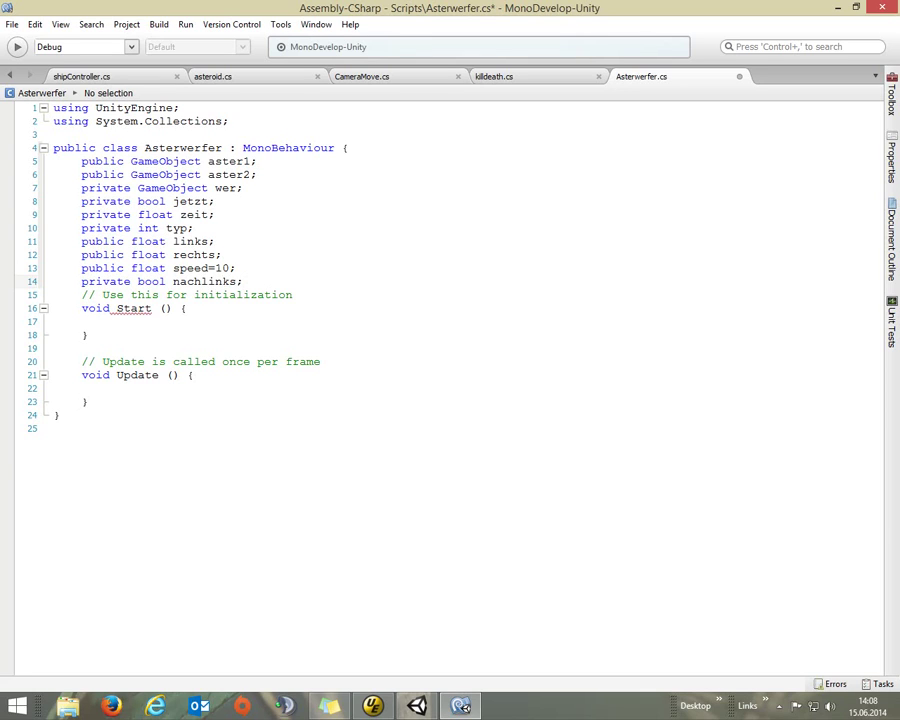
{"action": "key", "text": "Down"}
{"action": "key", "text": "Down"}
{"action": "key", "text": "Down"}
{"action": "key", "text": "Down"}
{"action": "key", "text": "Down"}
{"action": "key", "text": "Down"}
{"action": "key", "text": "Down"}
{"action": "key", "text": "End"}
{"action": "key", "text": "Down"}
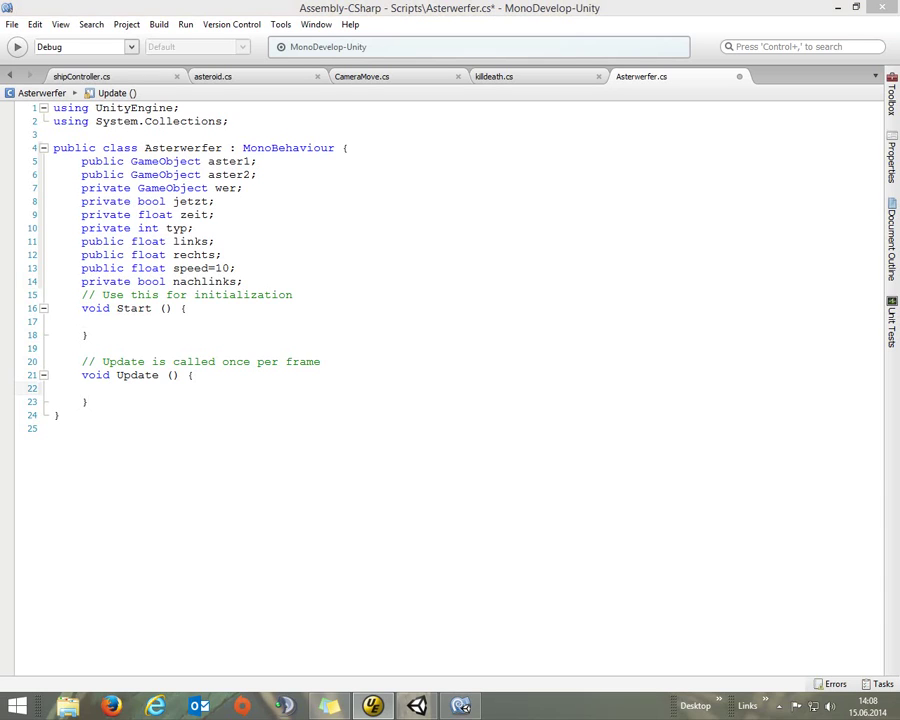
- In Update add if(!jetzt){ with jetzt=true; and typ=Random.Range(1,3);
{"action": "type", "text": "if(!"}
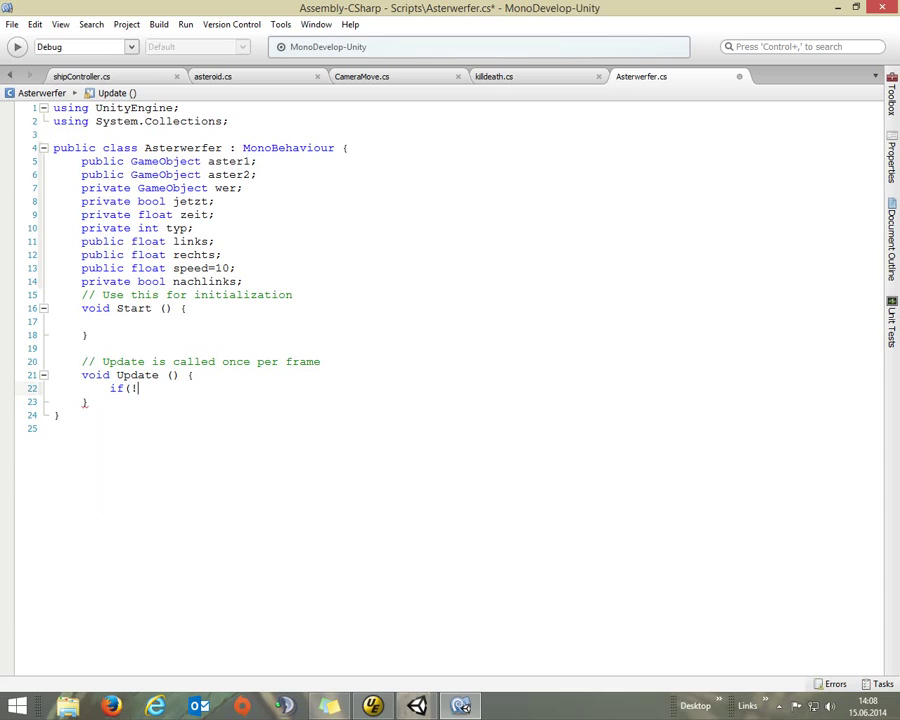
{"action": "type", "text": "jetzt"}
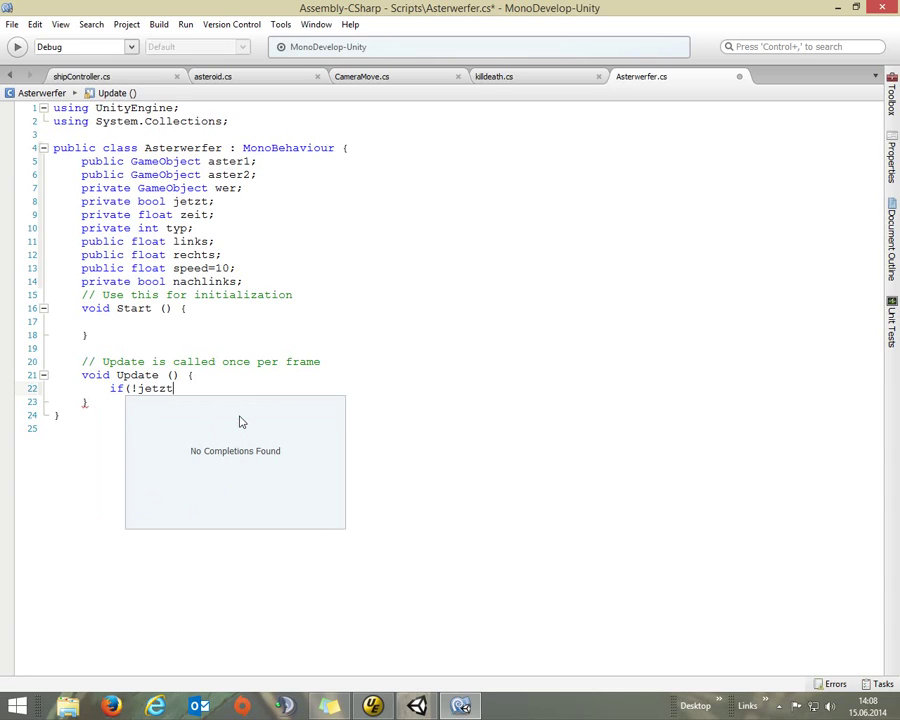
{"action": "type", "text": ")"}
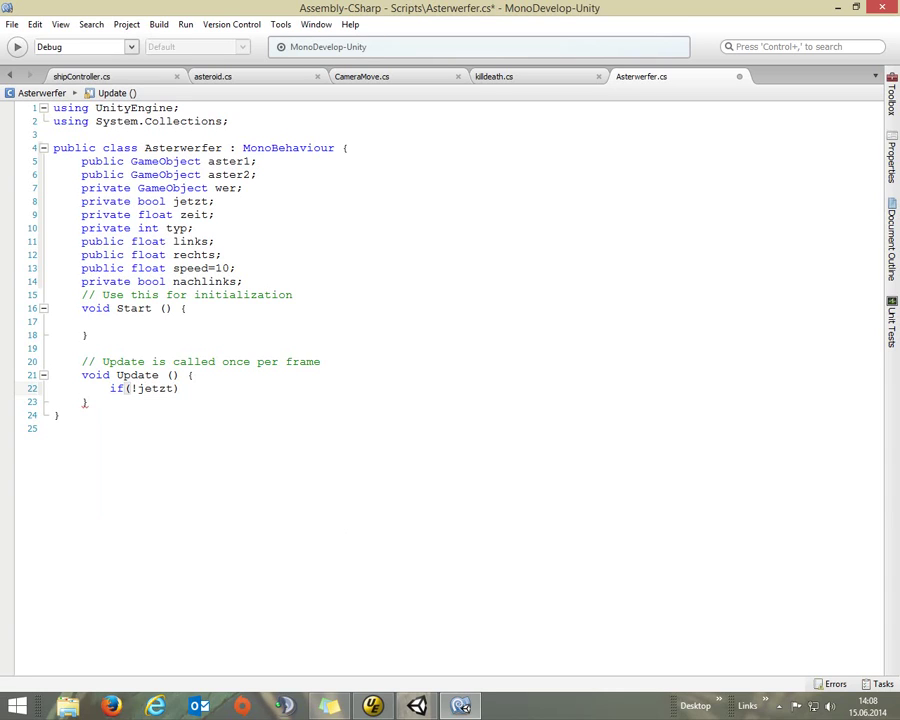
{"action": "type", "text": "{"}
{"action": "key", "text": "Return"}
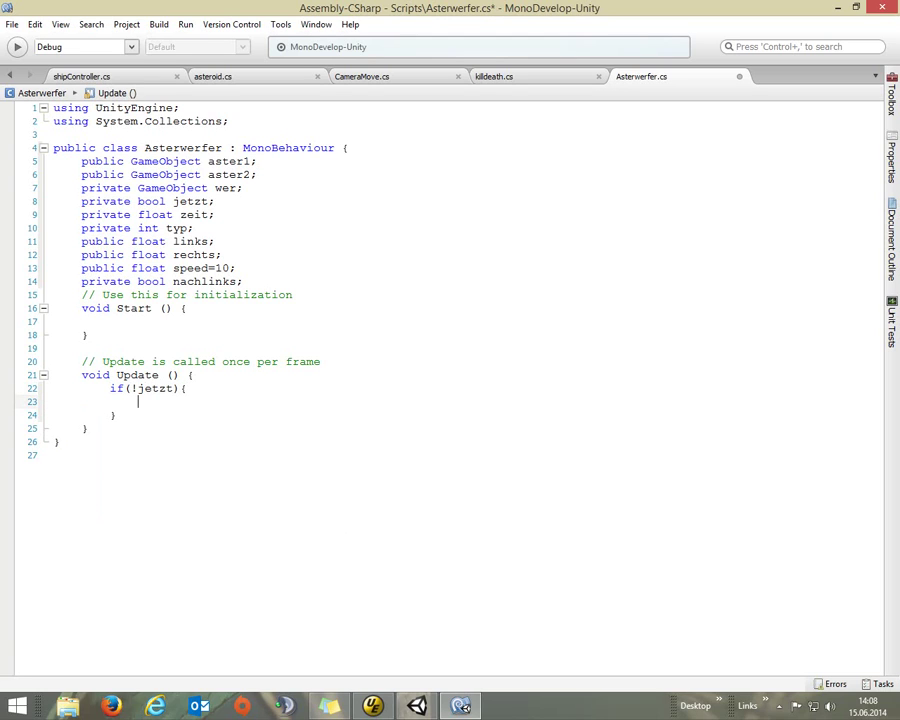
{"action": "type", "text": "jetzt"}
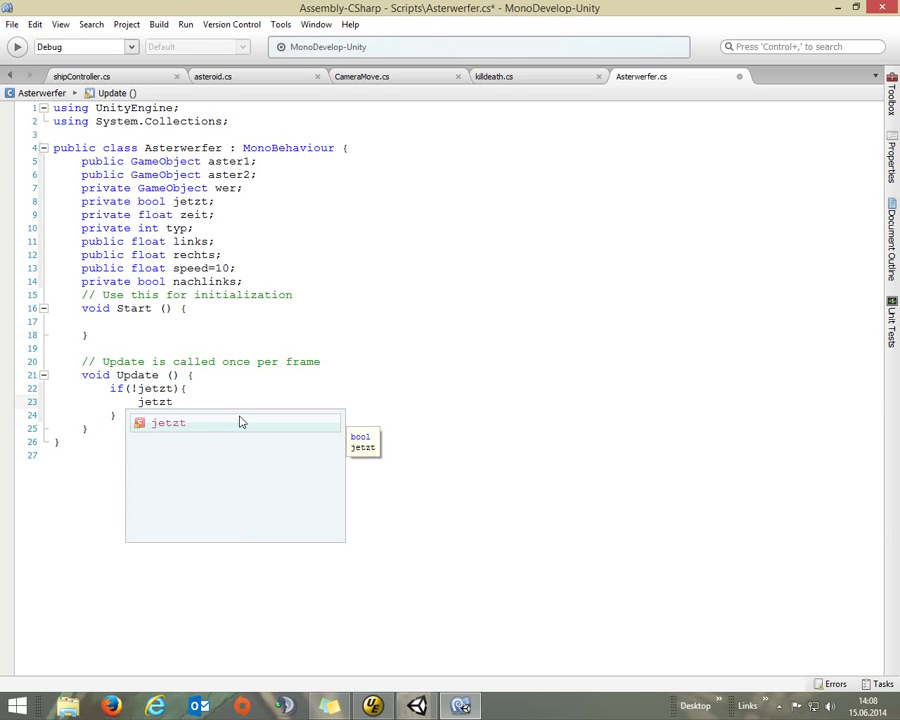
{"action": "type", "text": "=true;"}
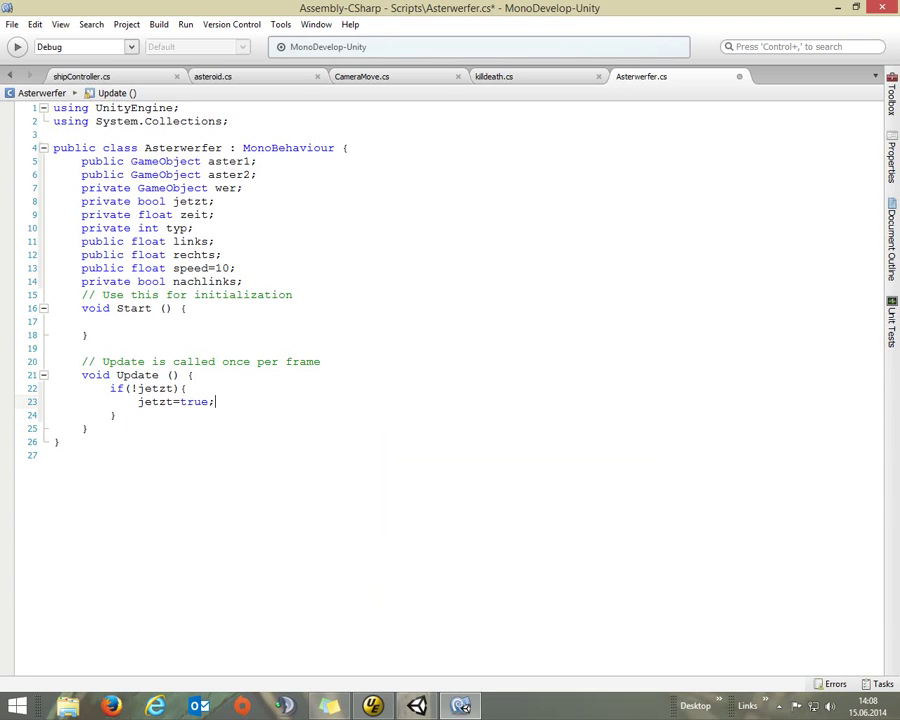
{"action": "key", "text": "Return"}
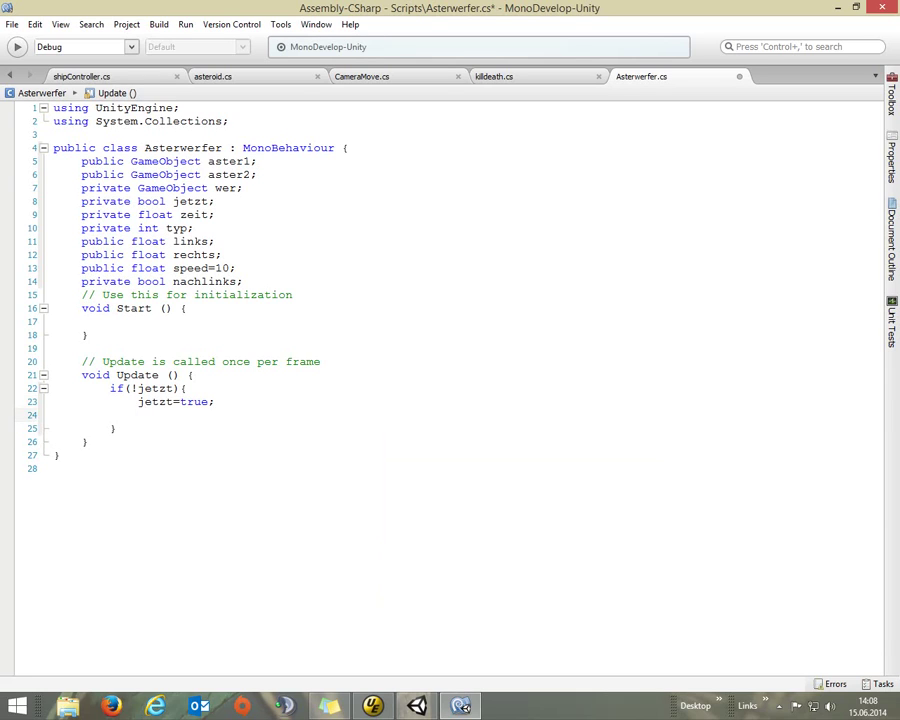
{"action": "type", "text": "typ"}
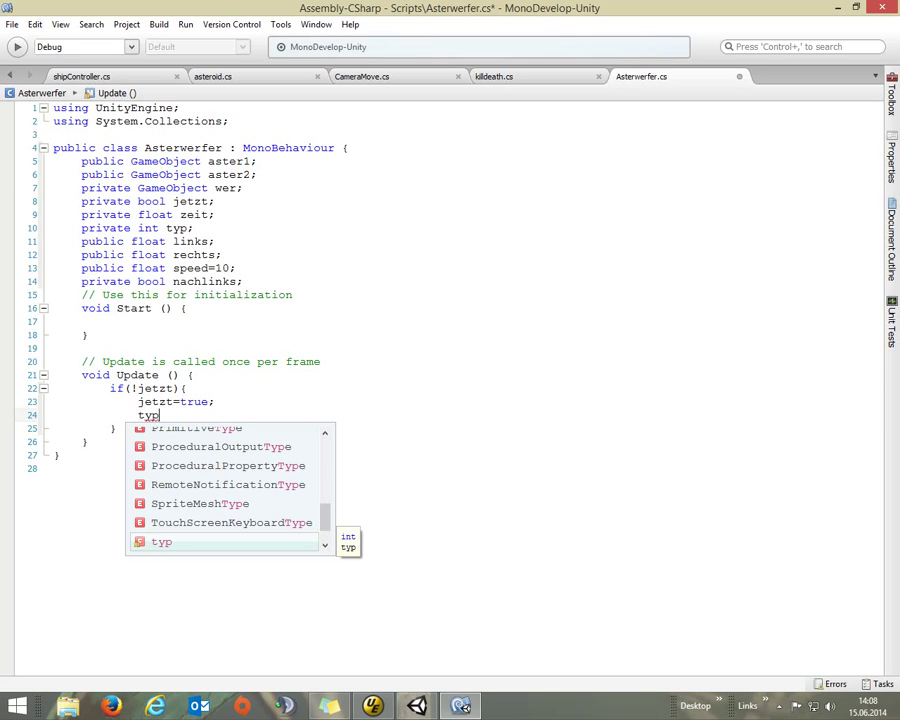
{"action": "type", "text": "="}
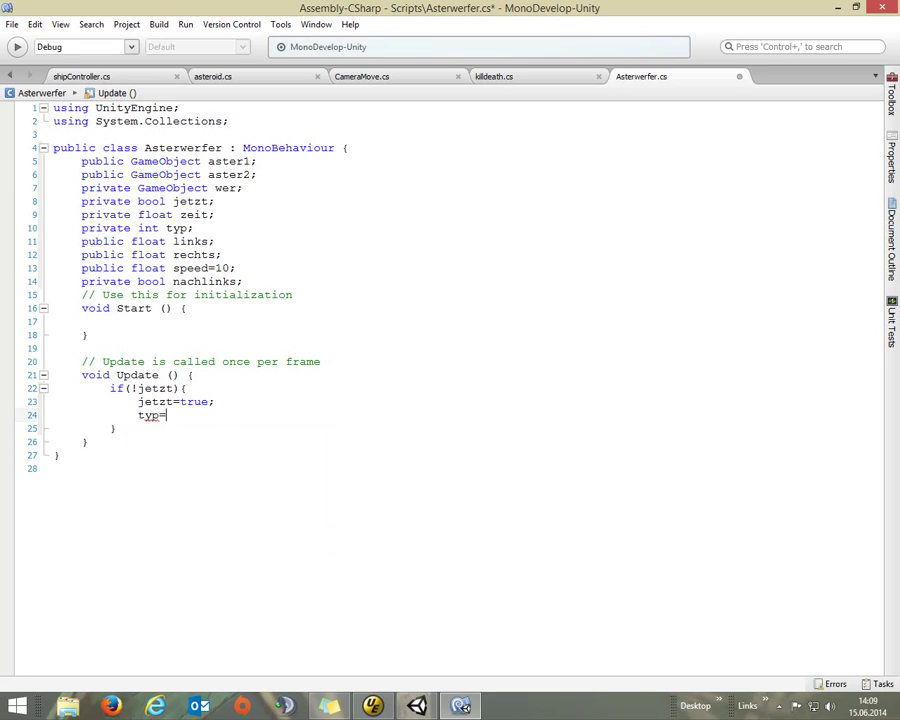
{"action": "type", "text": "Rand"}
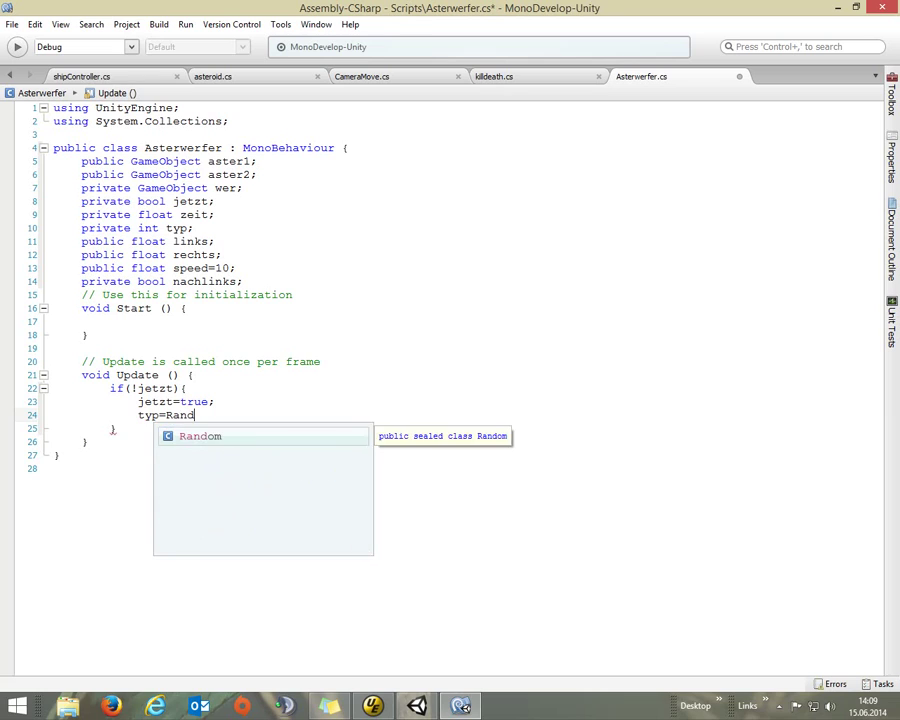
{"action": "key", "text": "Return"}
{"action": "type", "text": ".Ranb"}
{"action": "key", "text": "BackSpace"}
{"action": "key", "text": "Return"}
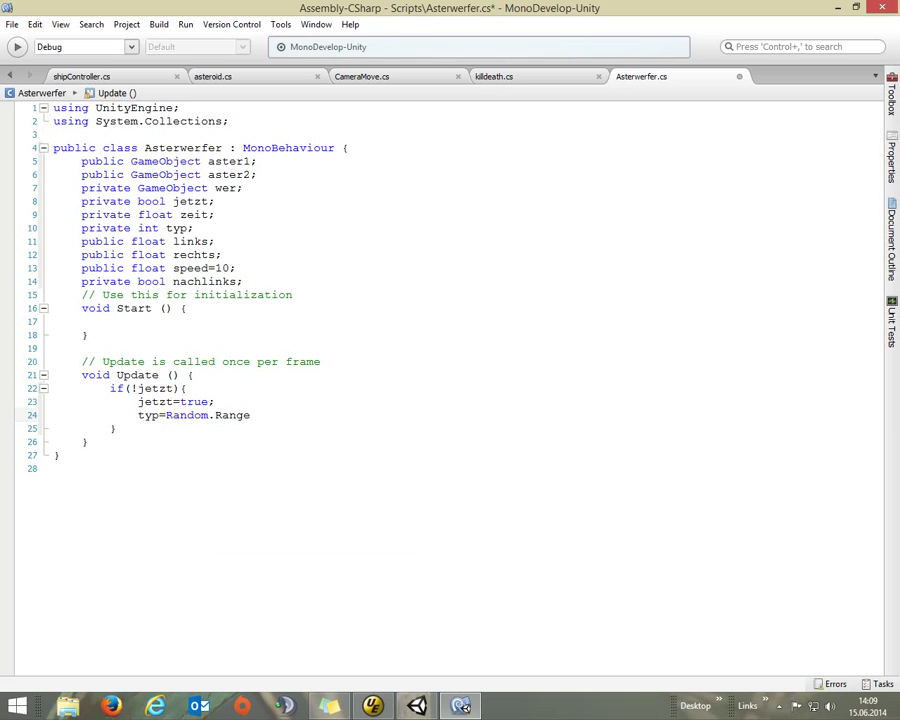
{"action": "type", "text": "("}
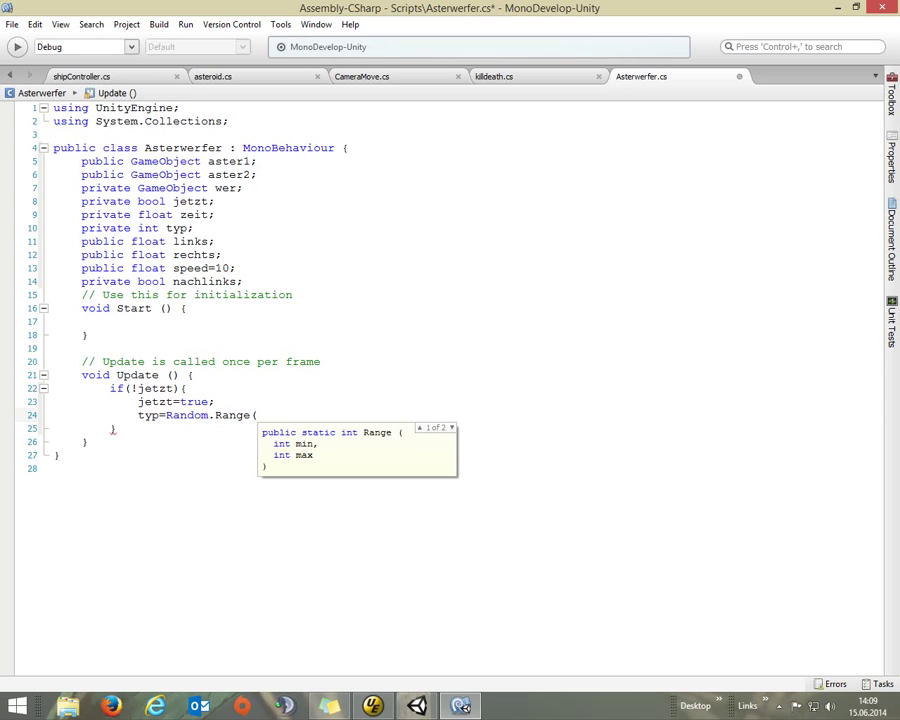
{"action": "type", "text": "1"}
{"action": "type", "text": ","}
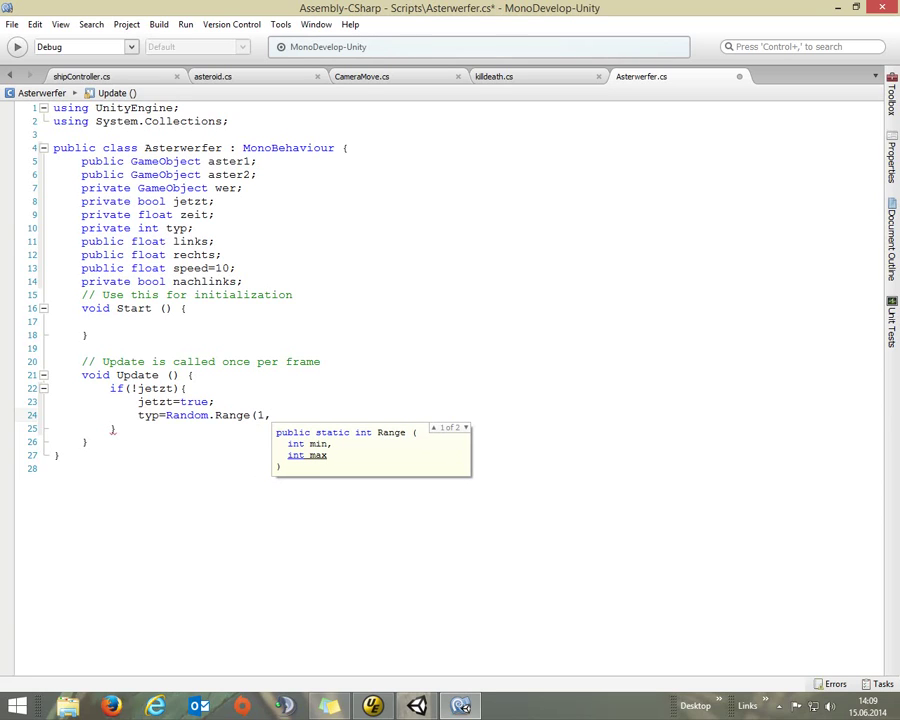
{"action": "type", "text": "3"}
{"action": "type", "text": ");"}
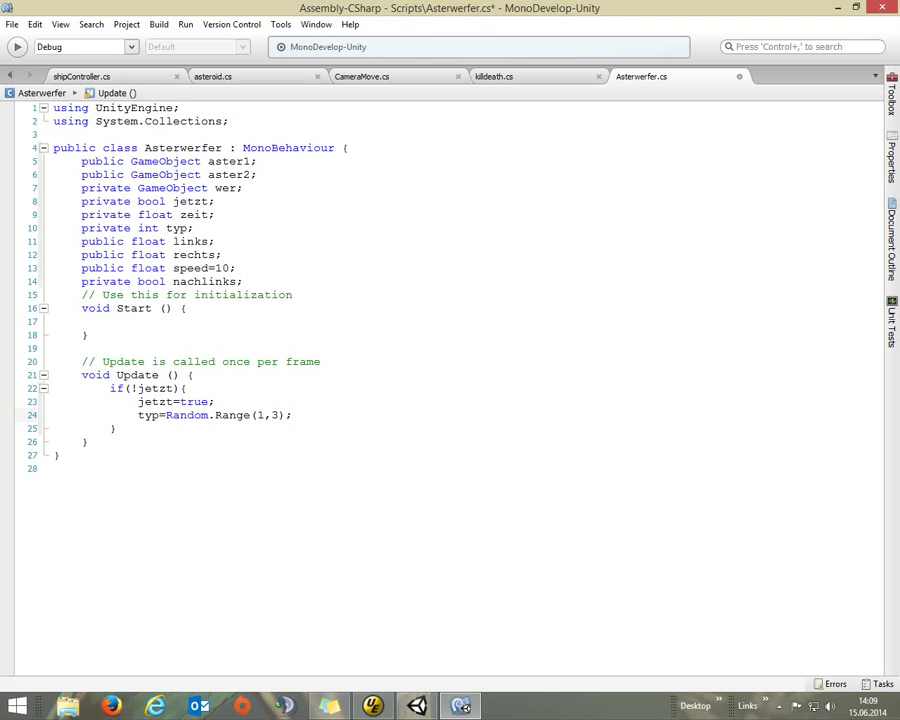
{"action": "key", "text": "Return"}
- Add an if(typ==1) block that sets wer=aster1;
{"action": "type", "text": "if(typ"}
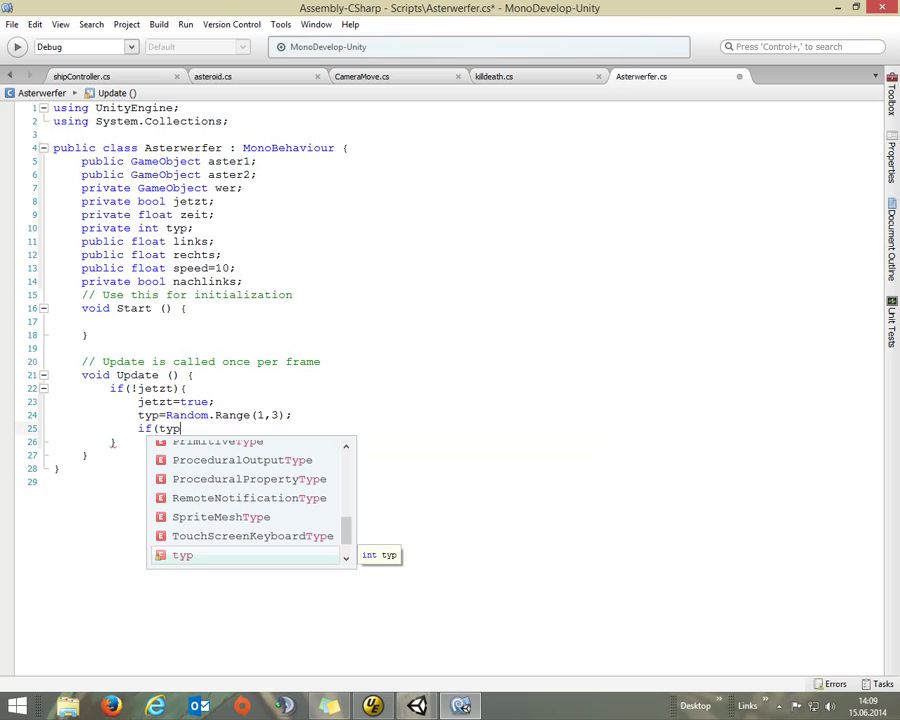
{"action": "type", "text": "==1"}
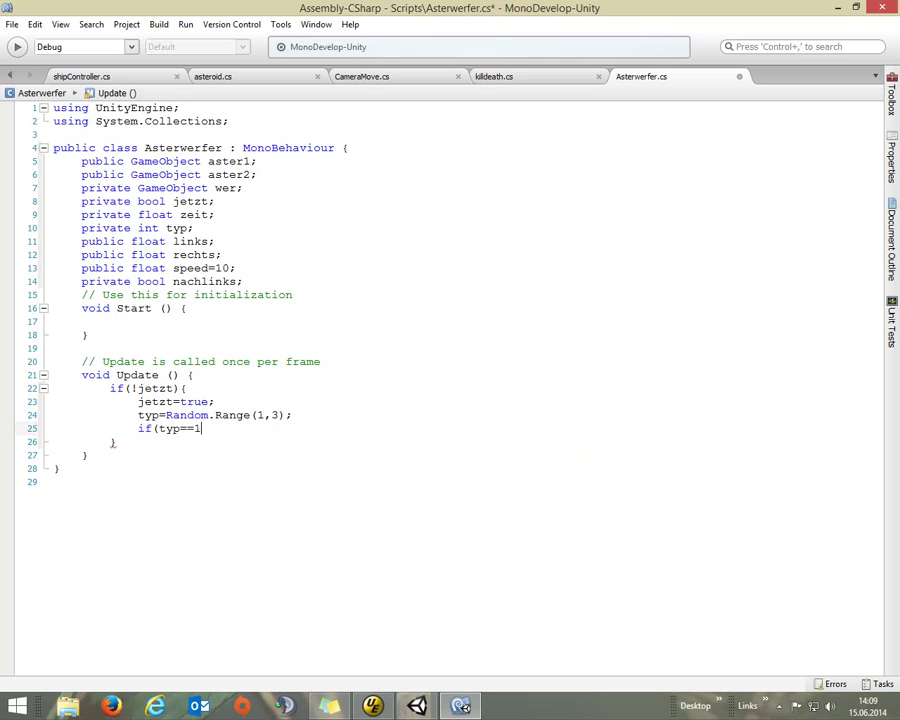
{"action": "type", "text": "){"}
{"action": "key", "text": "Return"}
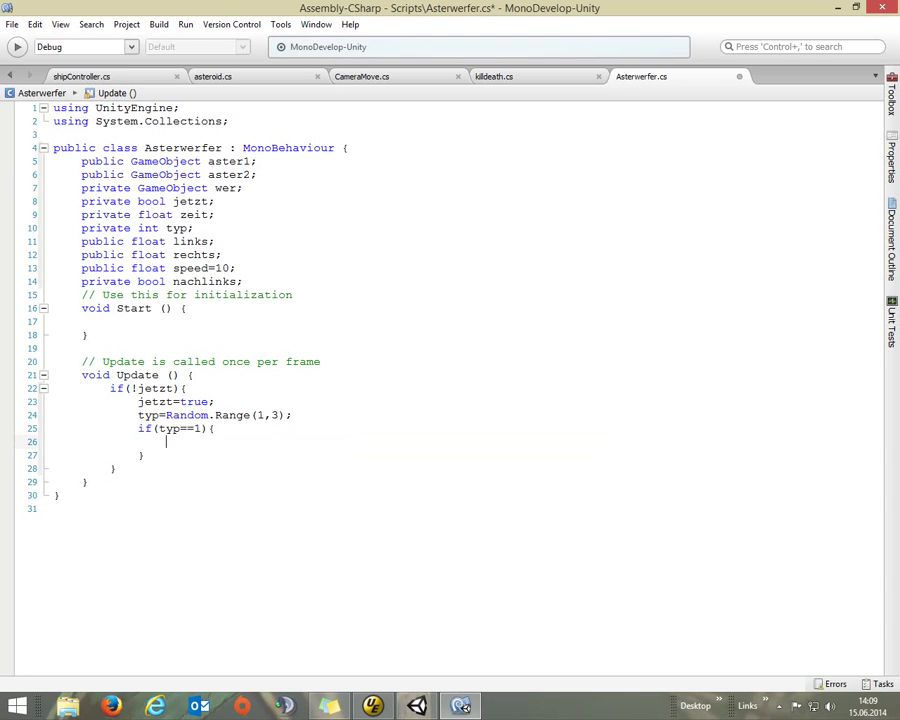
{"action": "type", "text": "wer="}
{"action": "type", "text": "aster"}
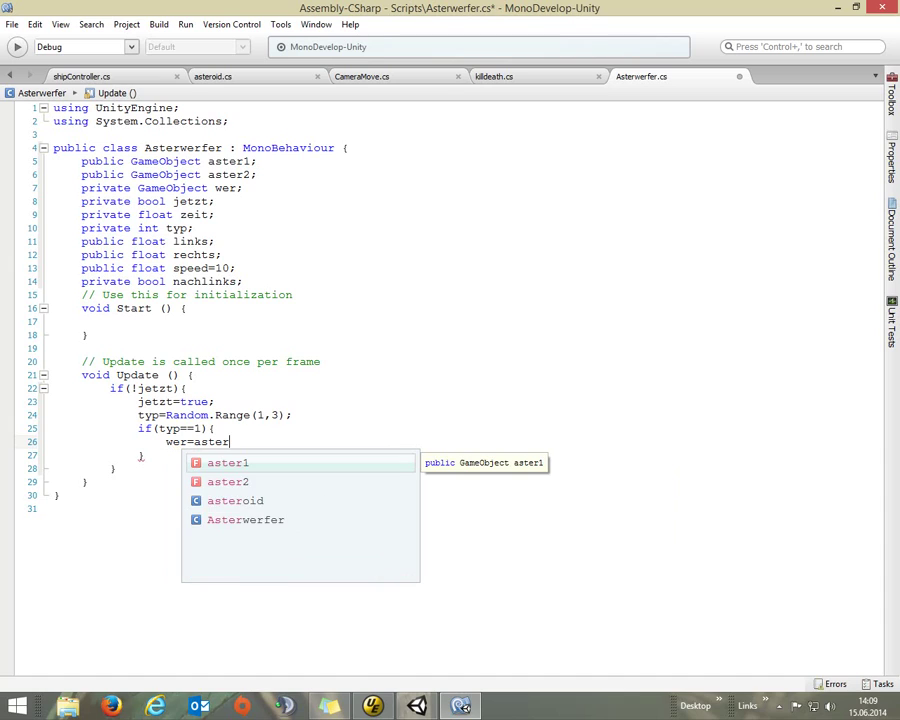
{"action": "type", "text": "1;"}
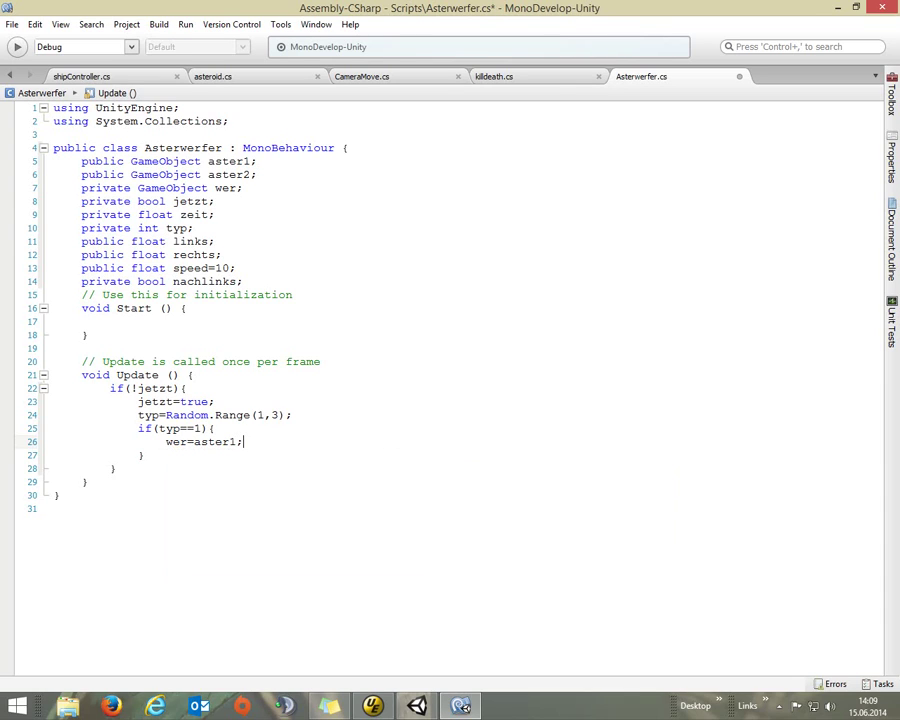
{"action": "left_click", "coordinate": [146, 455]}
- Add an else branch that sets wer=aster2;
{"action": "type", "text": "else{}"}
{"action": "key", "text": "Left"}
{"action": "key", "text": "Return"}
{"action": "type", "text": "wer"}
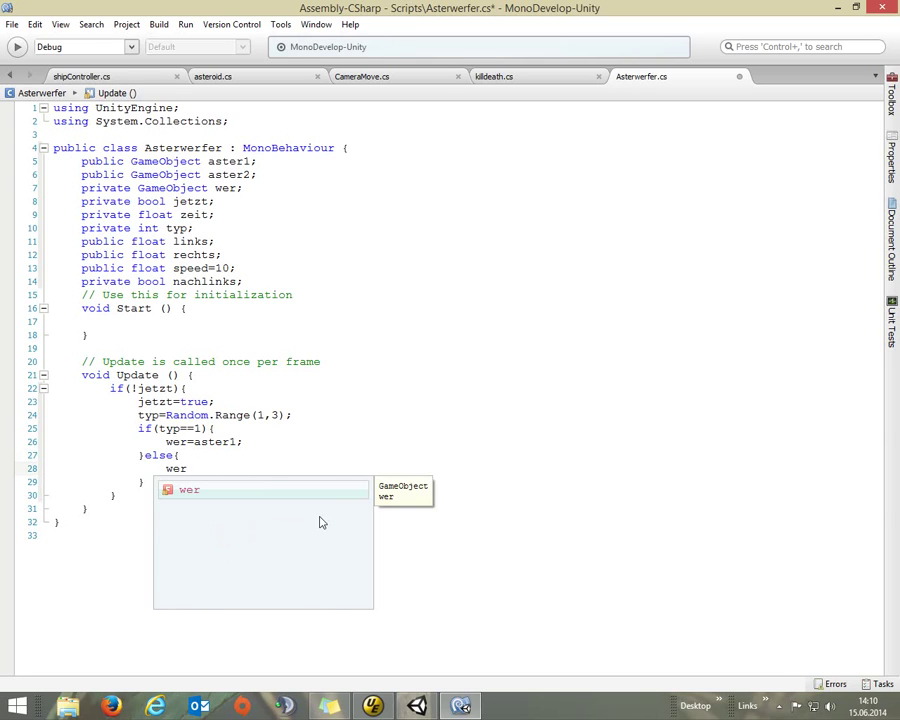
{"action": "type", "text": "=aster2"}
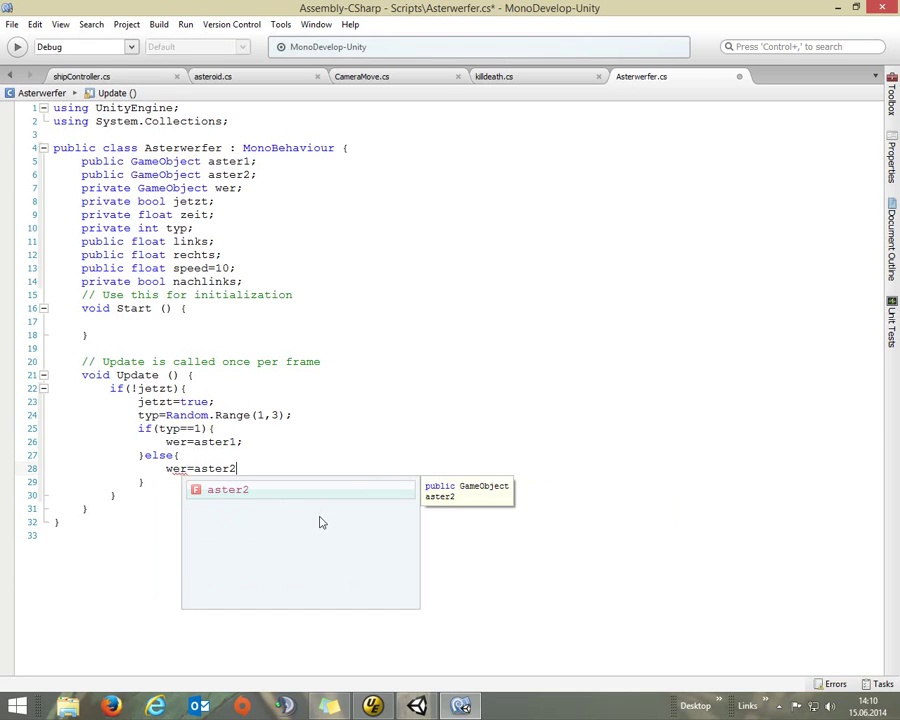
{"action": "type", "text": ";"}
{"action": "left_click", "coordinate": [145, 481]}
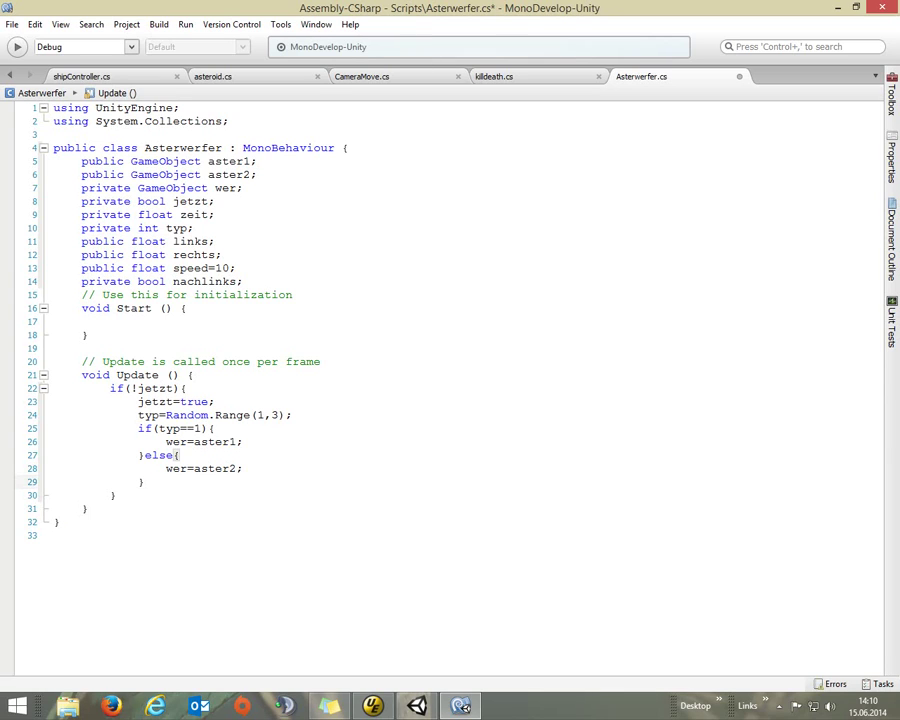
{"action": "key", "text": "Return"}
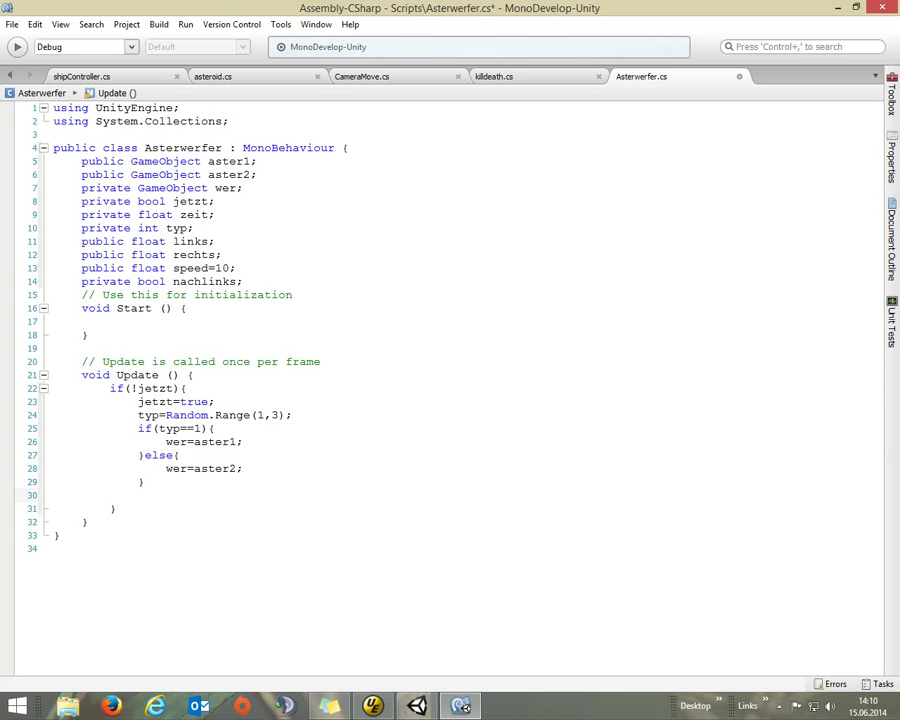
- Set zeit=Random.Range(0.5f,2.5f); on the next line
{"action": "type", "text": "zeit="}
{"action": "type", "text": "Ran"}
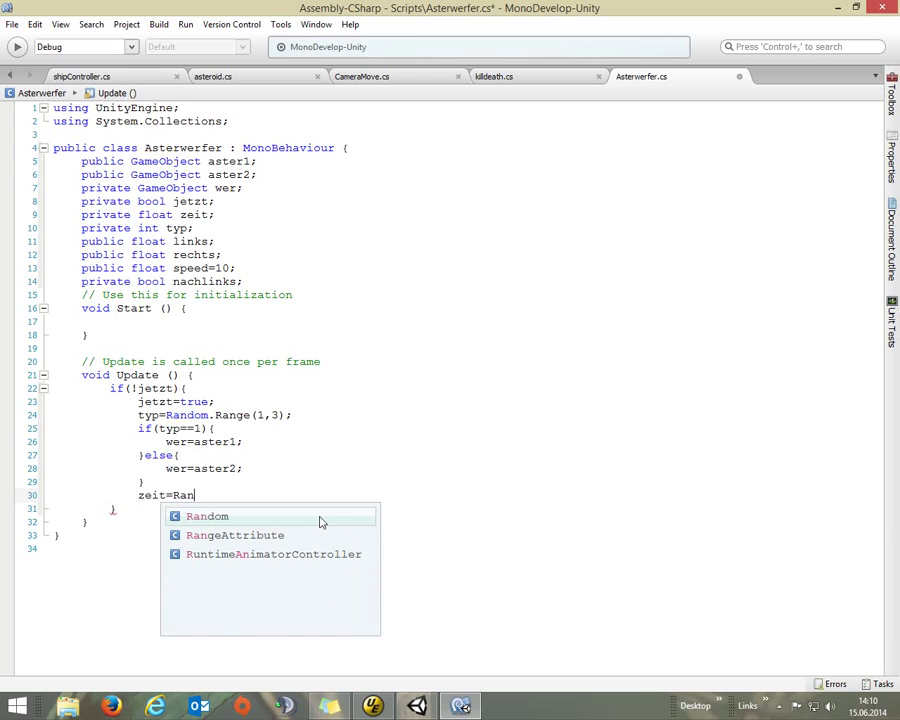
{"action": "key", "text": "Return"}
{"action": "type", "text": ".Rag"}
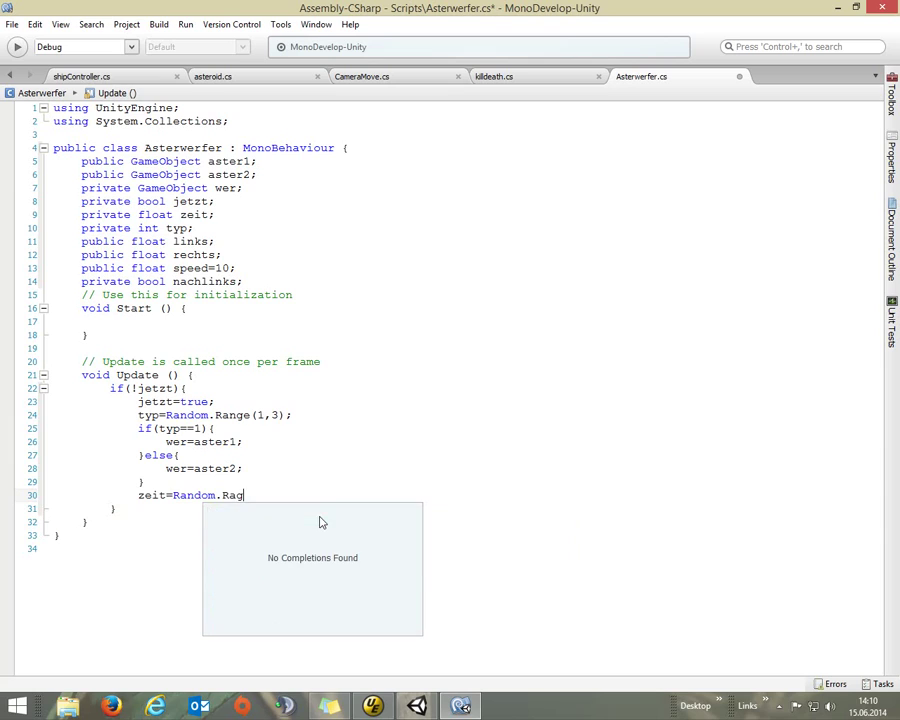
{"action": "key", "text": "BackSpace"}
{"action": "type", "text": "n"}
{"action": "key", "text": "Return"}
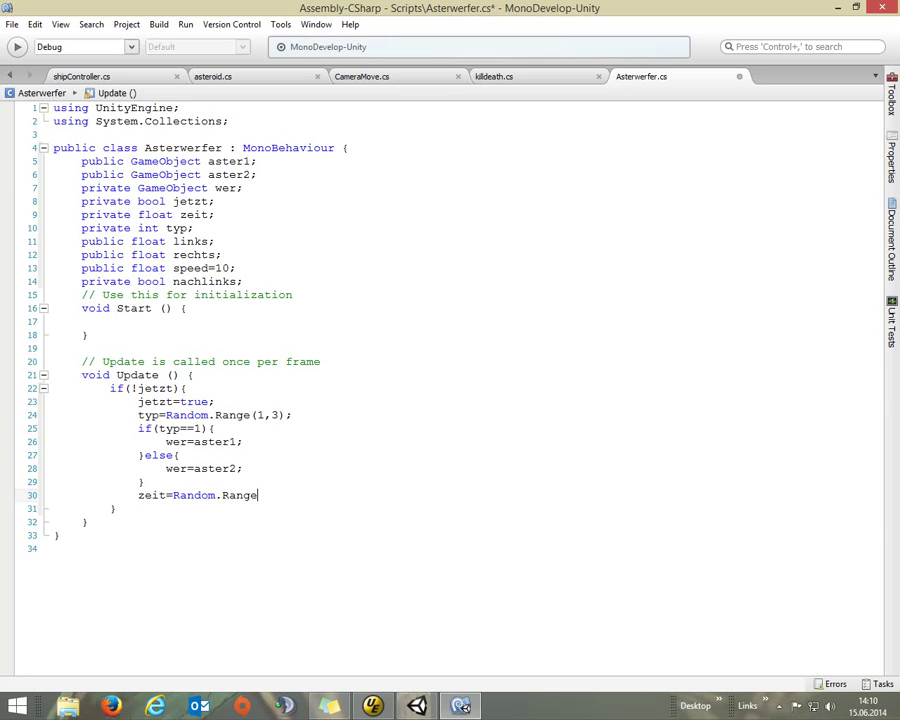
{"action": "type", "text": "(0.5f"}
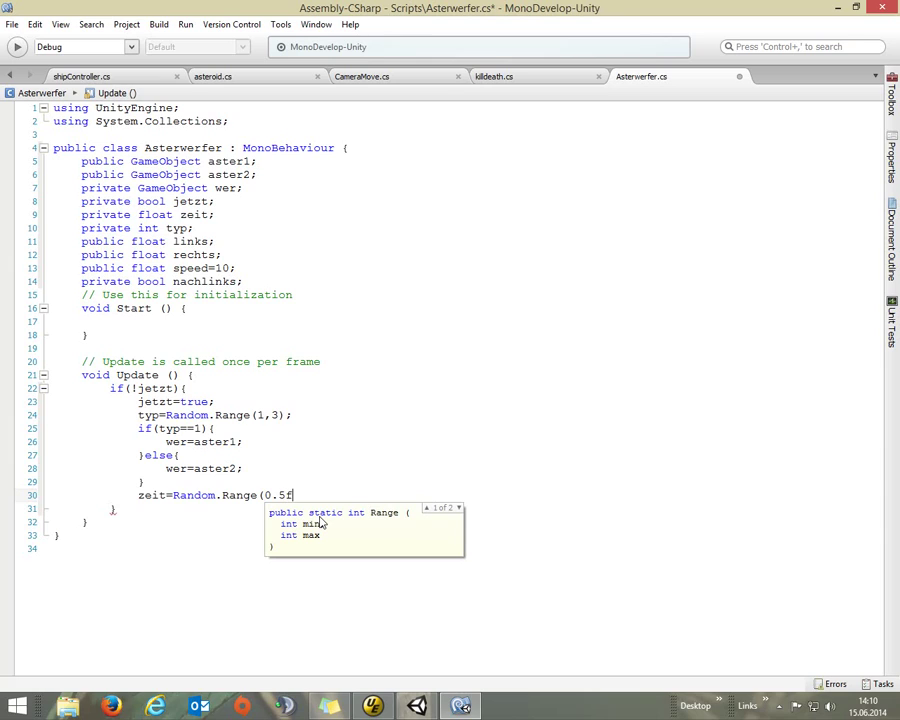
{"action": "type", "text": ",2.5f)"}
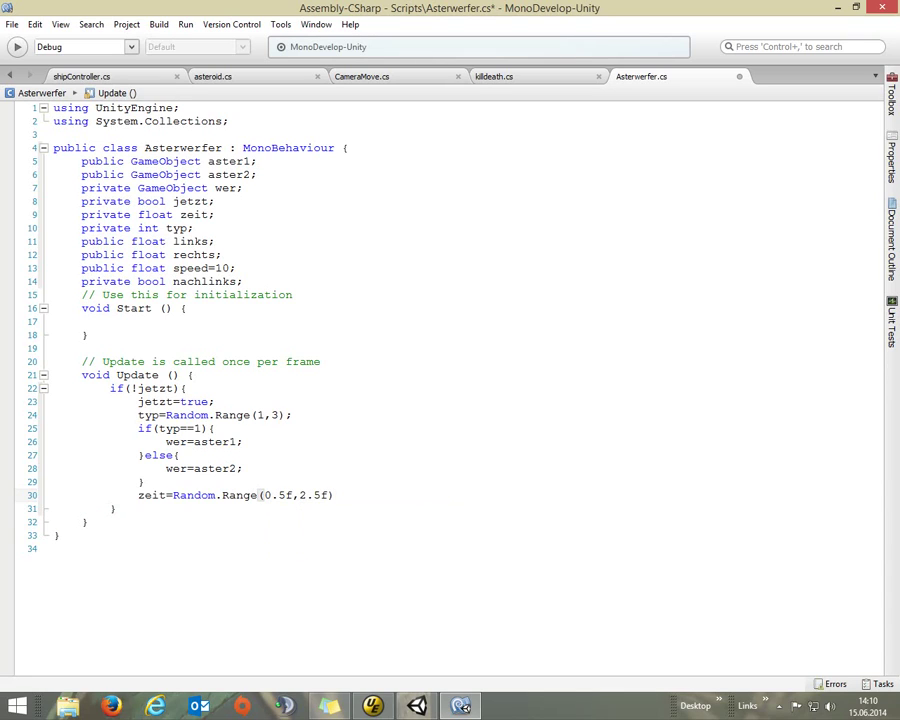
{"action": "type", "text": ";"}
{"action": "key", "text": "Return"}
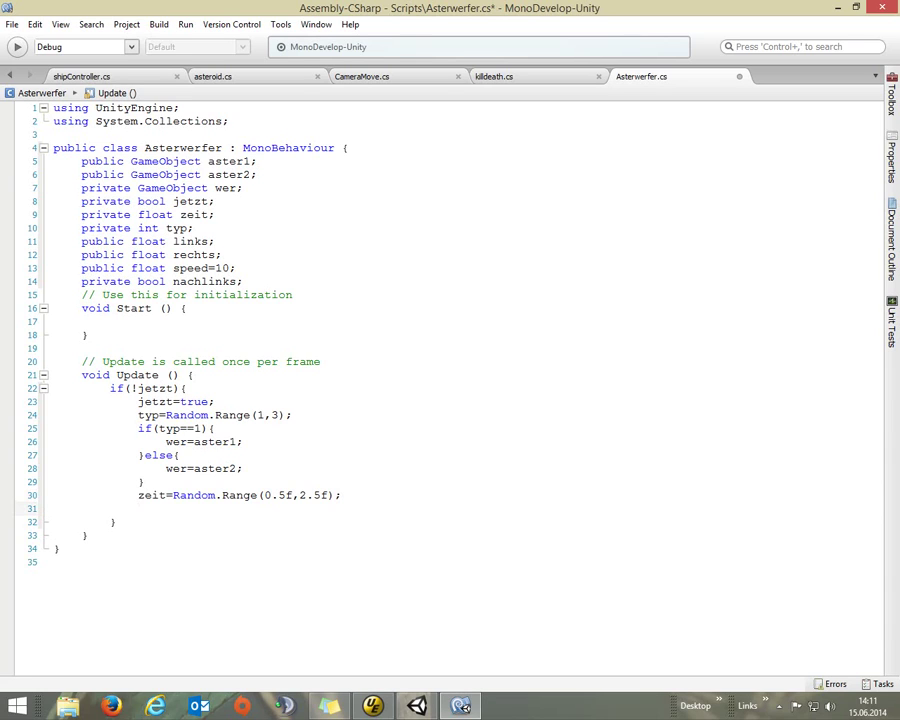
{"action": "type", "text": "Start"}
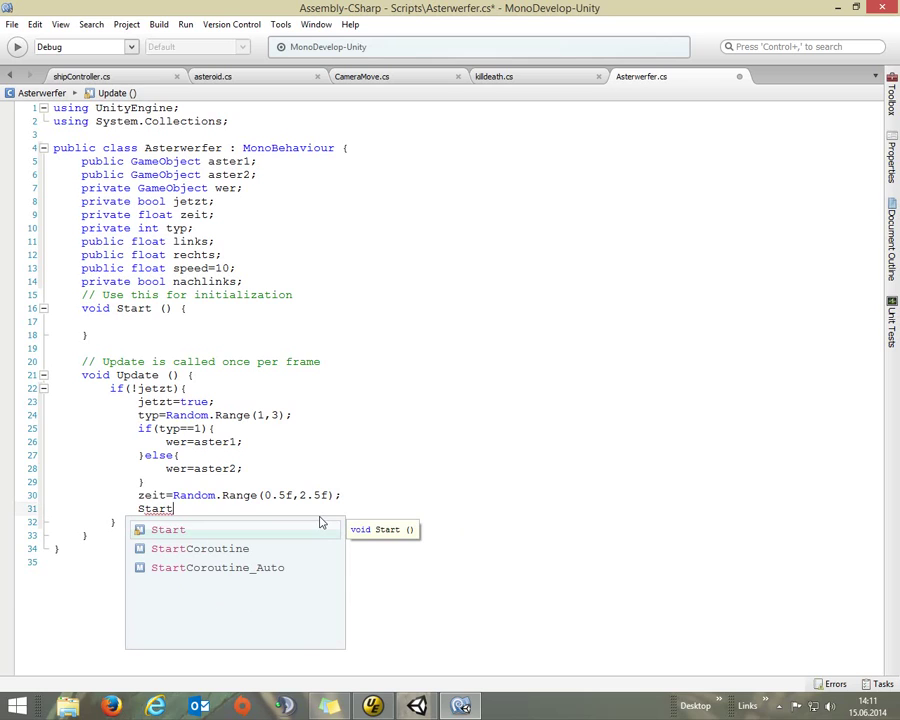
- Complete the line as StartCoroutine(Raus(wer,zeit)); to launch the spawn coroutine
{"action": "key", "text": "Down"}
{"action": "key", "text": "Return"}
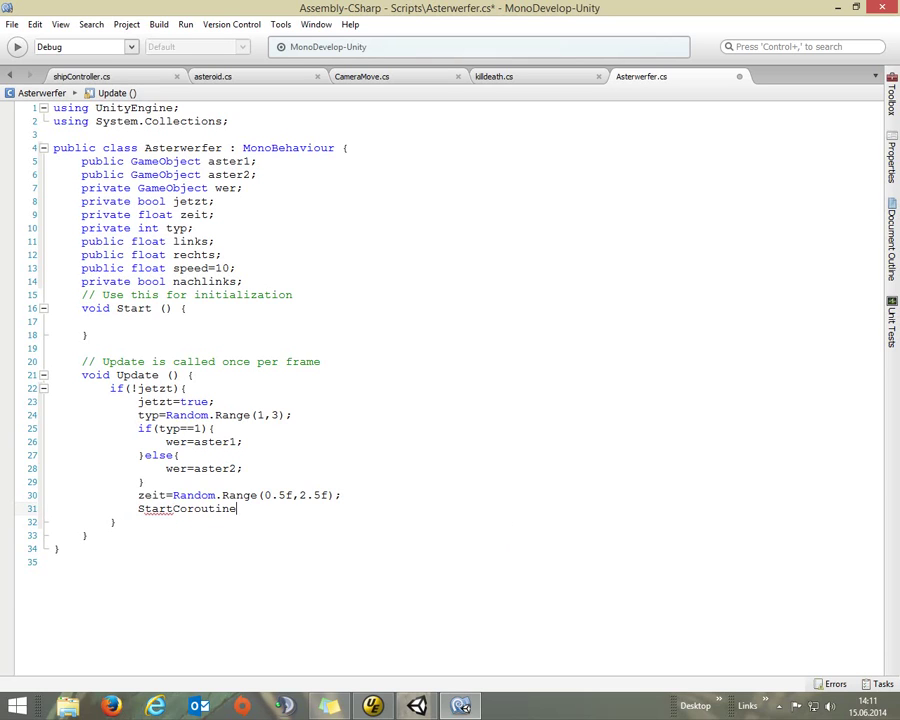
{"action": "type", "text": "(Ras"}
{"action": "key", "text": "BackSpace"}
{"action": "type", "text": "us"}
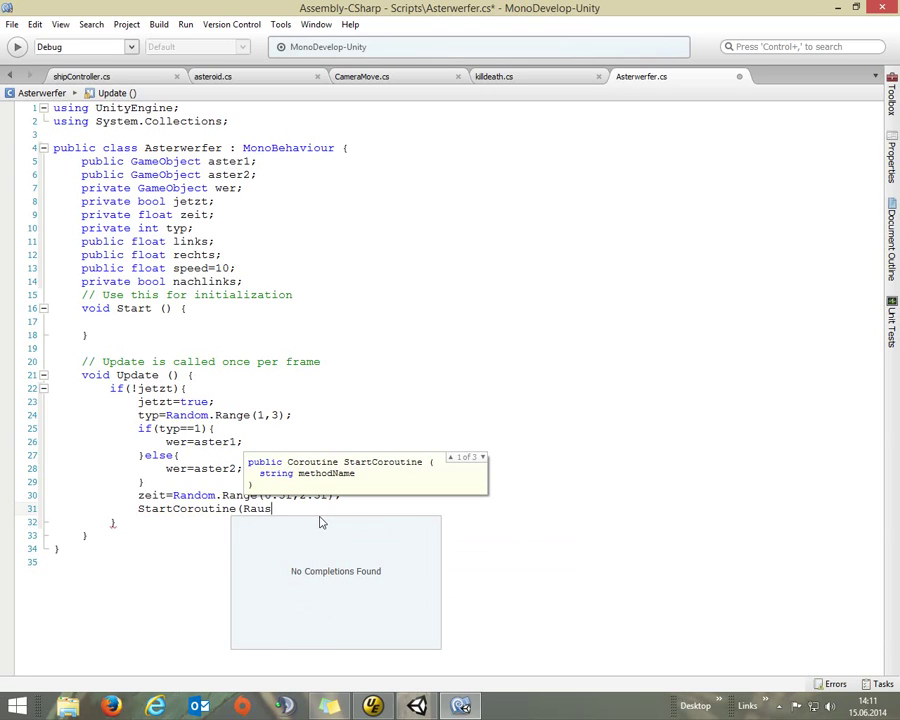
{"action": "type", "text": "(wer,"}
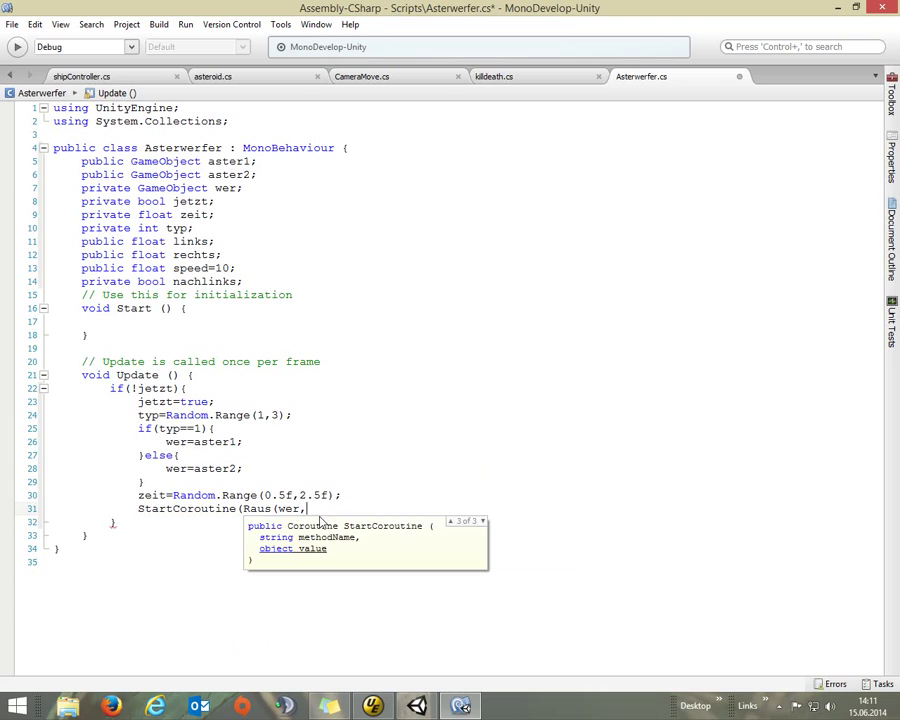
{"action": "type", "text": "zeit)"}
{"action": "type", "text": ");"}
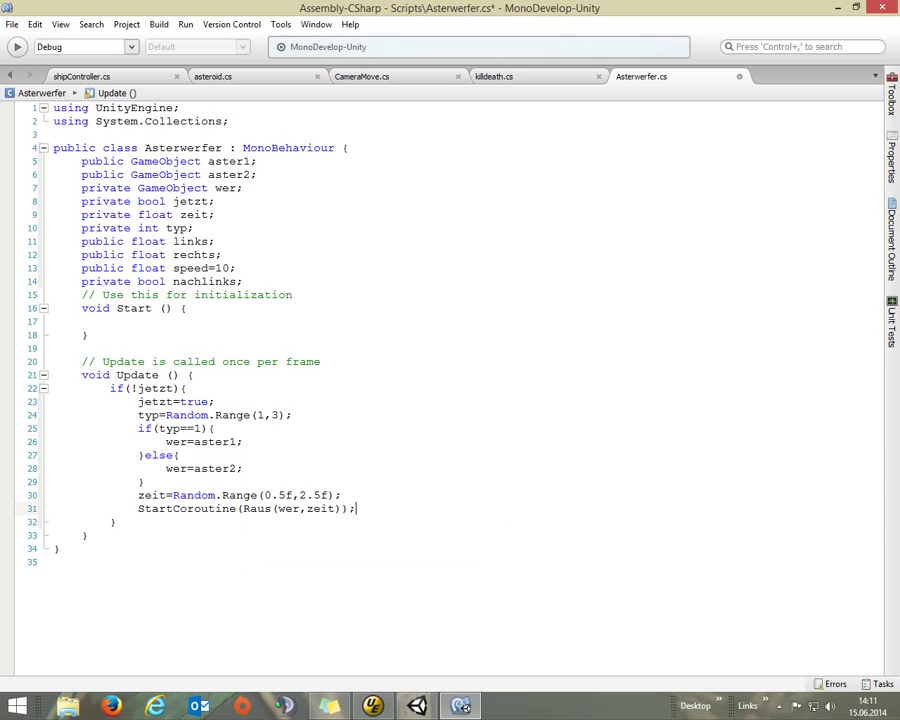
{"action": "left_click", "coordinate": [112, 534]}
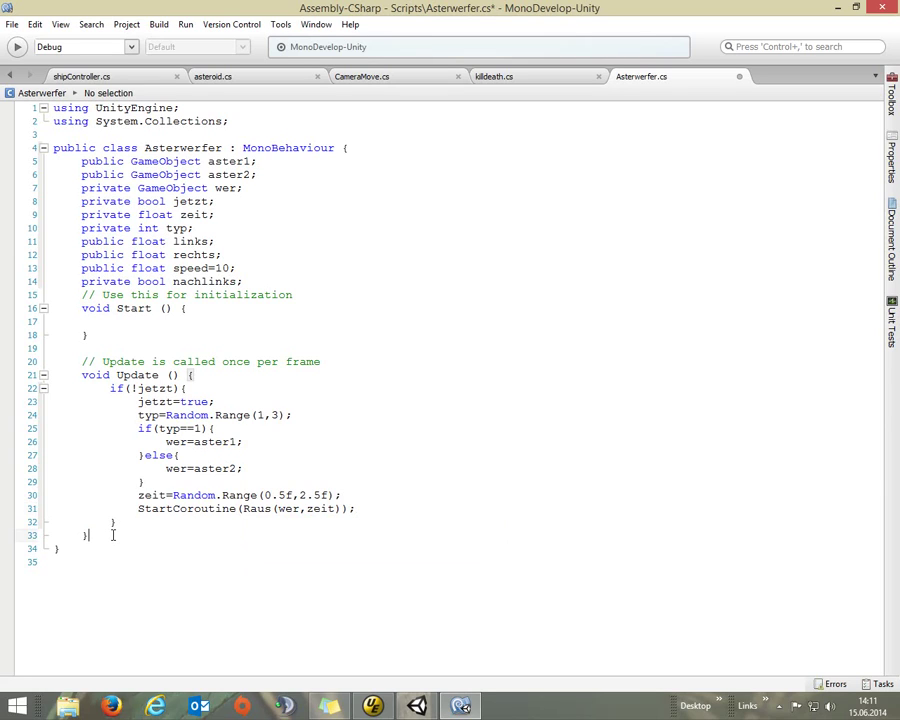
- Declare a new coroutine IEnumerator Raus(GameObject go, float z) below Update
{"action": "key", "text": "Return"}
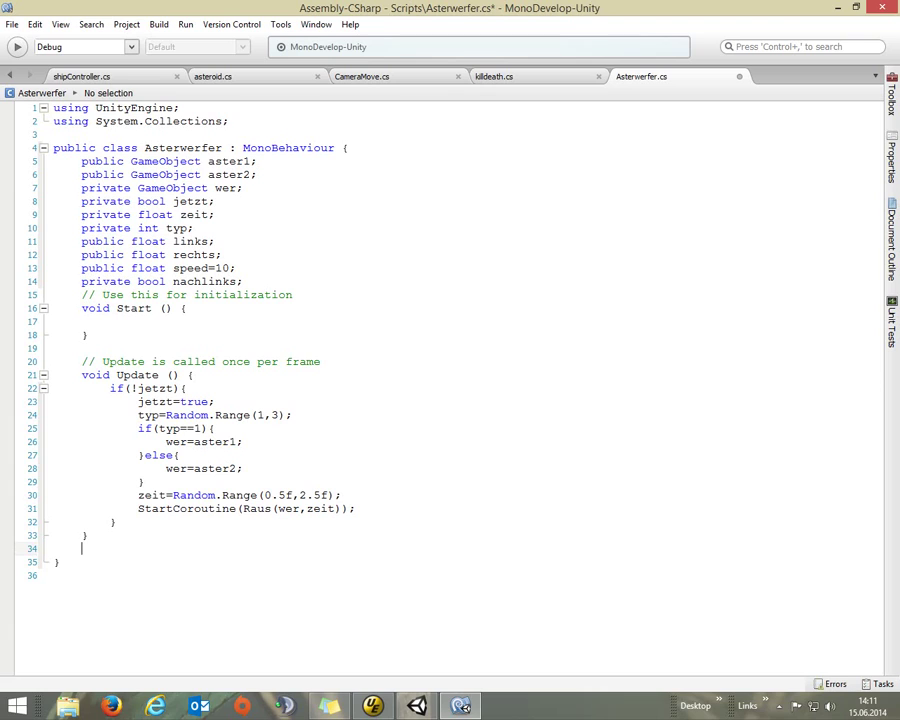
{"action": "type", "text": "I"}
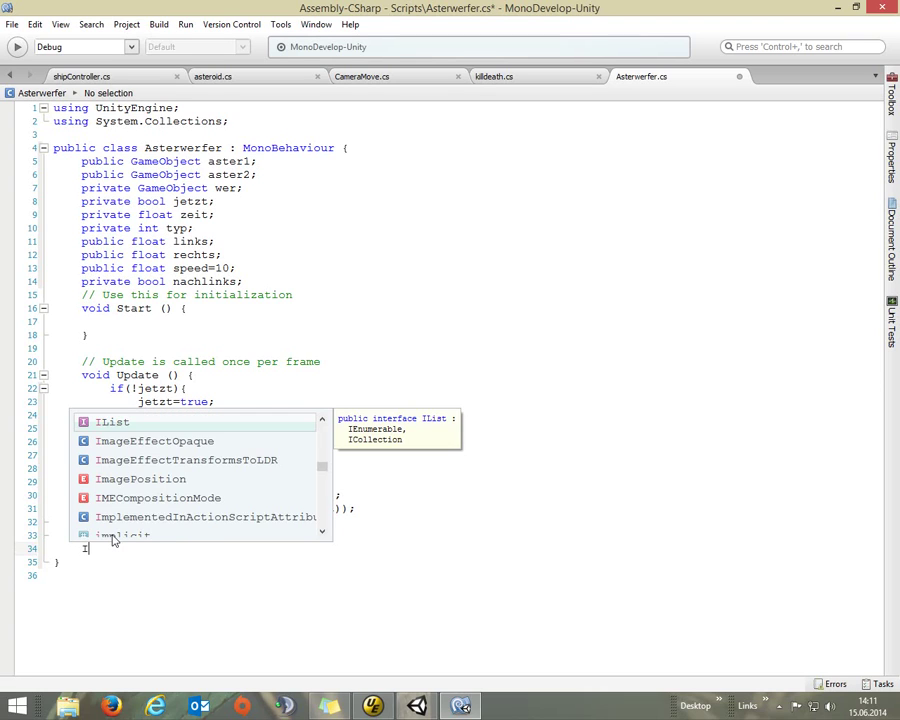
{"action": "type", "text": "E"}
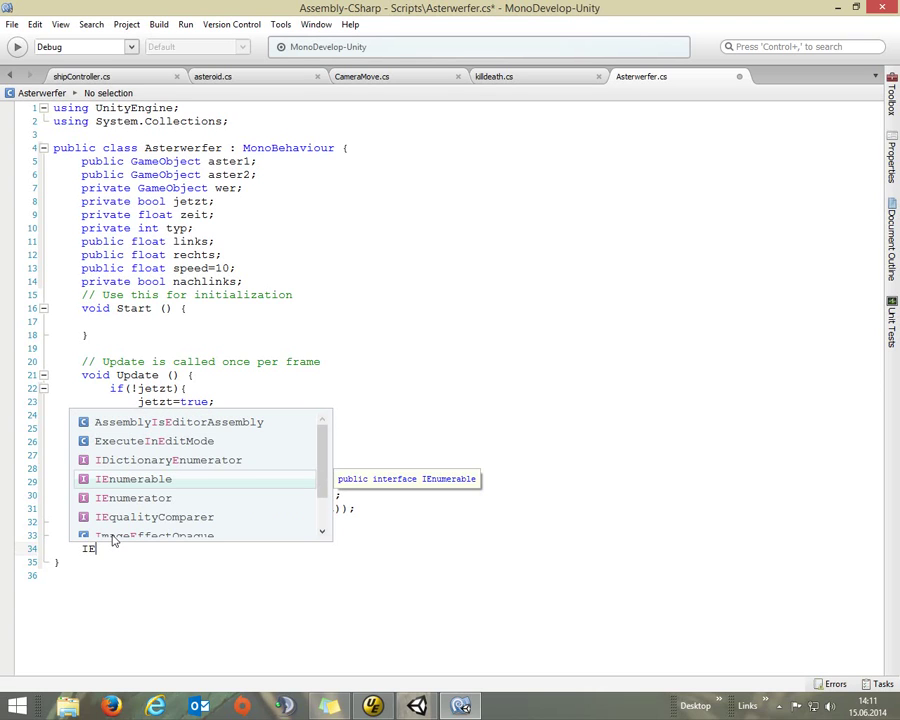
{"action": "key", "text": "Down"}
{"action": "key", "text": "Return"}
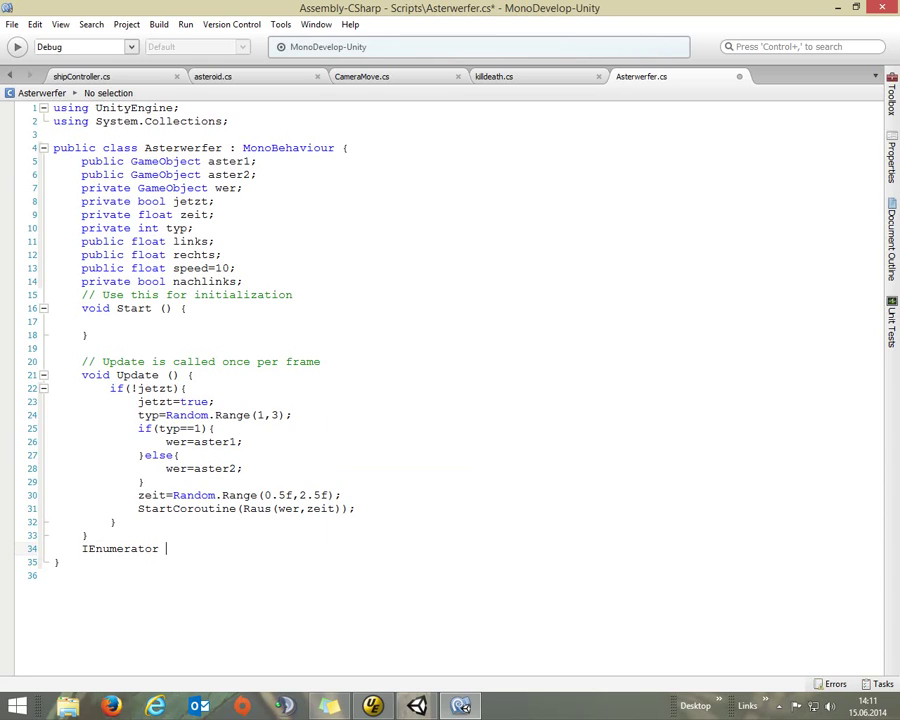
{"action": "type", "text": "Raus"}
{"action": "type", "text": "("}
{"action": "type", "text": "G"}
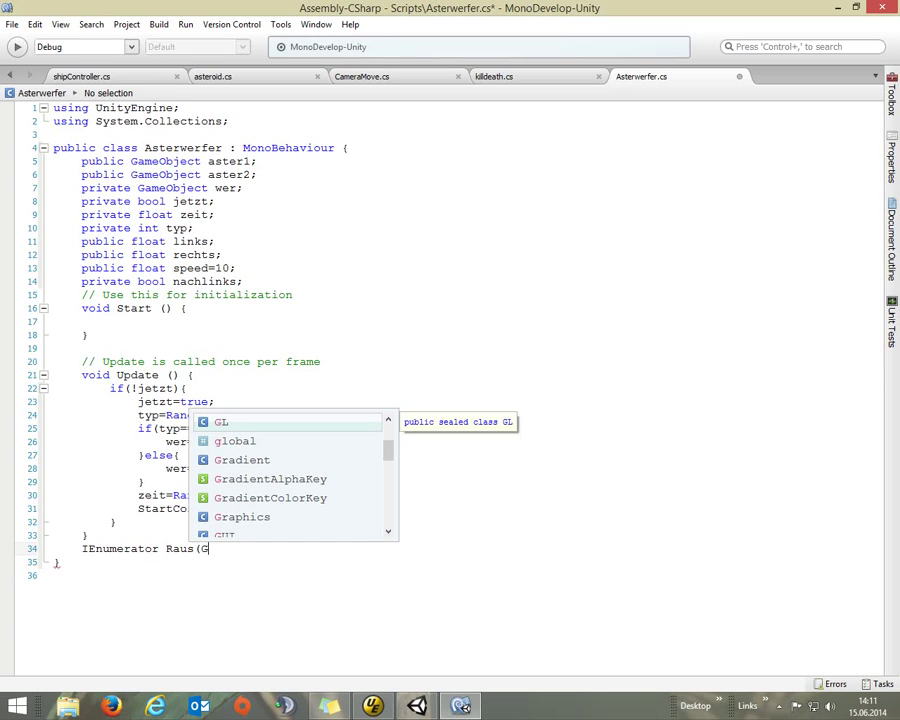
{"action": "type", "text": "am"}
{"action": "key", "text": "Return"}
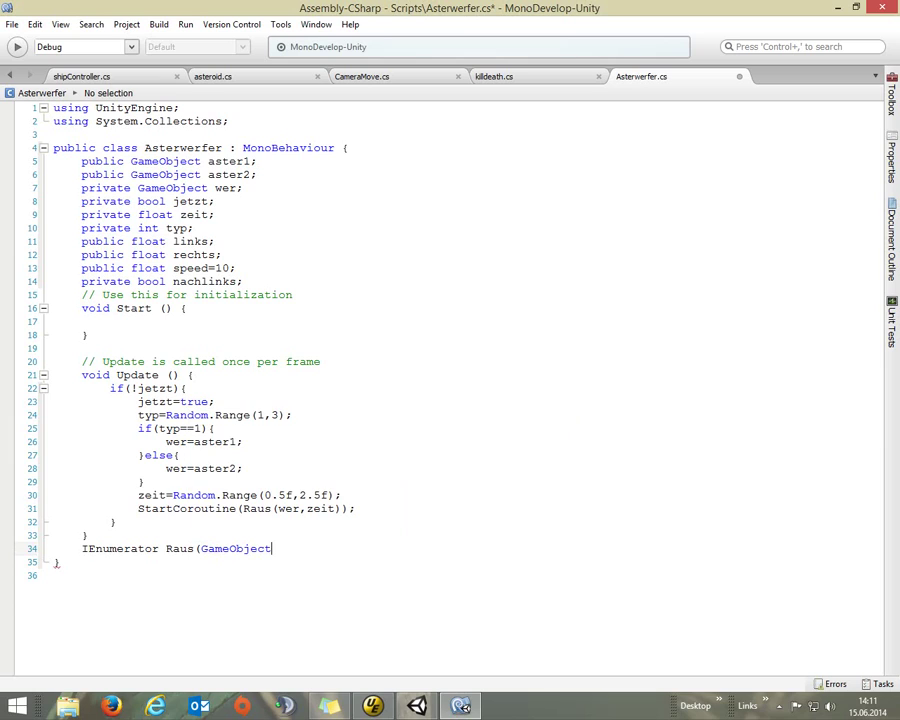
{"action": "type", "text": " go"}
{"action": "type", "text": ", float"}
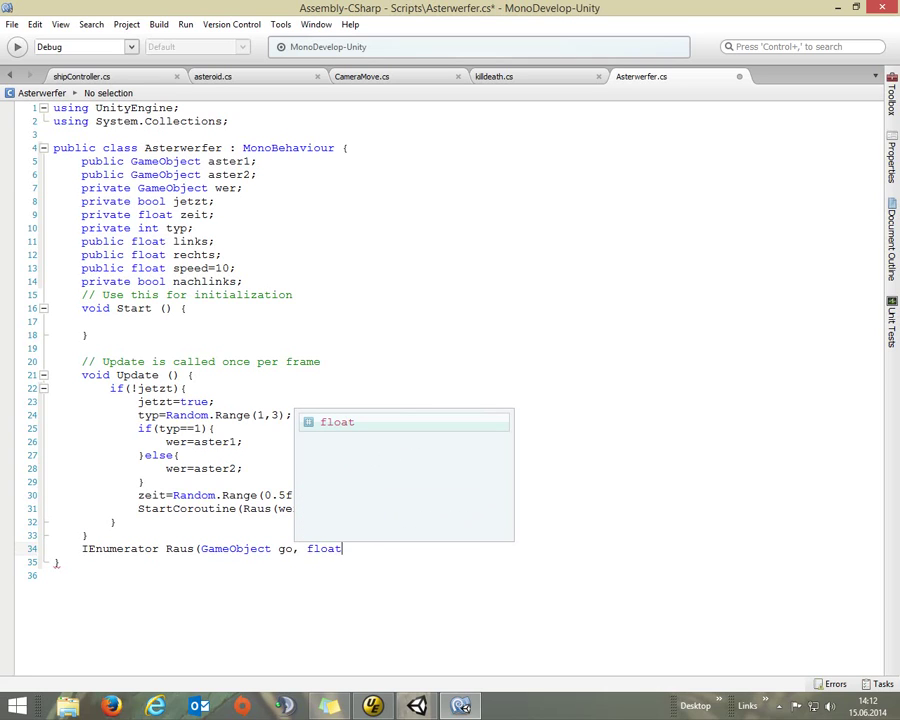
{"action": "type", "text": " z)"}
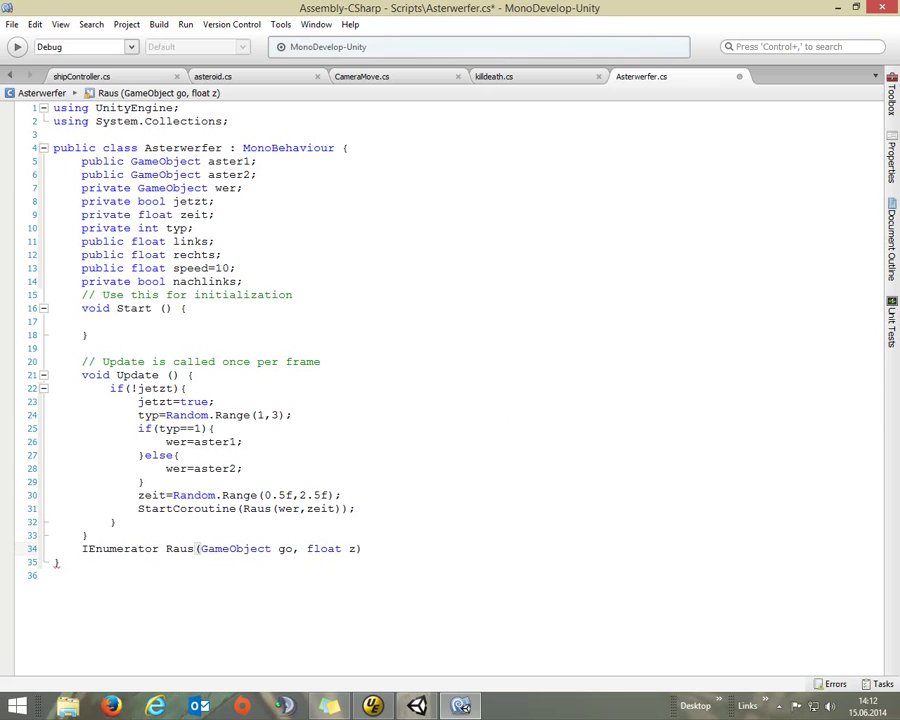
{"action": "type", "text": "{"}
{"action": "key", "text": "Return"}
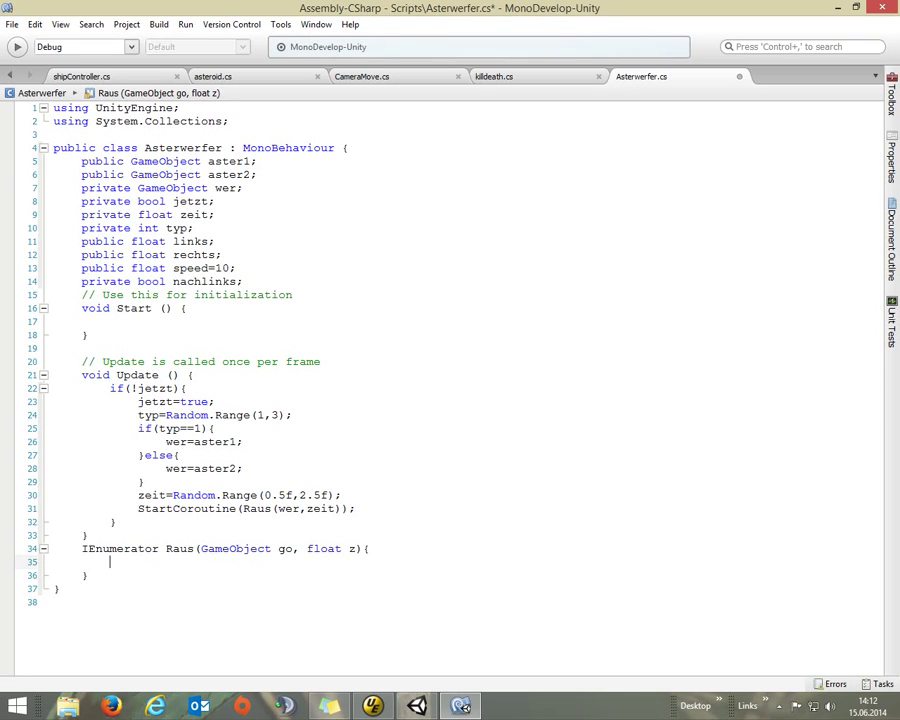
- Make Raus begin with yield return(new WaitForSeconds(z));
{"action": "type", "text": "yiel"}
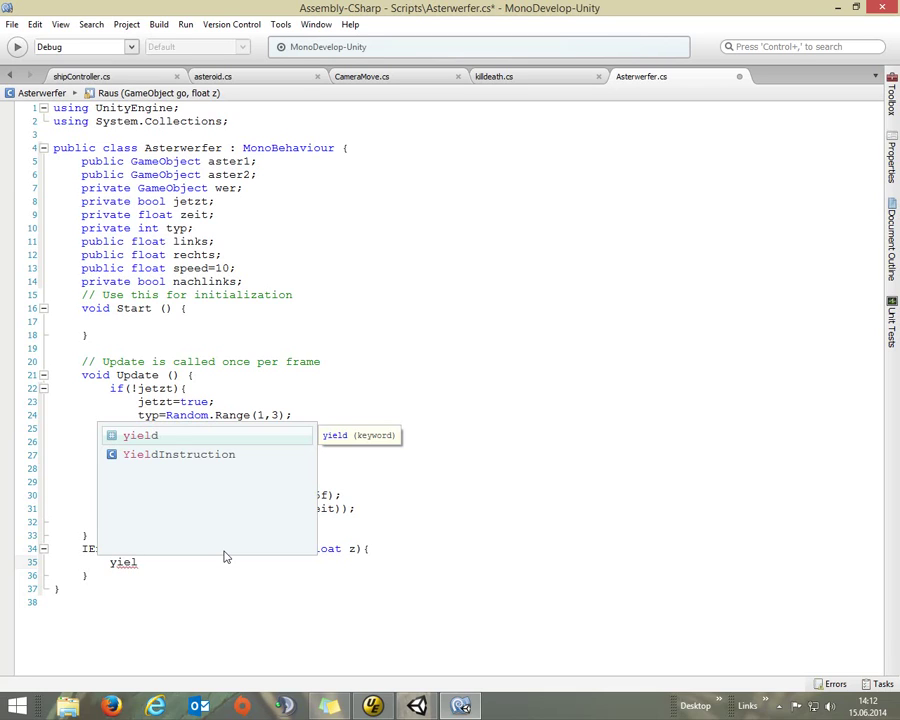
{"action": "type", "text": "d"}
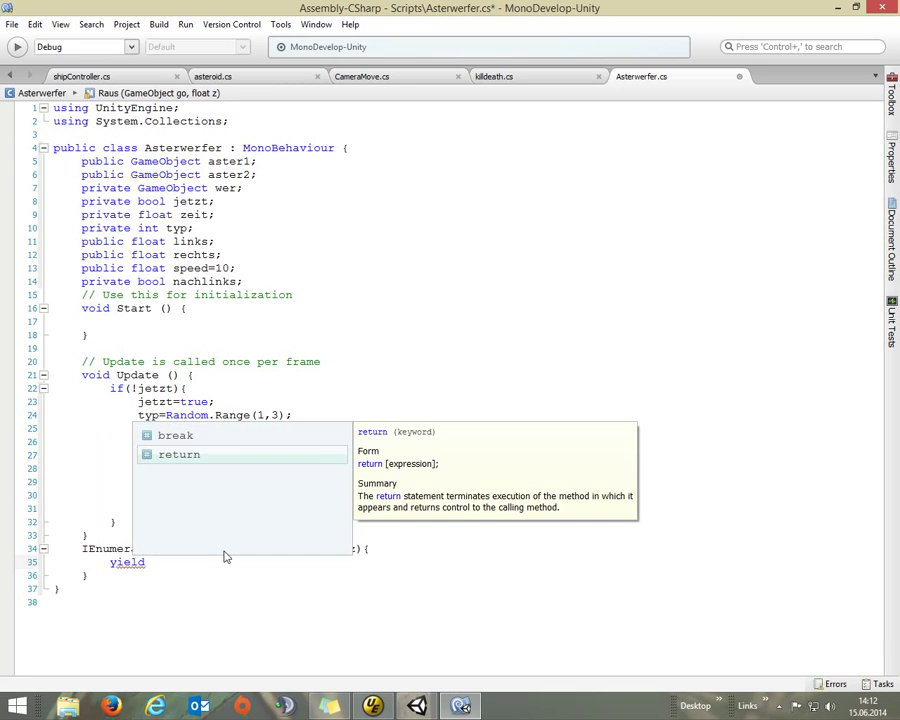
{"action": "type", "text": " r"}
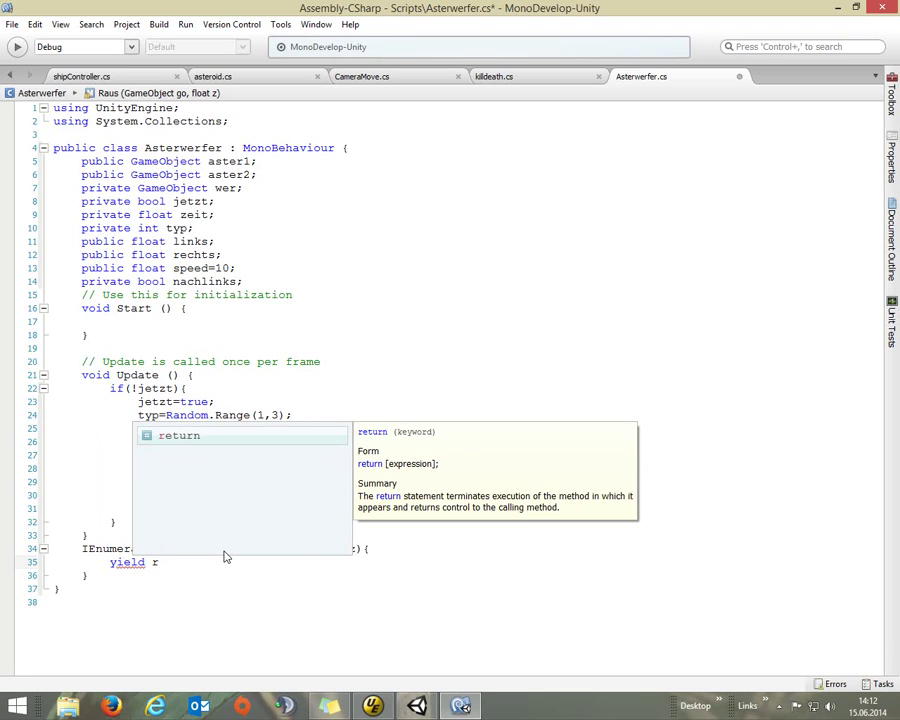
{"action": "key", "text": "Return"}
{"action": "type", "text": "("}
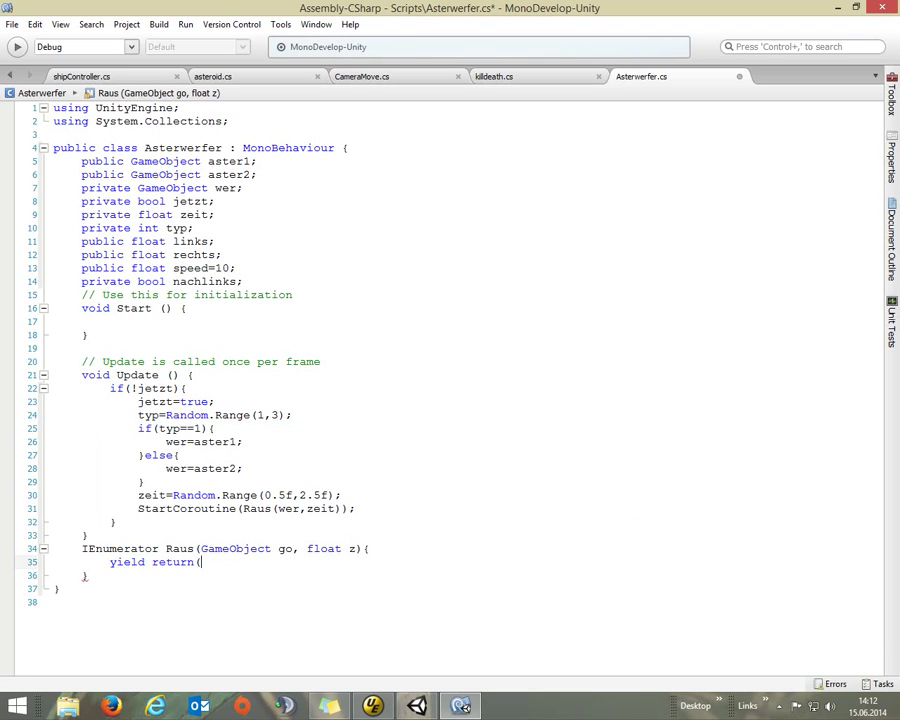
{"action": "type", "text": "new"}
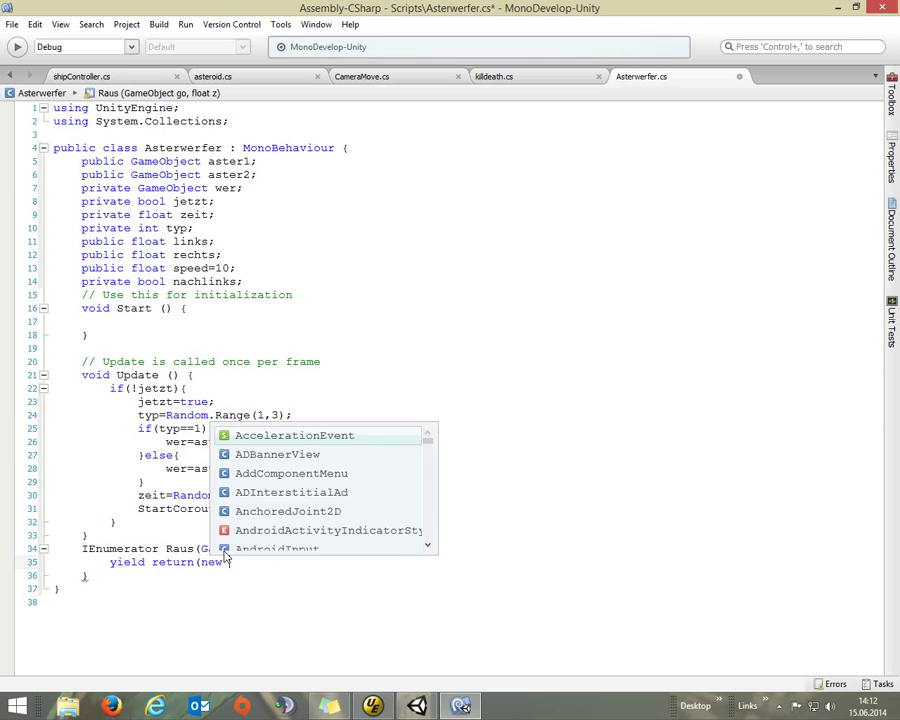
{"action": "type", "text": " Wait"}
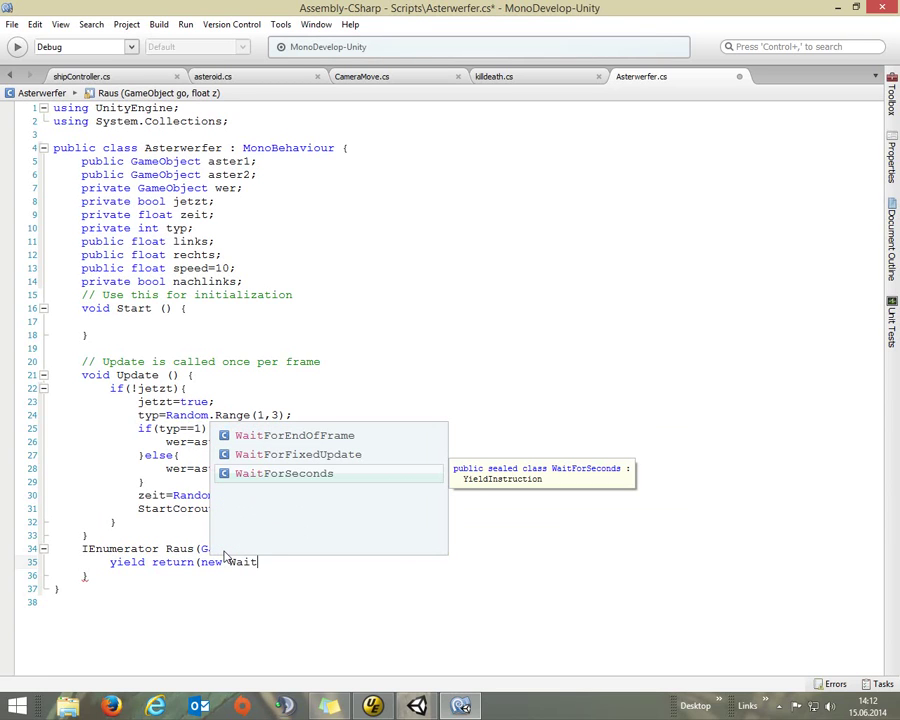
{"action": "key", "text": "Return"}
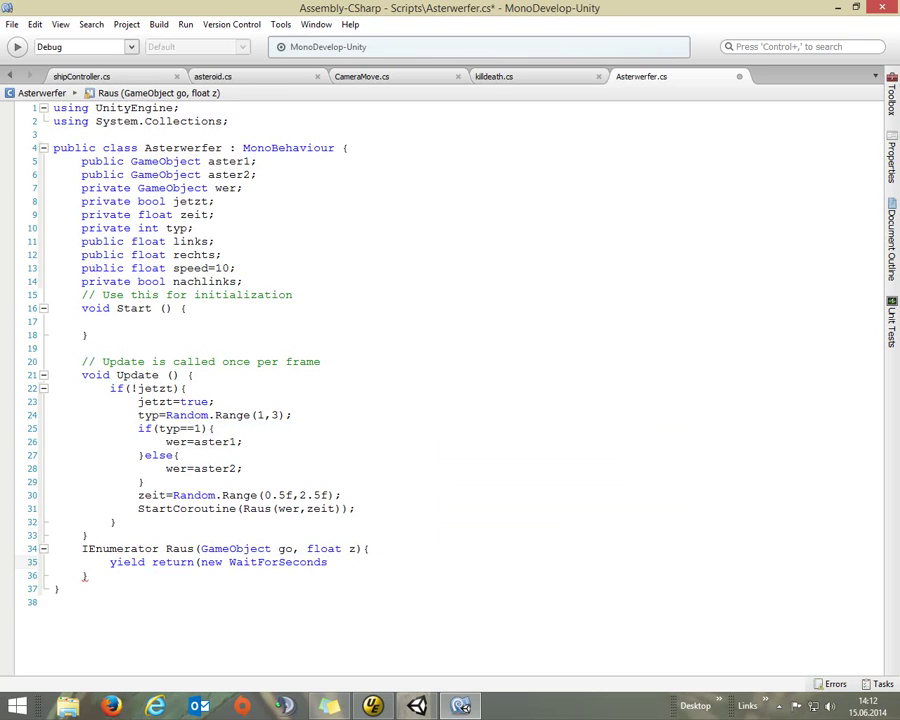
{"action": "type", "text": "(z)"}
{"action": "type", "text": ");"}
{"action": "key", "text": "Return"}
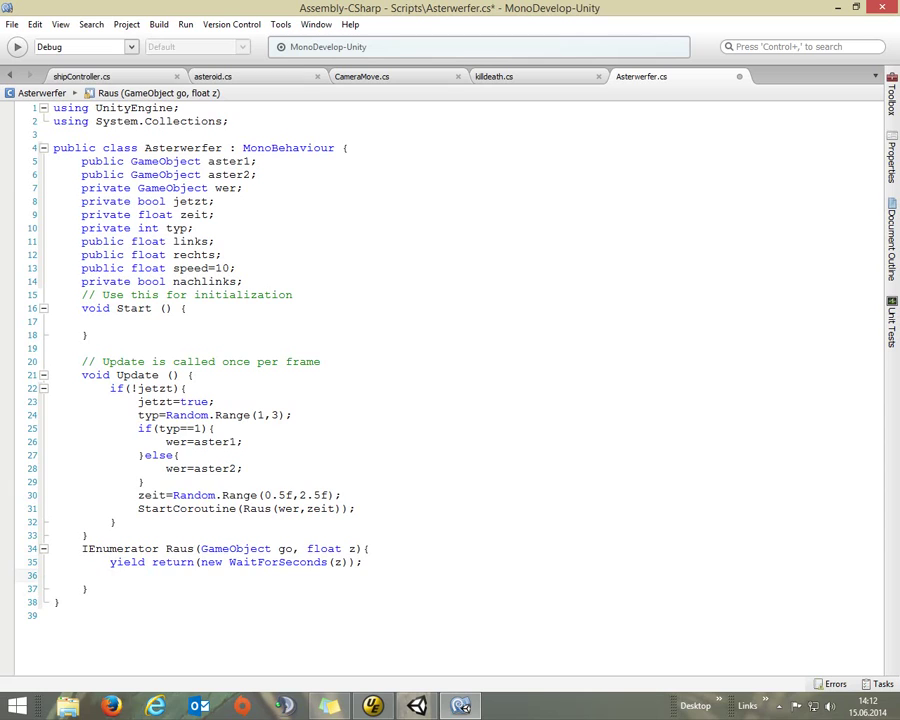
- In Raus, add Instantiate(go,transform.position,Quaternion.identity); followed by jetzt=false;
{"action": "type", "text": "Ins"}
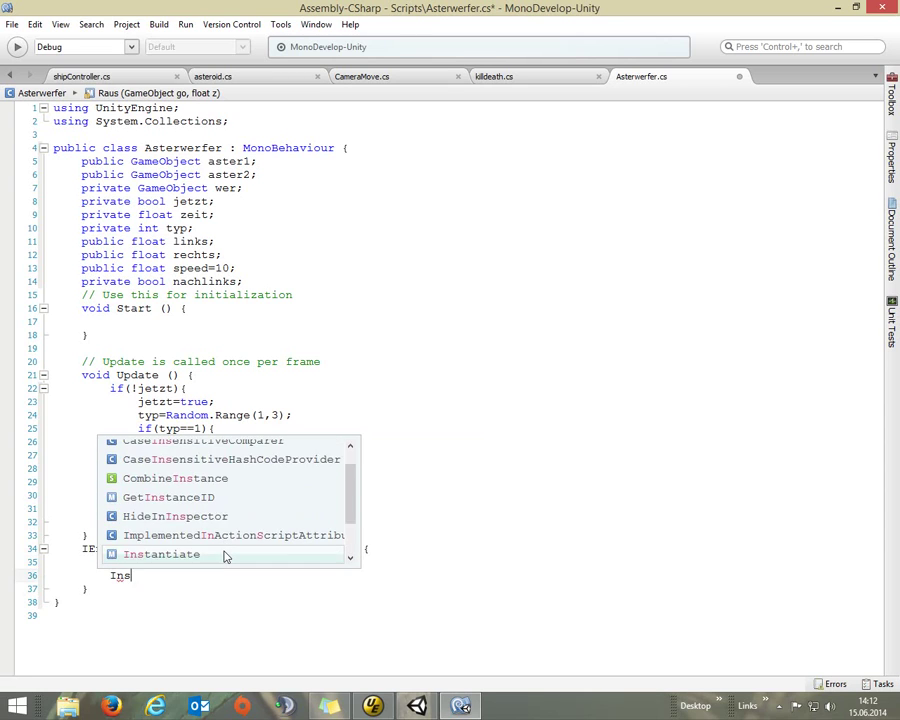
{"action": "type", "text": "ta"}
{"action": "key", "text": "Return"}
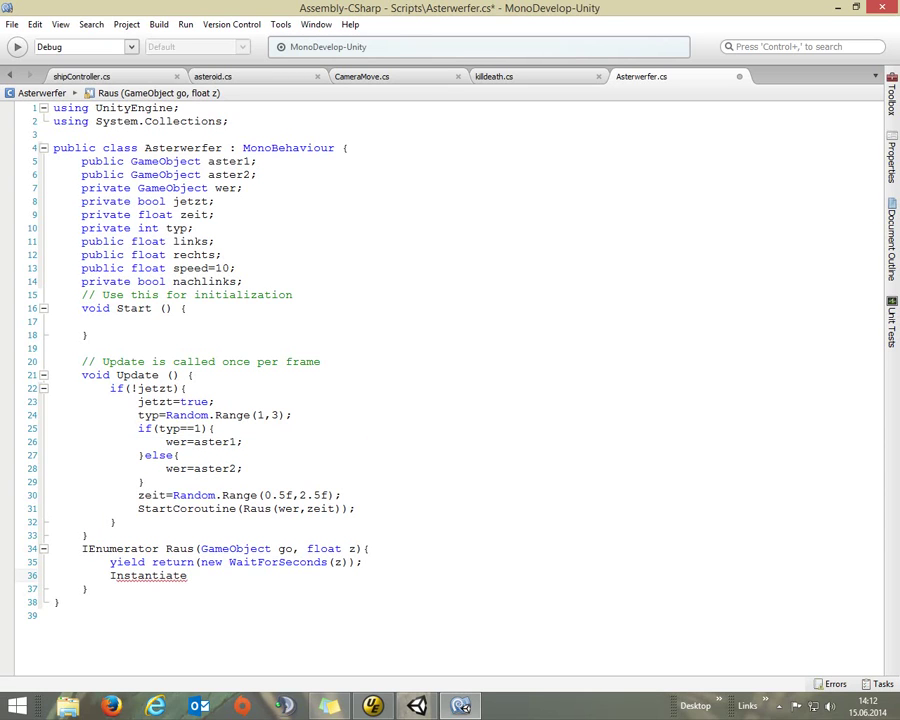
{"action": "type", "text": "("}
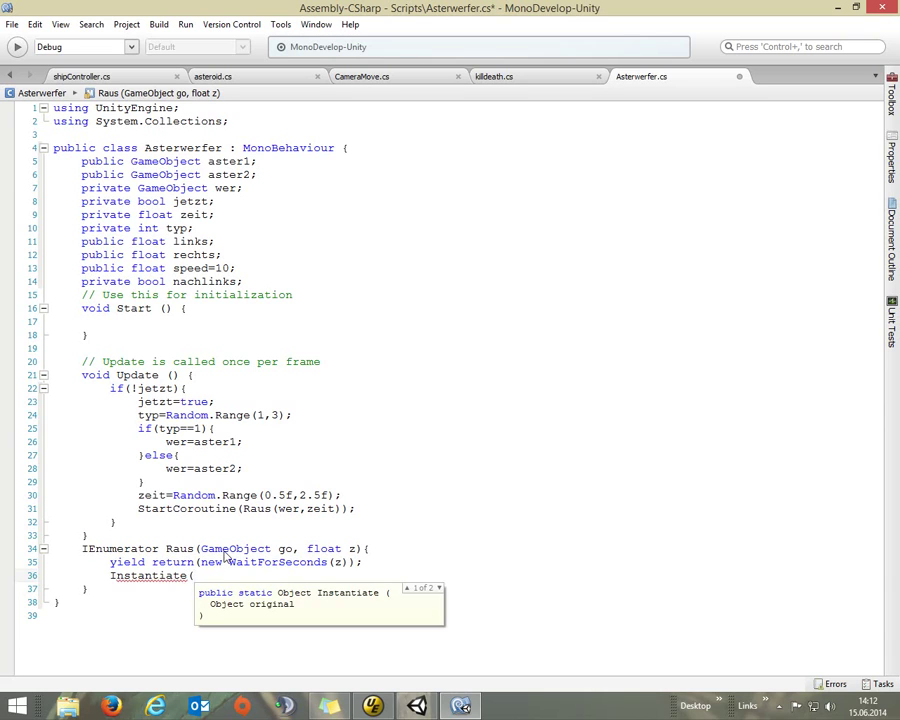
{"action": "type", "text": "go,"}
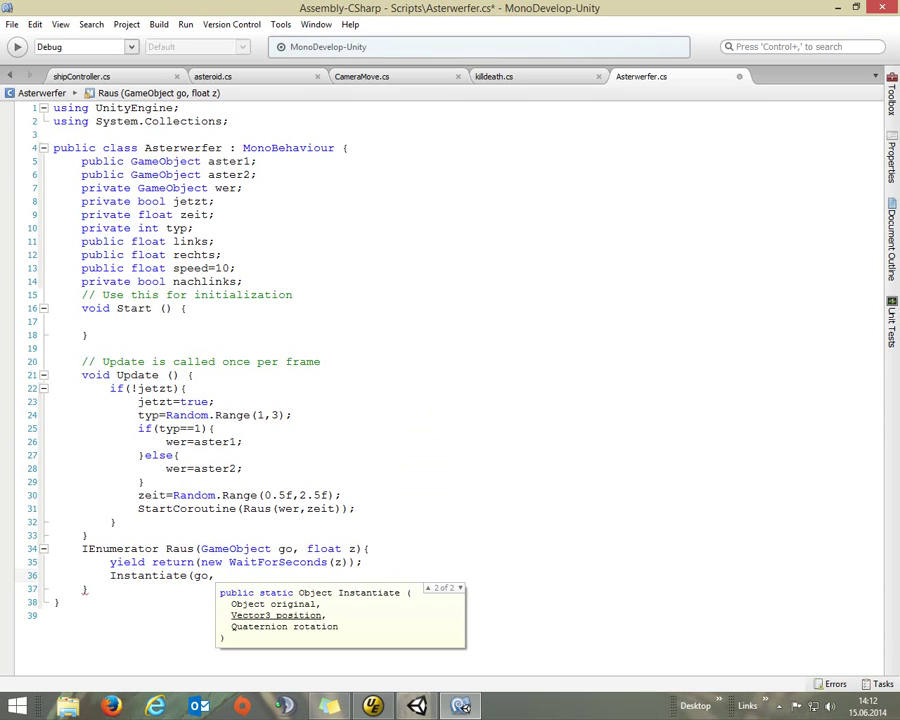
{"action": "type", "text": "tran"}
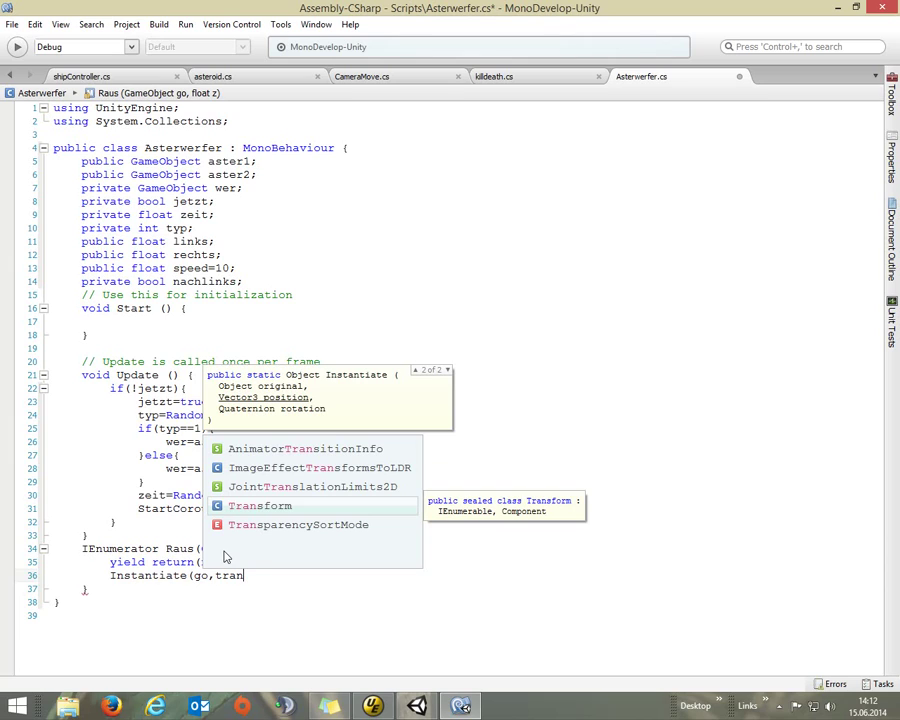
{"action": "type", "text": "sforn."}
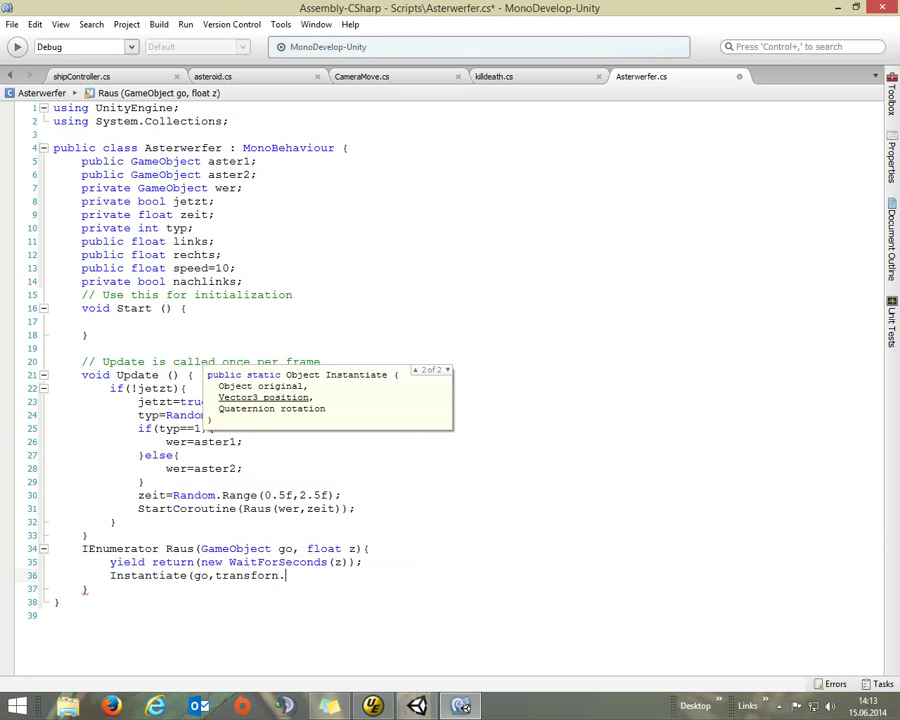
{"action": "left_click", "coordinate": [276, 576]}
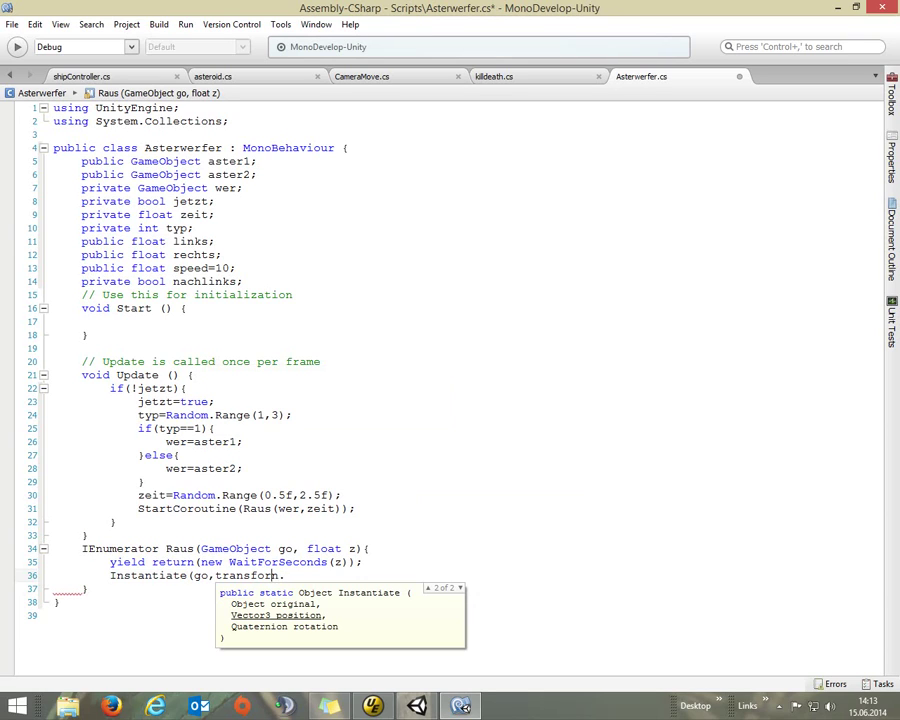
{"action": "key", "text": "Delete"}
{"action": "type", "text": "m."}
{"action": "type", "text": "posi"}
{"action": "key", "text": "Return"}
{"action": "type", "text": ",Quat"}
{"action": "key", "text": "Return"}
{"action": "type", "text": ".i"}
{"action": "key", "text": "Return"}
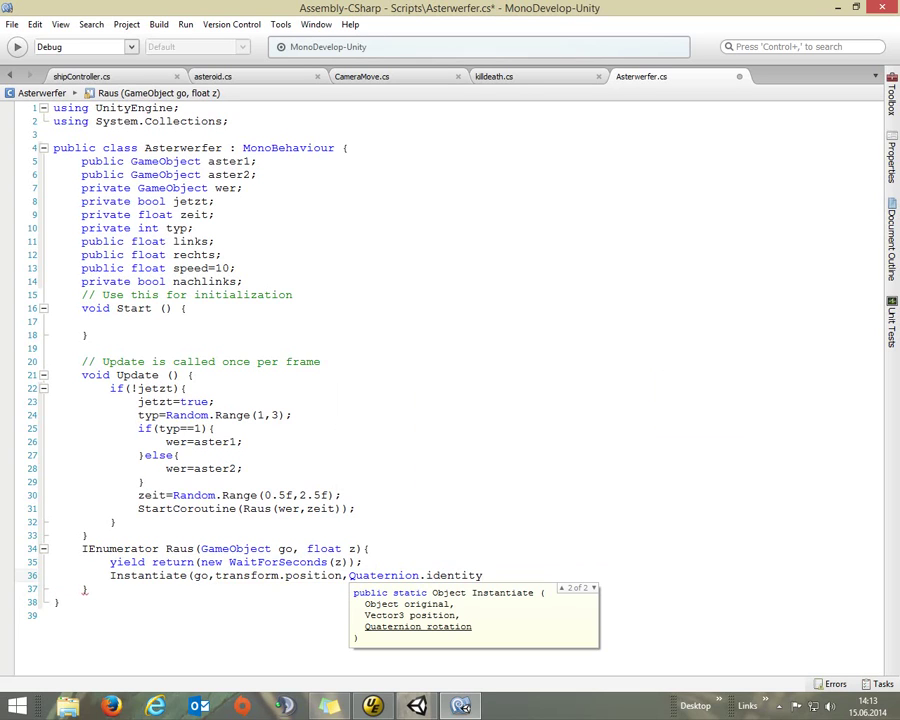
{"action": "type", "text": ");"}
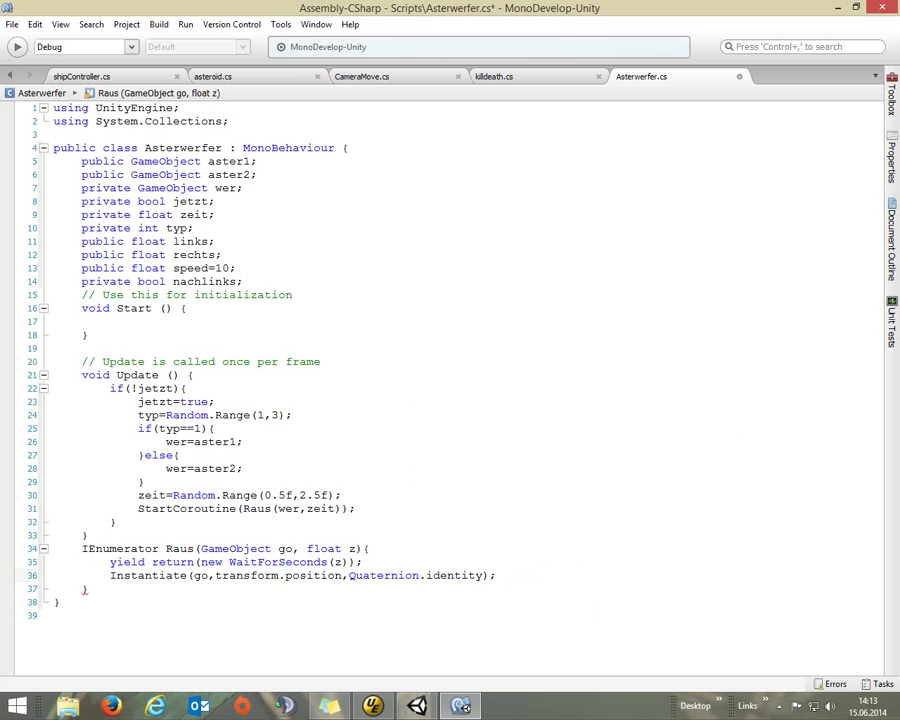
{"action": "key", "text": "Return"}
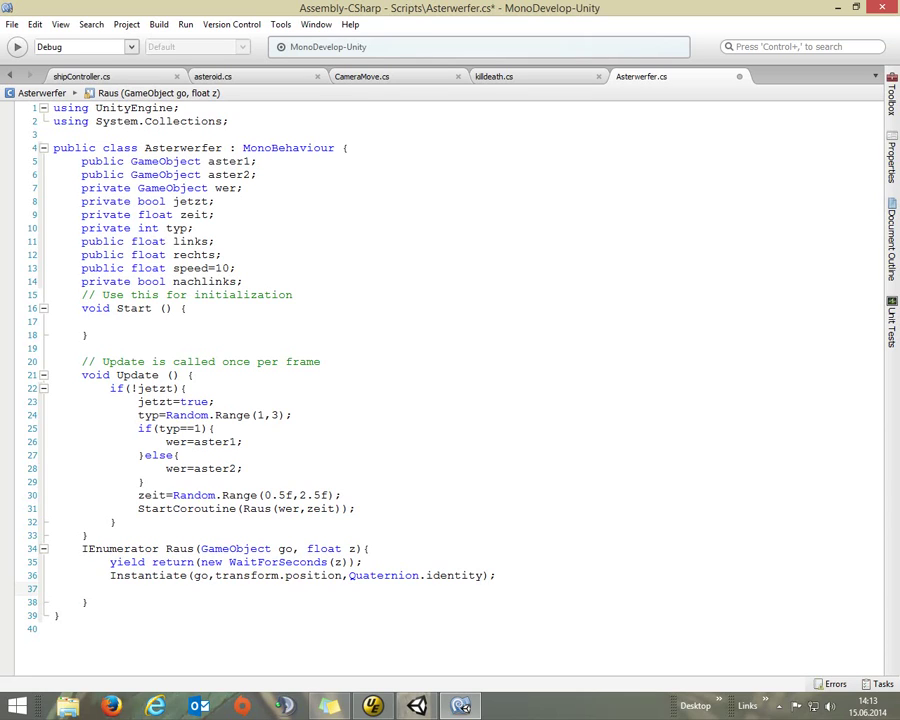
{"action": "type", "text": "j"}
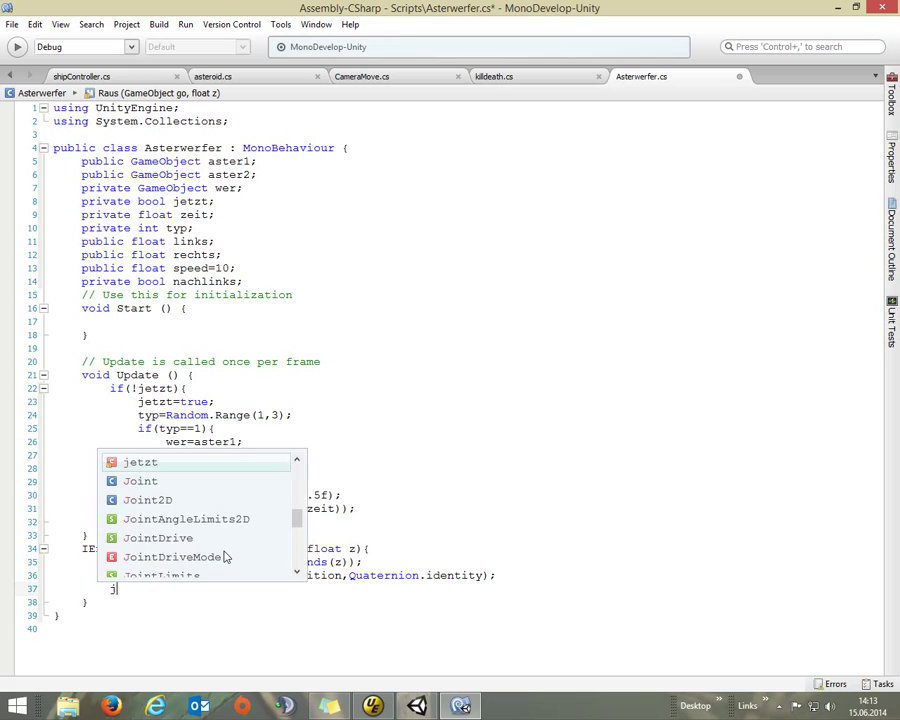
{"action": "type", "text": "etzt"}
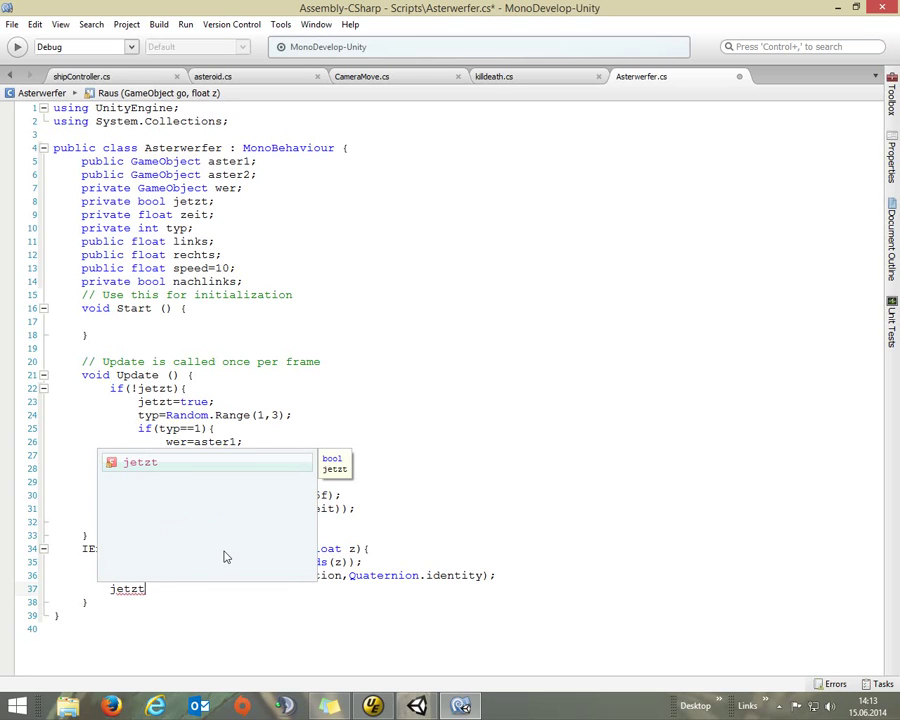
{"action": "type", "text": "=false"}
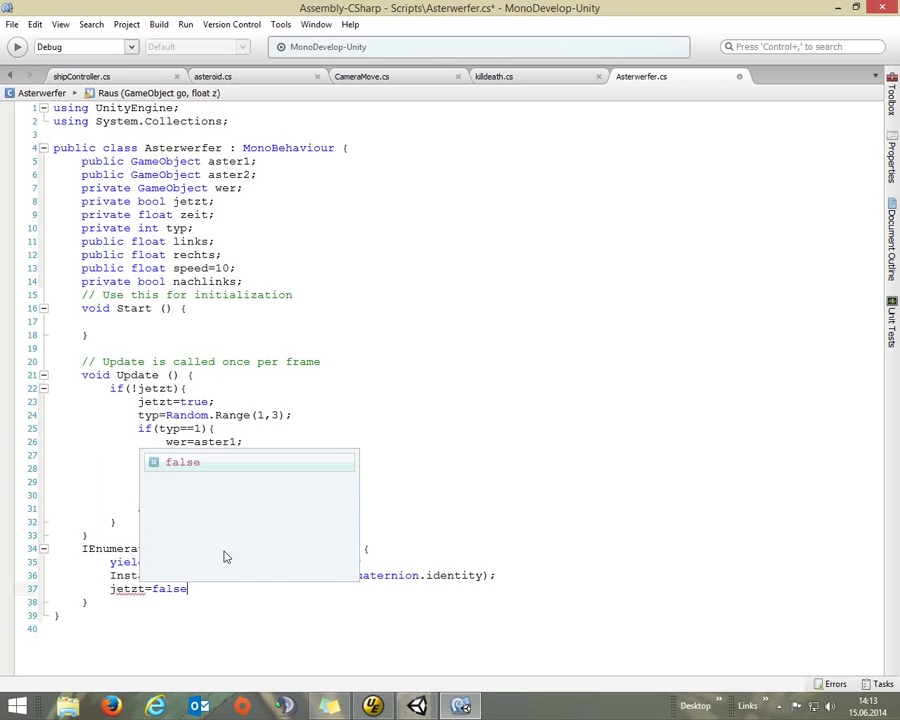
{"action": "type", "text": ";"}
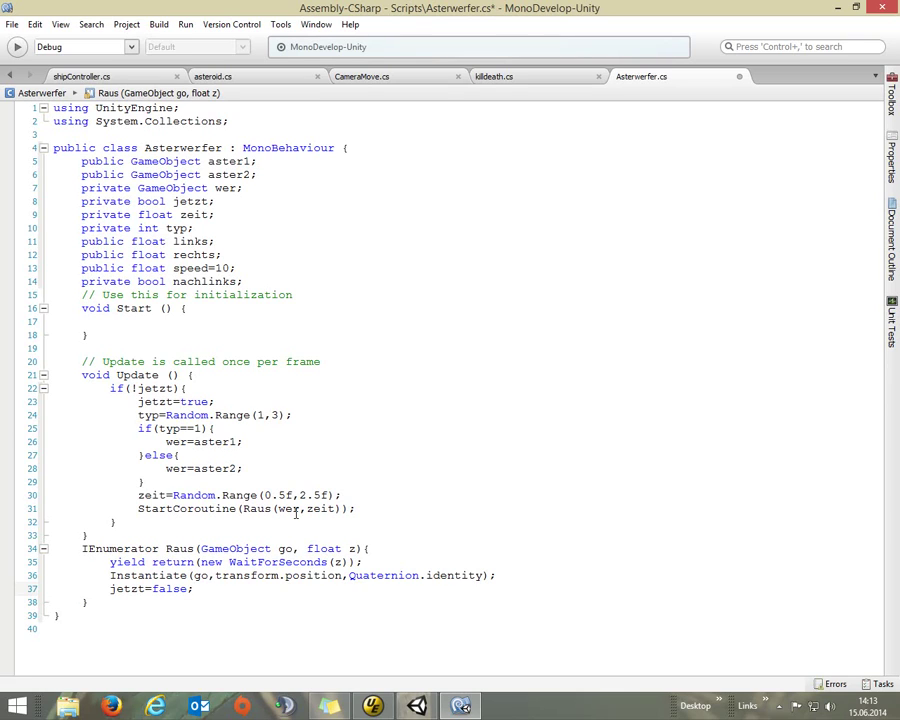
{"action": "left_click", "coordinate": [146, 537]}
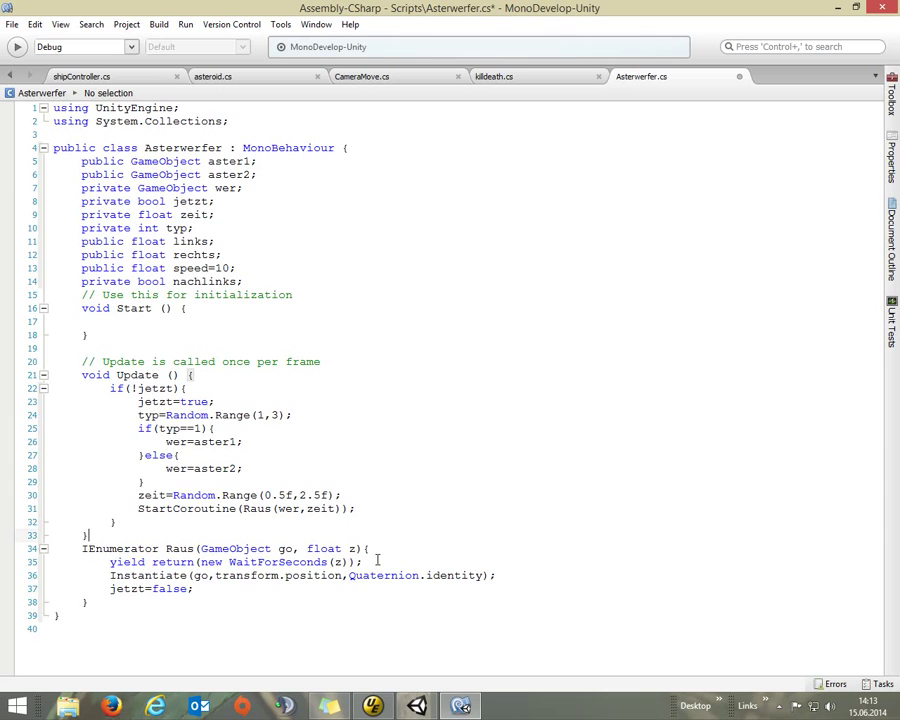
- Save Asterwerfer.cs, then play, pause and stop the game in Unity to inspect the unassigned aster1 error
{"action": "right_click", "coordinate": [661, 80]}
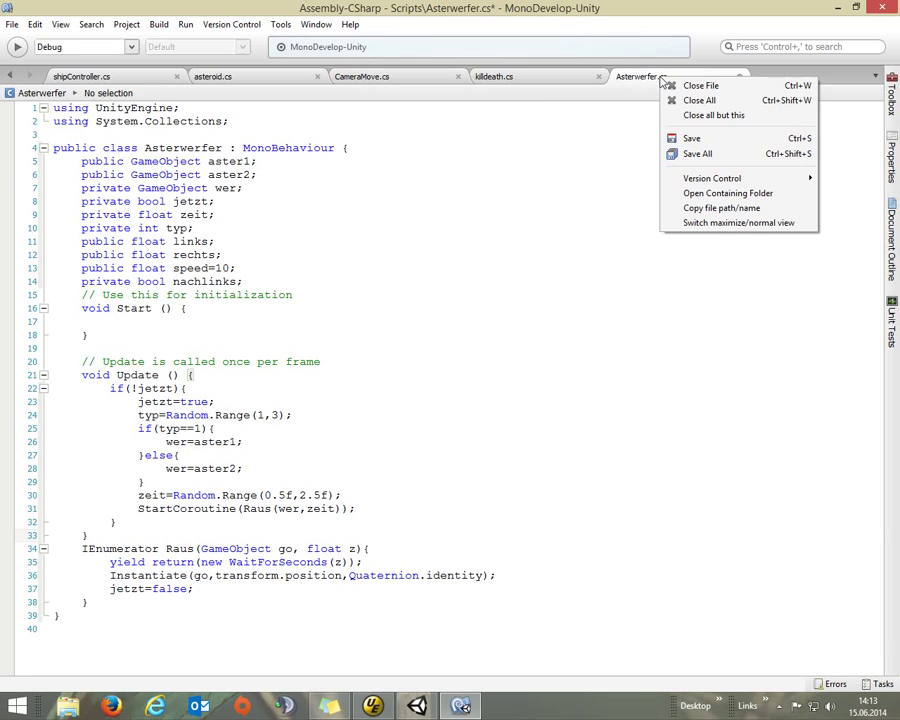
{"action": "left_click", "coordinate": [690, 138]}
{"action": "left_click", "coordinate": [418, 706]}
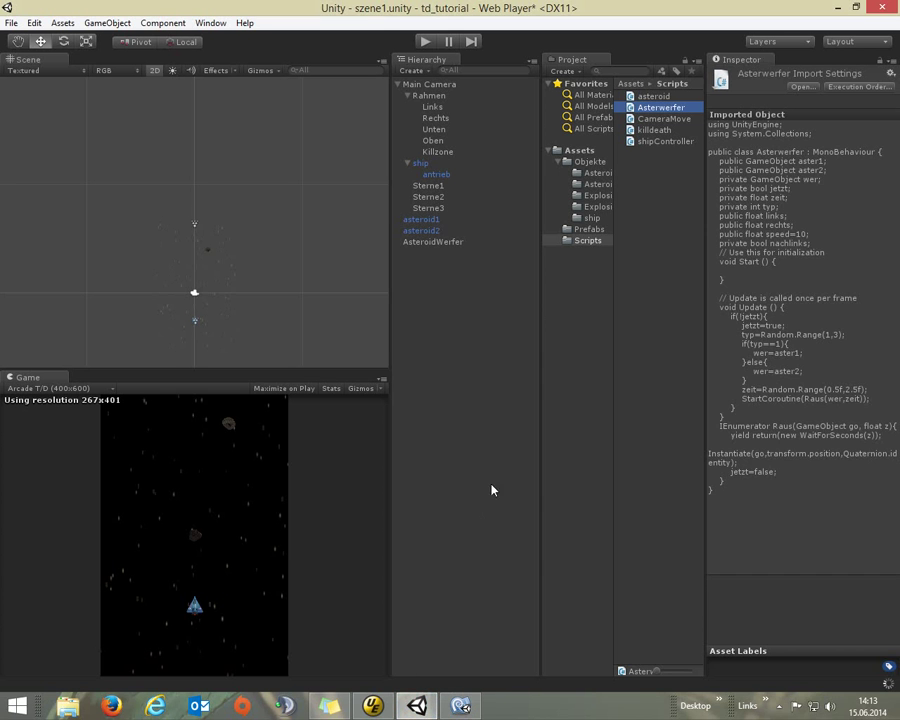
{"action": "left_click", "coordinate": [426, 42]}
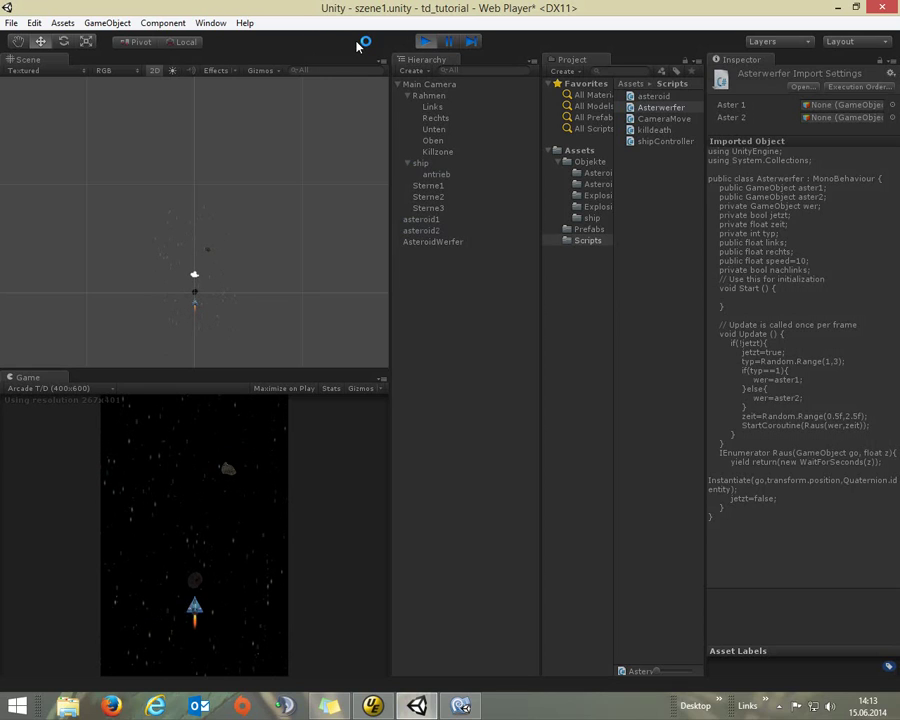
{"action": "left_click", "coordinate": [449, 42]}
{"action": "left_click", "coordinate": [450, 41]}
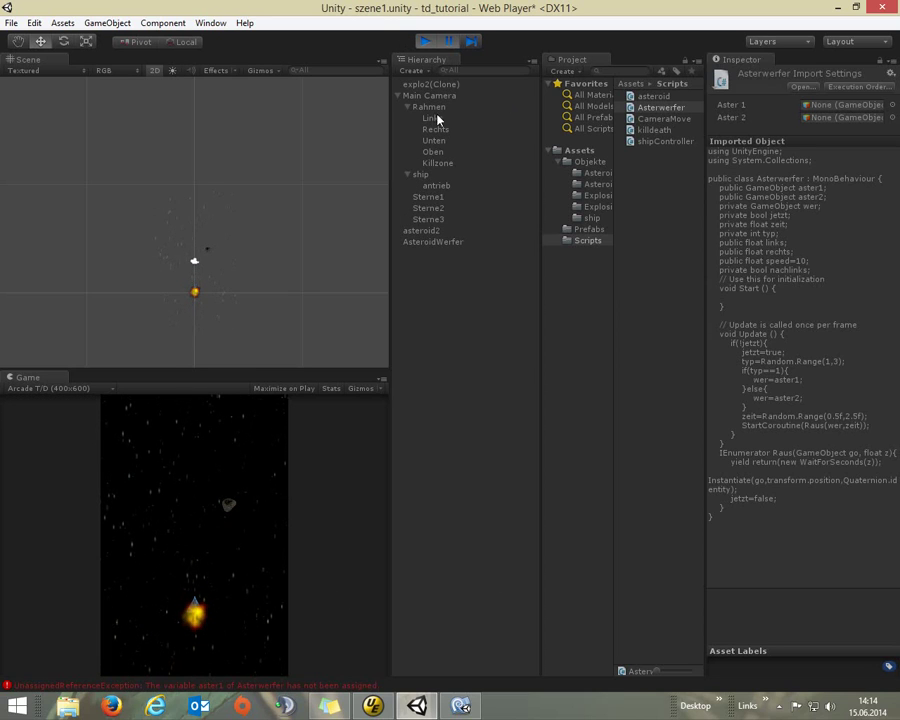
{"action": "left_click", "coordinate": [424, 42]}
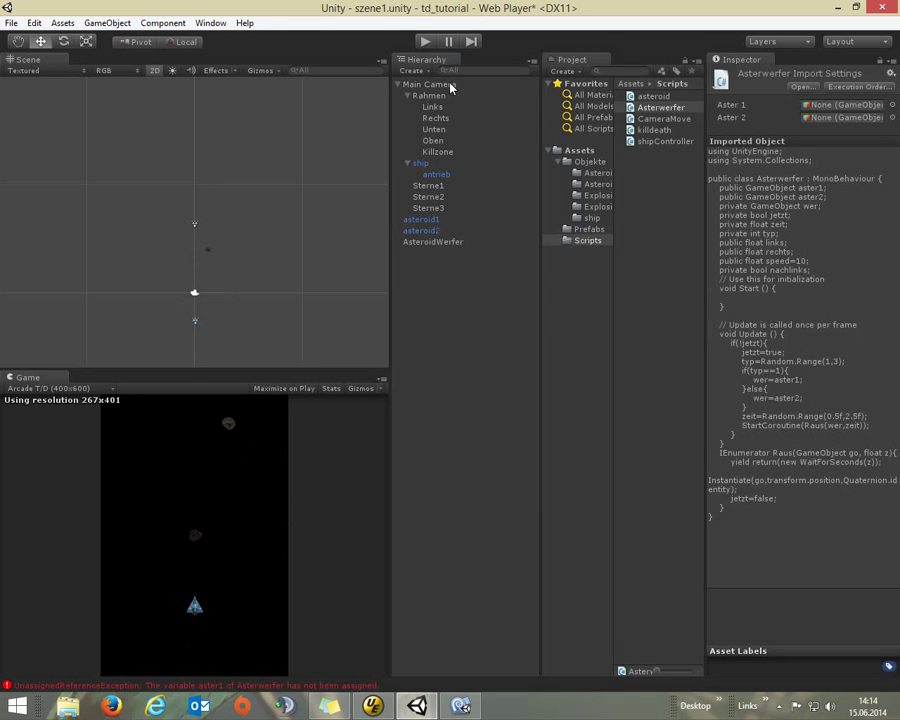
- Drag the asteroid1 and asteroid2 prefabs into AsteroidWerfer's Aster 1 and Aster 2 fields, then play
{"action": "left_click", "coordinate": [436, 242]}
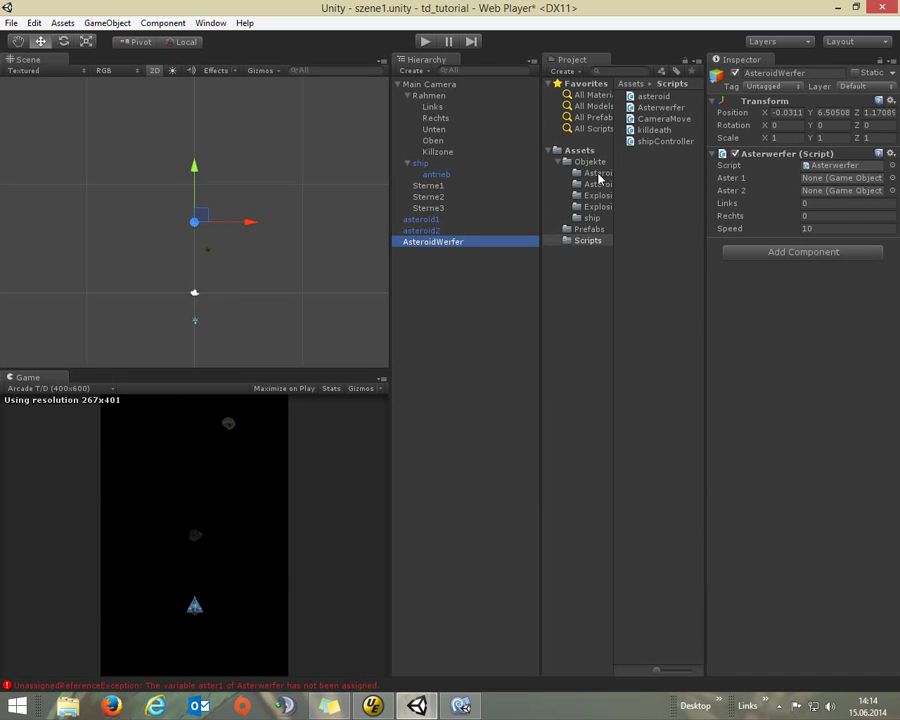
{"action": "left_click", "coordinate": [588, 229]}
{"action": "left_click_drag", "start_coordinate": [646, 102], "coordinate": [829, 180]}
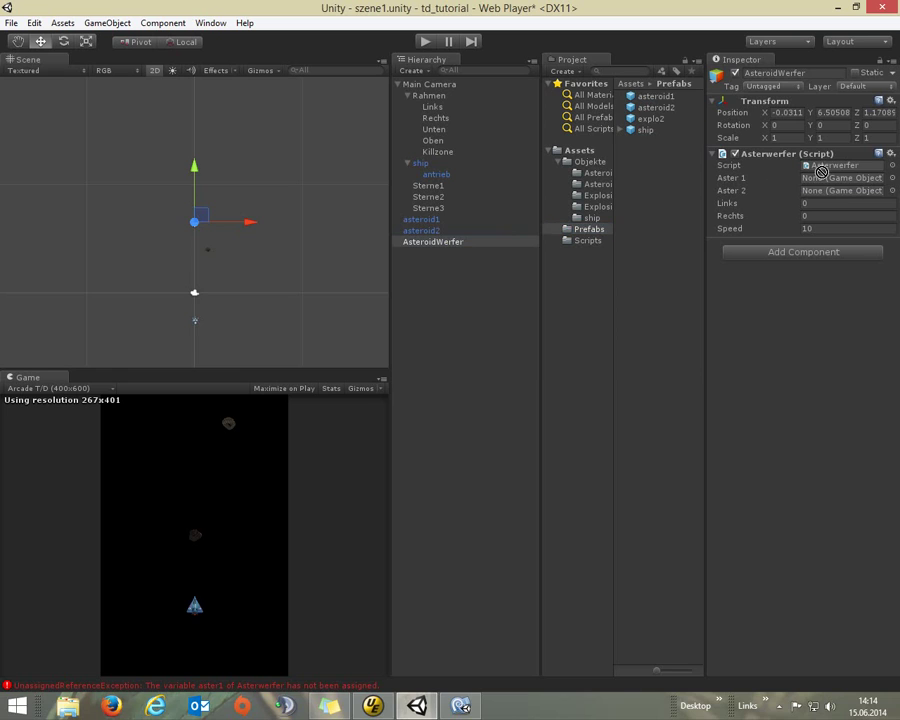
{"action": "left_click_drag", "start_coordinate": [651, 107], "coordinate": [830, 191]}
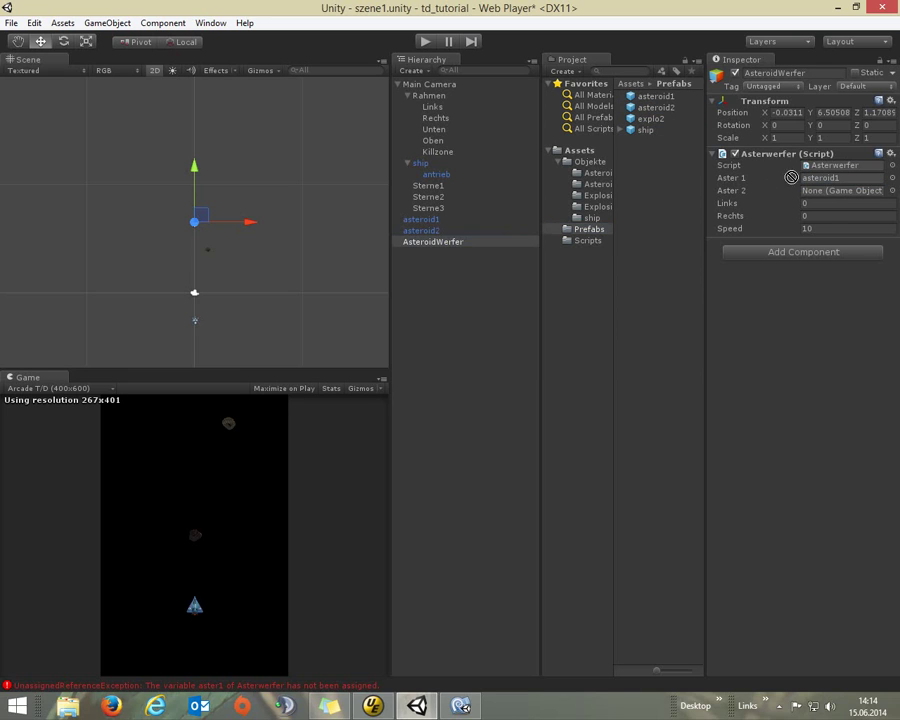
{"action": "left_click", "coordinate": [425, 42]}
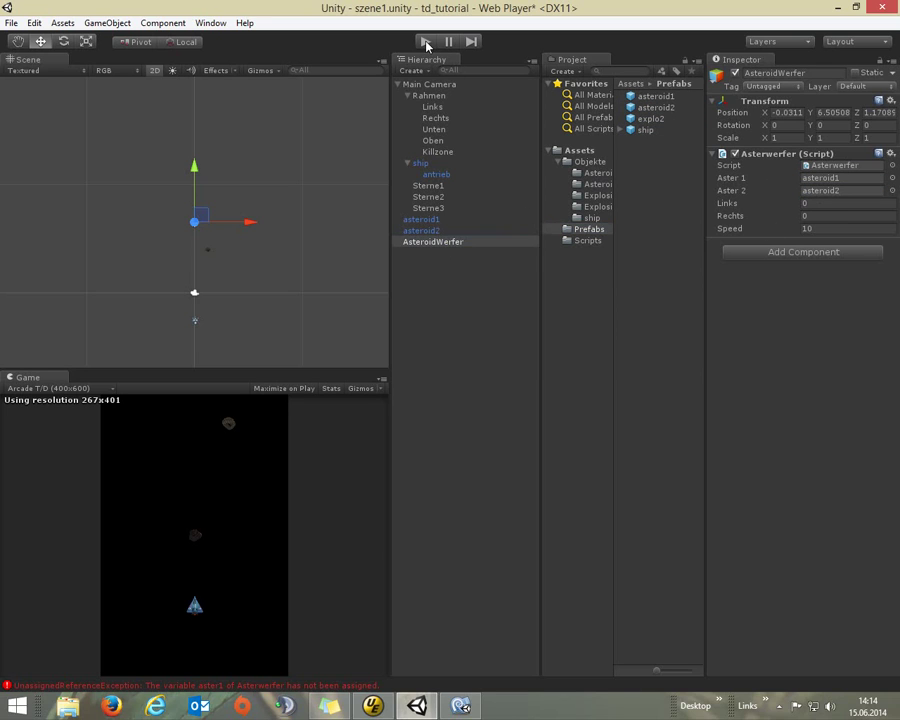
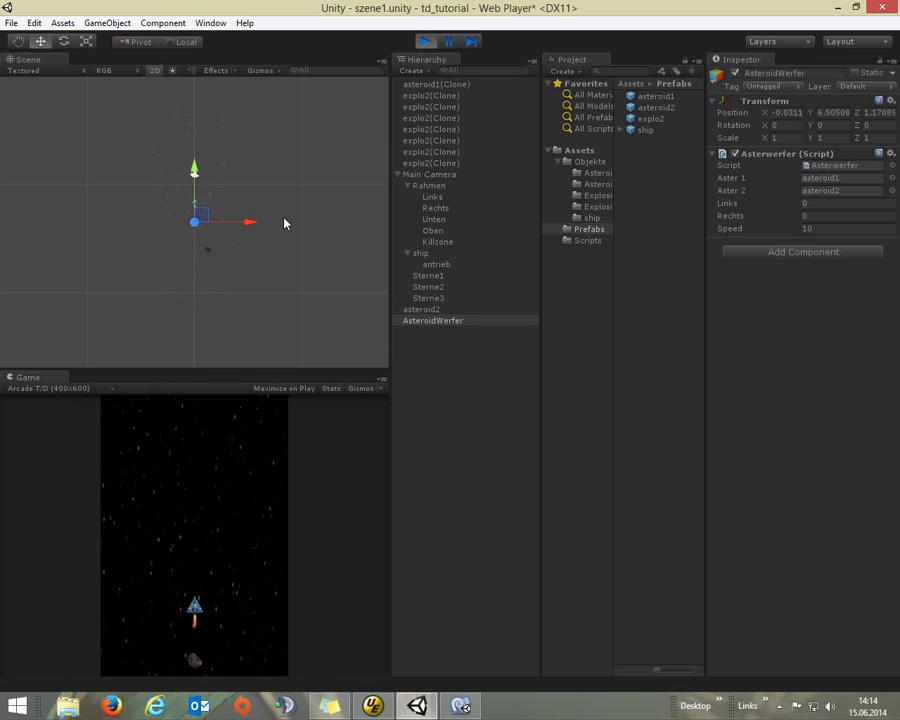
- Parent AsteroidWerfer under Main Camera, test-run the spawner, then return to Asterwerfer.cs in MonoDevelop
{"action": "left_click", "coordinate": [426, 42]}
{"action": "left_click_drag", "start_coordinate": [433, 242], "coordinate": [427, 86]}
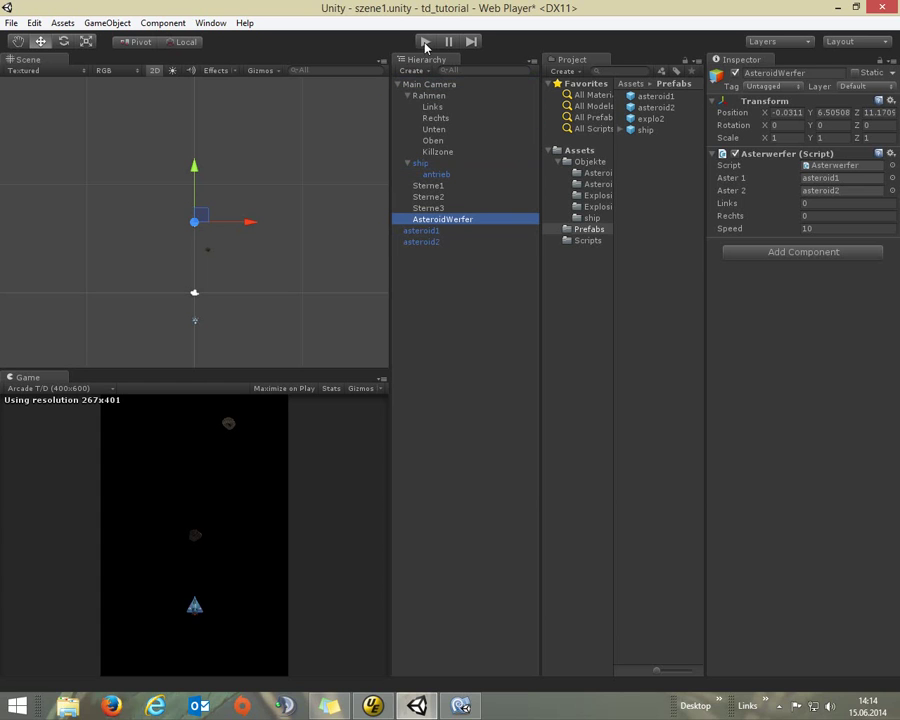
{"action": "left_click", "coordinate": [424, 42]}
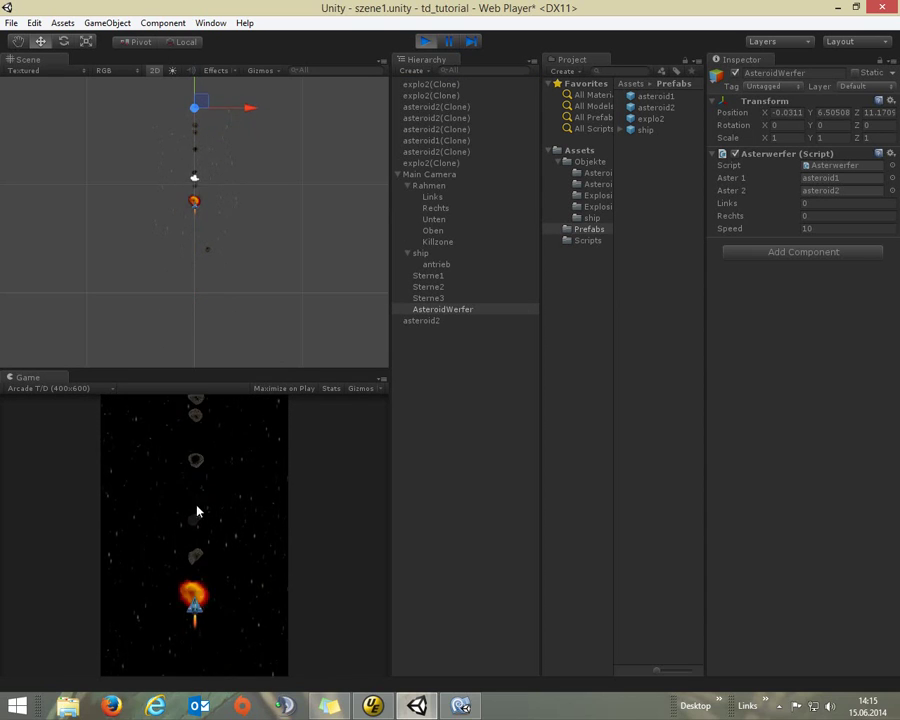
{"action": "left_click", "coordinate": [424, 44]}
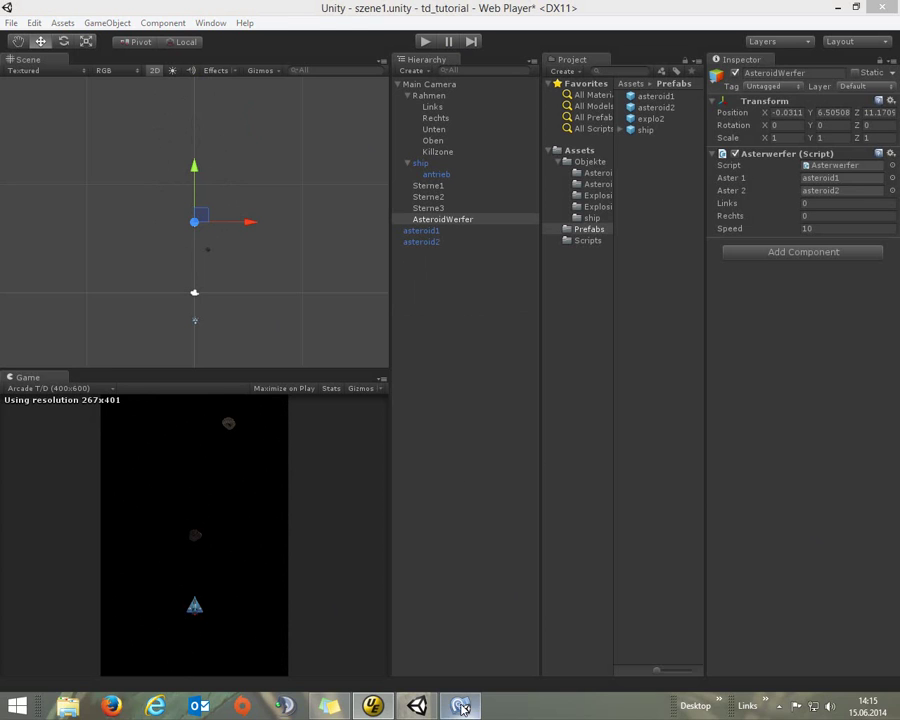
{"action": "left_click", "coordinate": [460, 706]}
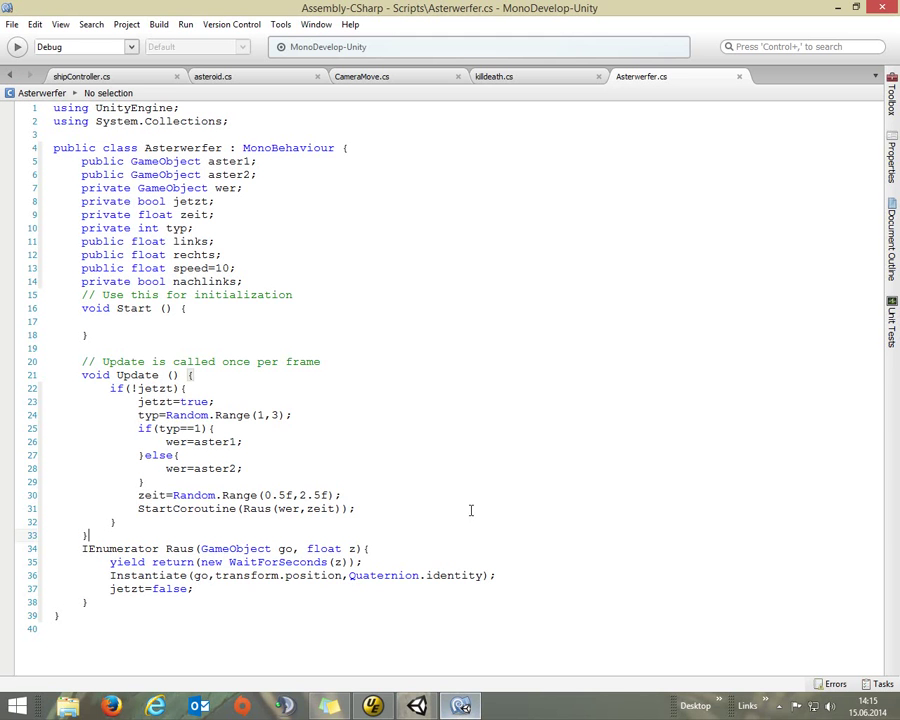
- Add an if(nachlinks) block after the spawn code in Update
{"action": "left_click", "coordinate": [137, 523]}
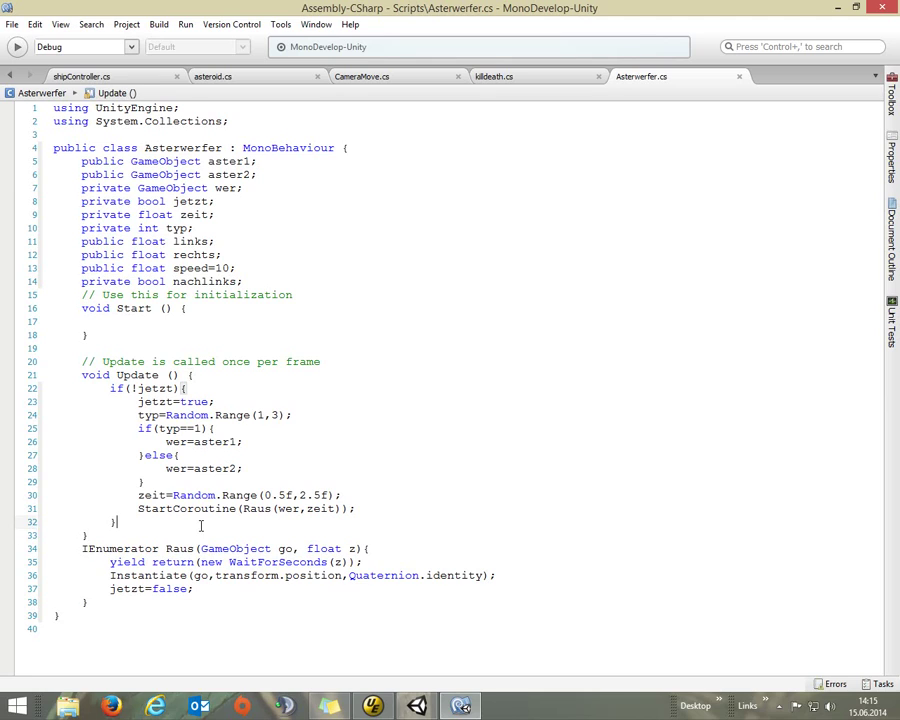
{"action": "key", "text": "Return"}
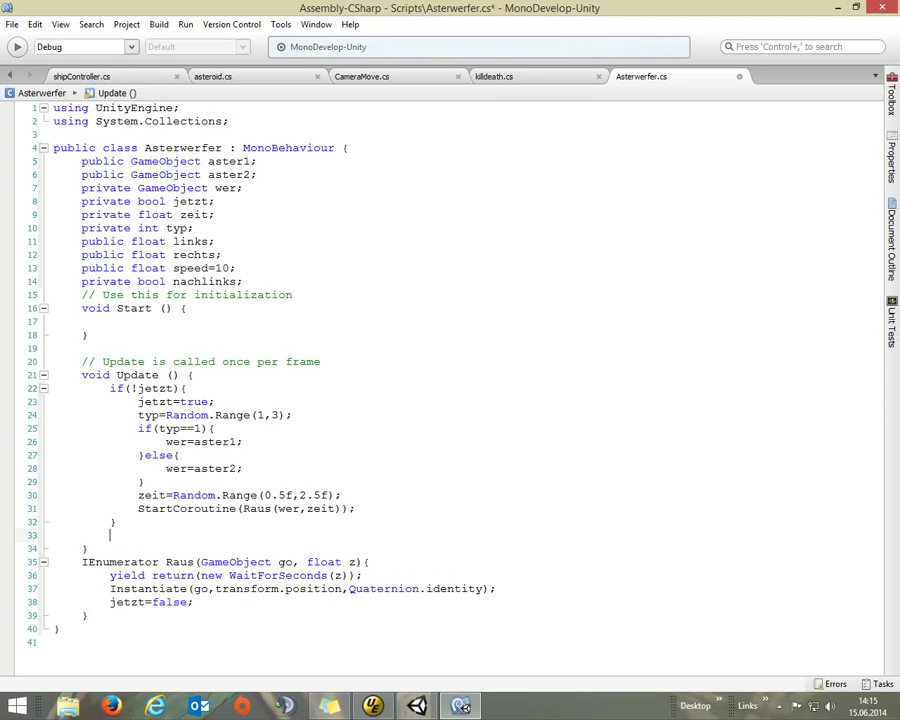
{"action": "type", "text": "If"}
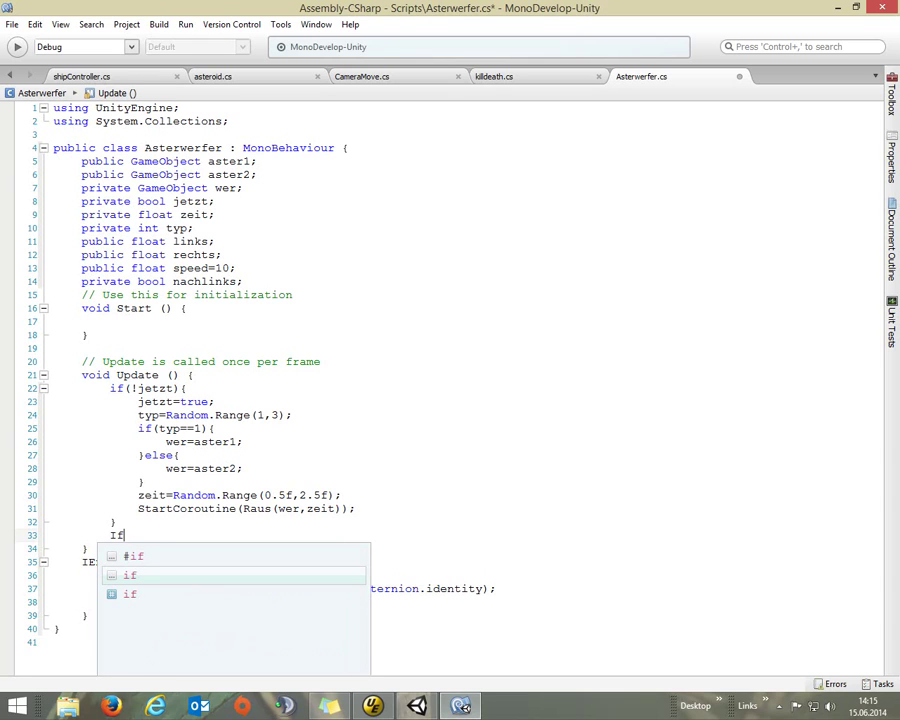
{"action": "type", "text": "(na"}
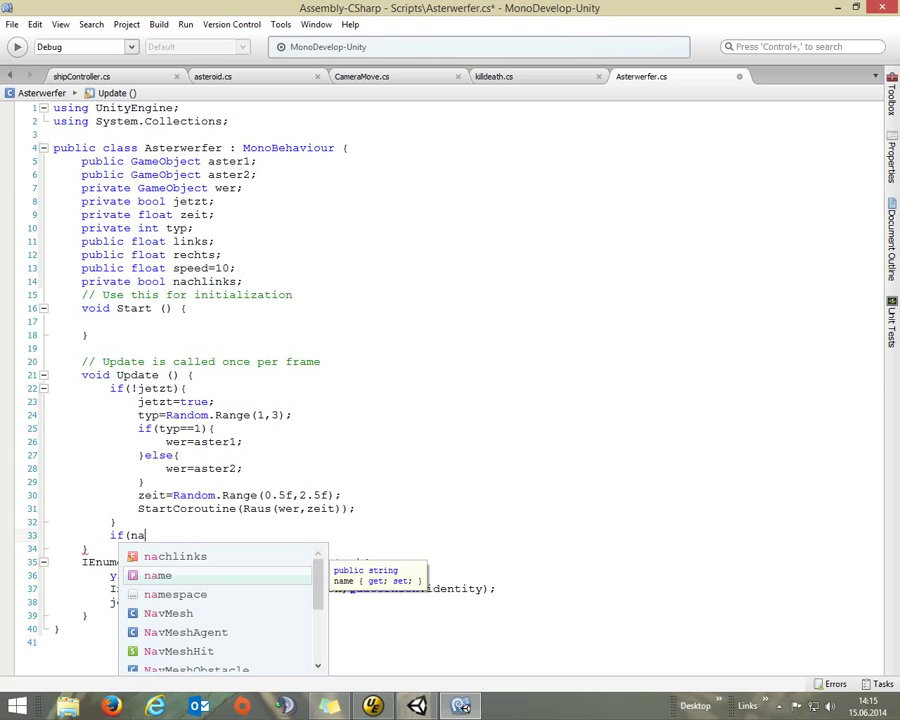
{"action": "left_click", "coordinate": [175, 556]}
{"action": "key", "text": "Return"}
{"action": "type", "text": "){"}
{"action": "key", "text": "Return"}
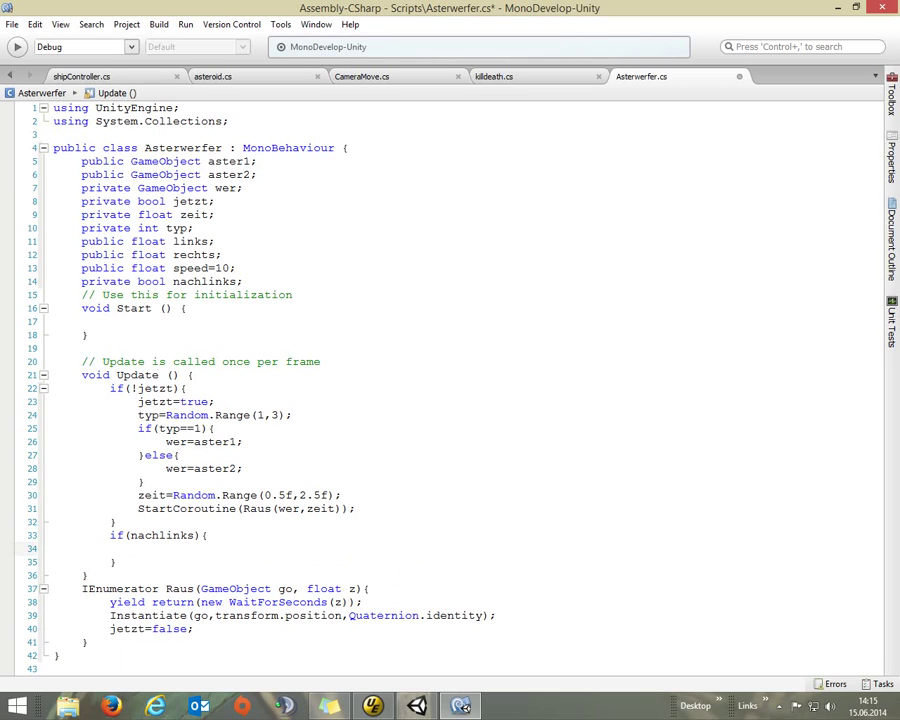
- Inside it, add if(transform.localPosition.x>links) with an empty body
{"action": "type", "text": "if("}
{"action": "type", "text": "trans"}
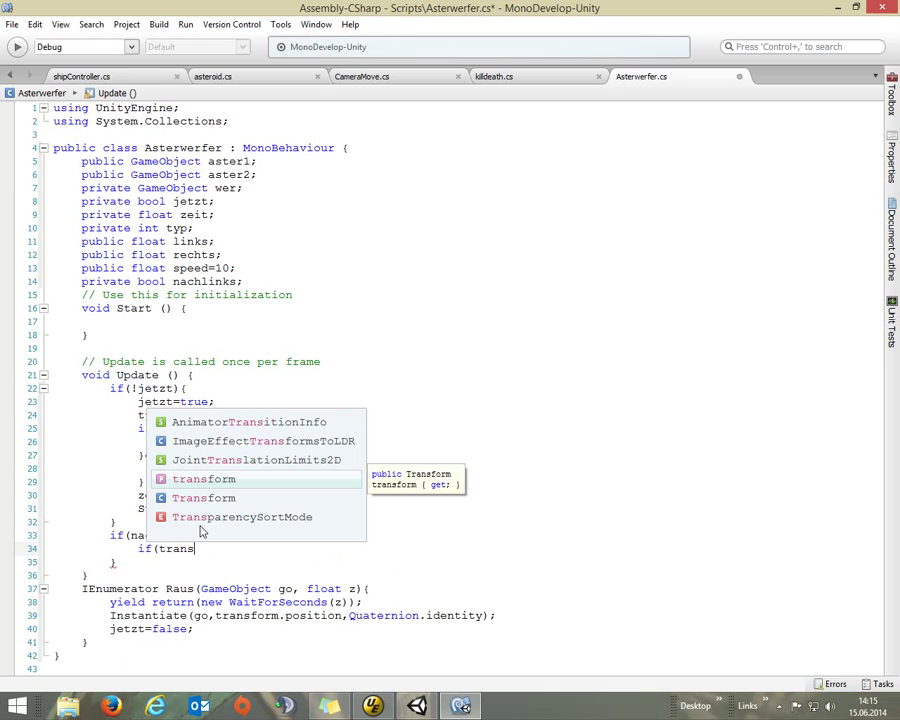
{"action": "key", "text": "Return"}
{"action": "type", "text": ".l"}
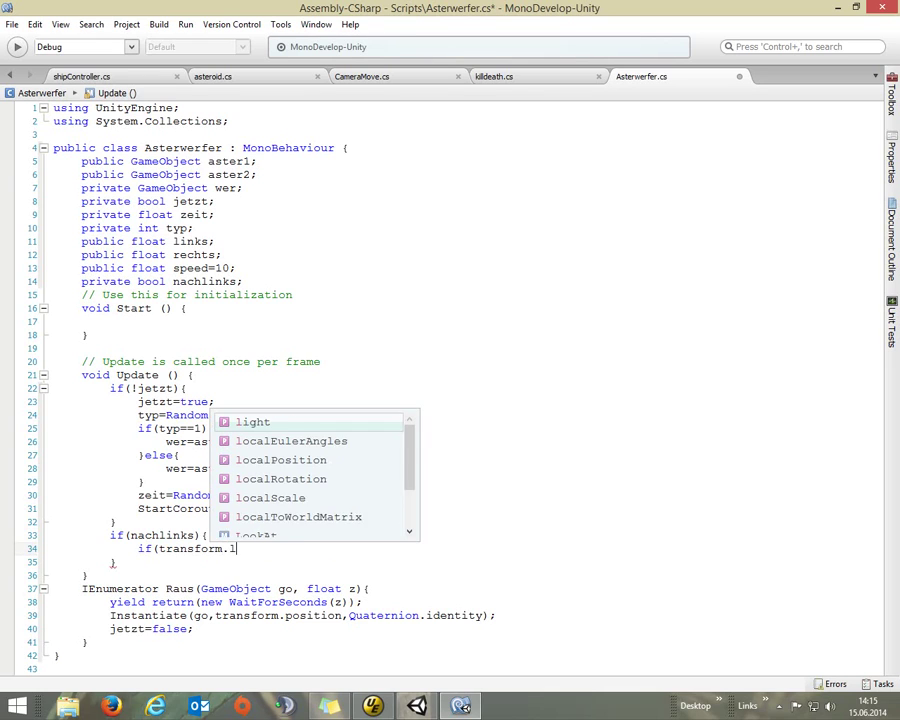
{"action": "type", "text": "oc"}
{"action": "key", "text": "Up"}
{"action": "key", "text": "Up"}
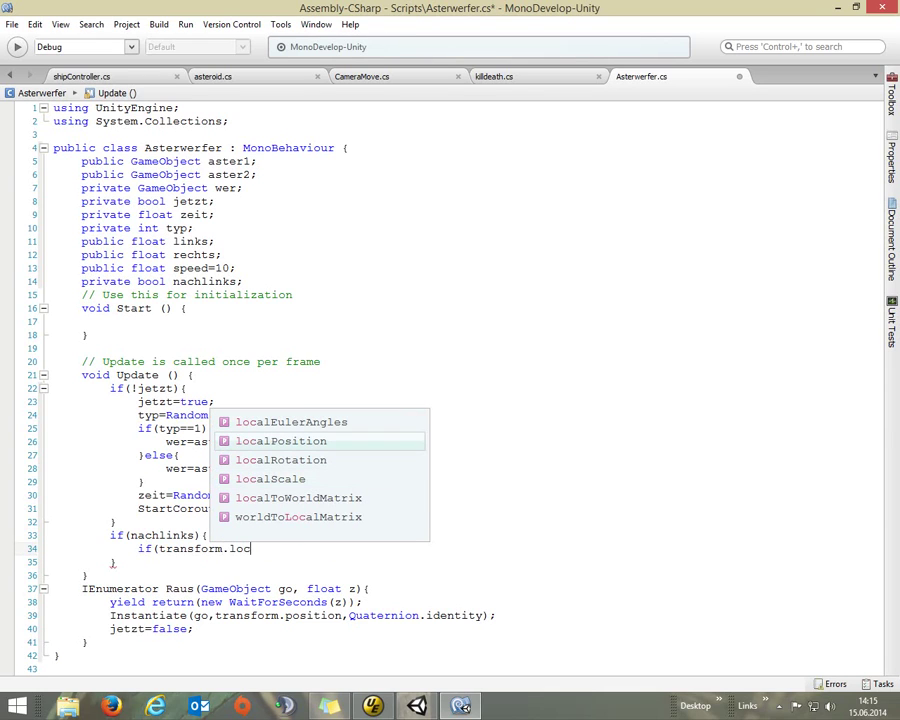
{"action": "key", "text": "Return"}
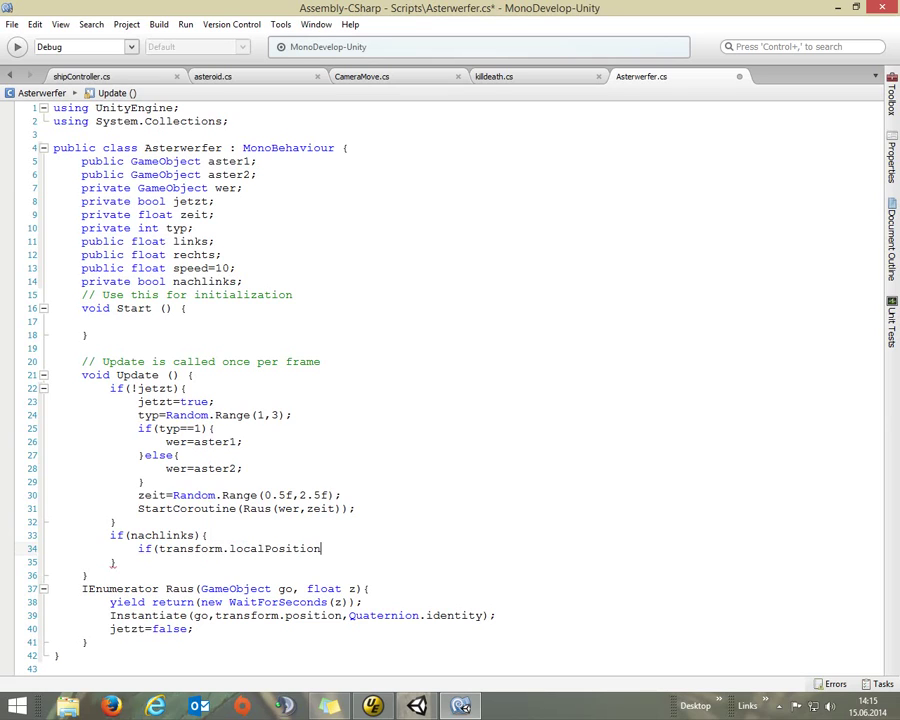
{"action": "type", "text": "."}
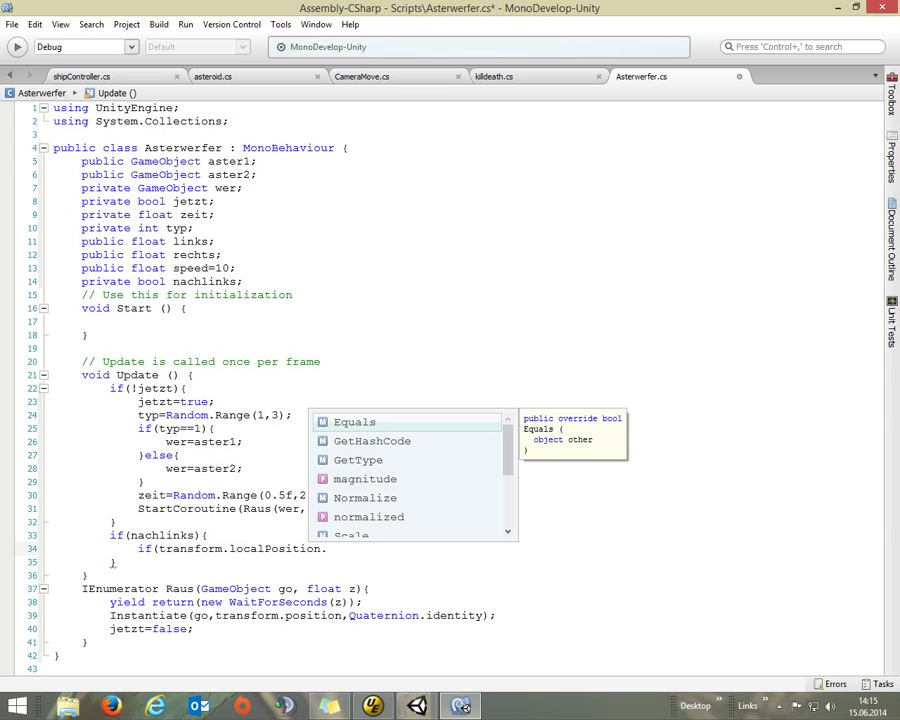
{"action": "type", "text": "x"}
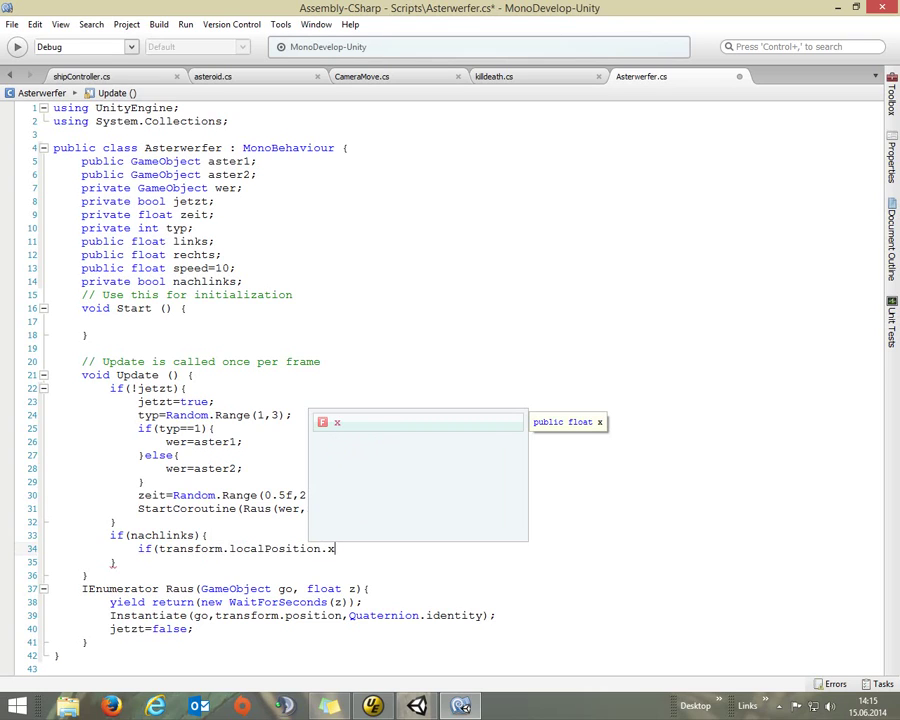
{"action": "type", "text": ">links"}
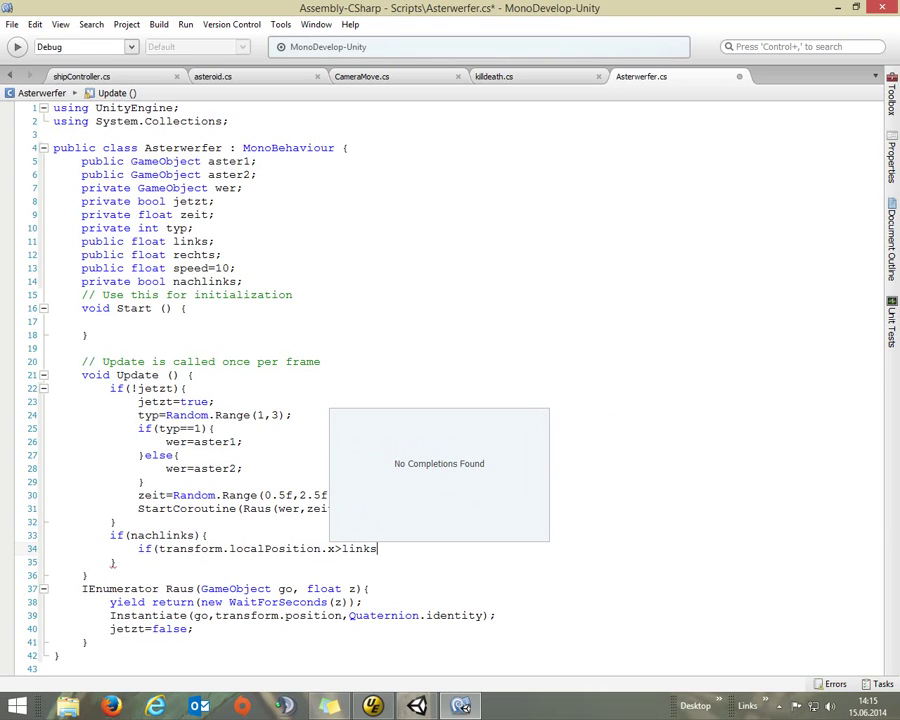
{"action": "type", "text": ")"}
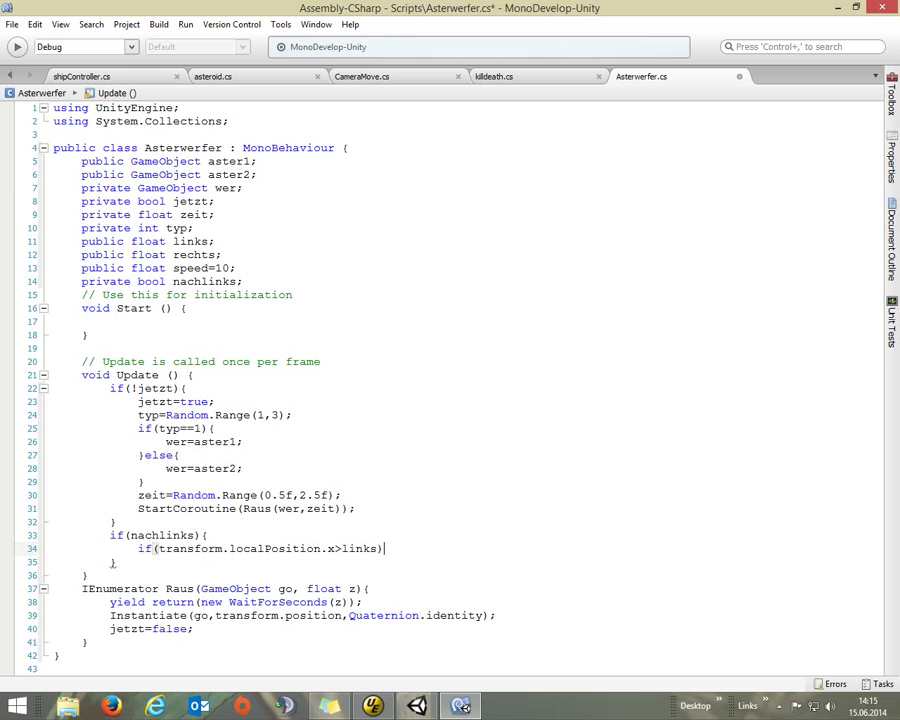
{"action": "type", "text": "{"}
{"action": "key", "text": "Return"}
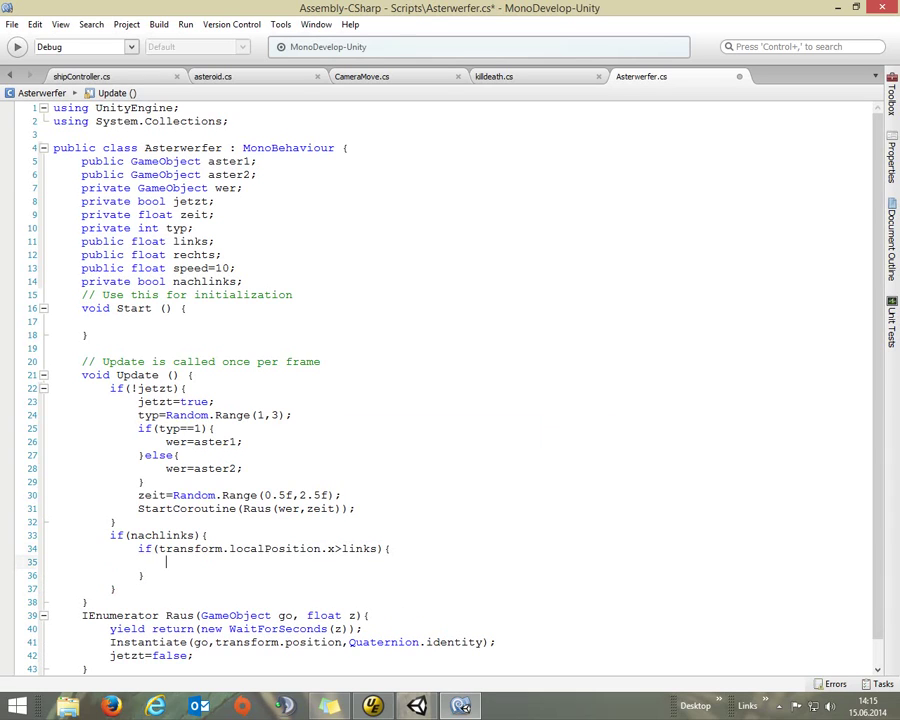
- Write transform.Translate(-Vector3.right*Time.deltaTime*speed); as the leftward movement line, fixing a doubled transform
{"action": "type", "text": "tran"}
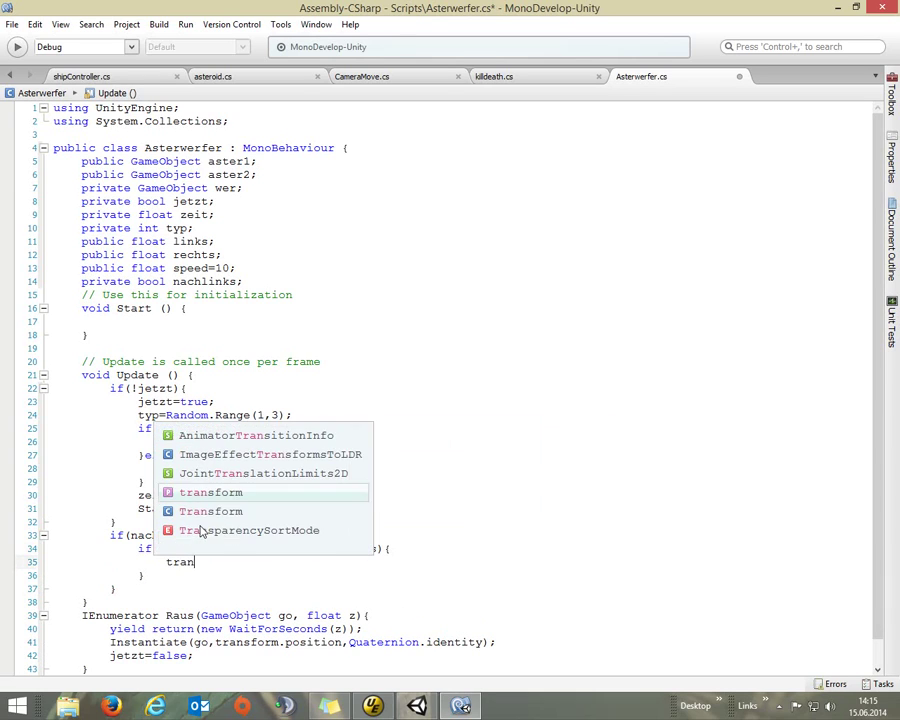
{"action": "key", "text": "Return"}
{"action": "type", "text": "."}
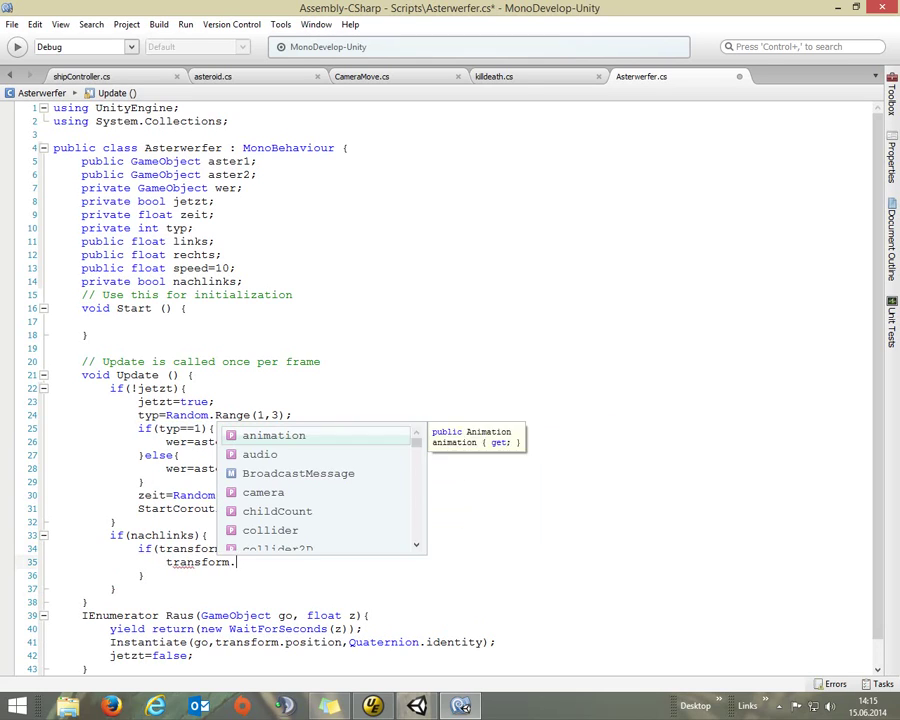
{"action": "type", "text": "tra"}
{"action": "key", "text": "Return"}
{"action": "key", "text": "BackSpace"}
{"action": "key", "text": "BackSpace"}
{"action": "key", "text": "BackSpace"}
{"action": "key", "text": "BackSpace"}
{"action": "key", "text": "BackSpace"}
{"action": "key", "text": "BackSpace"}
{"action": "key", "text": "BackSpace"}
{"action": "key", "text": "BackSpace"}
{"action": "key", "text": "BackSpace"}
{"action": "type", "text": "Tran"}
{"action": "key", "text": "Return"}
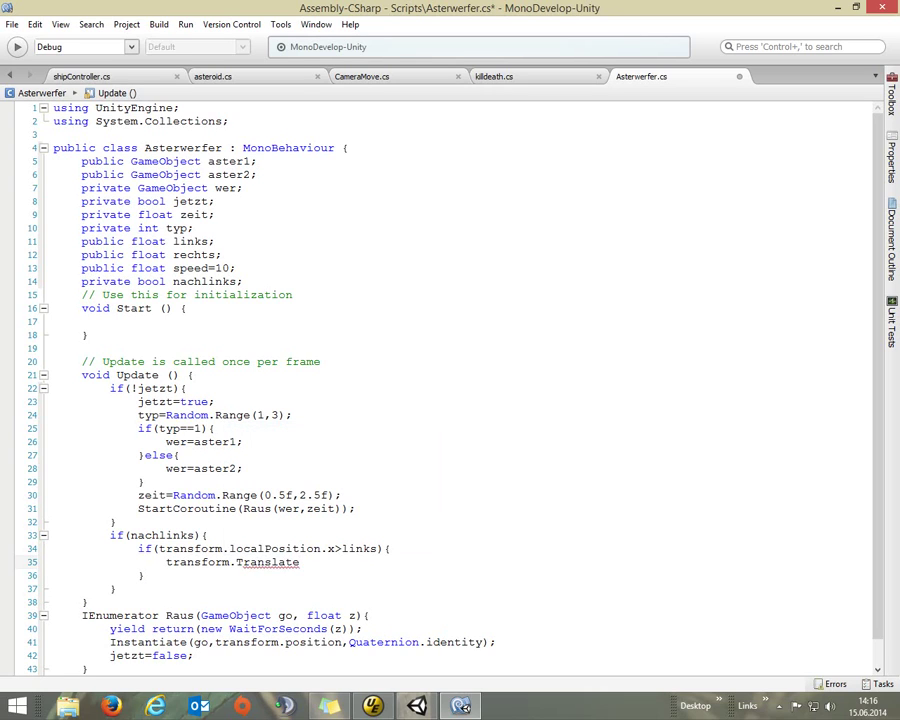
{"action": "type", "text": "(-"}
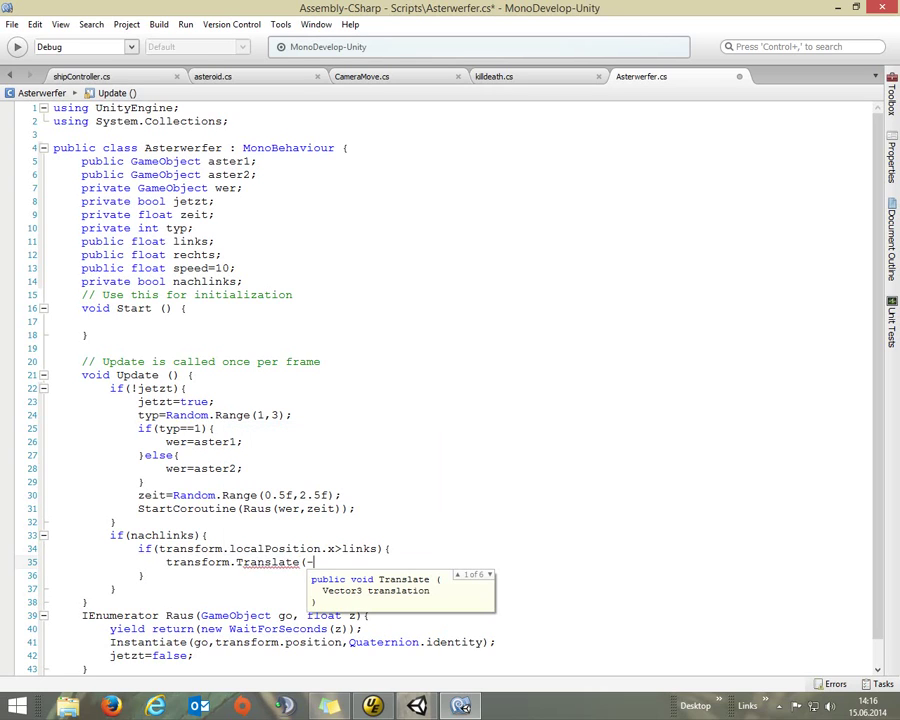
{"action": "type", "text": "Vector3"}
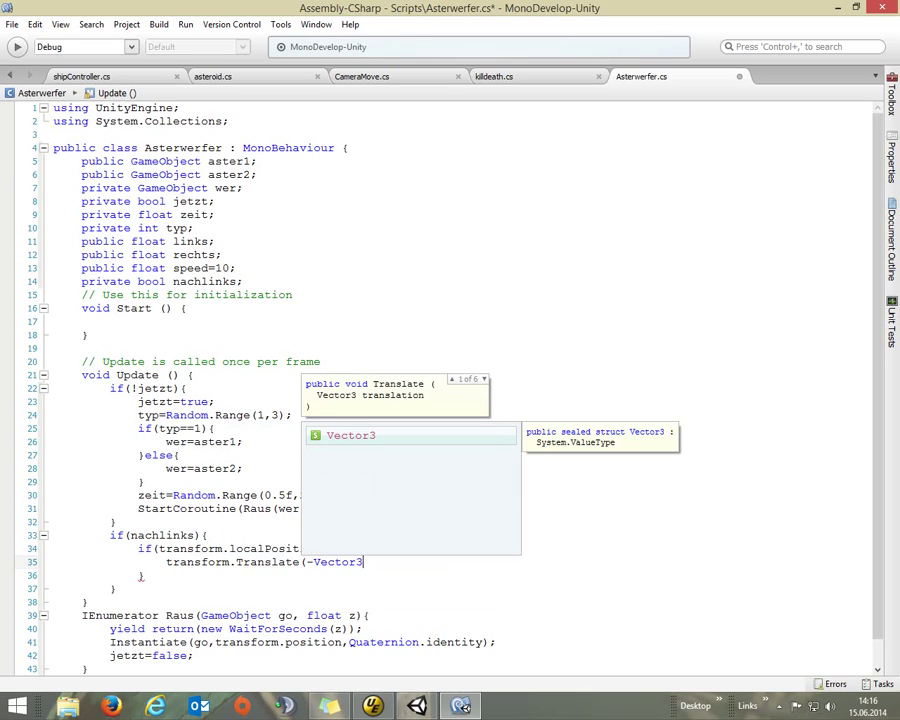
{"action": "type", "text": ".right"}
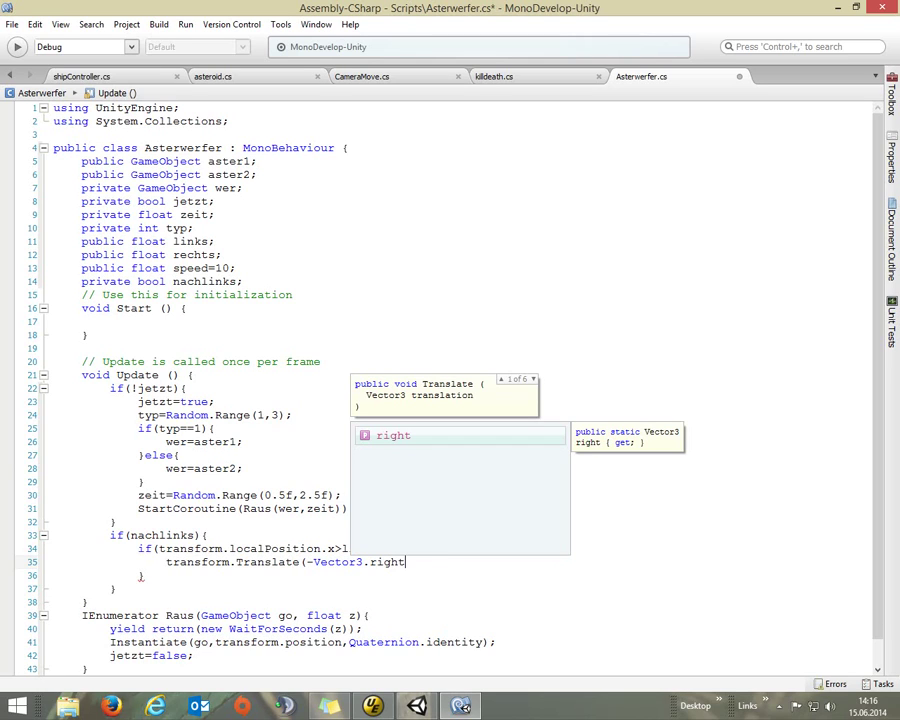
{"action": "type", "text": "*"}
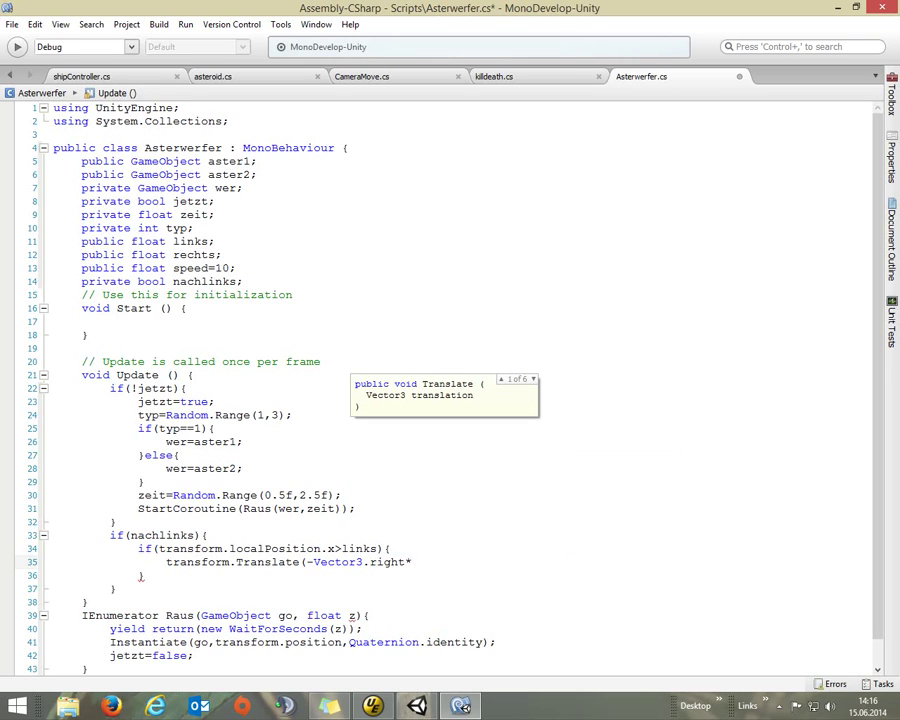
{"action": "type", "text": "Time"}
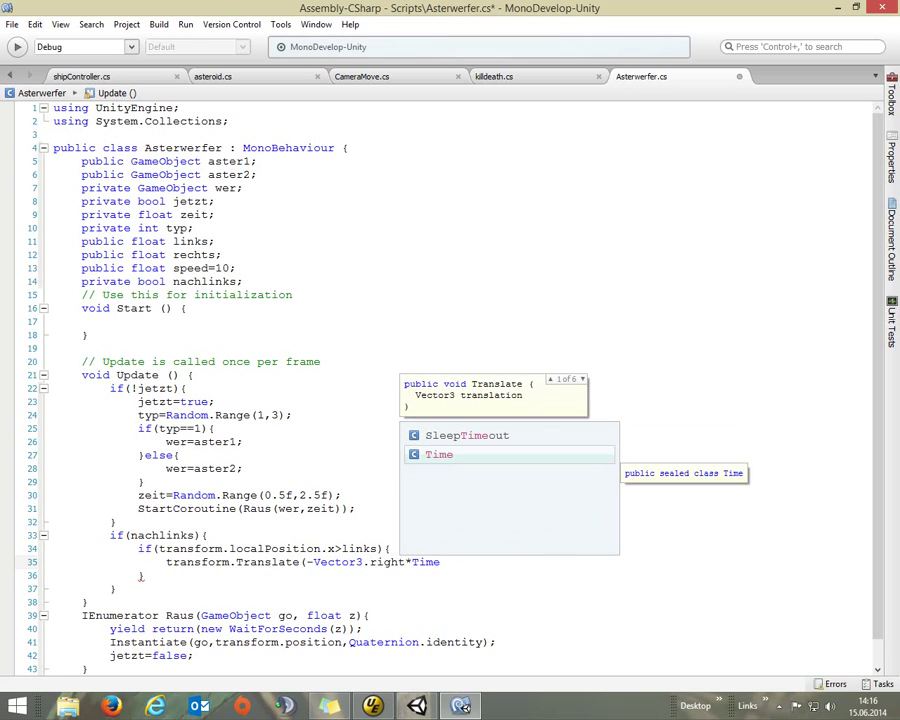
{"action": "type", "text": ".de"}
{"action": "key", "text": "Return"}
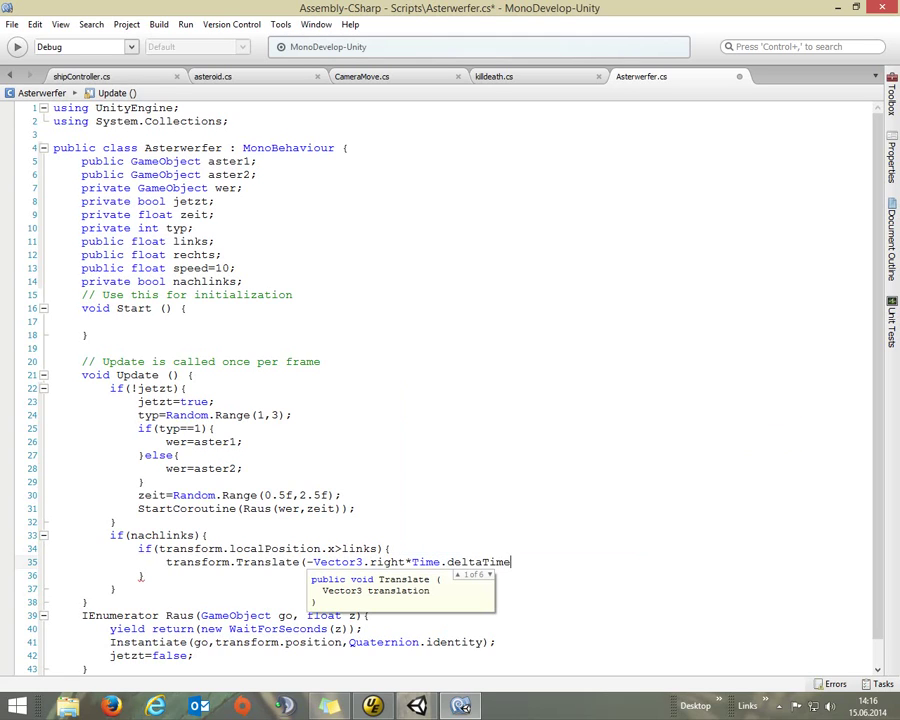
{"action": "type", "text": "*"}
{"action": "type", "text": "speed"}
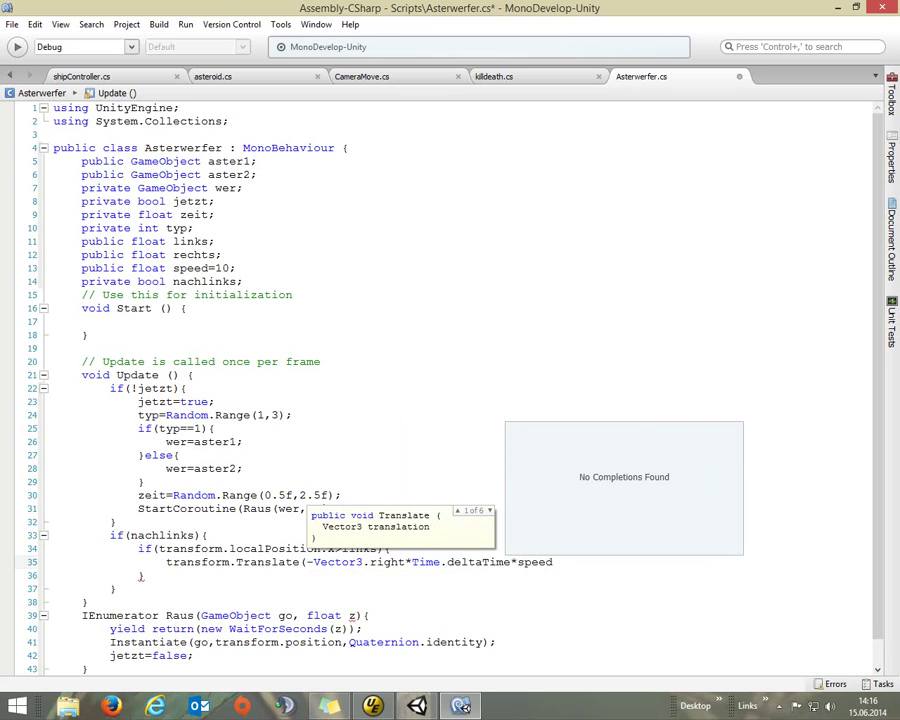
{"action": "type", "text": ");"}
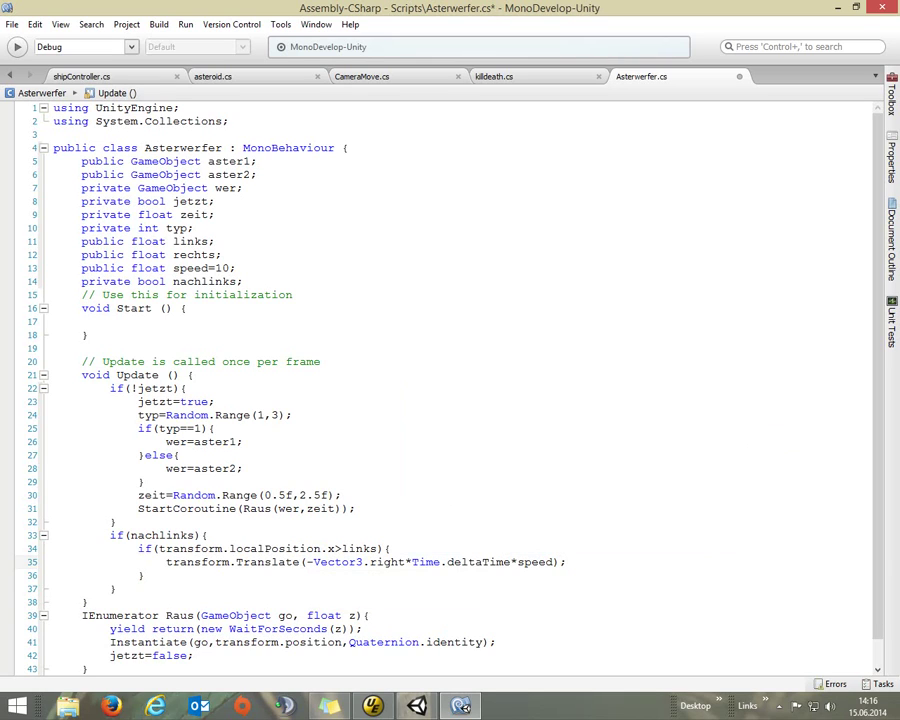
- Give the position check an else branch that sets nachlinks=false;
{"action": "left_click", "coordinate": [146, 575]}
{"action": "type", "text": "{e"}
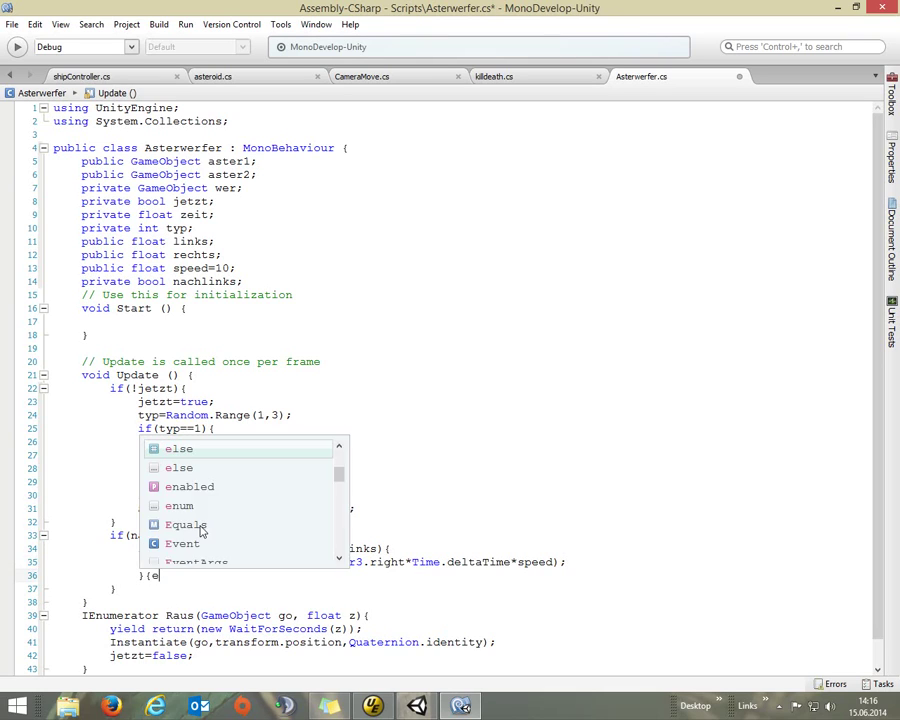
{"action": "type", "text": "lse"}
{"action": "key", "text": "BackSpace"}
{"action": "key", "text": "BackSpace"}
{"action": "key", "text": "BackSpace"}
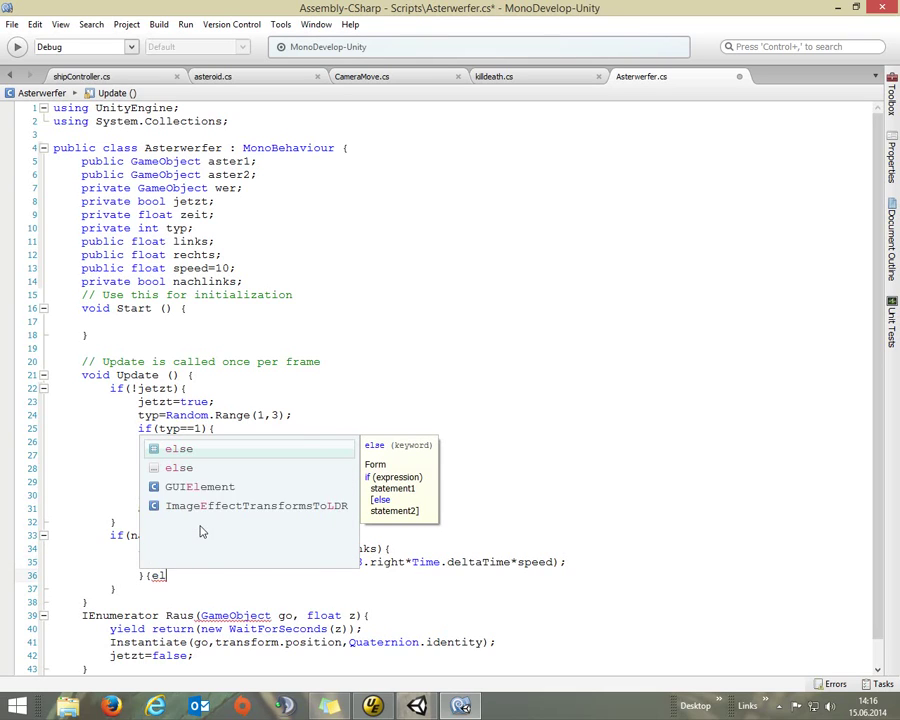
{"action": "key", "text": "BackSpace"}
{"action": "key", "text": "BackSpace"}
{"action": "type", "text": "else{"}
{"action": "key", "text": "Return"}
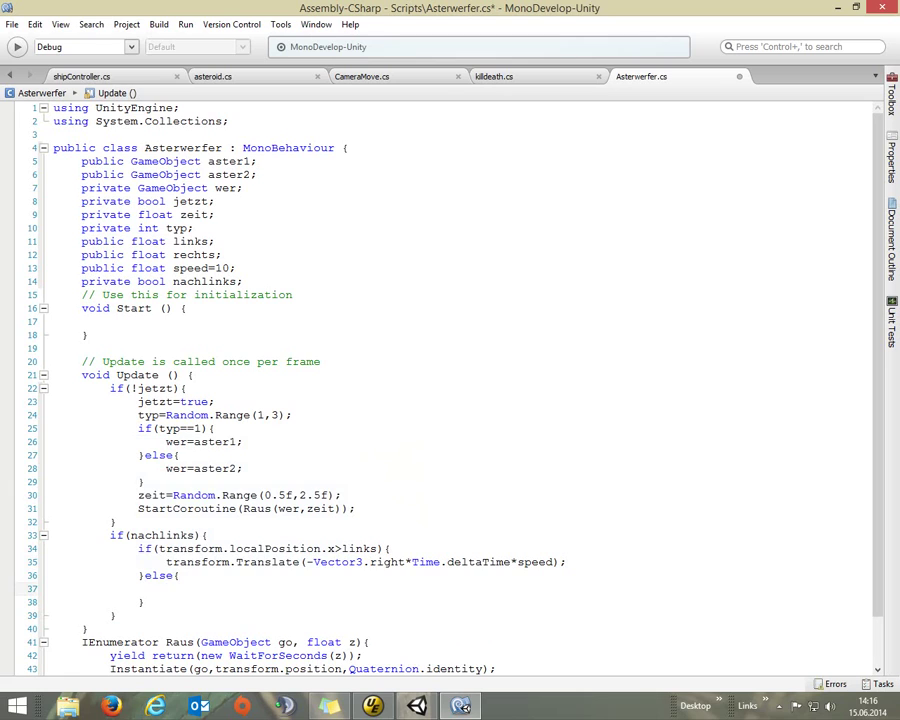
{"action": "type", "text": "neach"}
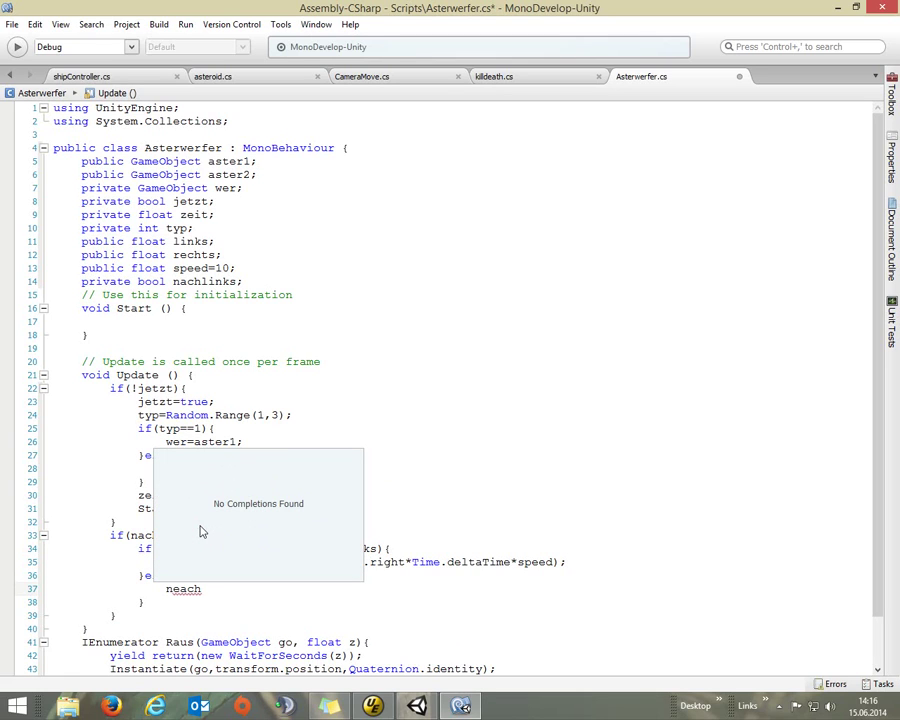
{"action": "key", "text": "BackSpace"}
{"action": "key", "text": "BackSpace"}
{"action": "key", "text": "BackSpace"}
{"action": "type", "text": "ch"}
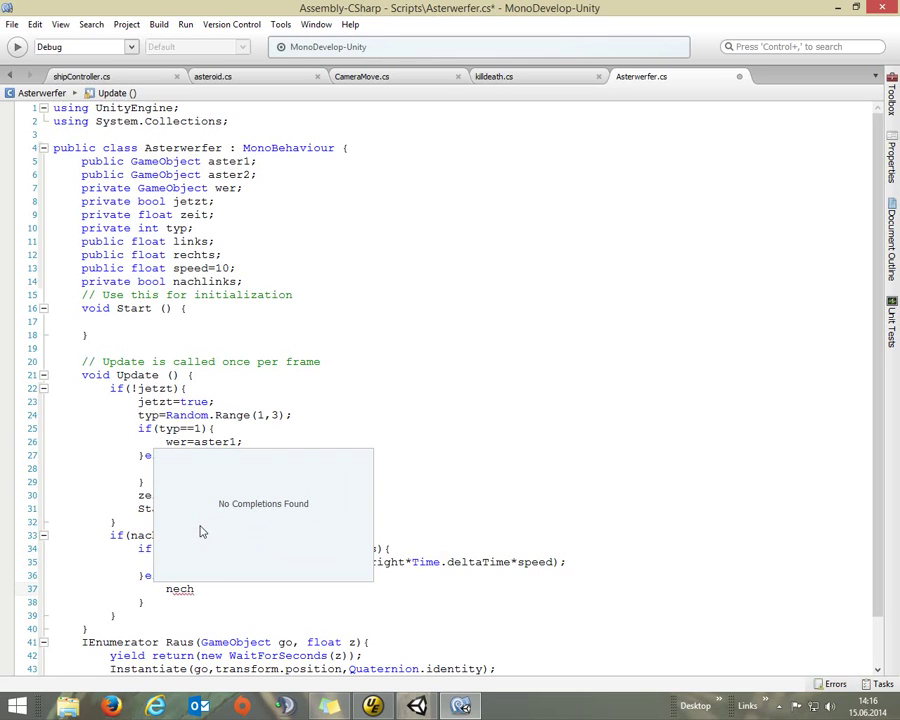
{"action": "key", "text": "BackSpace"}
{"action": "key", "text": "BackSpace"}
{"action": "key", "text": "BackSpace"}
{"action": "type", "text": "ach"}
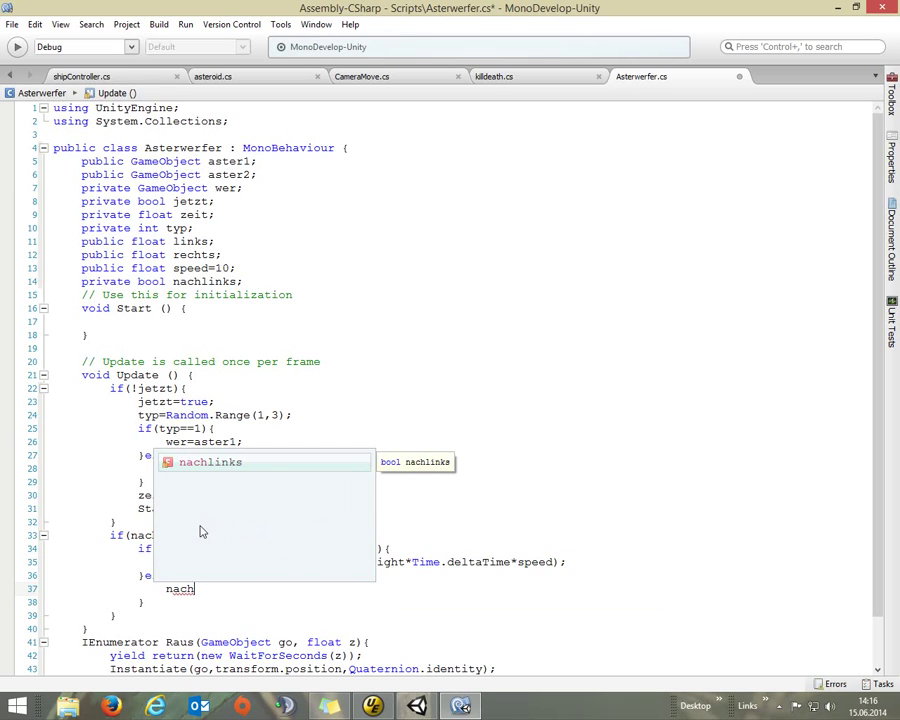
{"action": "key", "text": "Return"}
{"action": "type", "text": "="}
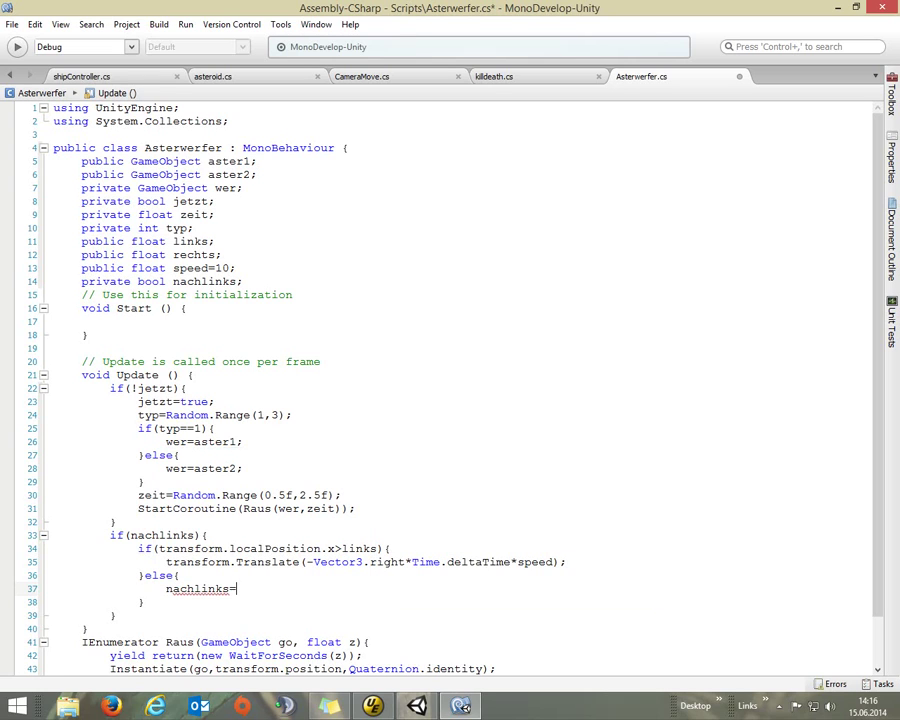
{"action": "type", "text": "false;"}
- Add an empty else{} block after the if(nachlinks) block
{"action": "left_click", "coordinate": [117, 615]}
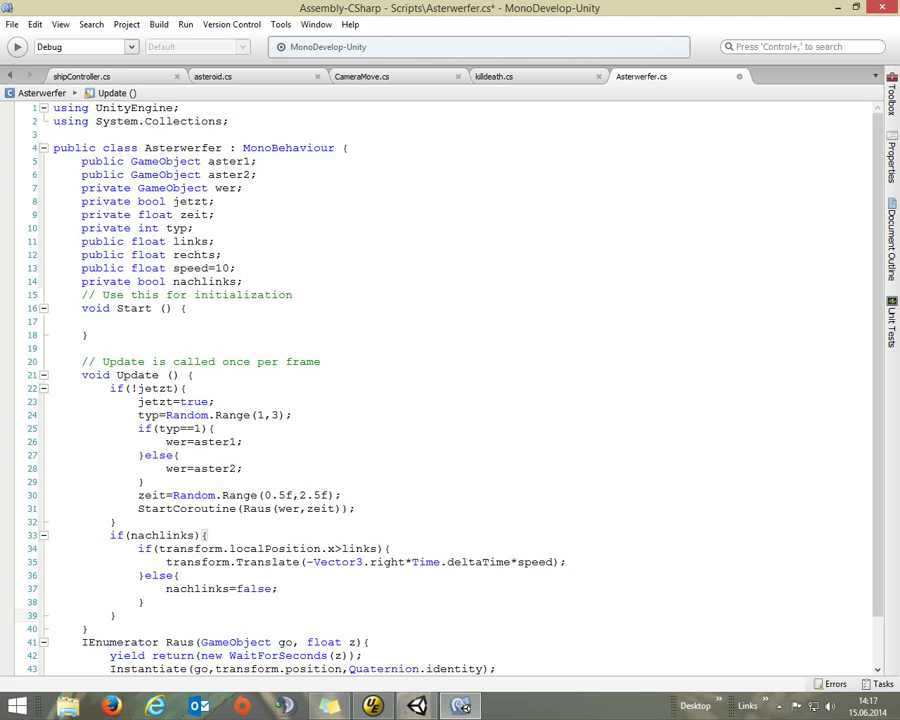
{"action": "type", "text": "else{}"}
{"action": "key", "text": "Return"}
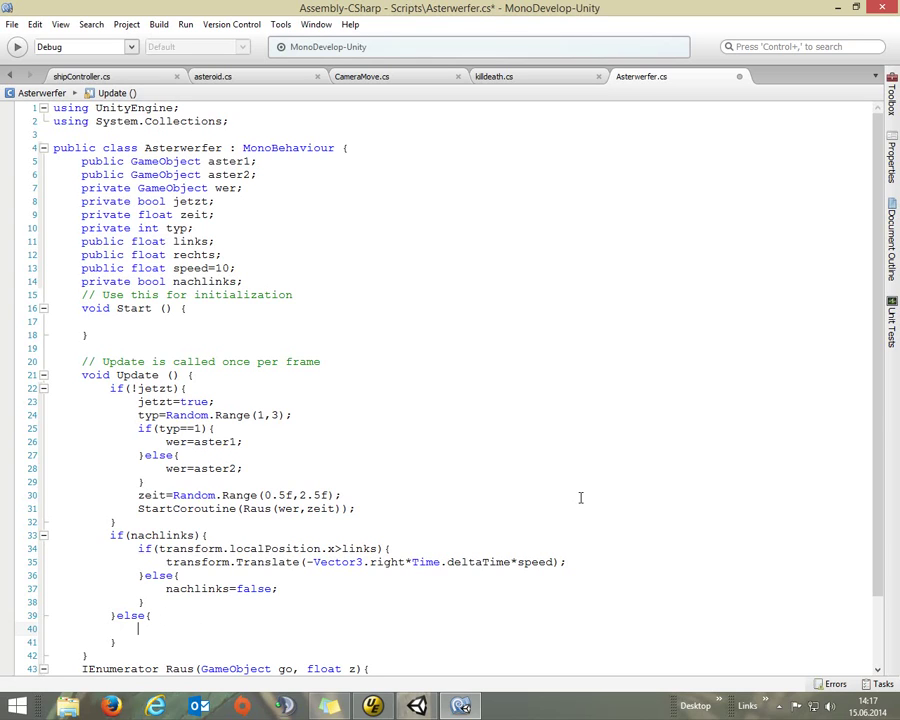
- Cut the inner if/else block, paste it back under if(nachlinks) and paste a copy into else
{"action": "mouse_move", "coordinate": [138, 548]}
{"action": "left_mouse_down"}
{"action": "mouse_move", "coordinate": [213, 581]}
{"action": "mouse_move", "coordinate": [297, 587]}
{"action": "left_mouse_up"}
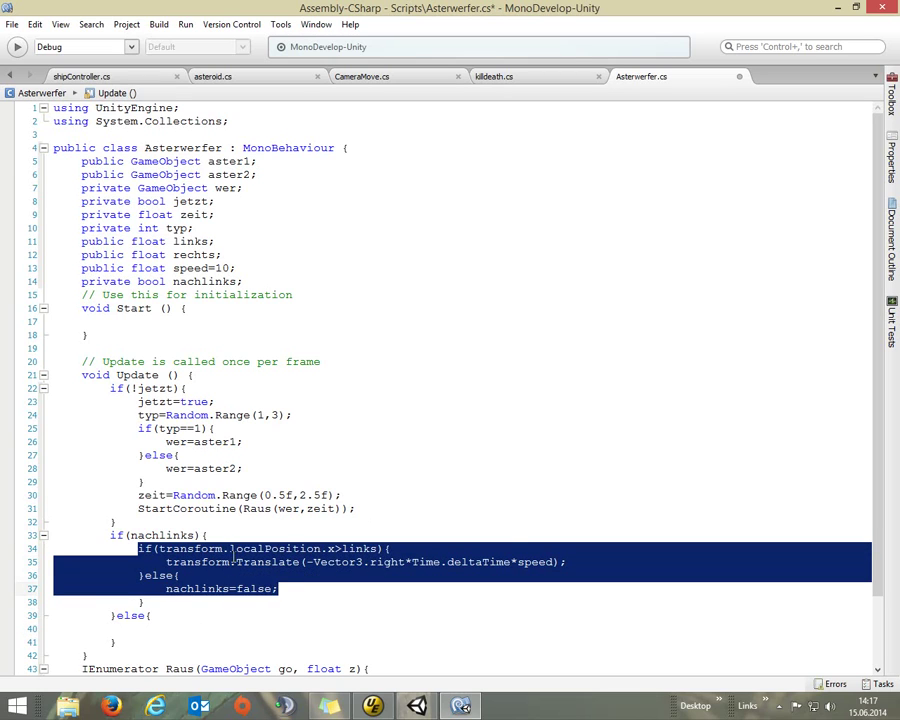
{"action": "right_click", "coordinate": [297, 586]}
{"action": "left_click", "coordinate": [272, 523]}
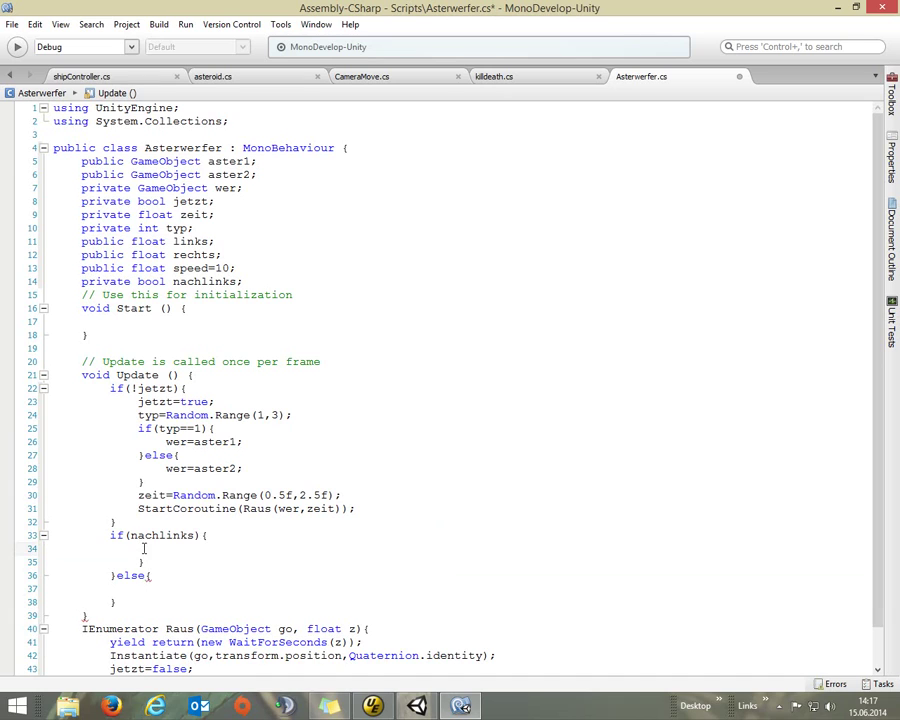
{"action": "right_click", "coordinate": [138, 548]}
{"action": "left_click", "coordinate": [186, 554]}
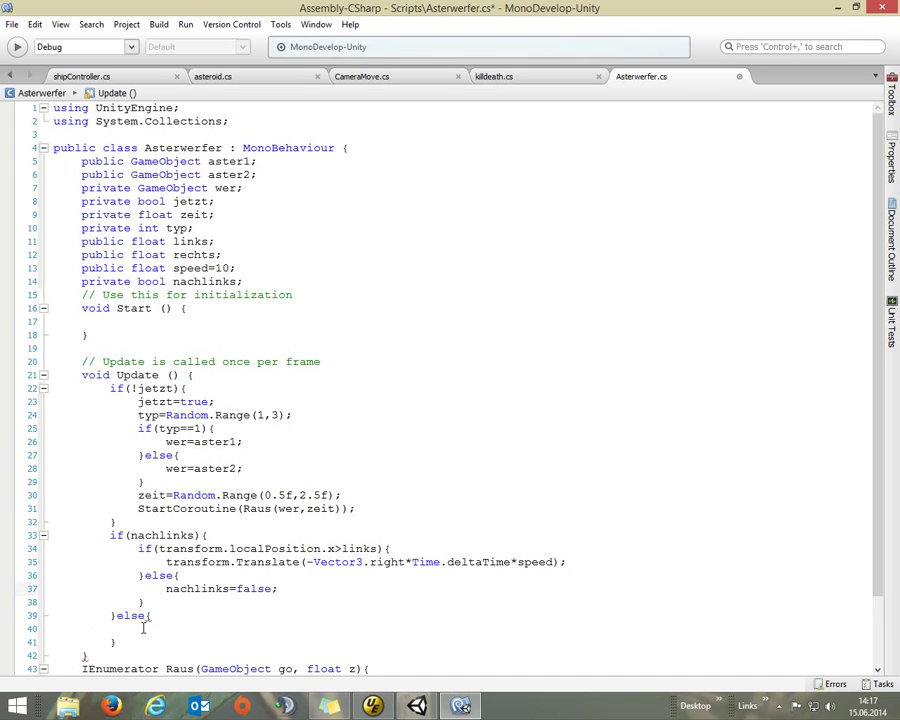
{"action": "right_click", "coordinate": [143, 632]}
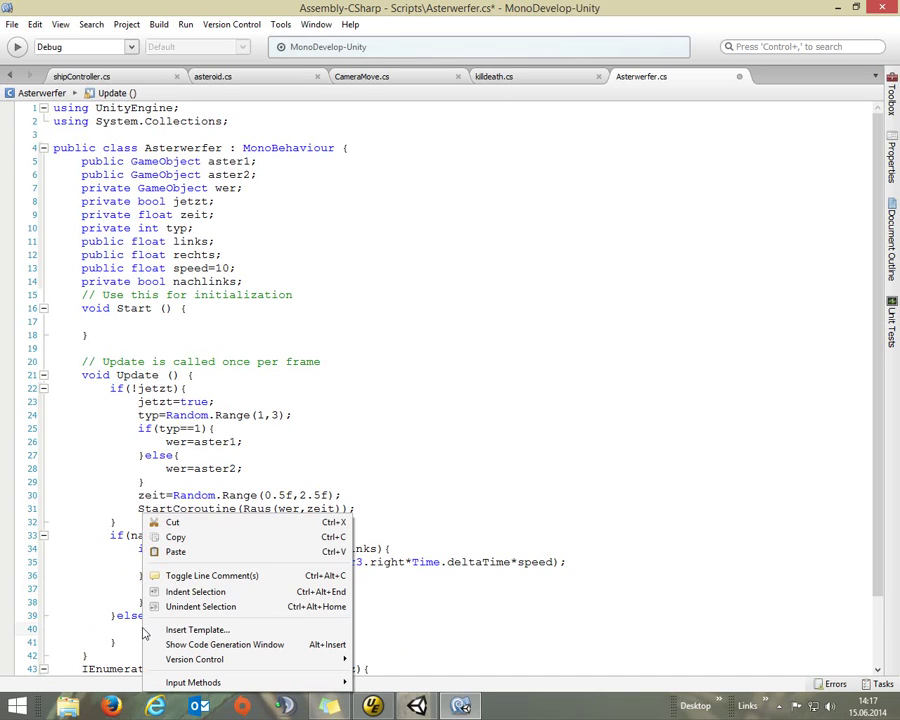
{"action": "left_click", "coordinate": [188, 552]}
{"action": "scroll", "coordinate": [330, 580], "scroll_direction": "down", "scroll_amount": 3}
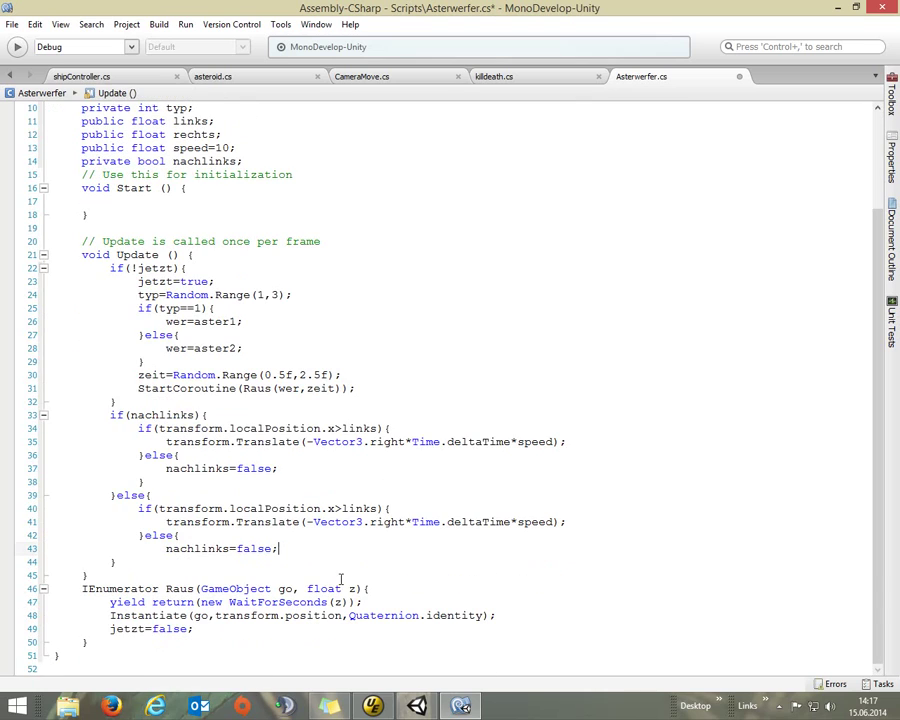
- Change the copy's condition to localPosition.x<rechts and drop the minus so it moves right
{"action": "double_click", "coordinate": [337, 508]}
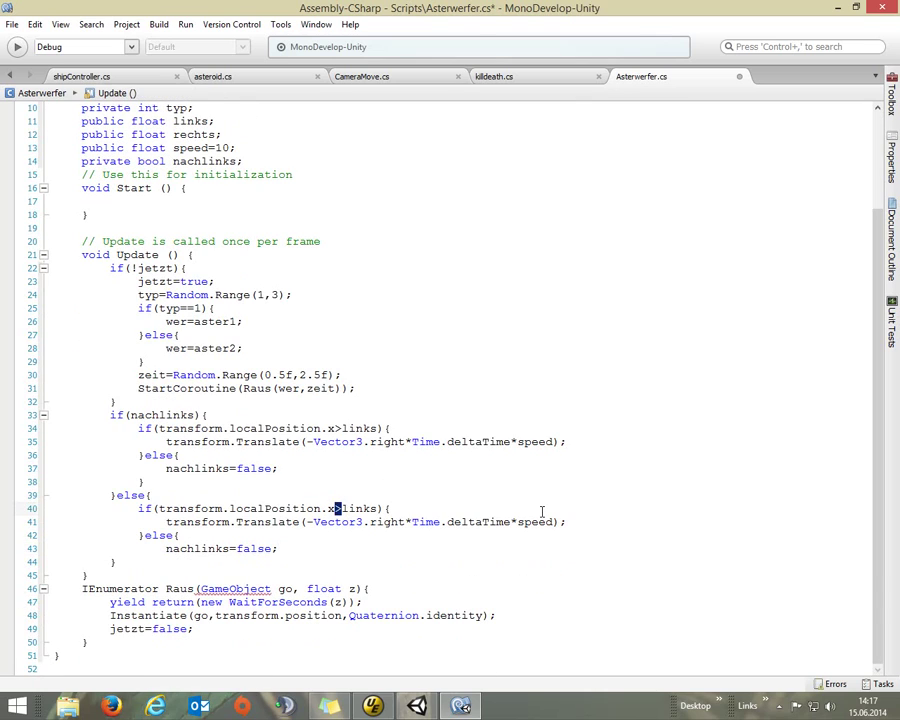
{"action": "type", "text": "<"}
{"action": "key", "text": "Delete"}
{"action": "key", "text": "Delete"}
{"action": "key", "text": "Delete"}
{"action": "type", "text": "re"}
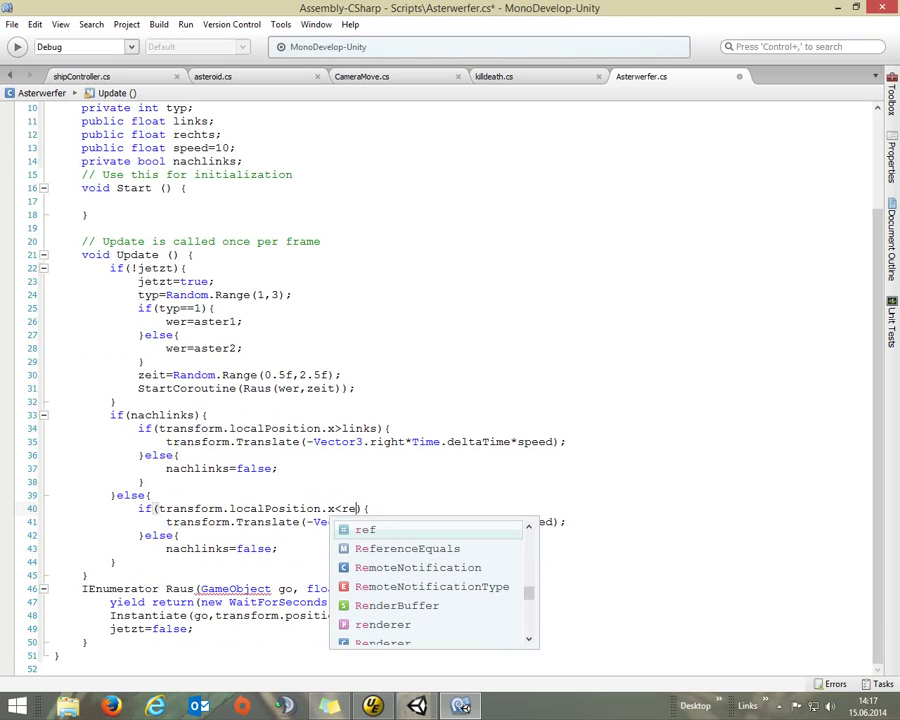
{"action": "type", "text": "chts"}
{"action": "left_click", "coordinate": [613, 490]}
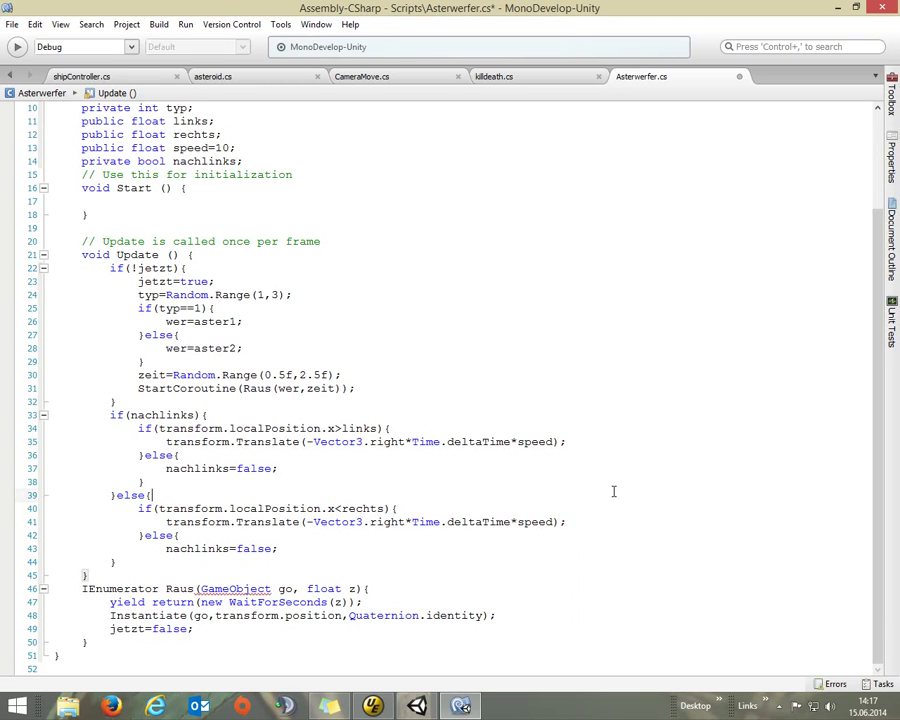
{"action": "left_click", "coordinate": [313, 522]}
{"action": "key", "text": "BackSpace"}
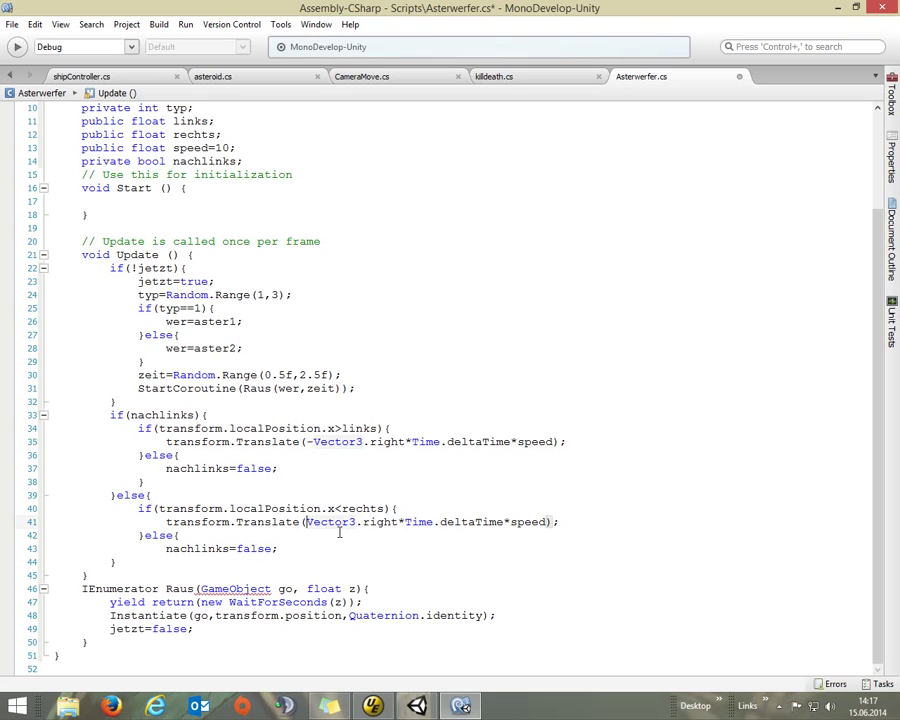
- Set nachlinks=true in the copied else branch, then bring up the Asterwerfer.cs tab menu
{"action": "double_click", "coordinate": [250, 549]}
{"action": "type", "text": "true"}
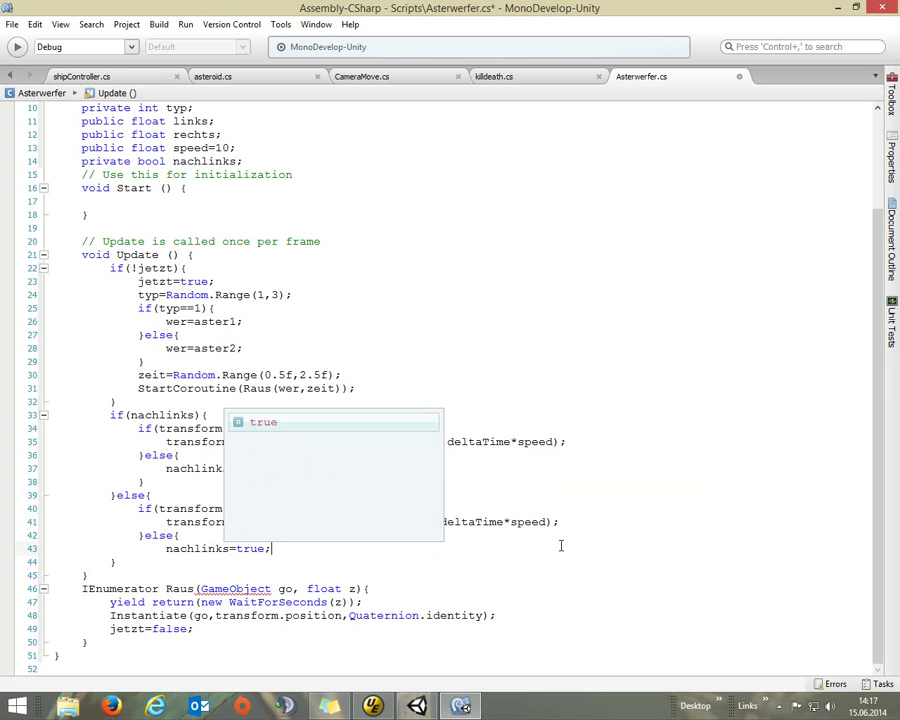
{"action": "left_click", "coordinate": [413, 561]}
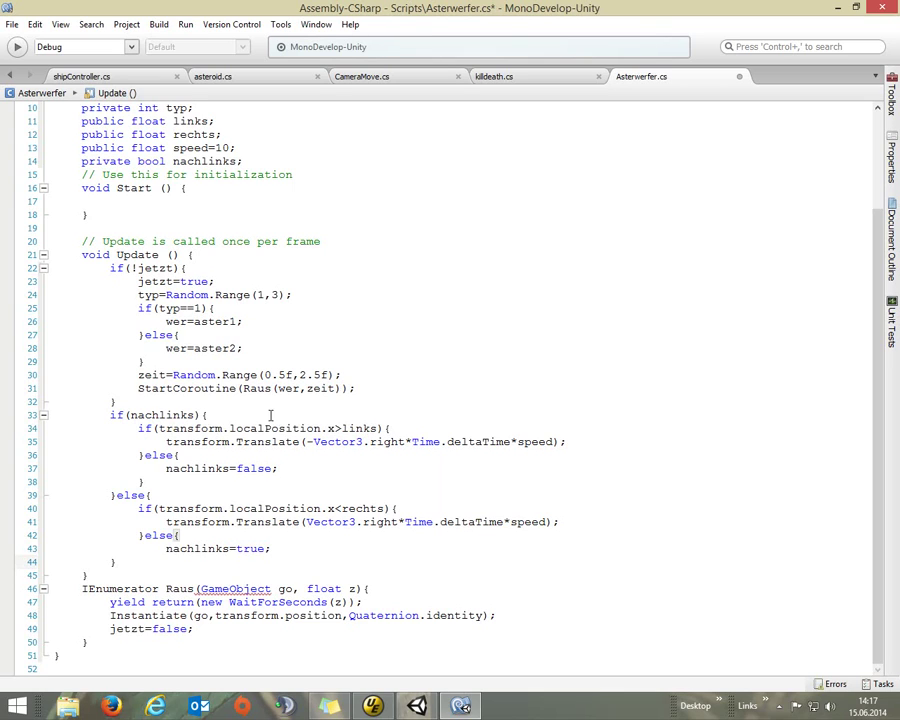
{"action": "mouse_move", "coordinate": [200, 507]}
{"action": "right_click", "coordinate": [649, 80]}
- Save Asterwerfer.cs, return to Unity and enable rendering on the Rechts wall
{"action": "left_click", "coordinate": [686, 142]}
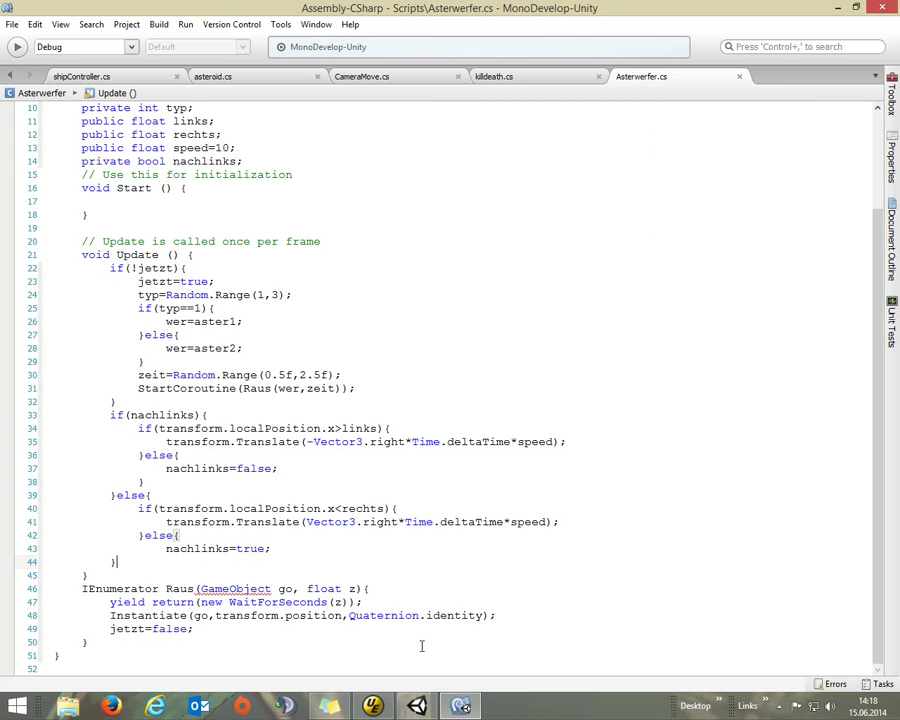
{"action": "left_click", "coordinate": [417, 706]}
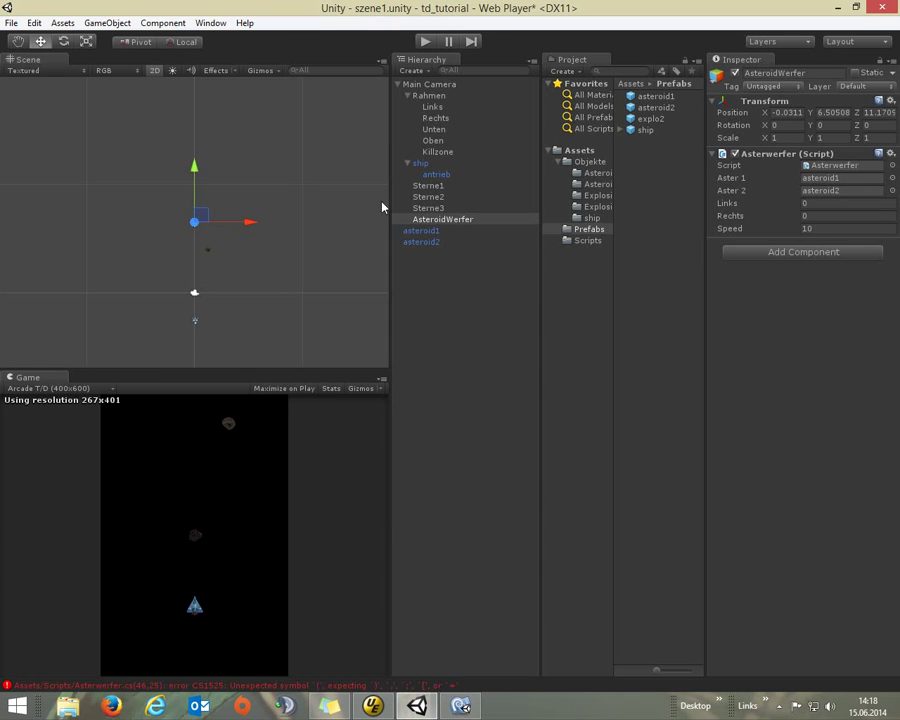
{"action": "left_click", "coordinate": [435, 107]}
{"action": "left_click", "coordinate": [437, 118], "text": "shift"}
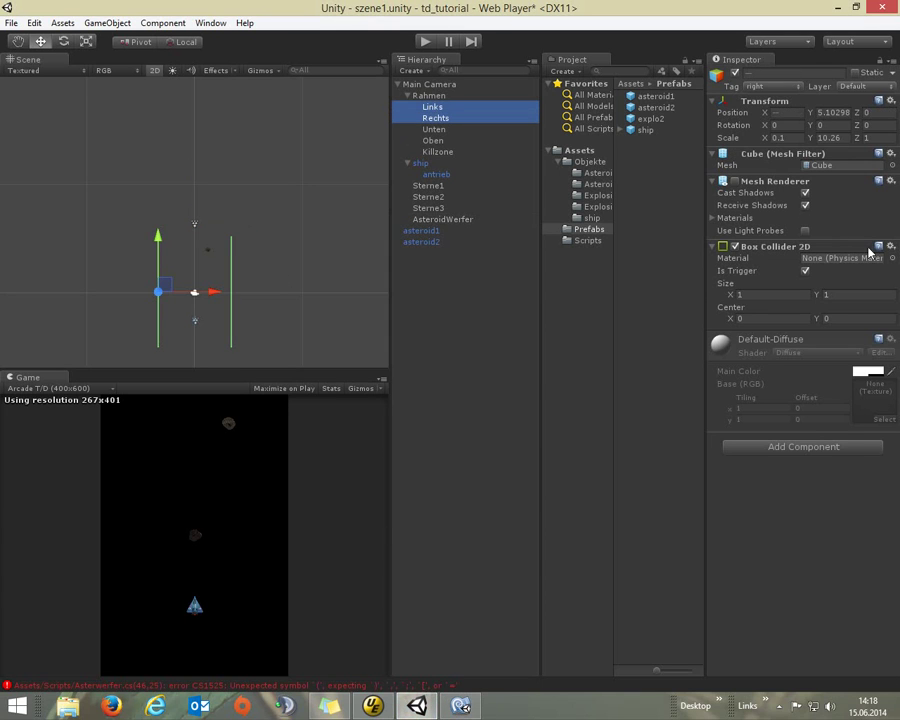
{"action": "left_click", "coordinate": [736, 181]}
{"action": "scroll", "coordinate": [279, 260], "scroll_direction": "up", "scroll_amount": 4}
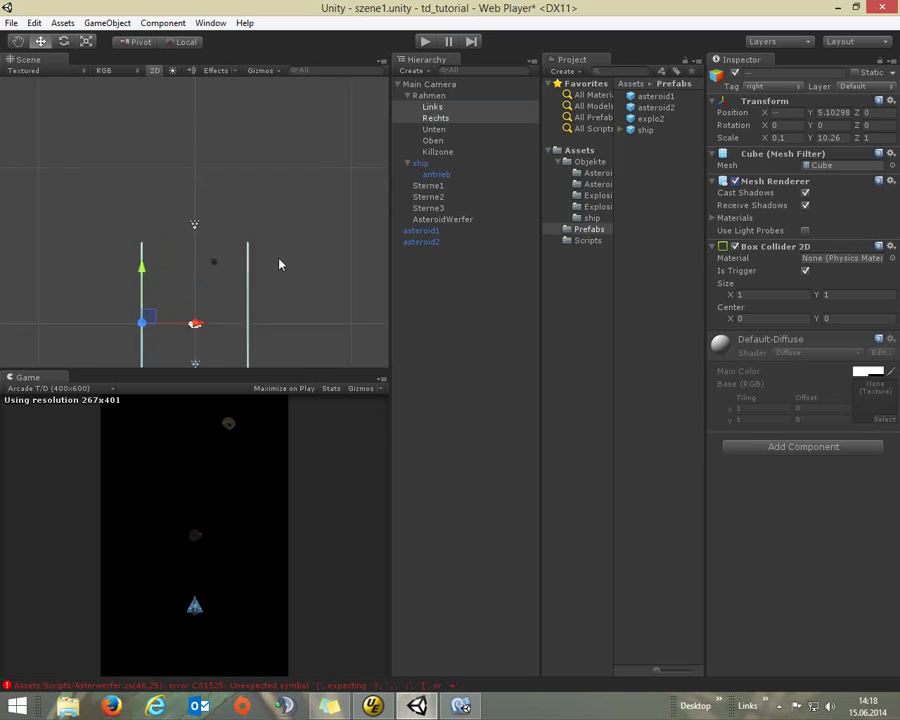
- Reposition the AsteroidWerfer spawner and set its Links and Rechts to 2.8
{"action": "left_click", "coordinate": [448, 219]}
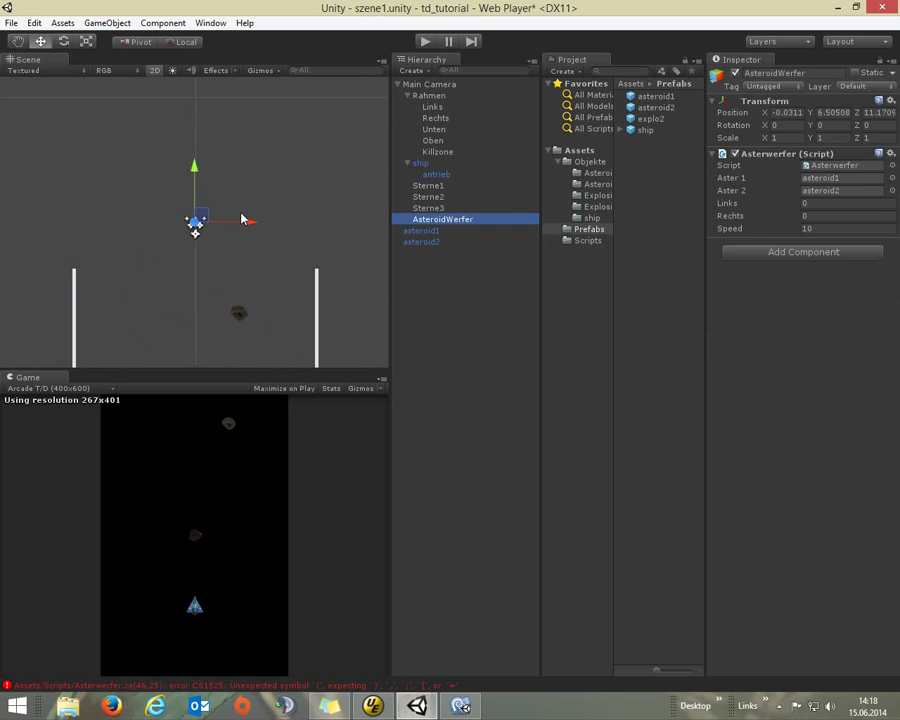
{"action": "left_click_drag", "start_coordinate": [252, 226], "coordinate": [147, 241]}
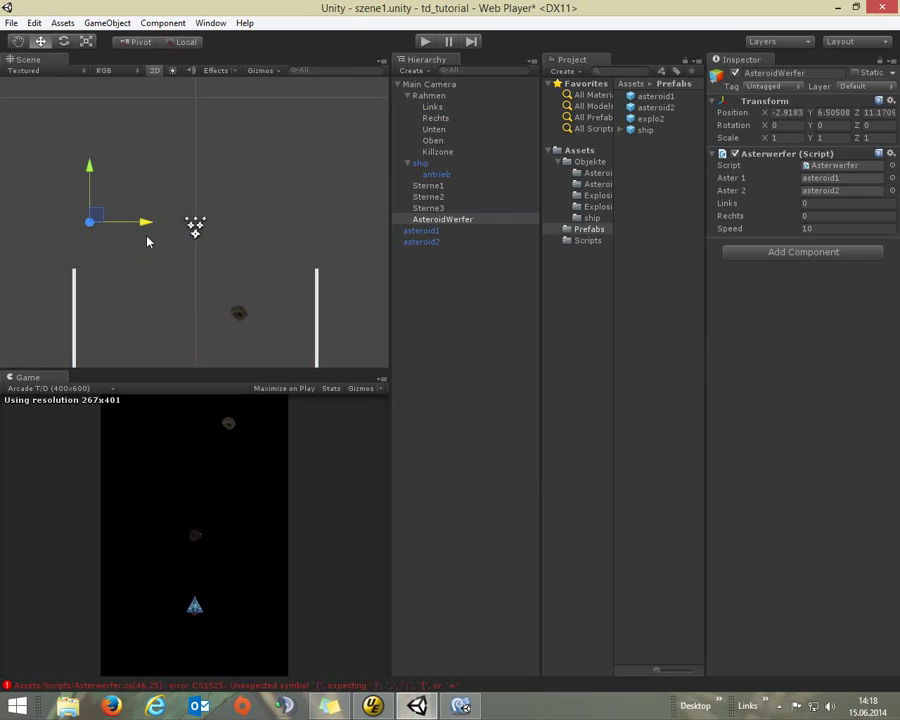
{"action": "mouse_move", "coordinate": [147, 241]}
{"action": "left_mouse_down"}
{"action": "mouse_move", "coordinate": [358, 249]}
{"action": "mouse_move", "coordinate": [253, 257]}
{"action": "left_mouse_up"}
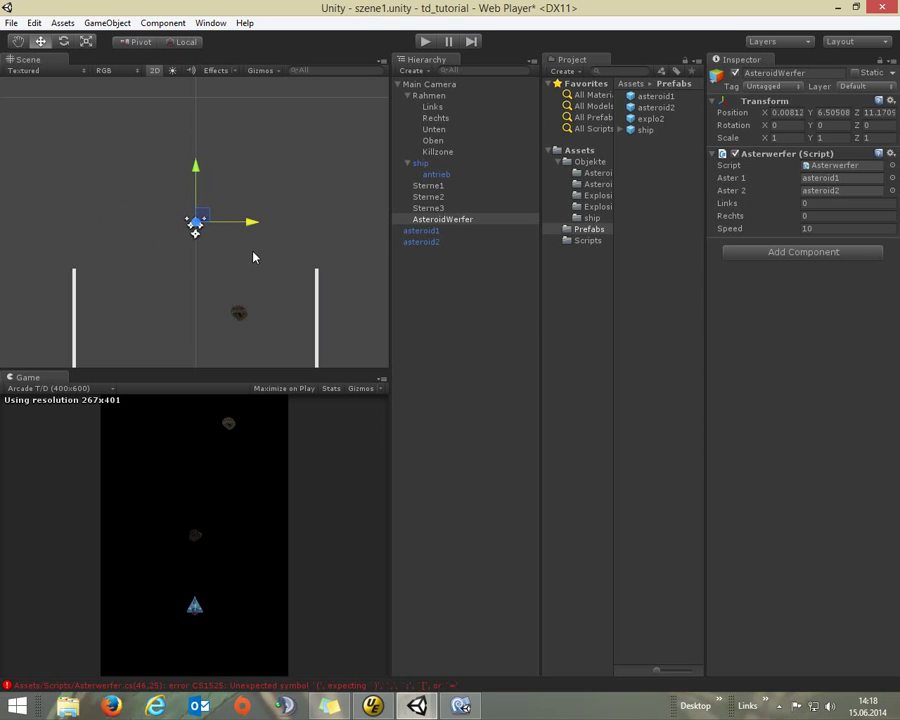
{"action": "left_click", "coordinate": [822, 202]}
{"action": "left_click", "coordinate": [830, 214]}
{"action": "left_click", "coordinate": [487, 402]}
- Save AsteroidWerfer as a prefab in Prefabs and start the game
{"action": "left_click", "coordinate": [462, 219]}
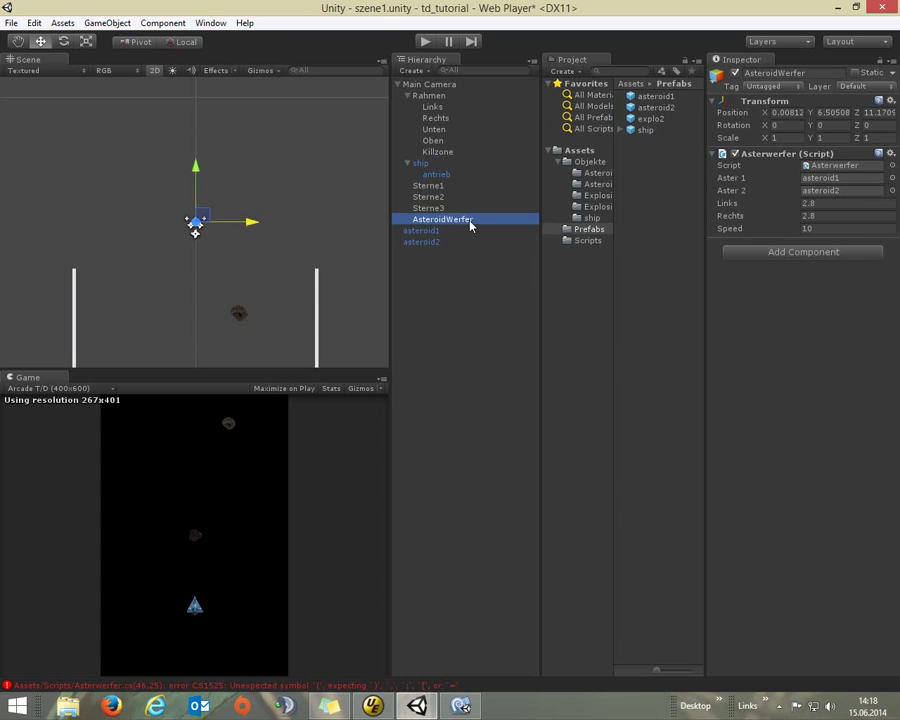
{"action": "left_click_drag", "start_coordinate": [470, 226], "coordinate": [598, 233]}
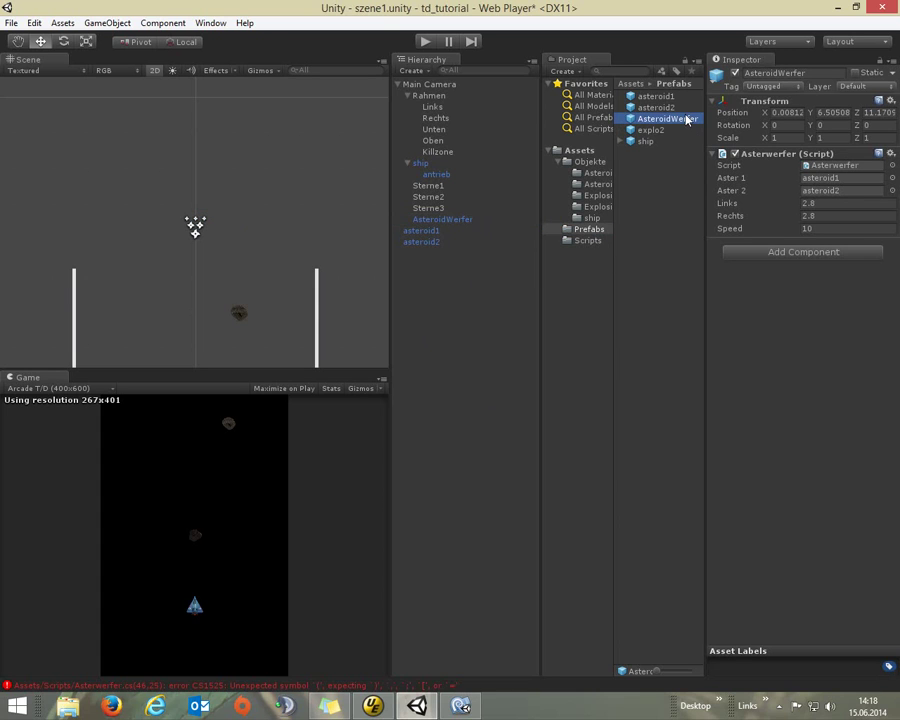
{"action": "left_click", "coordinate": [427, 41]}
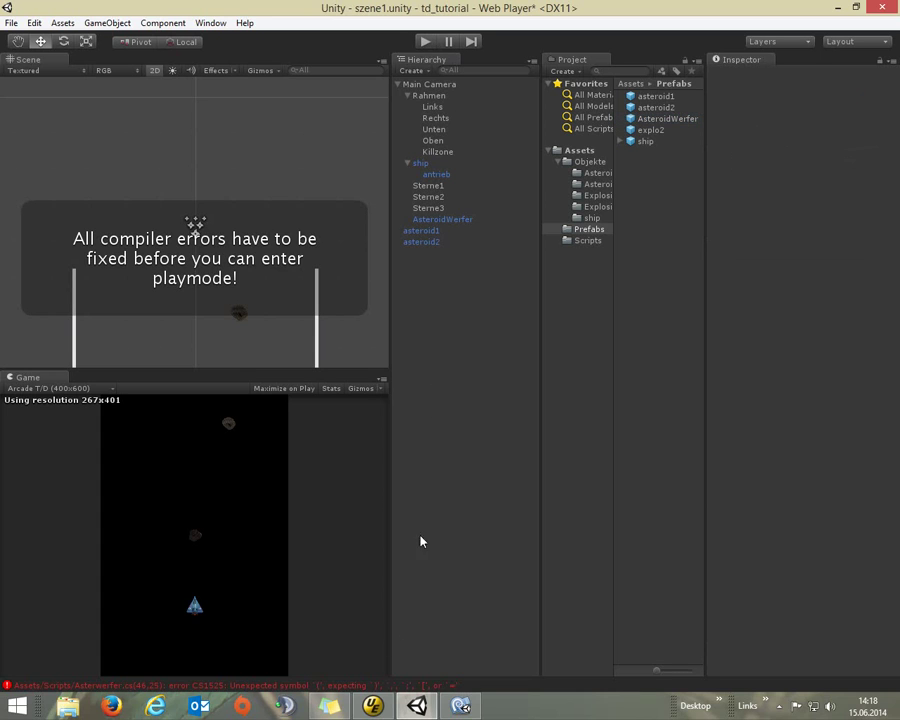
- Inspect the CS1525 compiler error and jump to the faulty line in Asterwerfer.cs
{"action": "left_click", "coordinate": [388, 686]}
{"action": "double_click", "coordinate": [321, 384]}
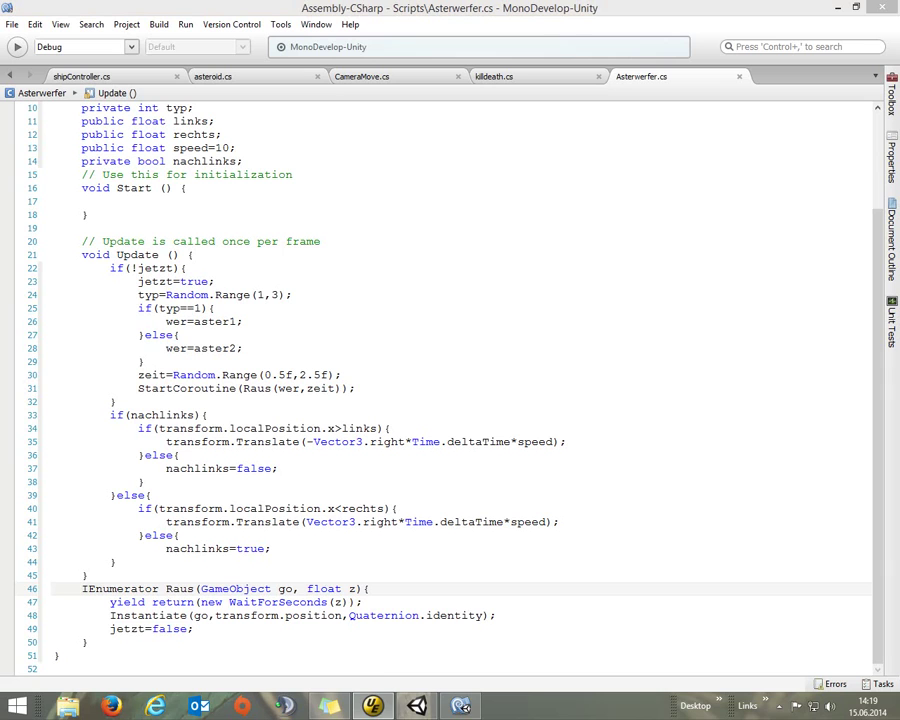
{"action": "left_click", "coordinate": [417, 706]}
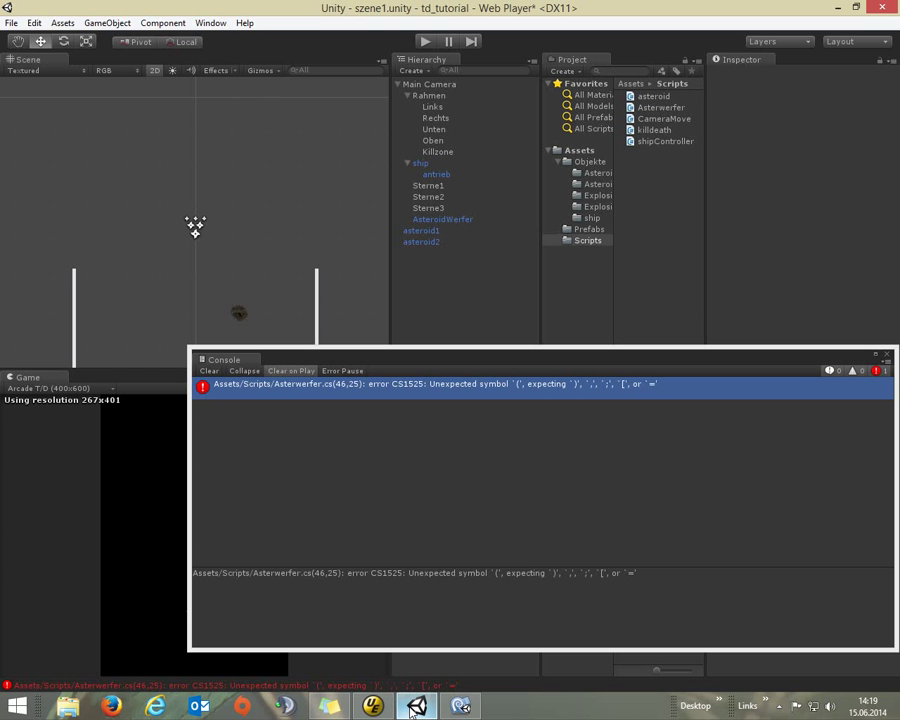
{"action": "left_click", "coordinate": [462, 706]}
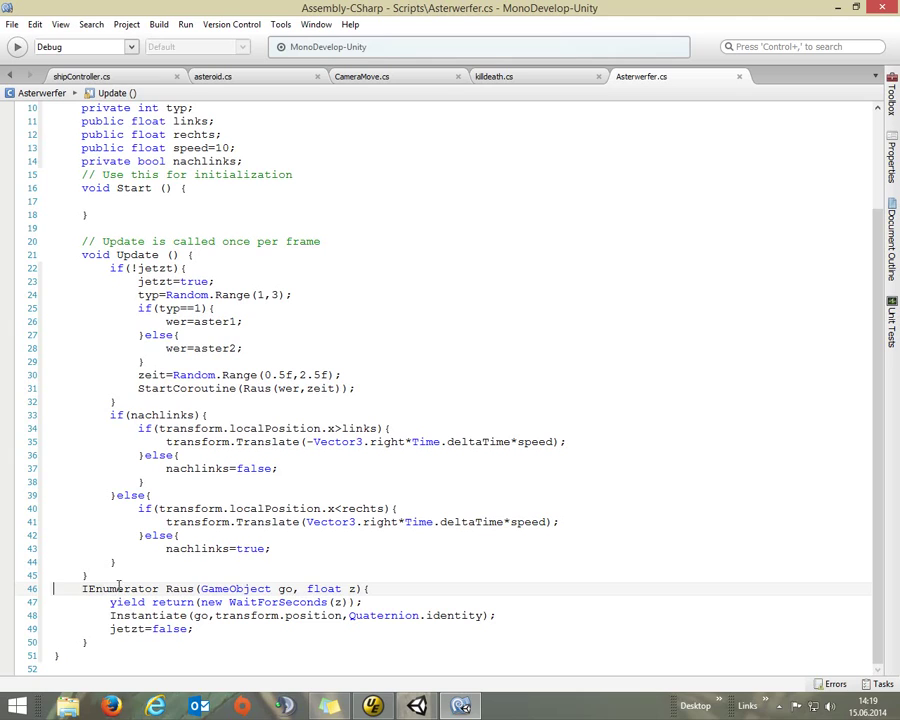
- Add the missing closing brace after nachlinks=true; and save the script
{"action": "left_click", "coordinate": [284, 548]}
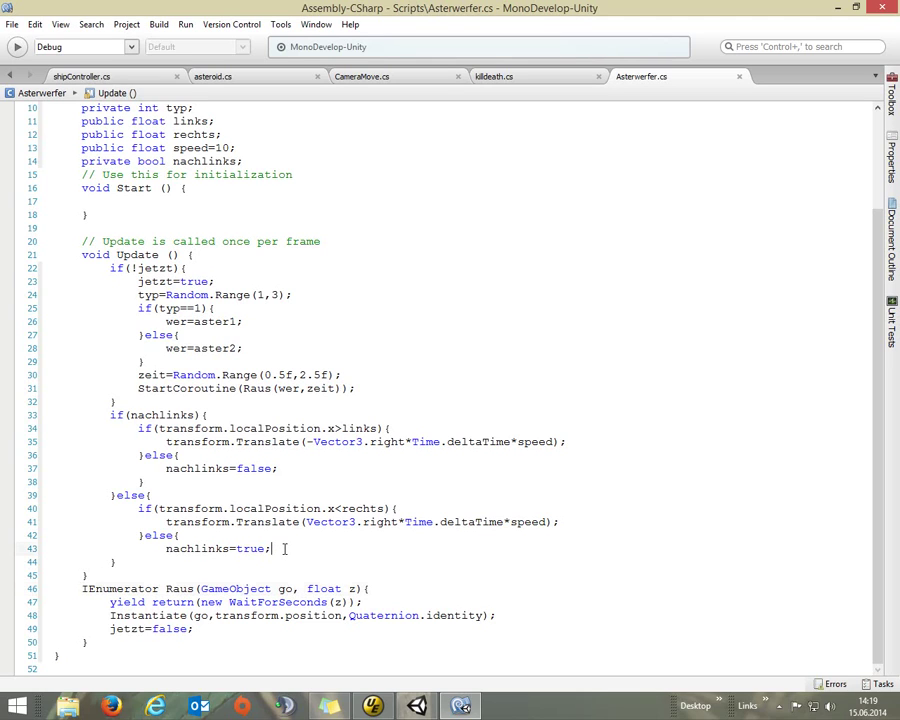
{"action": "key", "text": "Return"}
{"action": "type", "text": "}"}
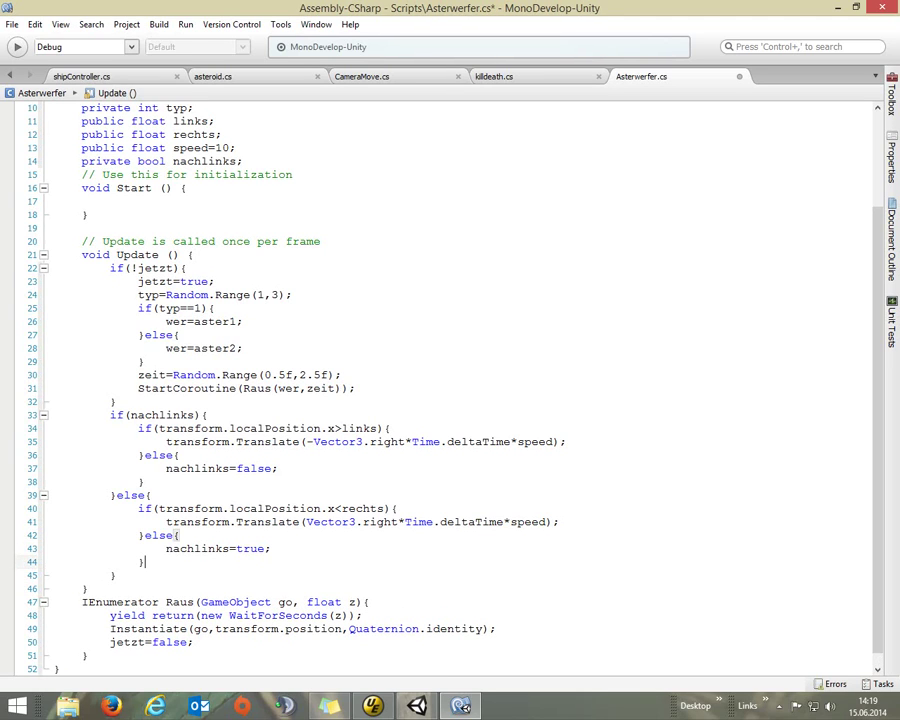
{"action": "right_click", "coordinate": [672, 80]}
{"action": "left_click", "coordinate": [728, 139]}
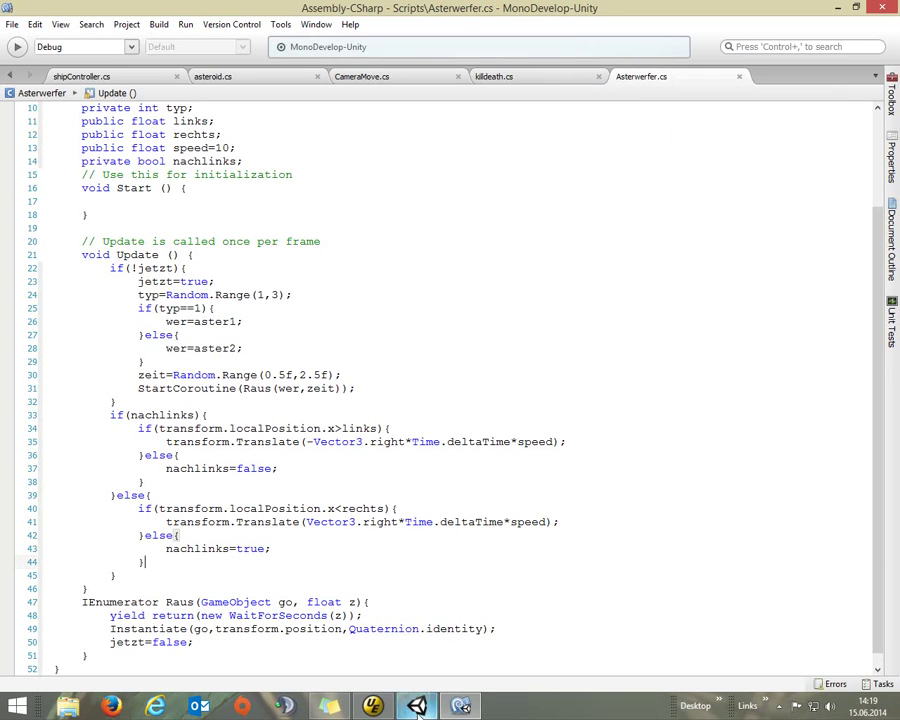
{"action": "key", "text": "alt+Tab"}
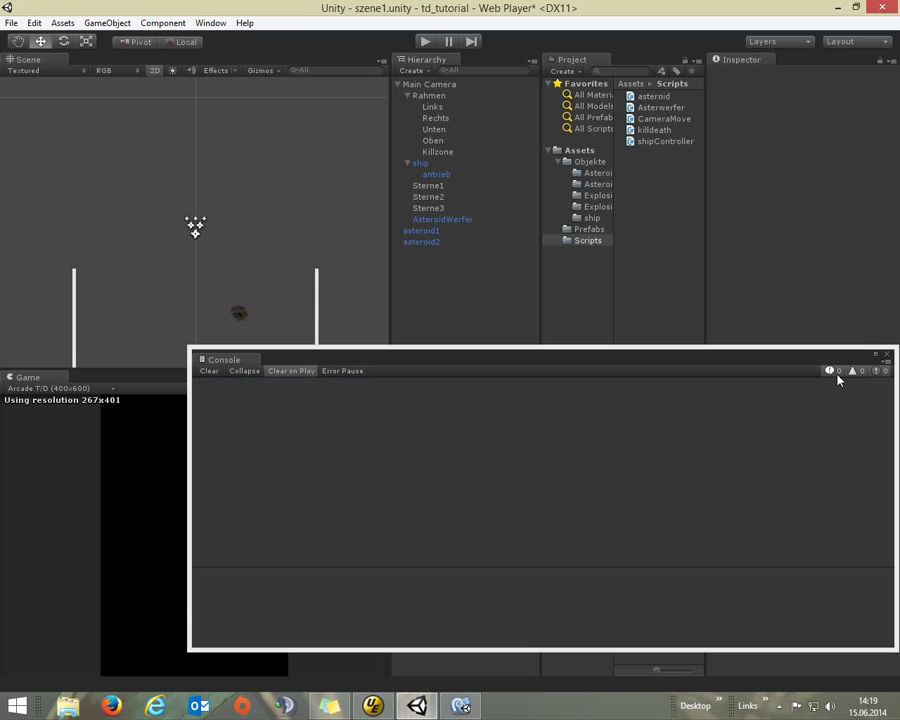
- Close the Console and test-run, watching AsteroidWerfer drift in the Scene view
{"action": "left_click", "coordinate": [882, 355]}
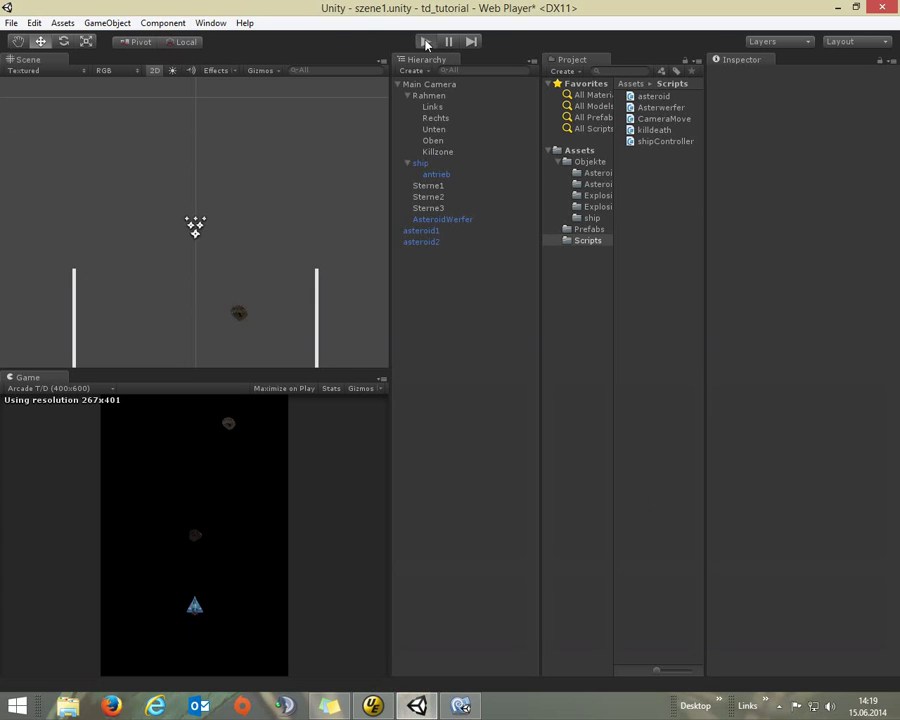
{"action": "left_click", "coordinate": [426, 43]}
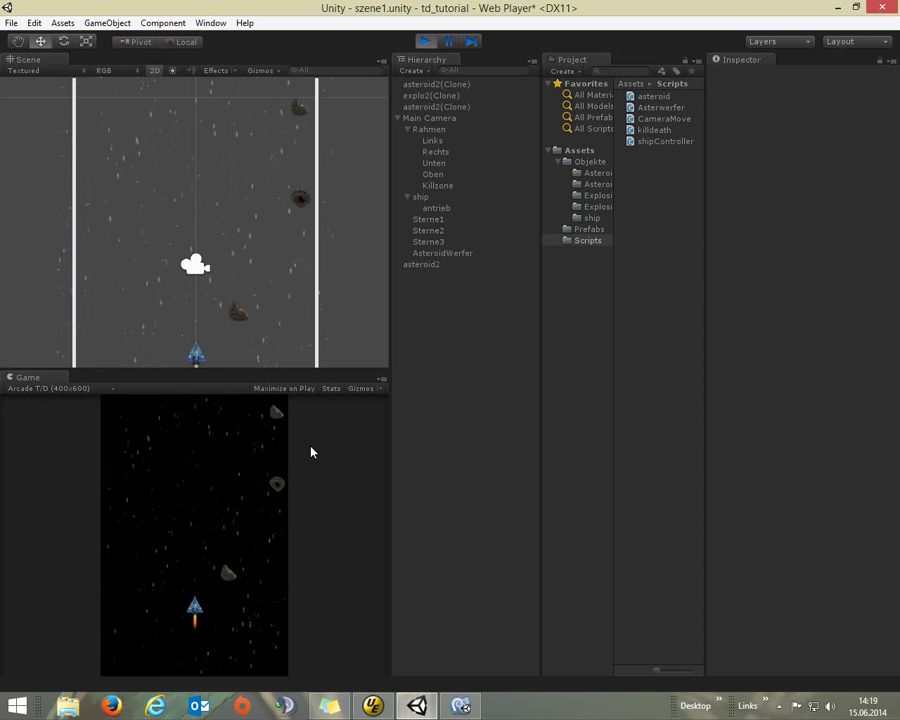
{"action": "left_click", "coordinate": [452, 264]}
{"action": "scroll", "coordinate": [251, 187], "scroll_direction": "down", "scroll_amount": 1}
{"action": "scroll", "coordinate": [248, 189], "scroll_direction": "down", "scroll_amount": 2}
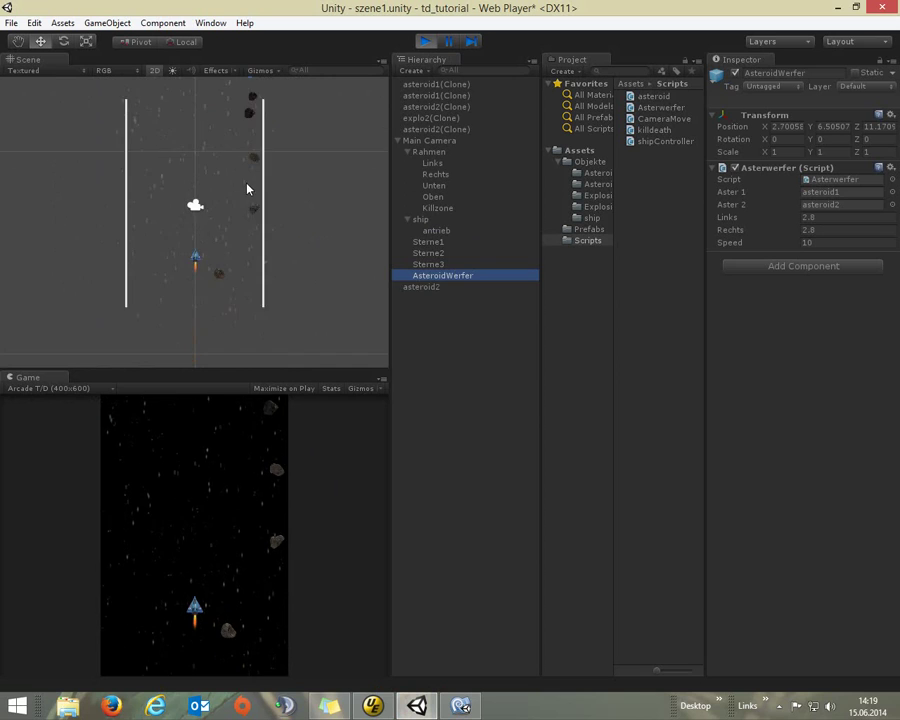
{"action": "scroll", "coordinate": [248, 189], "scroll_direction": "down", "scroll_amount": 2}
{"action": "middle_click_drag", "start_coordinate": [302, 158], "coordinate": [297, 234]}
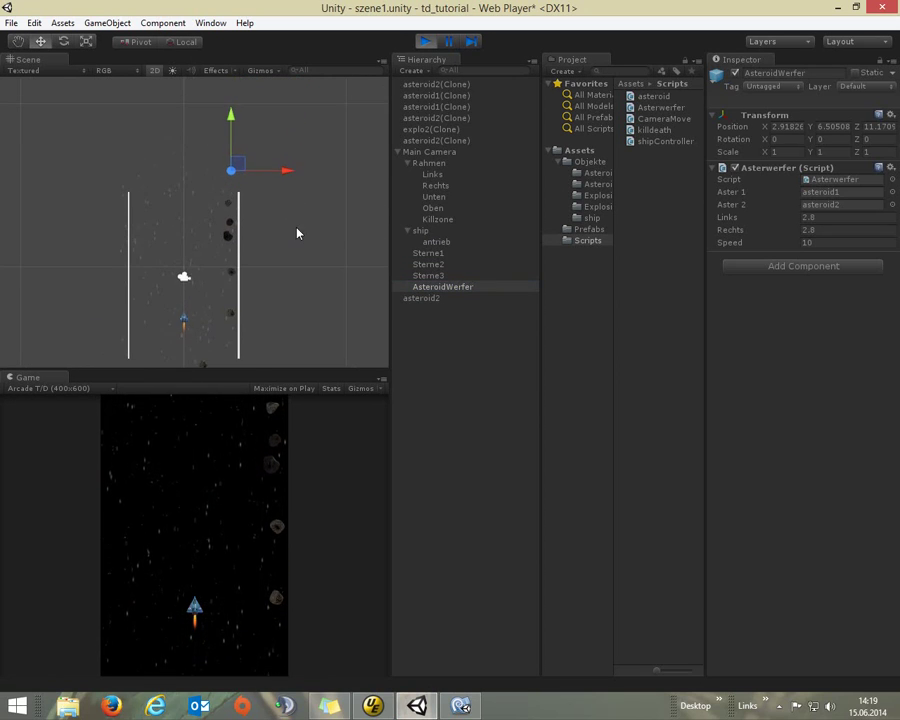
- Stop the game, select the spawner's Links field and nudge the spawner left
{"action": "left_click", "coordinate": [426, 42]}
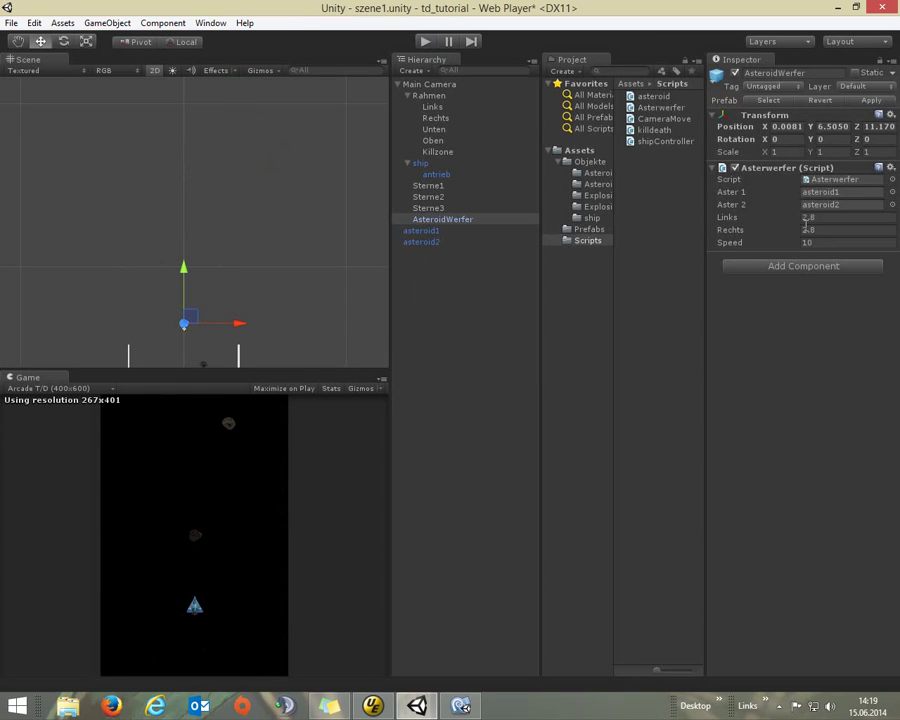
{"action": "left_click", "coordinate": [819, 216]}
{"action": "mouse_move", "coordinate": [238, 324]}
{"action": "left_mouse_down"}
{"action": "mouse_move", "coordinate": [186, 326]}
{"action": "mouse_move", "coordinate": [239, 324]}
{"action": "left_mouse_up"}
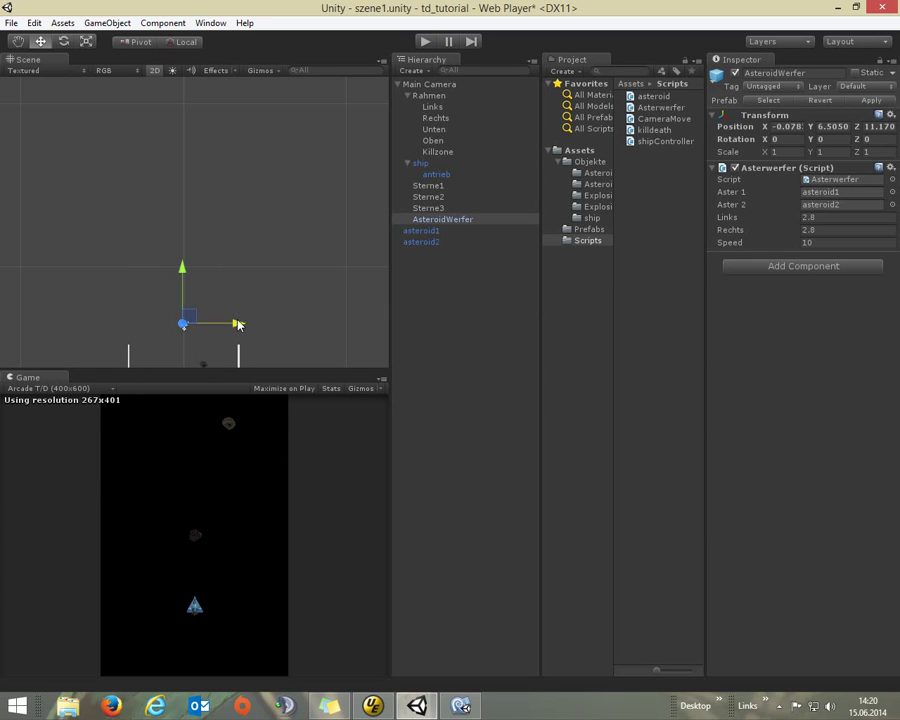
- Change the spawner's Links value to -2.8 and run the game to check spawning
{"action": "left_click", "coordinate": [803, 218]}
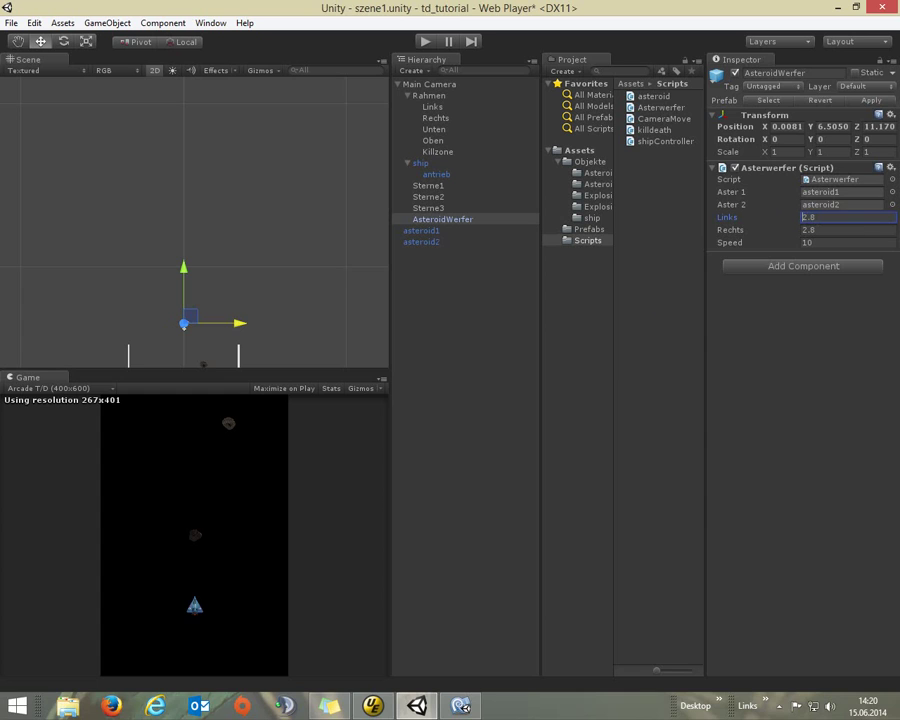
{"action": "type", "text": "-"}
{"action": "left_click", "coordinate": [425, 41]}
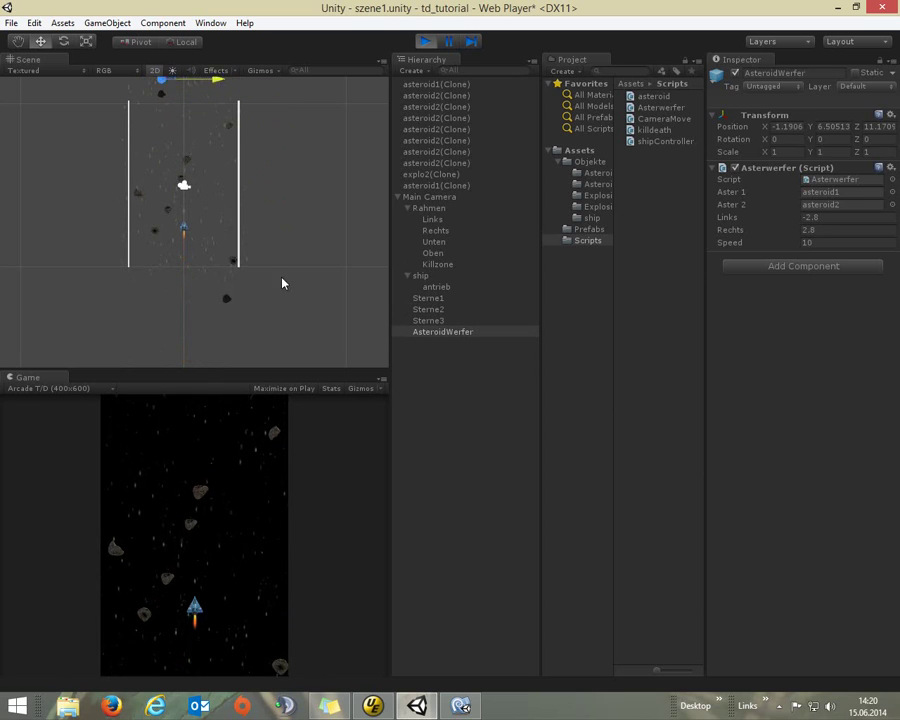
{"action": "left_click", "coordinate": [426, 43]}
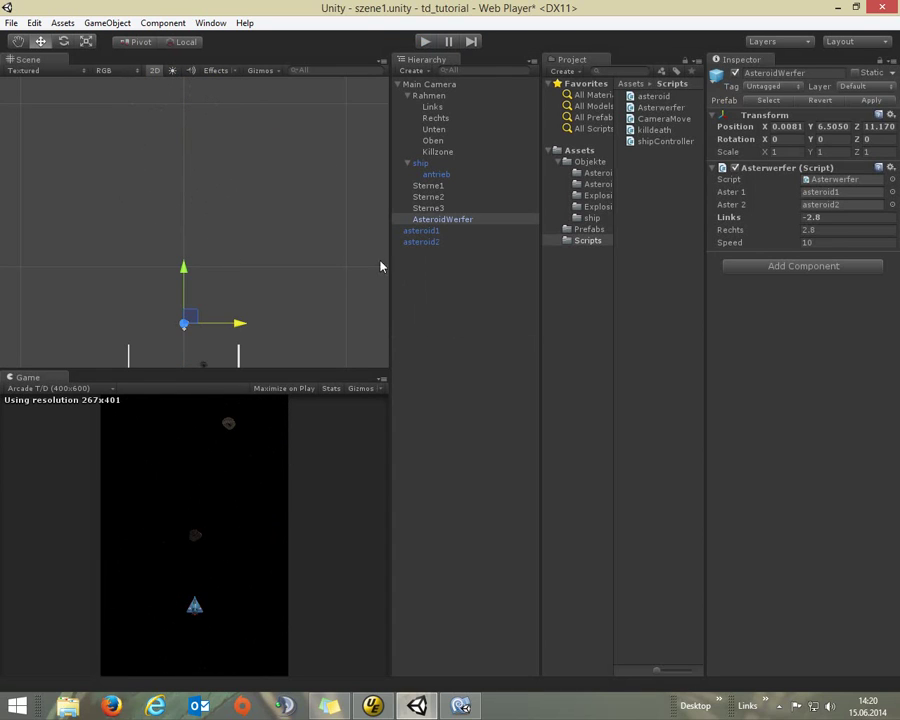
- Run the game again, steering the ship left, right and up among asteroids, then stop
{"action": "left_click", "coordinate": [424, 42]}
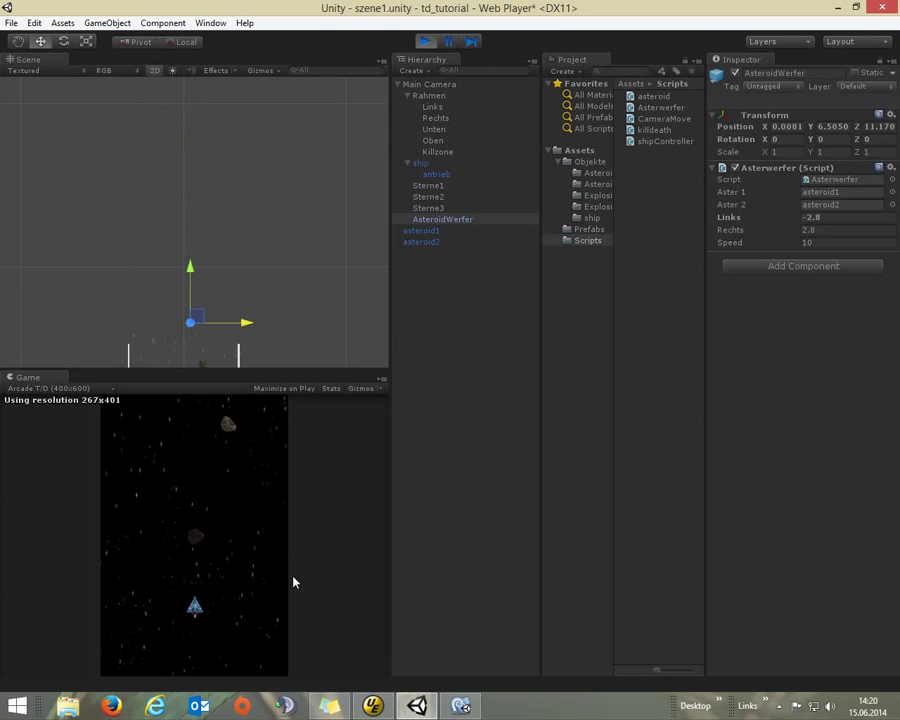
{"action": "key", "text": "Left"}
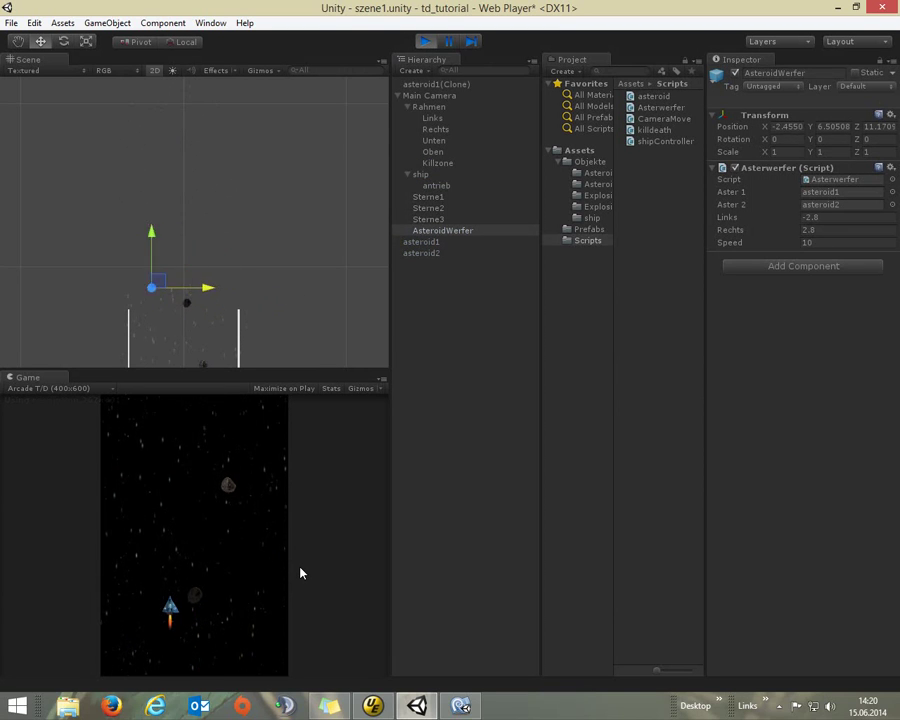
{"action": "key", "text": "Right"}
{"action": "key", "text": "Left"}
{"action": "key", "text": "Right"}
{"action": "key", "text": "Left"}
{"action": "key", "text": "Up"}
{"action": "key", "text": "Left"}
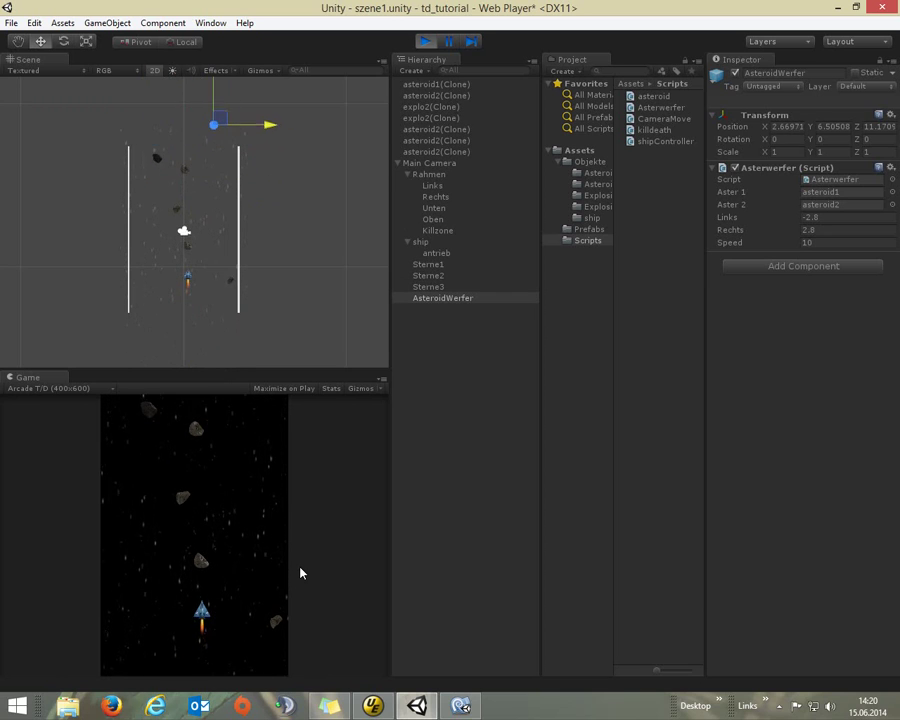
{"action": "left_click", "coordinate": [425, 41]}
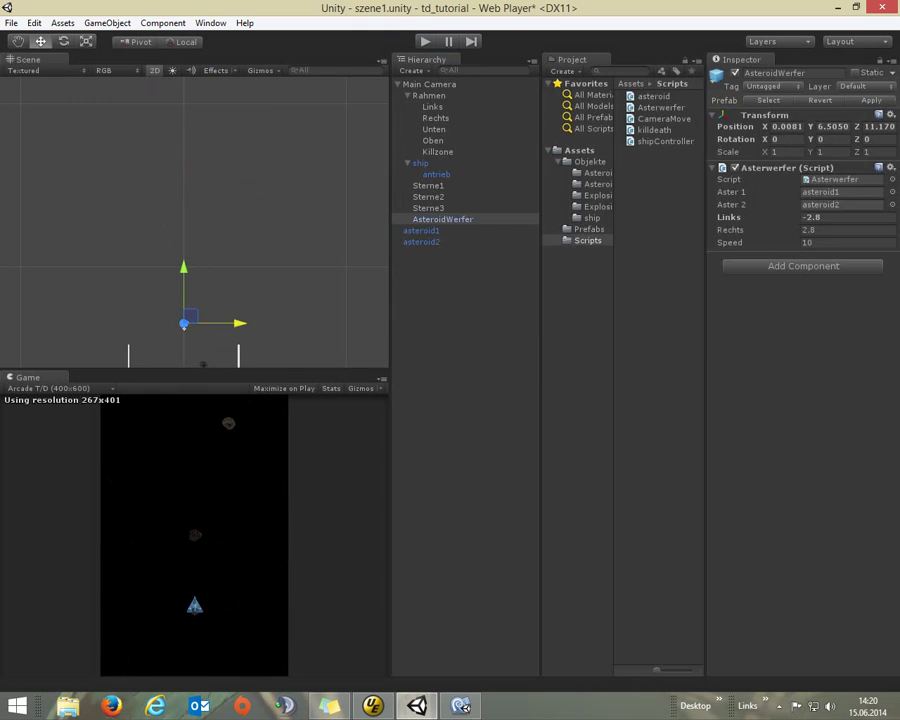